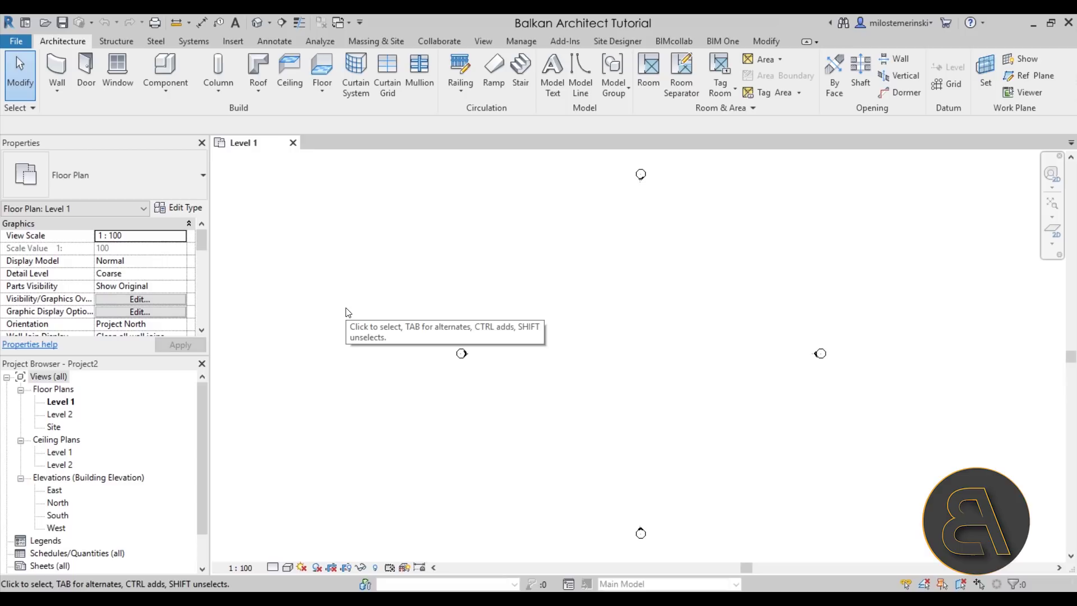
- Change the project's length units to centimeters
click(516, 42)
key(u)
key(n)
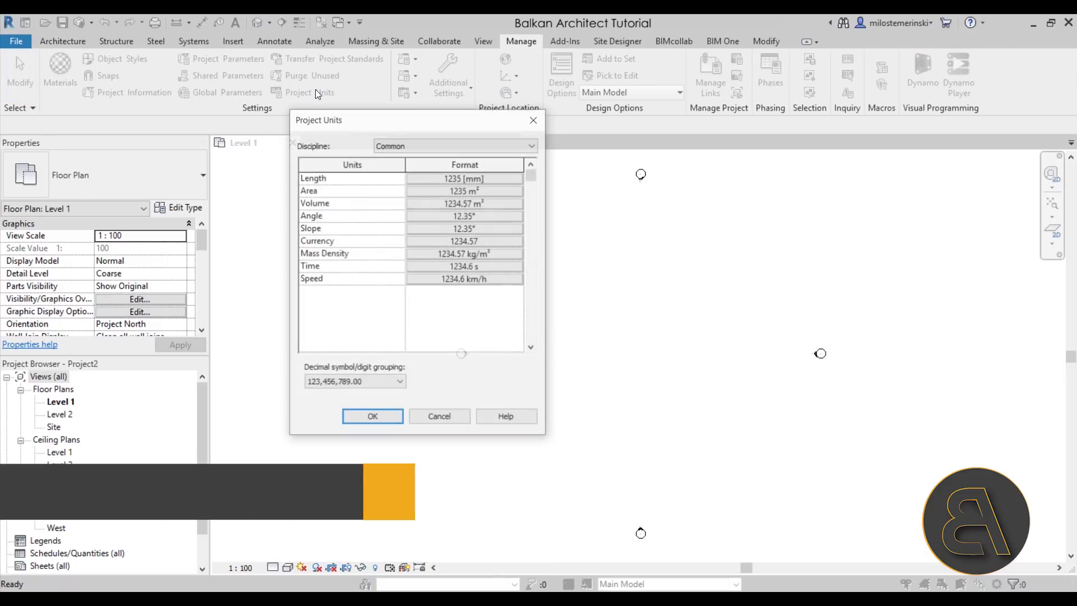
click(473, 179)
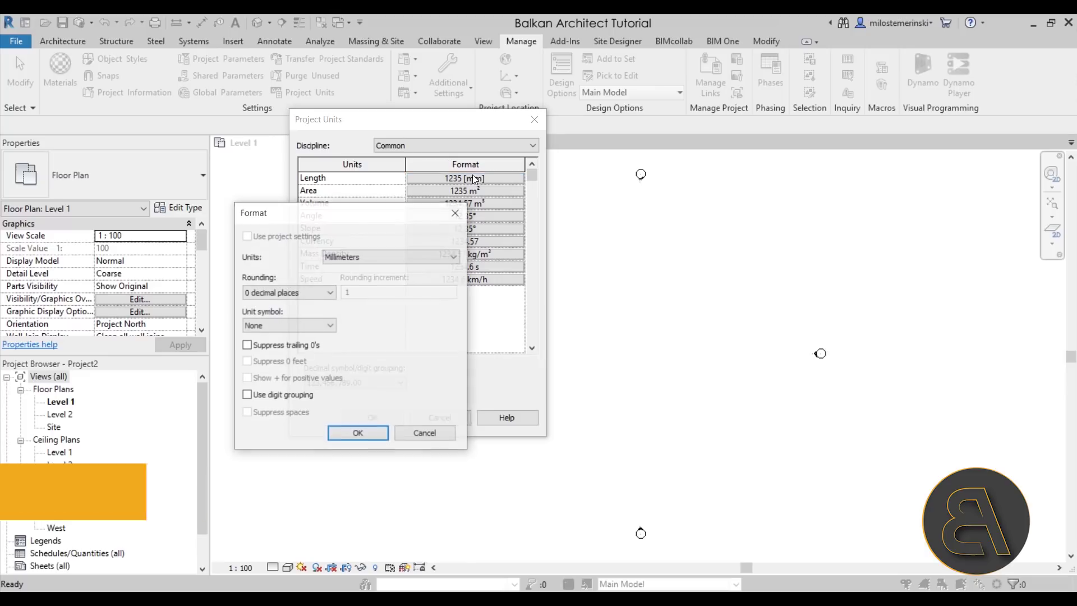
click(446, 256)
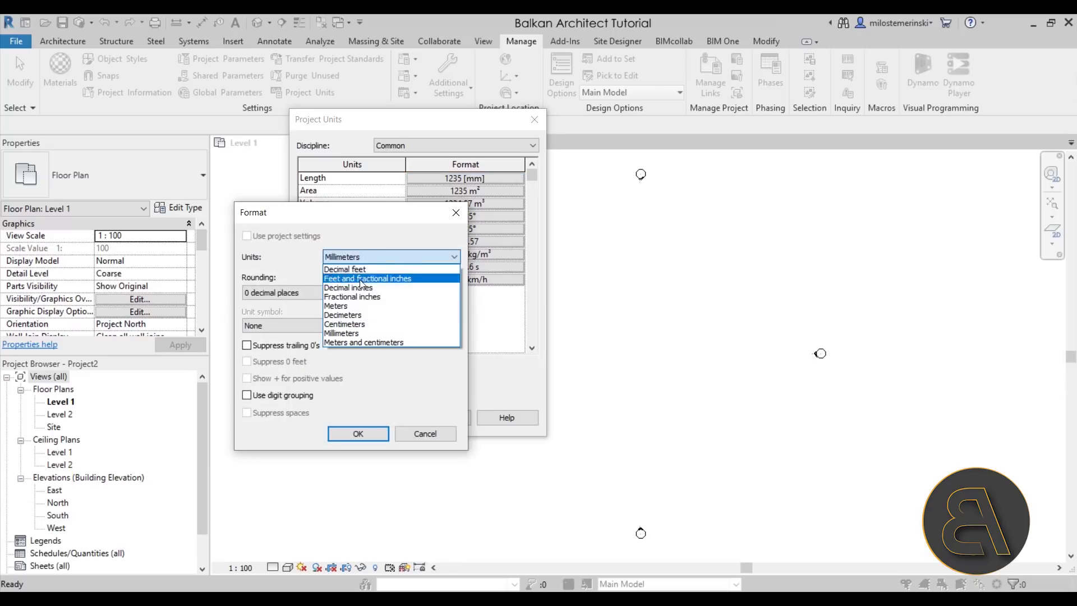
click(344, 324)
click(355, 432)
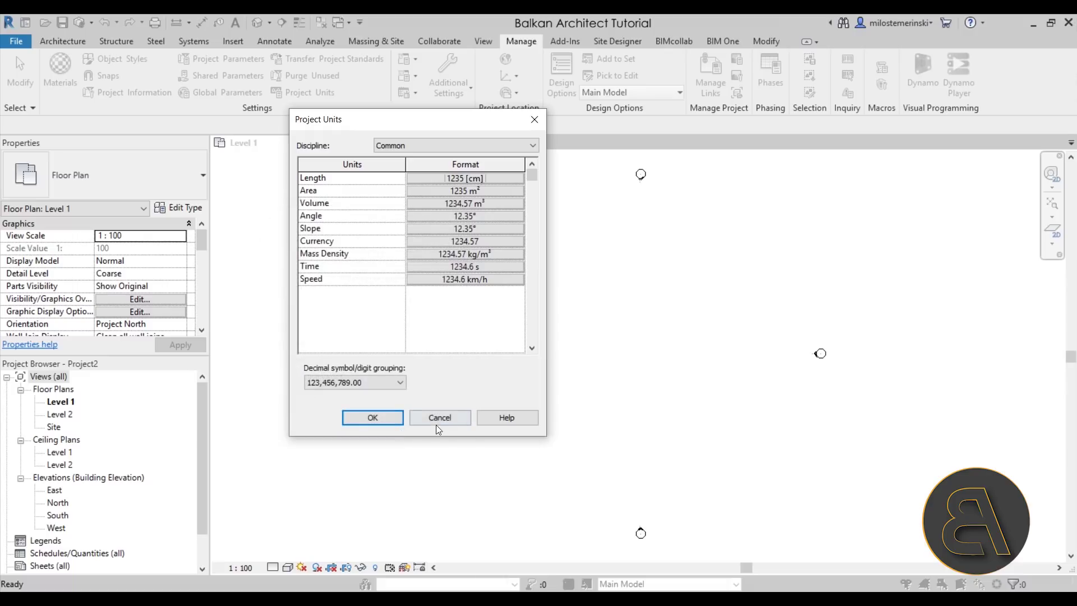
click(386, 417)
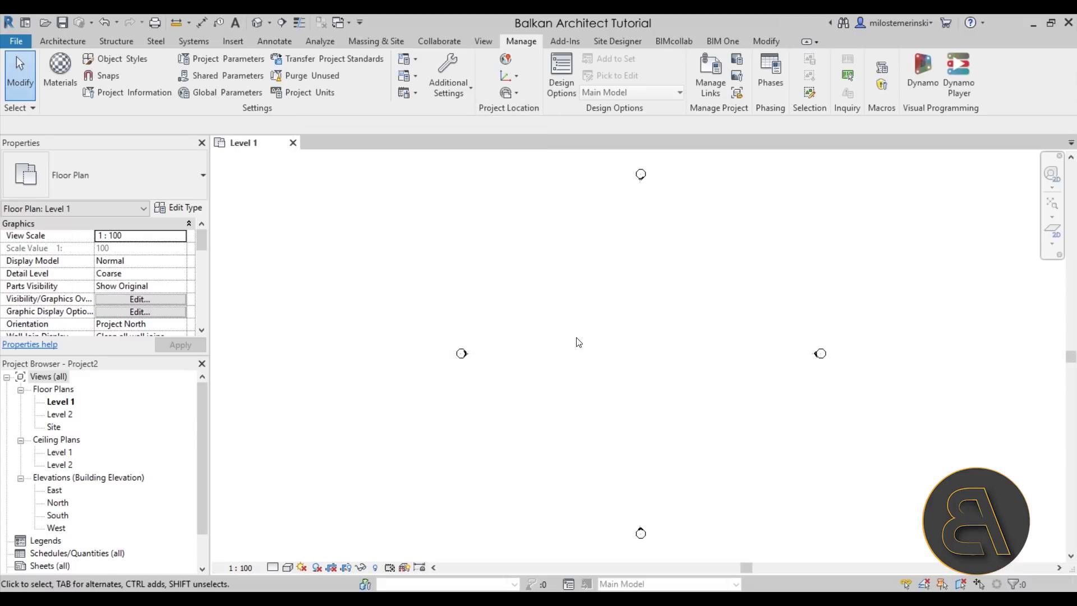
- Open the South elevation view and set the elevation of Level 2 to 200 cm
middle_drag(686, 351, 636, 356)
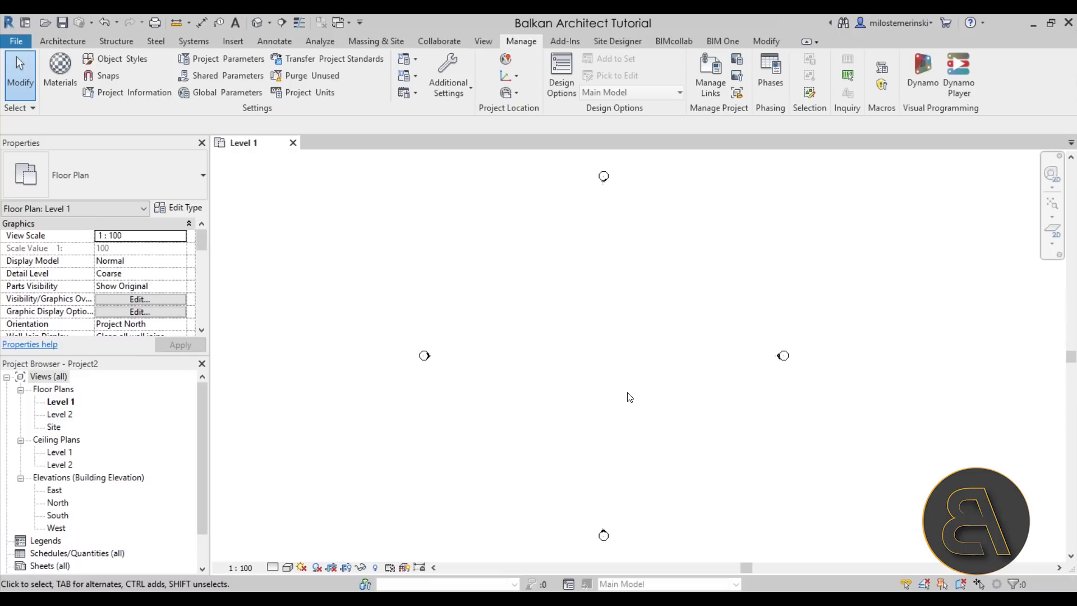
double_click(59, 515)
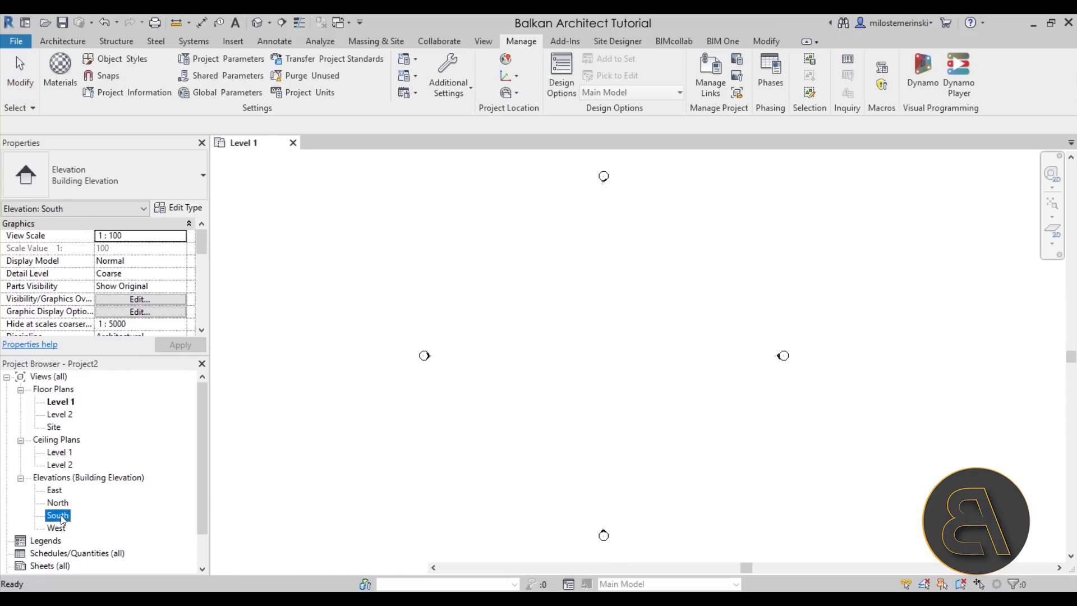
middle_drag(705, 367, 604, 344)
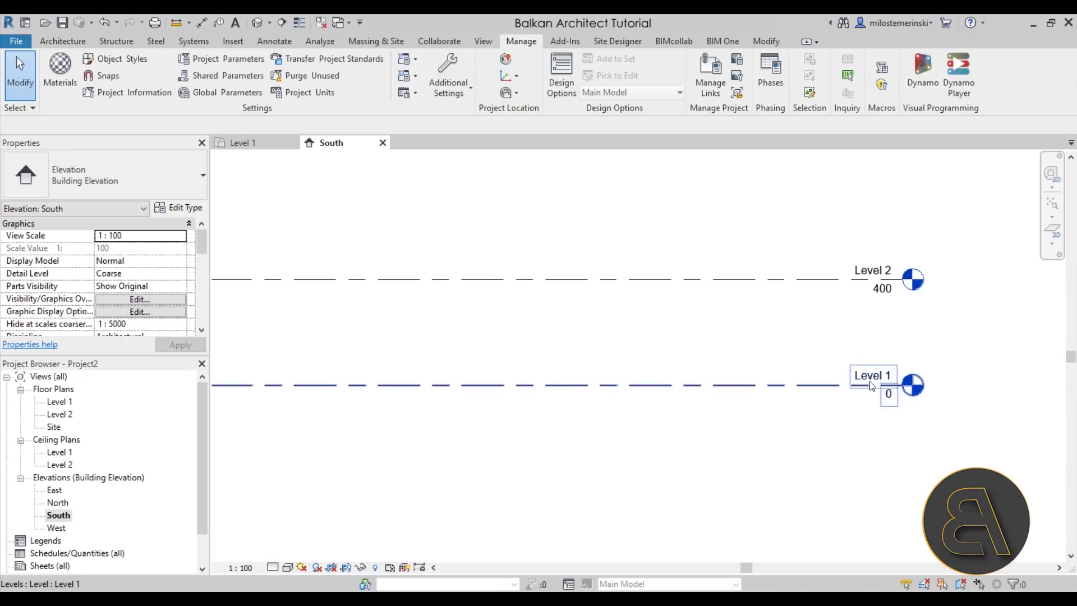
click(884, 295)
click(884, 294)
text(200)
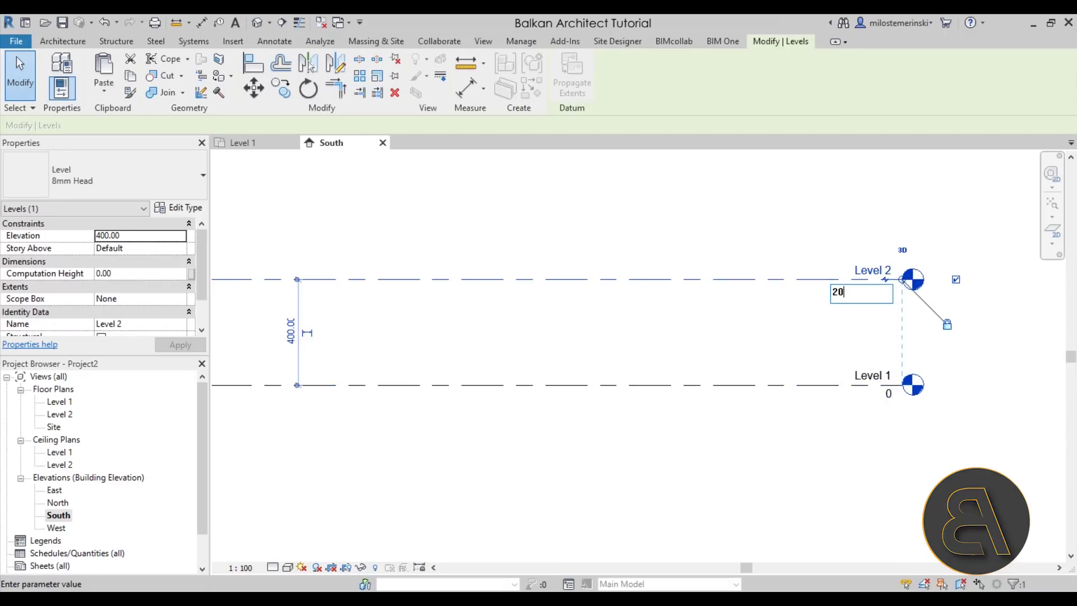
key(Return)
- Change the elevation of Level 2 to 160 cm
click(883, 339)
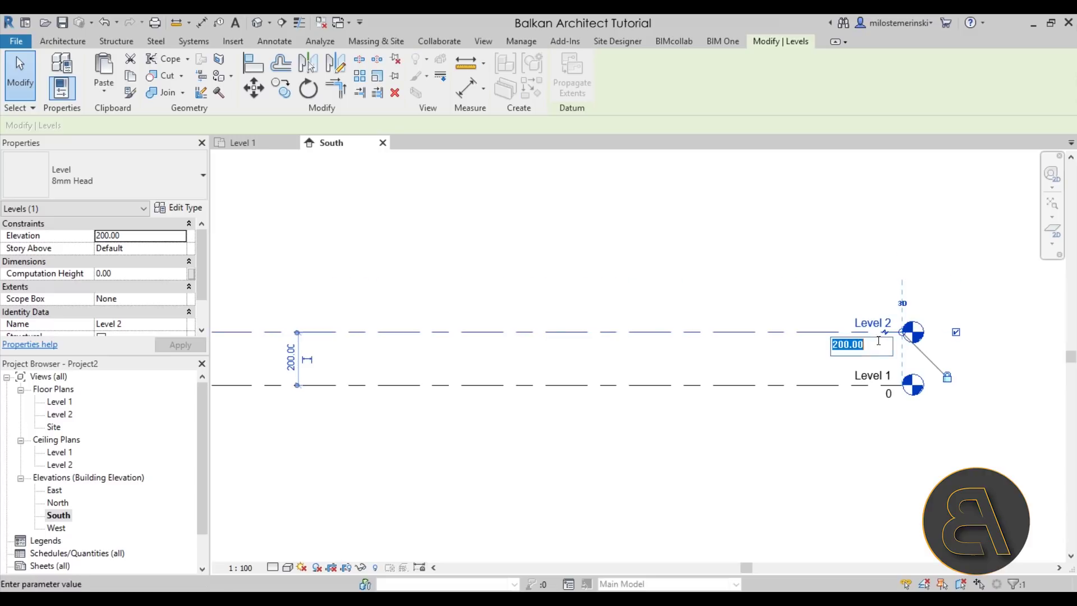
text(160)
key(Return)
key(Escape)
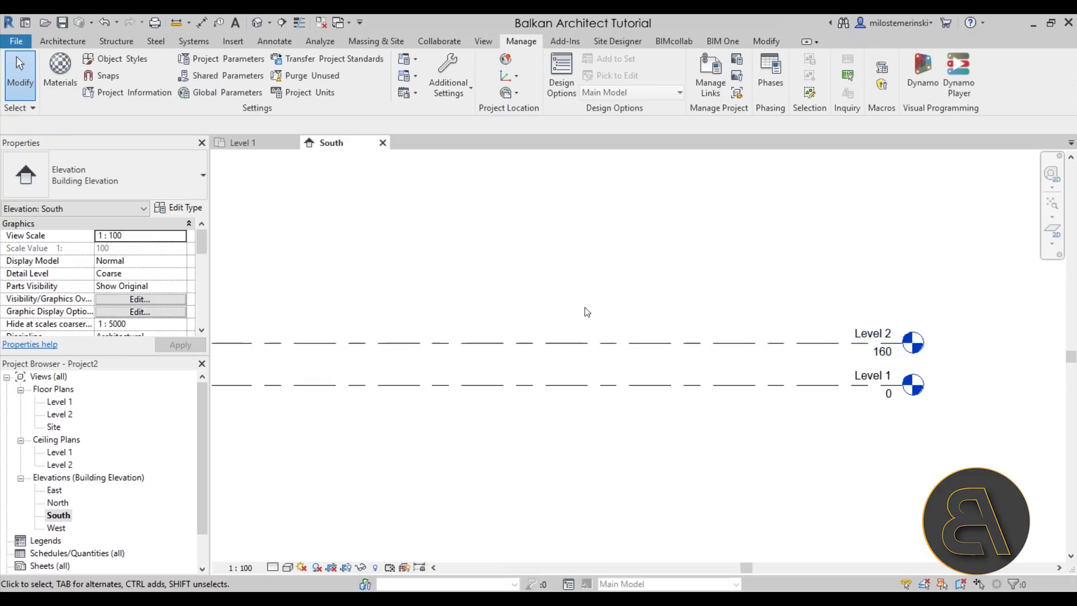
scroll(565, 344, down, 2)
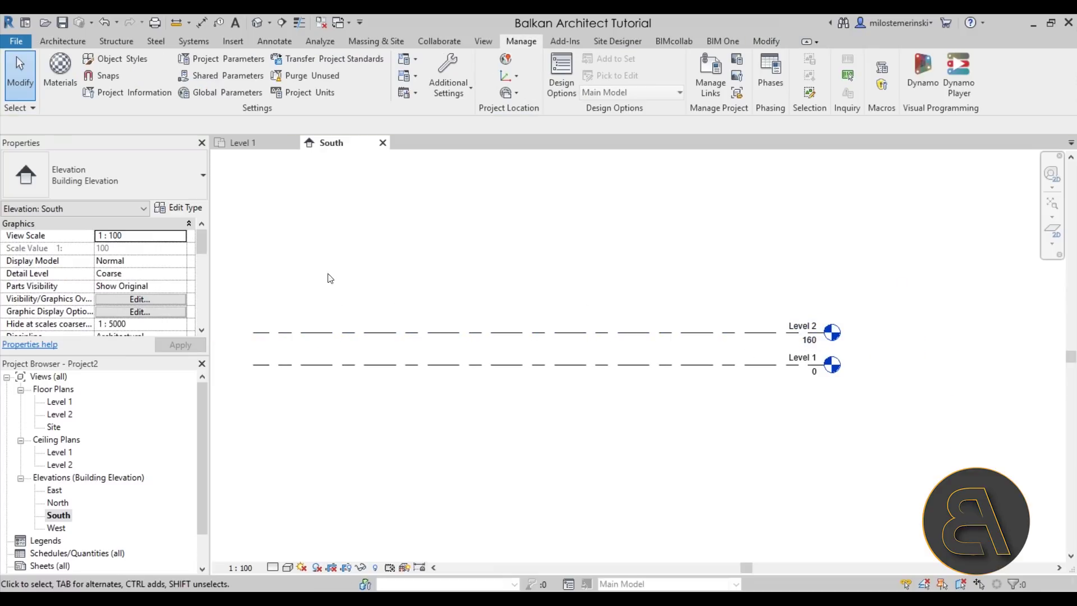
- Start a stair in the Level 1 floor plan using the Cast-In-Place Monolithic Stair type
double_click(60, 403)
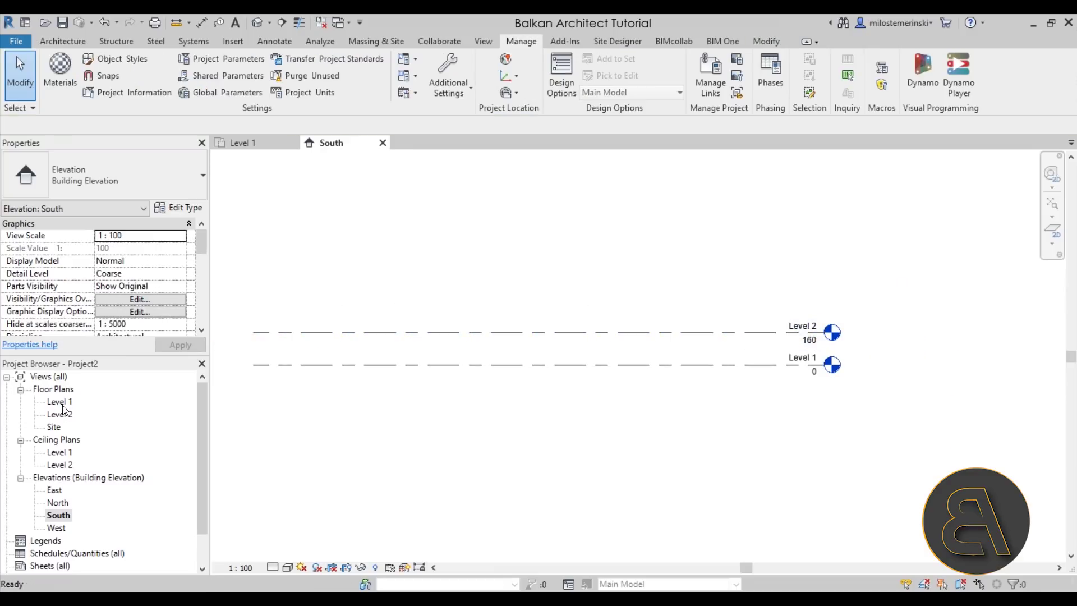
click(63, 42)
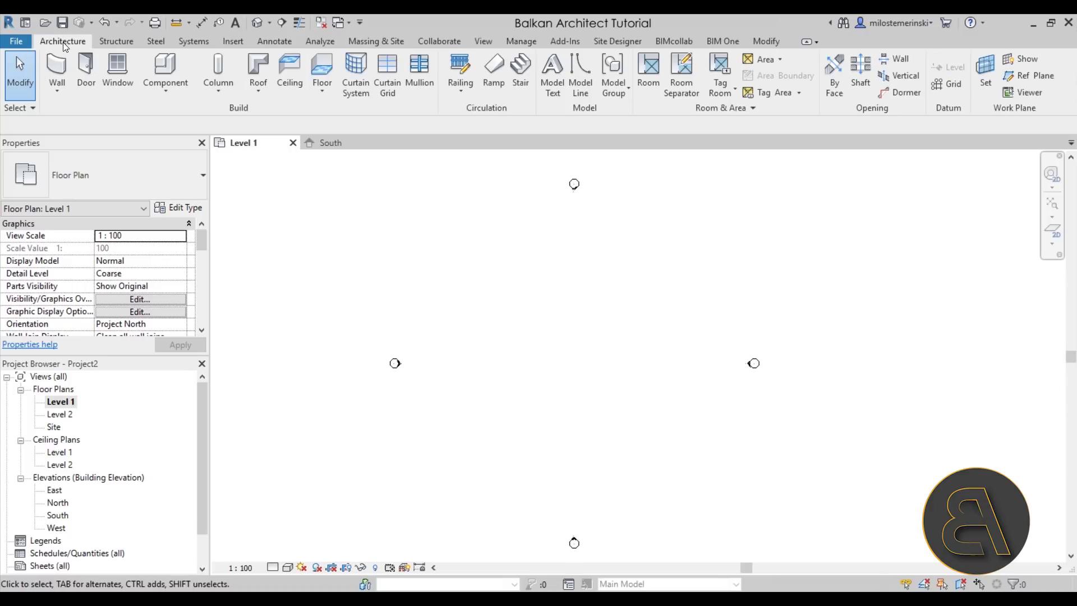
click(522, 79)
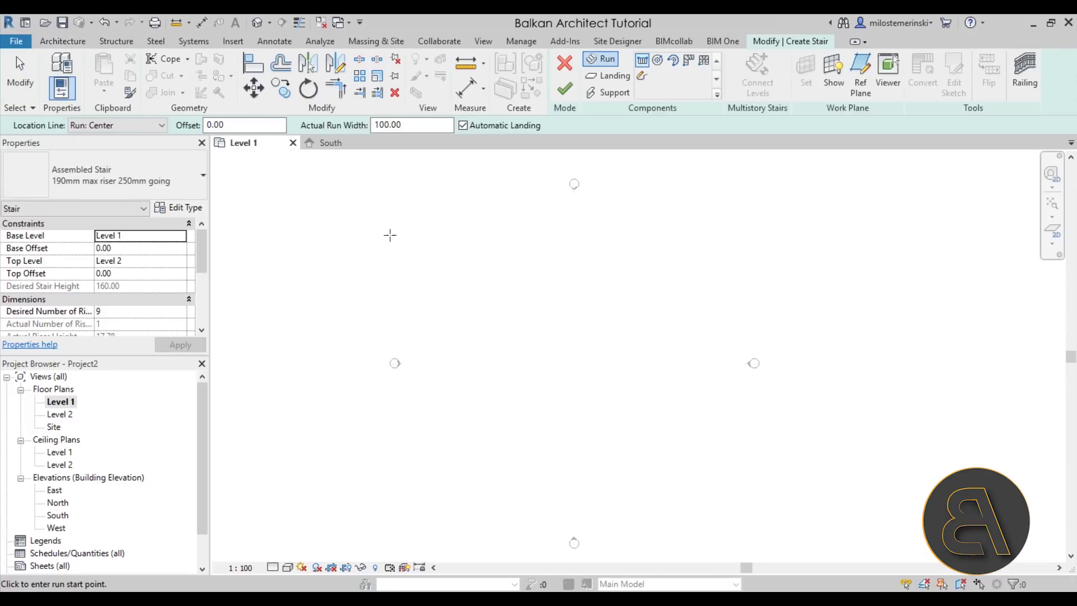
click(173, 179)
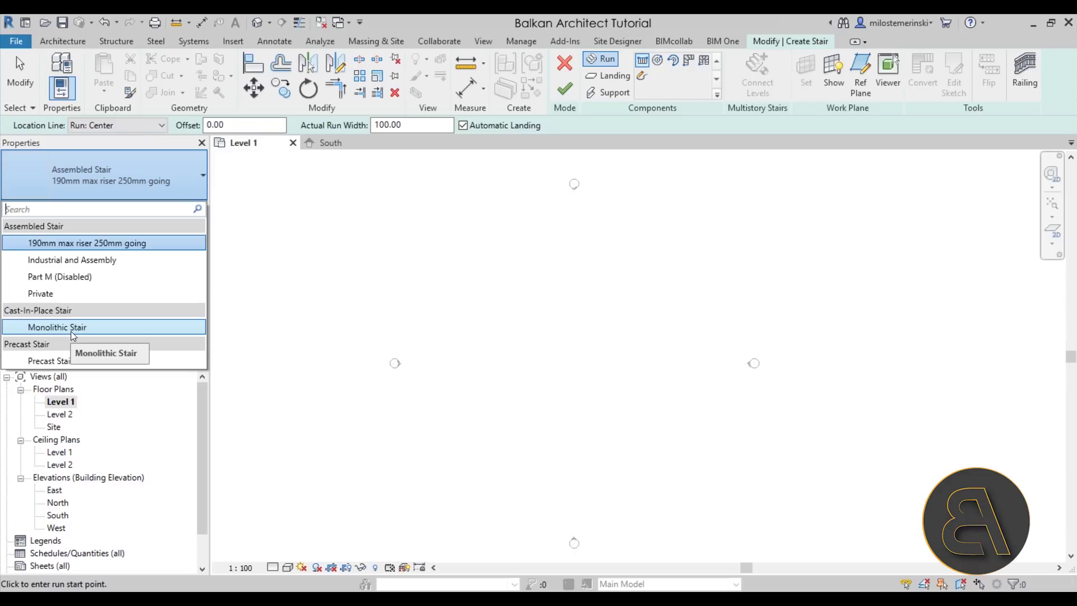
click(54, 328)
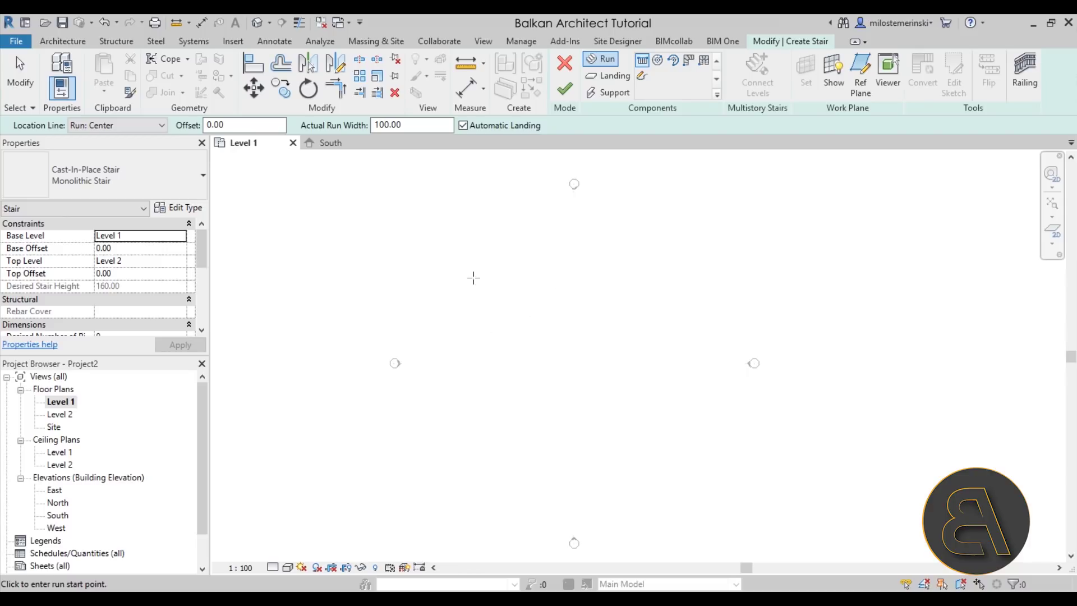
- Set the monolithic material of the stair's 150mm Depth run type to Default
click(185, 208)
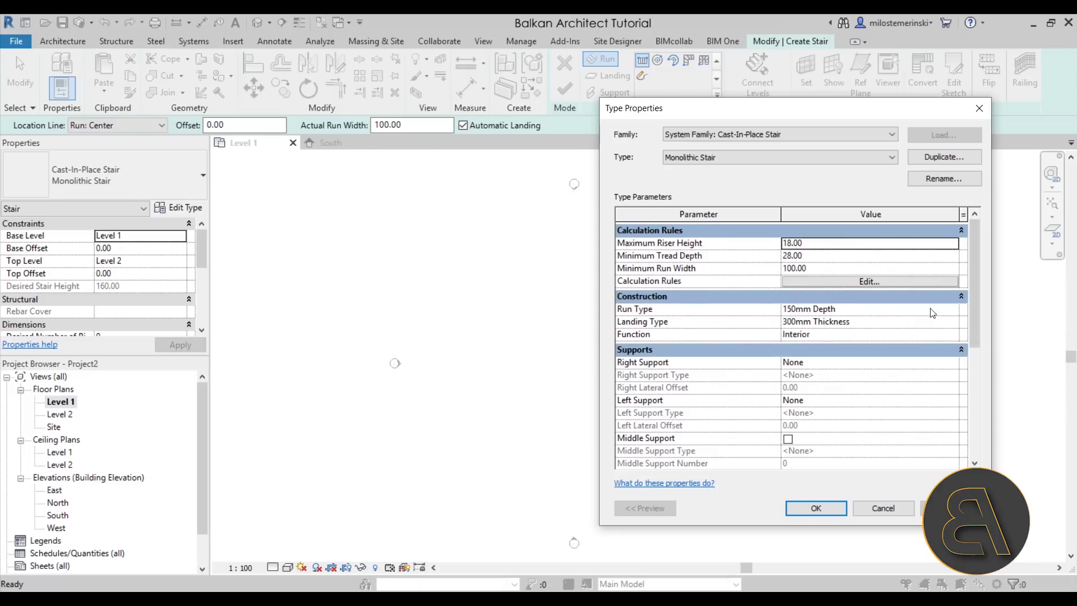
click(959, 313)
click(958, 309)
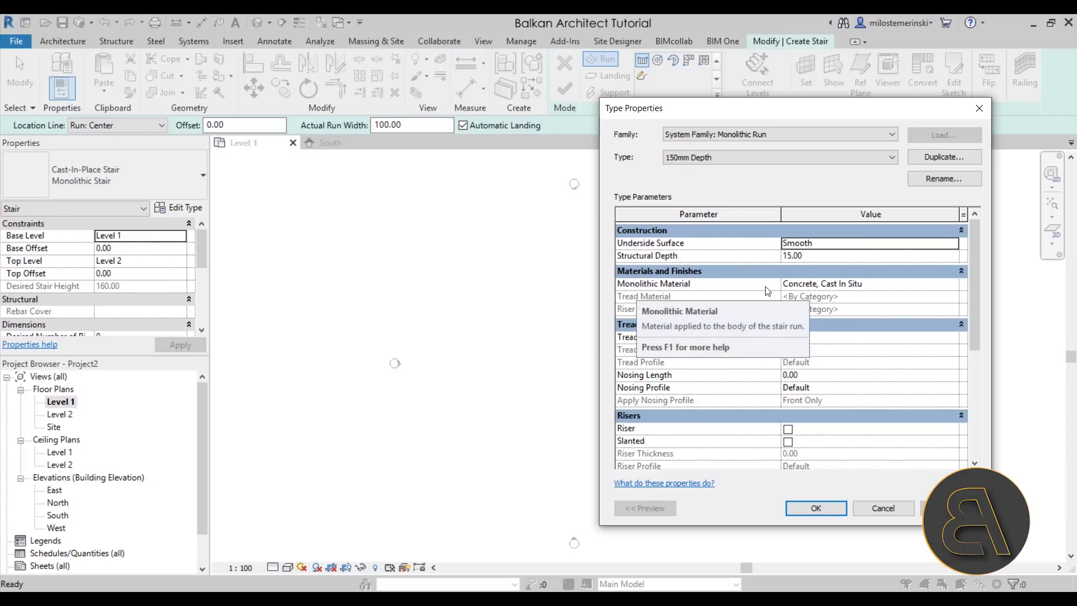
click(830, 285)
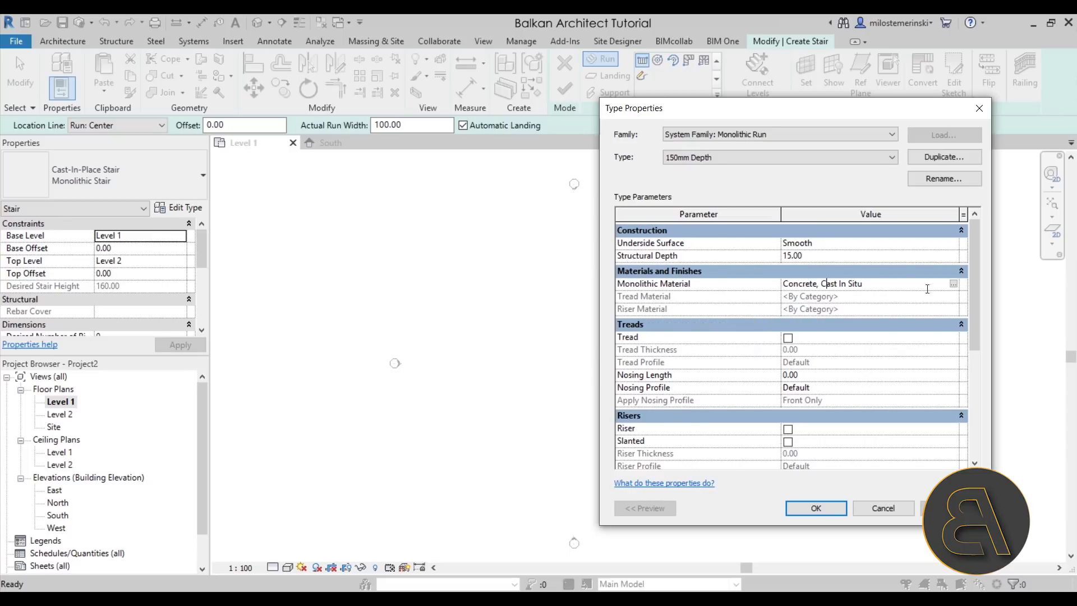
click(954, 283)
drag(374, 69, 416, 78)
click(280, 98)
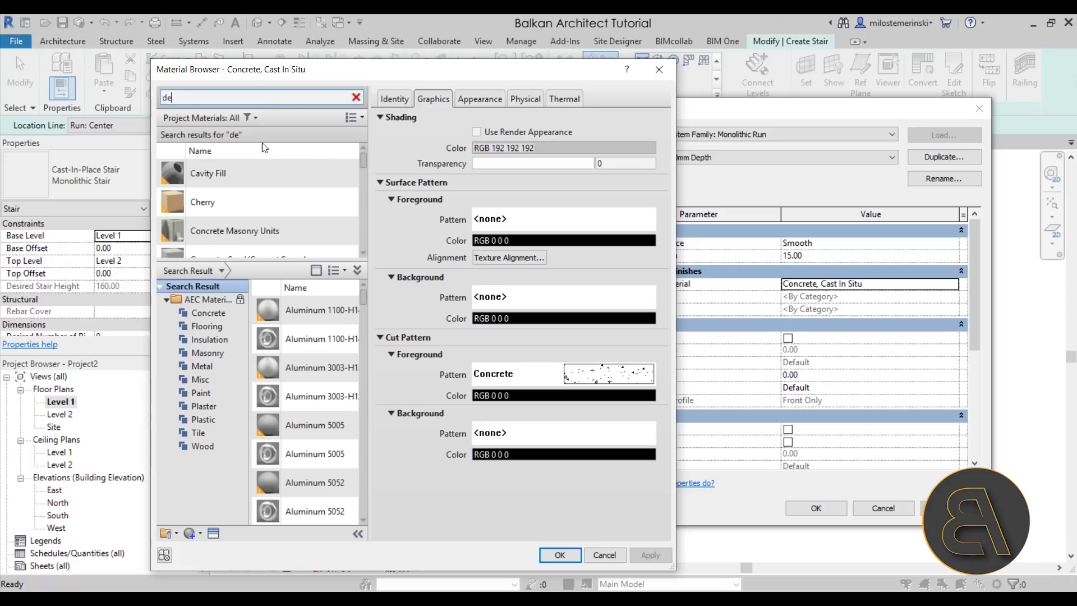
scroll(251, 178, up, 1)
click(249, 217)
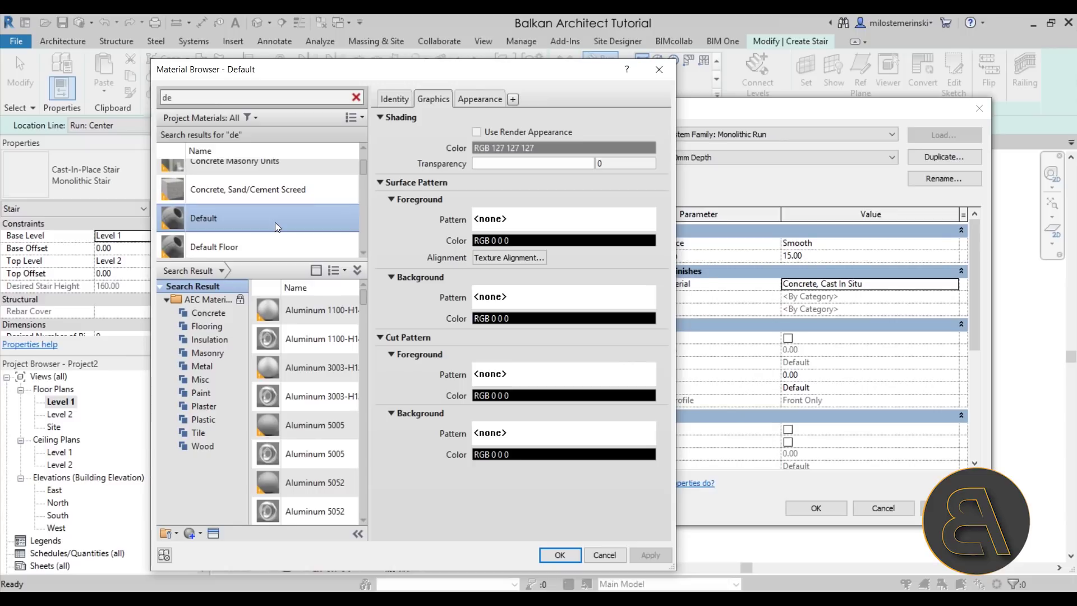
key(Return)
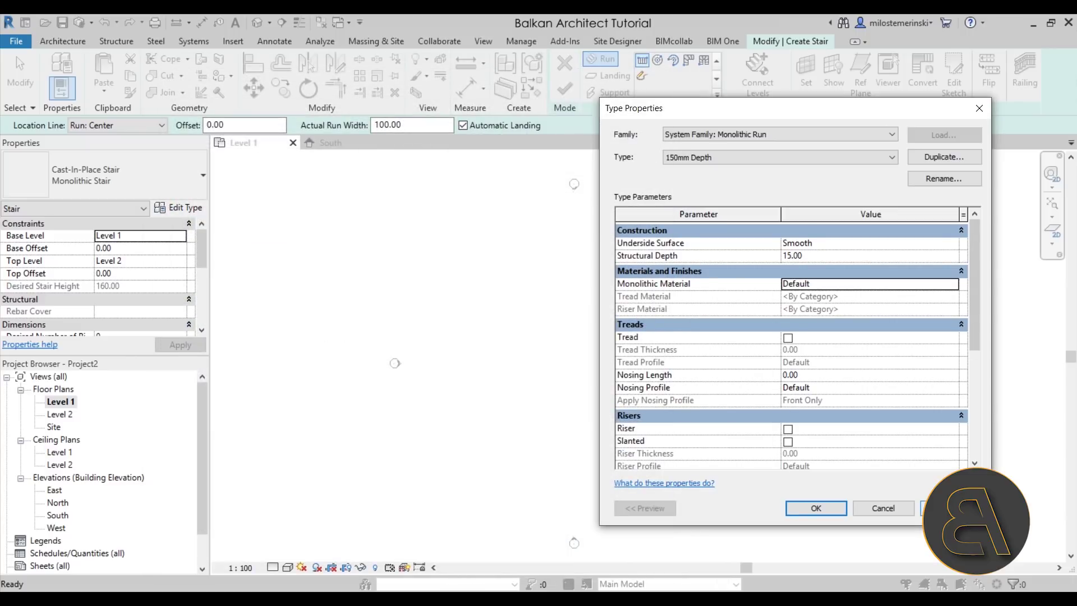
click(816, 508)
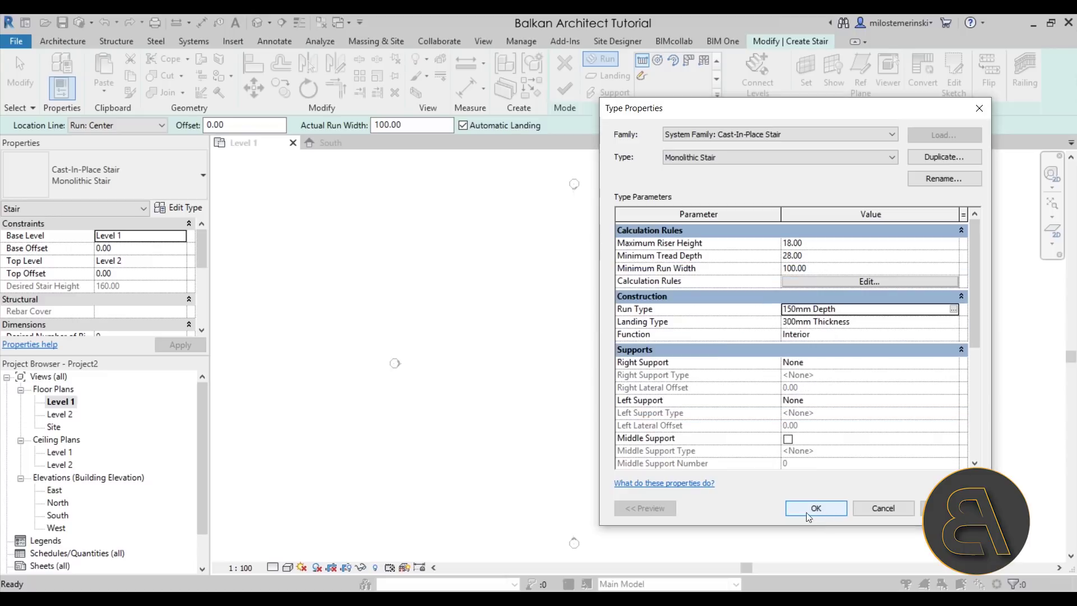
click(816, 508)
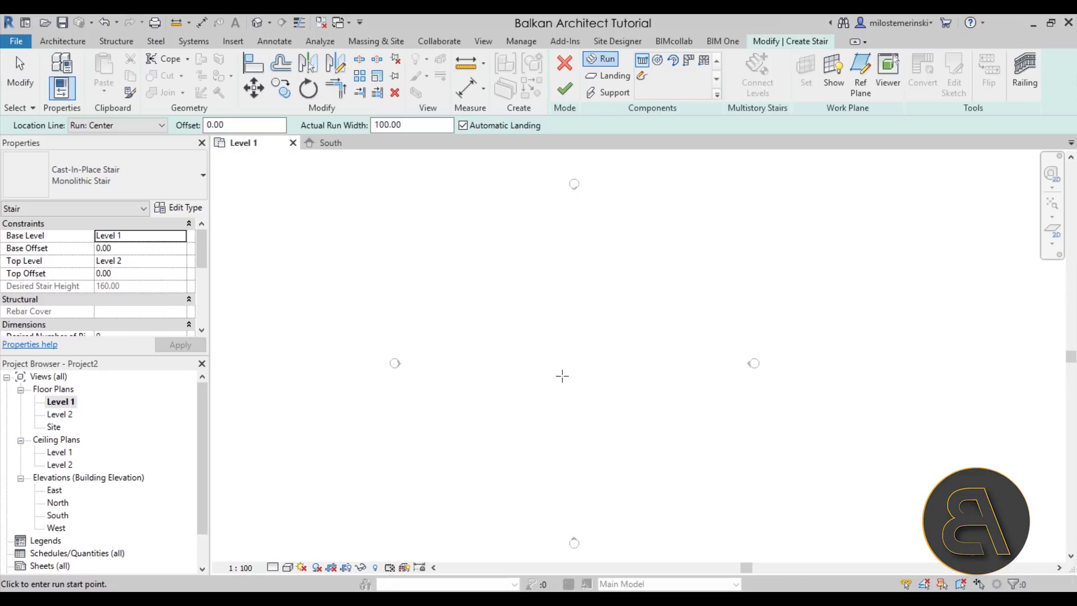
- Draw a straight vertical run with all 9 risers near the middle of the Level 1 plan and finish the stair
click(554, 395)
scroll(557, 361, up, 4)
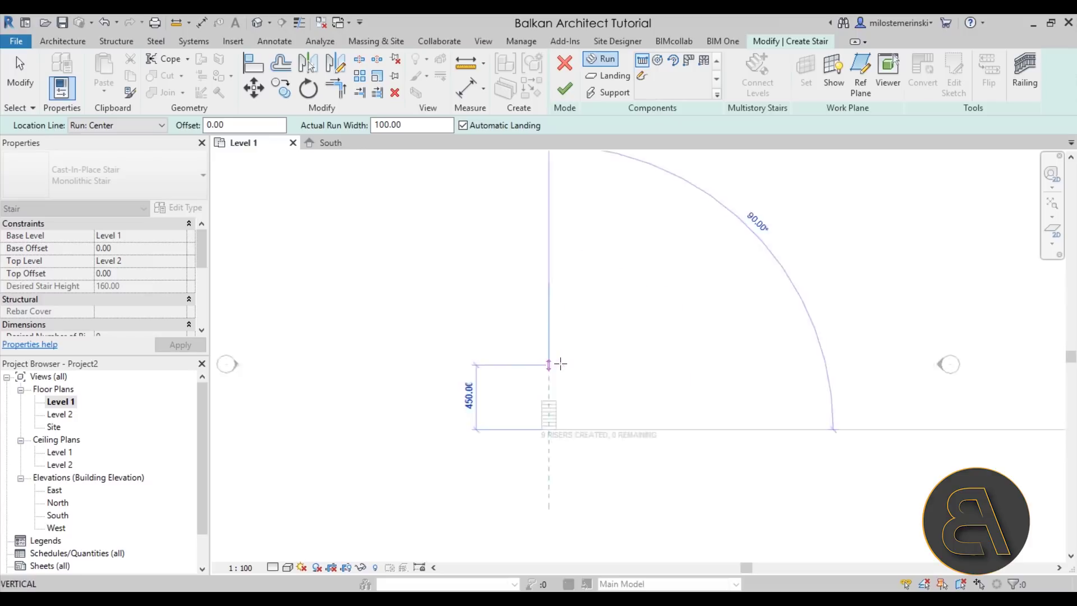
click(548, 359)
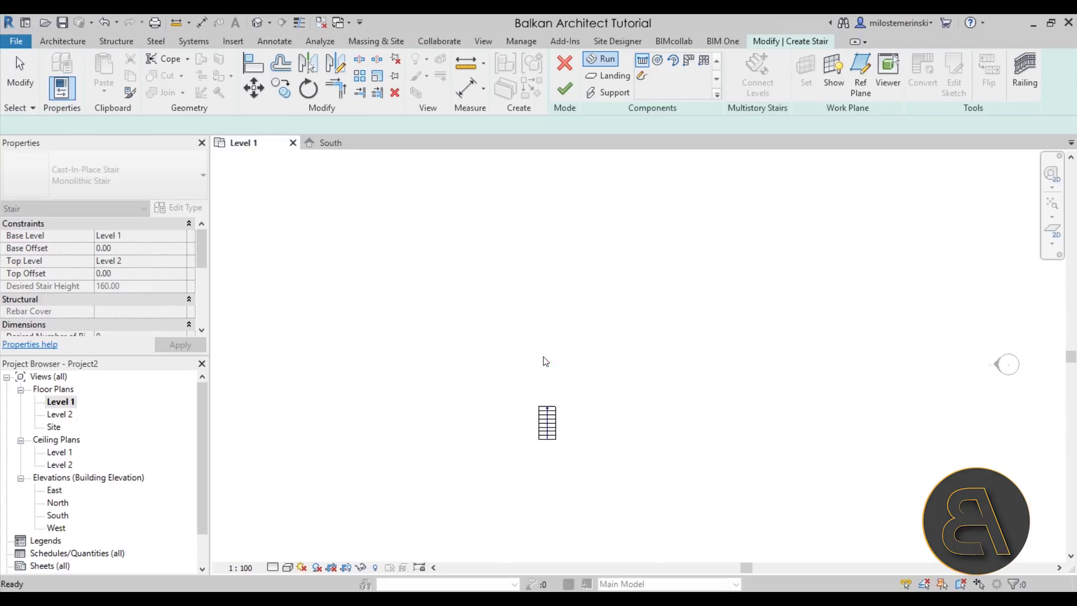
key(Escape)
click(553, 429)
drag(552, 429, 525, 368)
scroll(562, 302, down, 2)
click(562, 89)
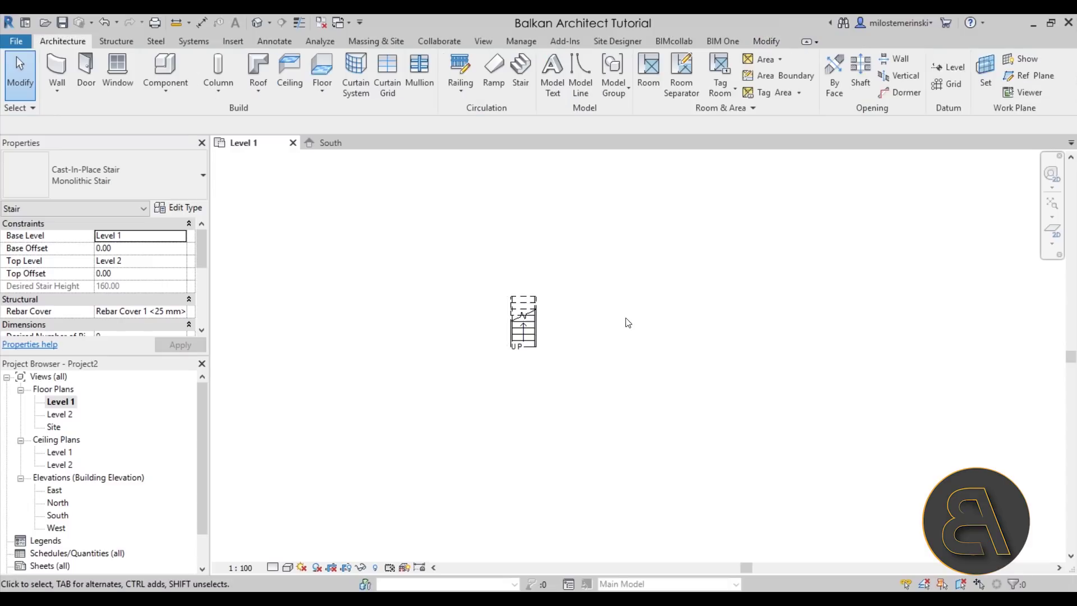
- Delete the railings on both sides of the stair
scroll(537, 340, up, 3)
click(536, 343)
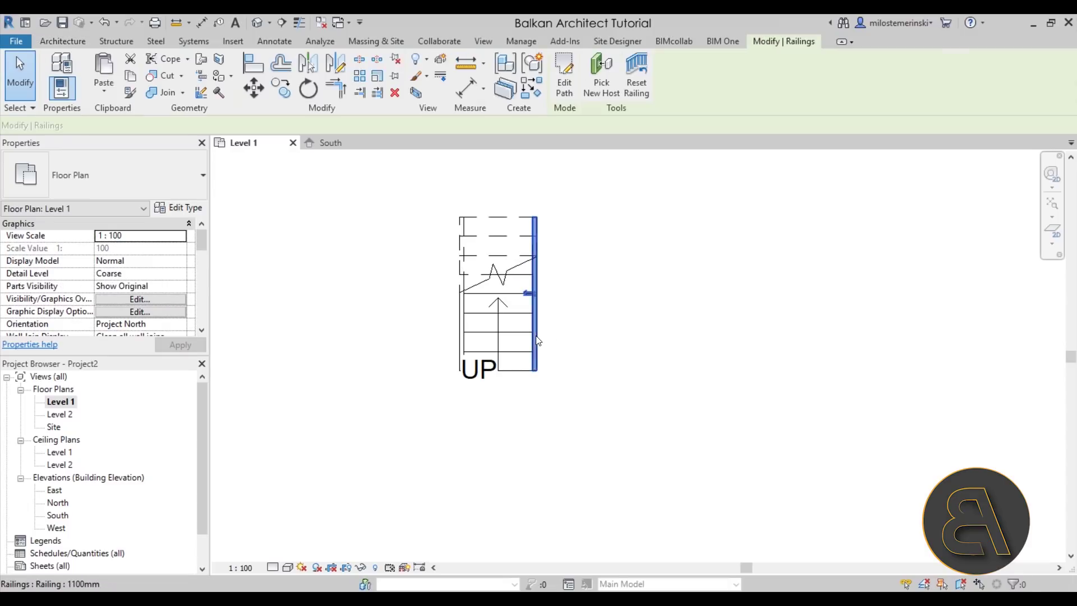
key(Delete)
click(461, 325)
key(Delete)
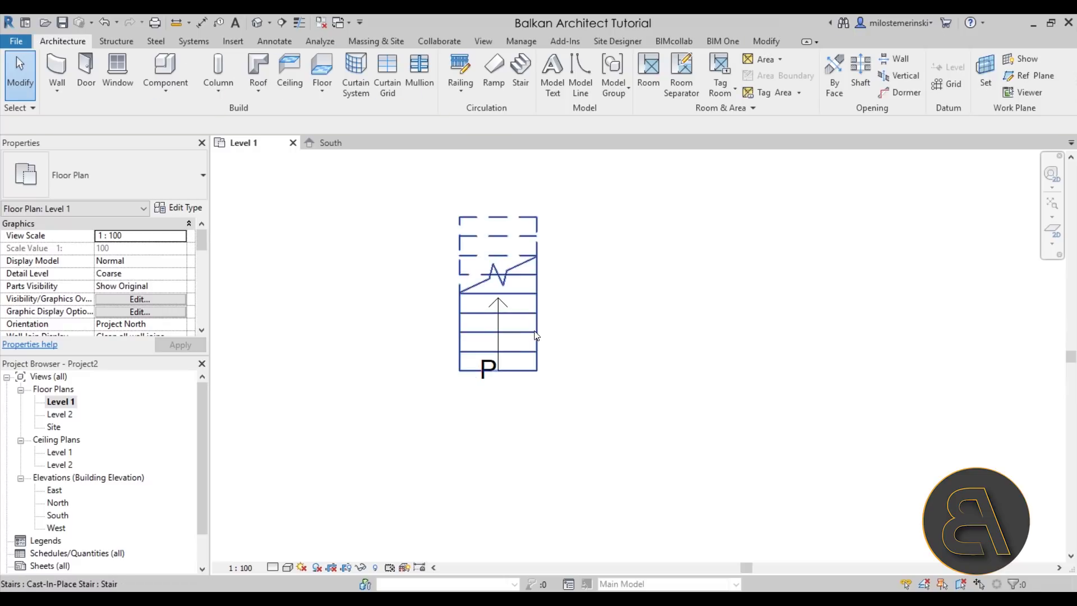
- Turn off the up text of the stair path in the Level 1 plan
click(487, 384)
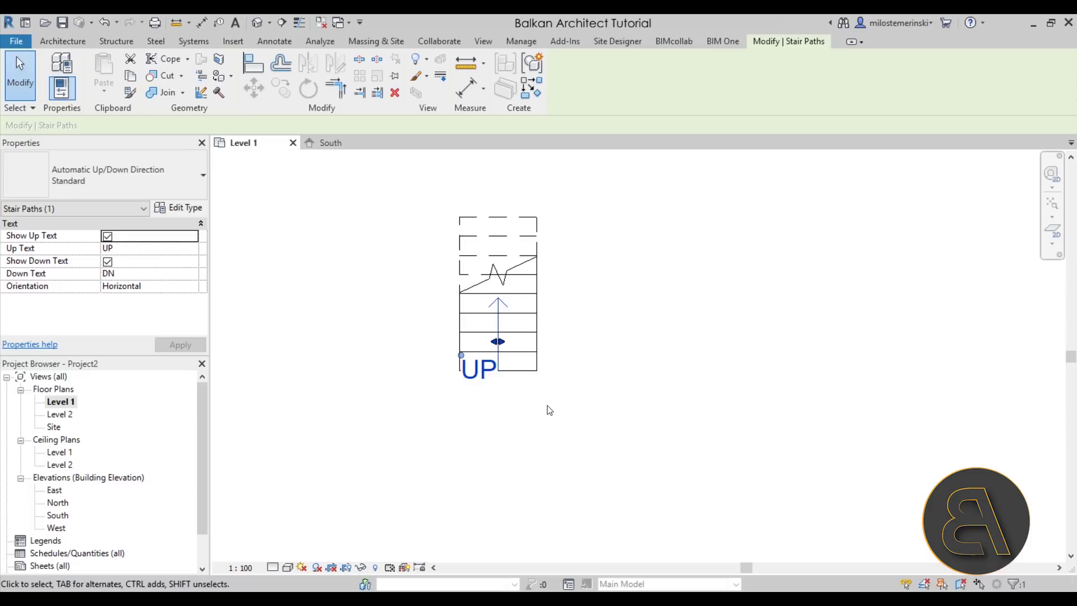
click(107, 236)
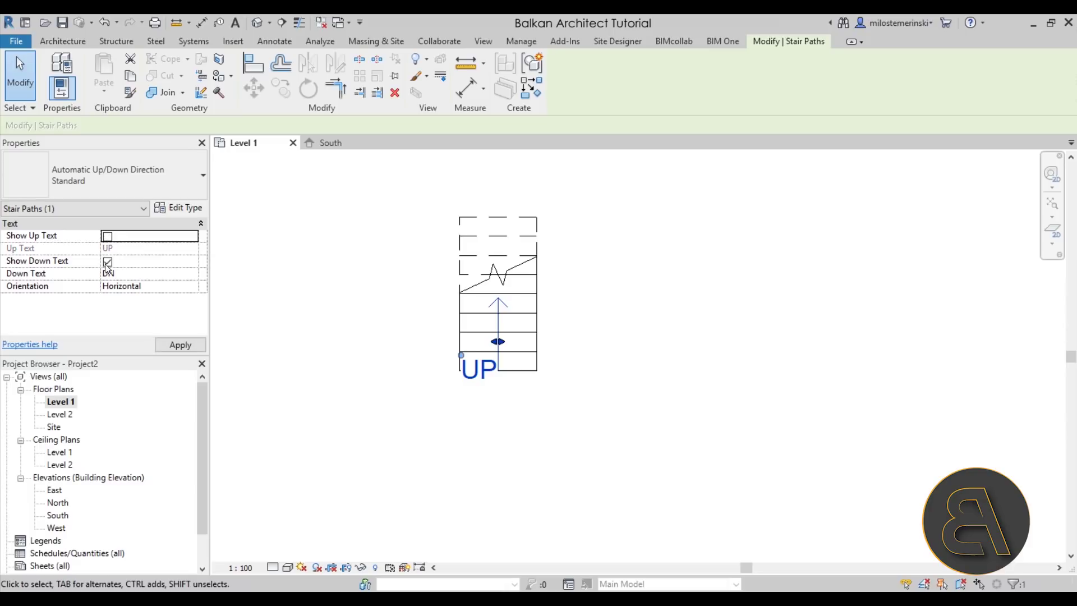
click(522, 446)
scroll(559, 414, down, 2)
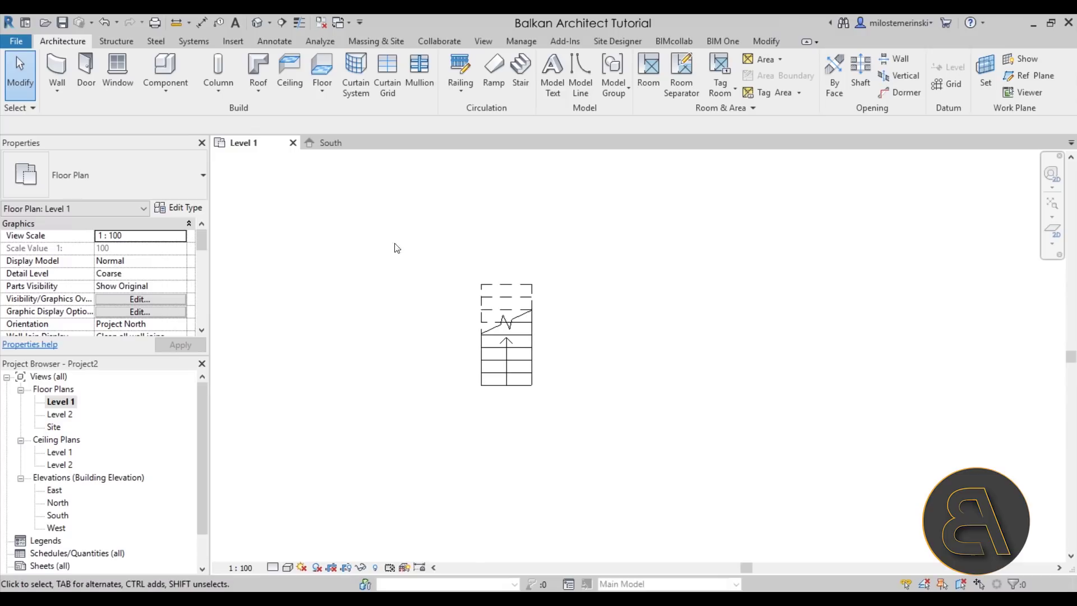
- Open the default 3D view and examine the stair up close
click(257, 22)
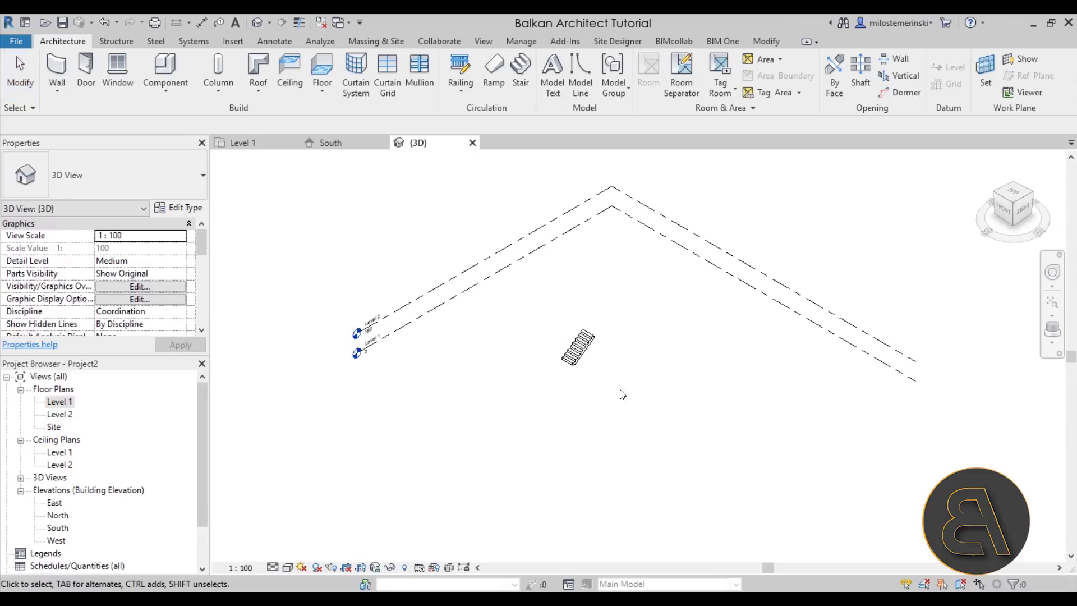
scroll(559, 375, up, 3)
scroll(625, 385, down, 3)
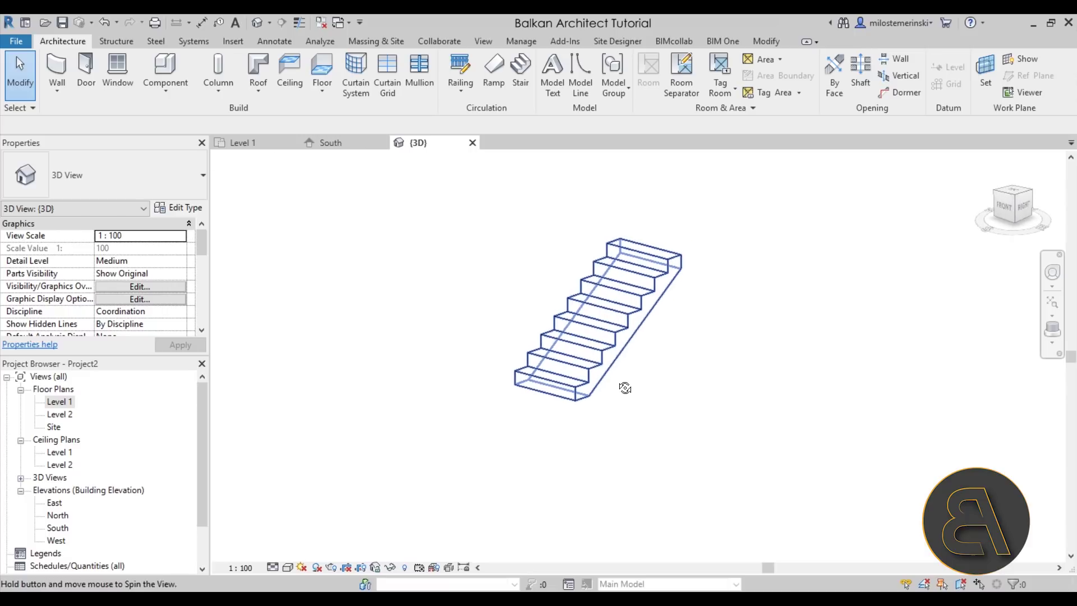
- Open the Level 2 floor plan and turn off the down text of the stair path
shift+middle_drag(596, 402, 392, 413)
click(67, 402)
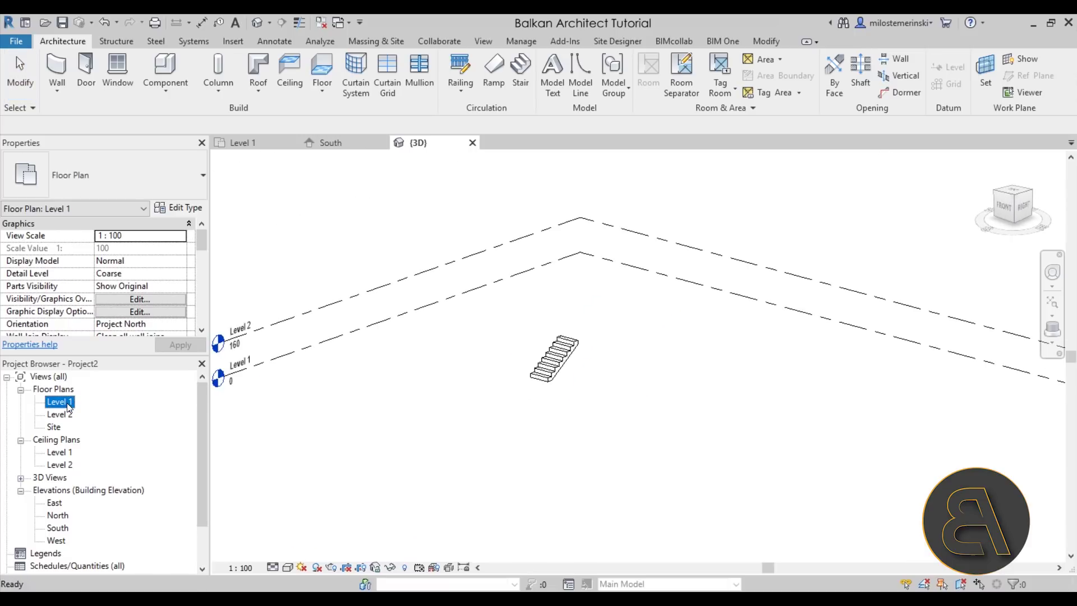
double_click(60, 414)
scroll(612, 373, up, 5)
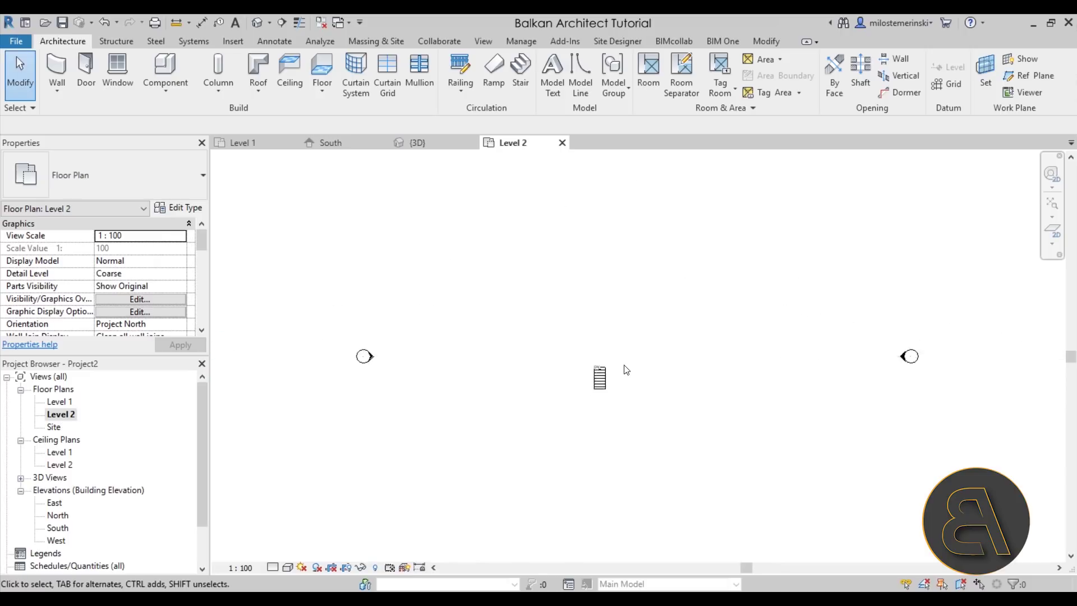
click(523, 354)
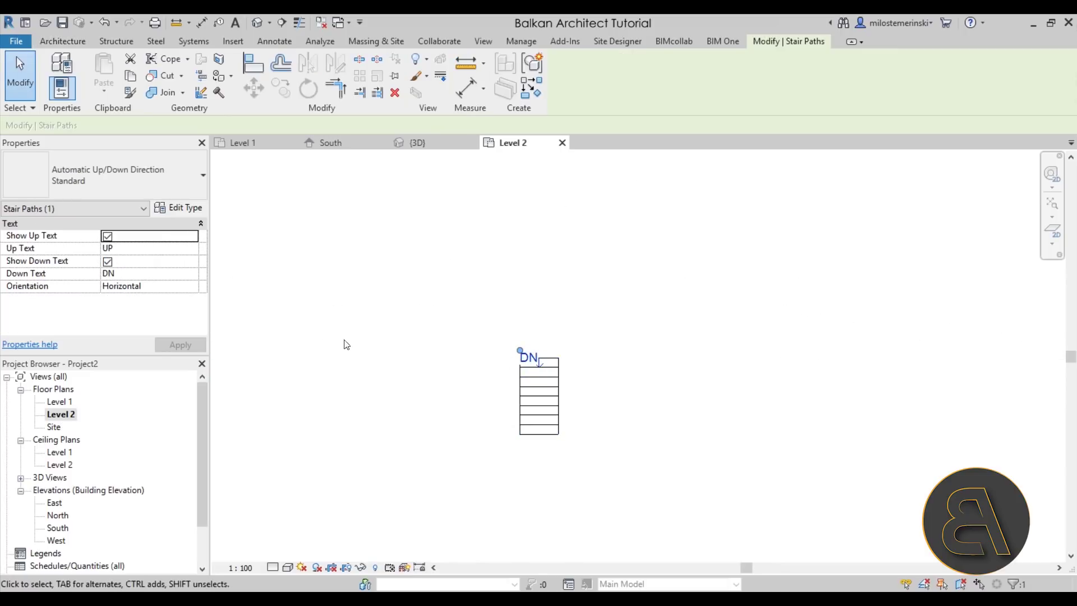
click(107, 261)
click(432, 370)
middle_drag(516, 357, 501, 362)
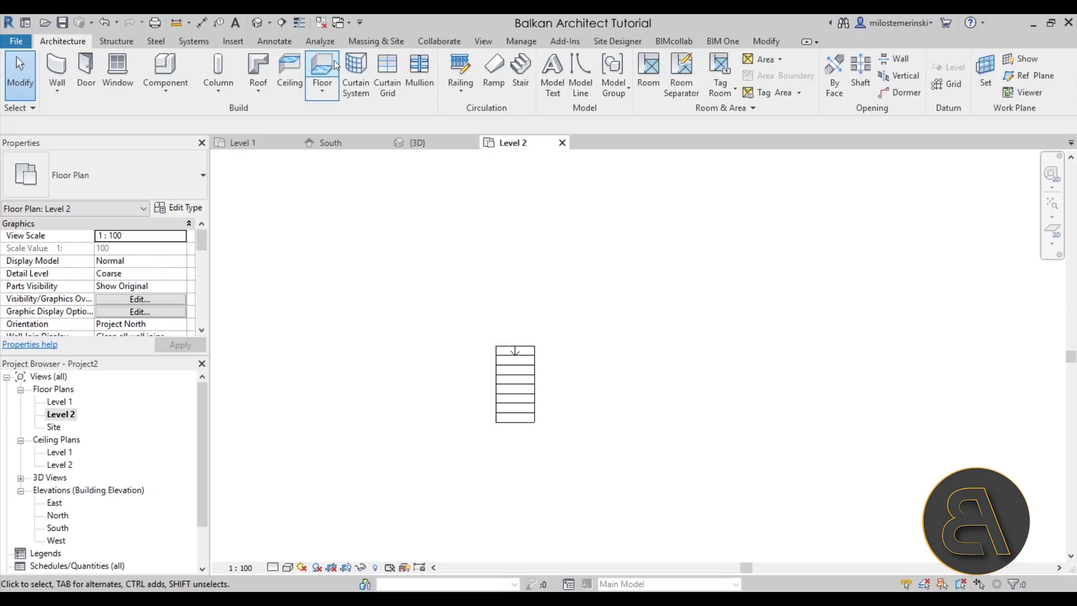
- Start a floor on Level 2 and sketch a rectangular boundary about 1560 by 600 cm from the stair's upper outer corner
click(334, 60)
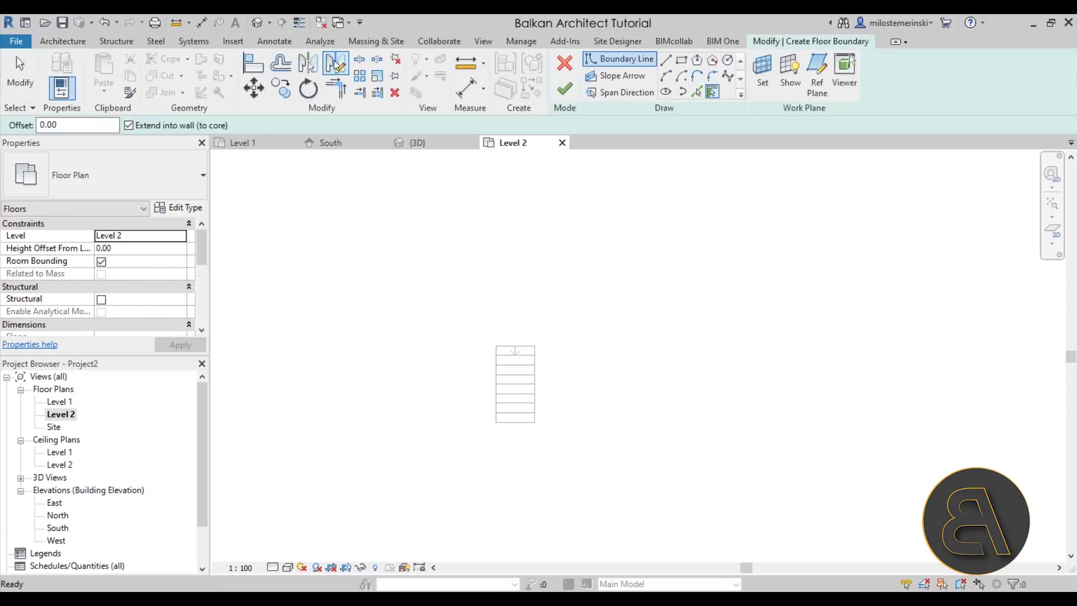
click(682, 60)
click(521, 325)
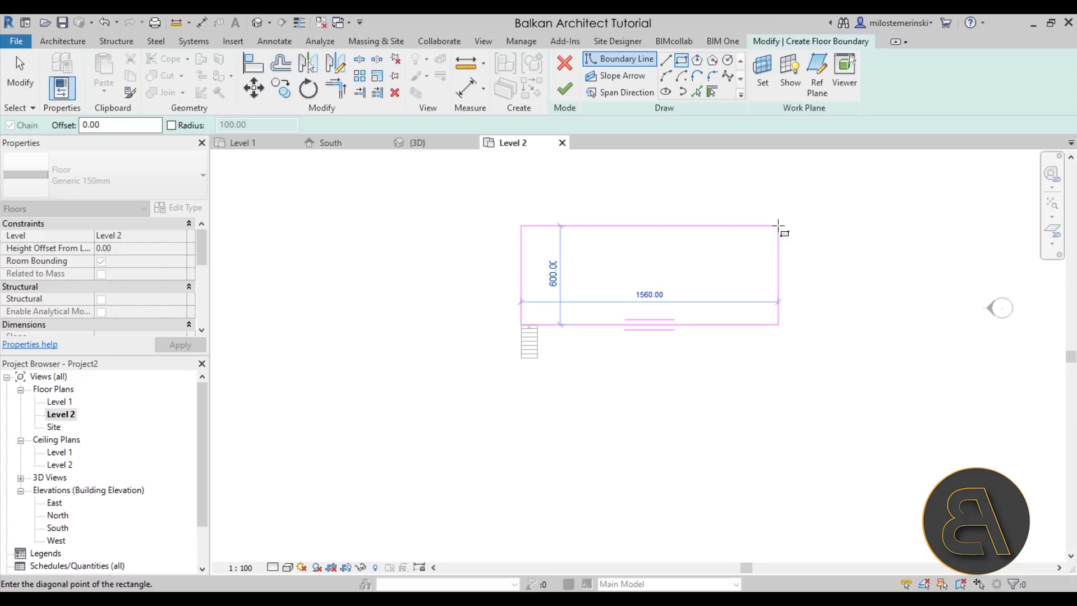
click(778, 225)
middle_drag(606, 301, 512, 300)
scroll(508, 298, up, 2)
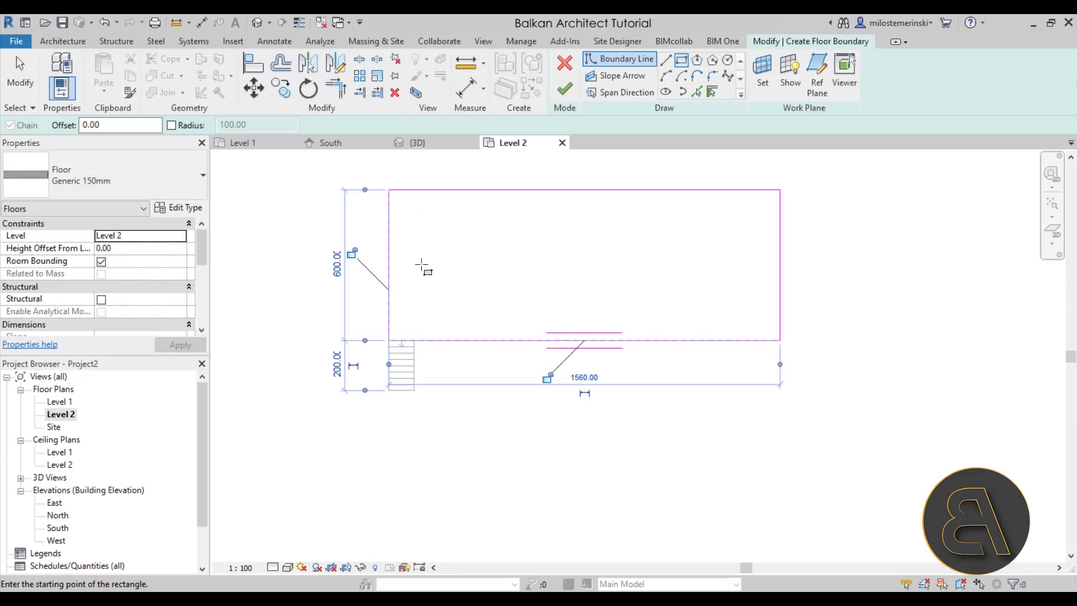
key(Escape)
key(Escape)
- Reduce the floor boundary's depth to about 380 cm and pull in the short edge farthest from the stair
drag(493, 191, 494, 245)
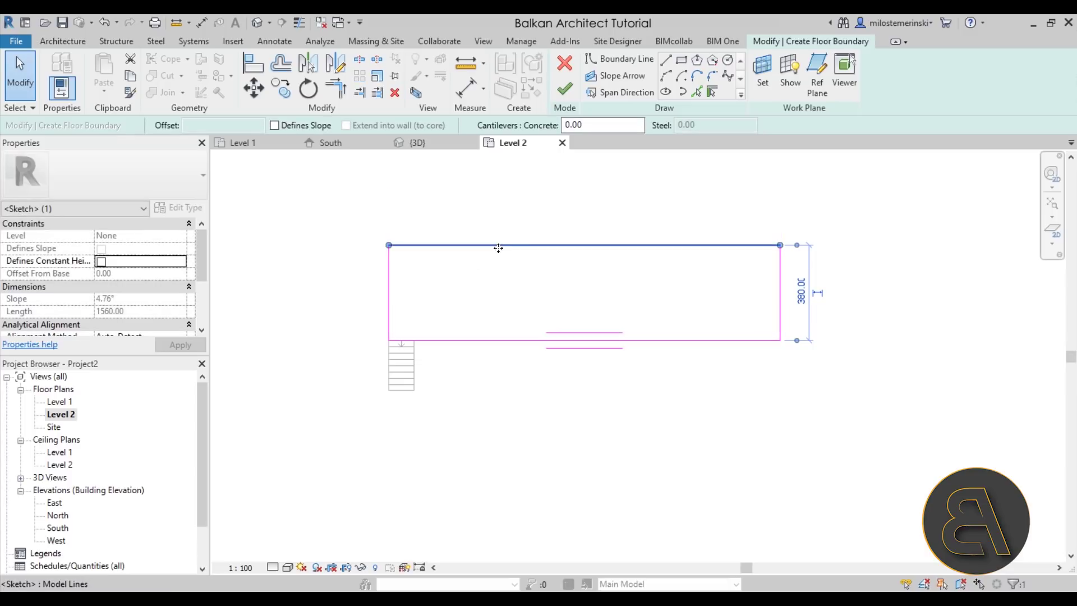
drag(780, 305, 726, 306)
scroll(564, 337, up, 1)
key(Escape)
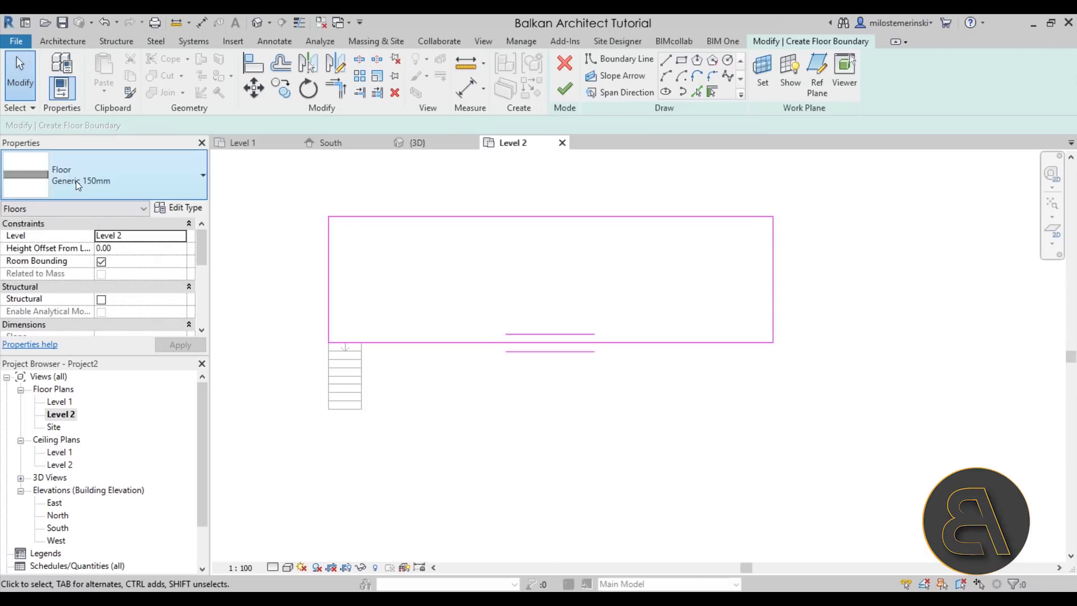
- Set the floor type to Generic 300mm and finish the floor
click(76, 181)
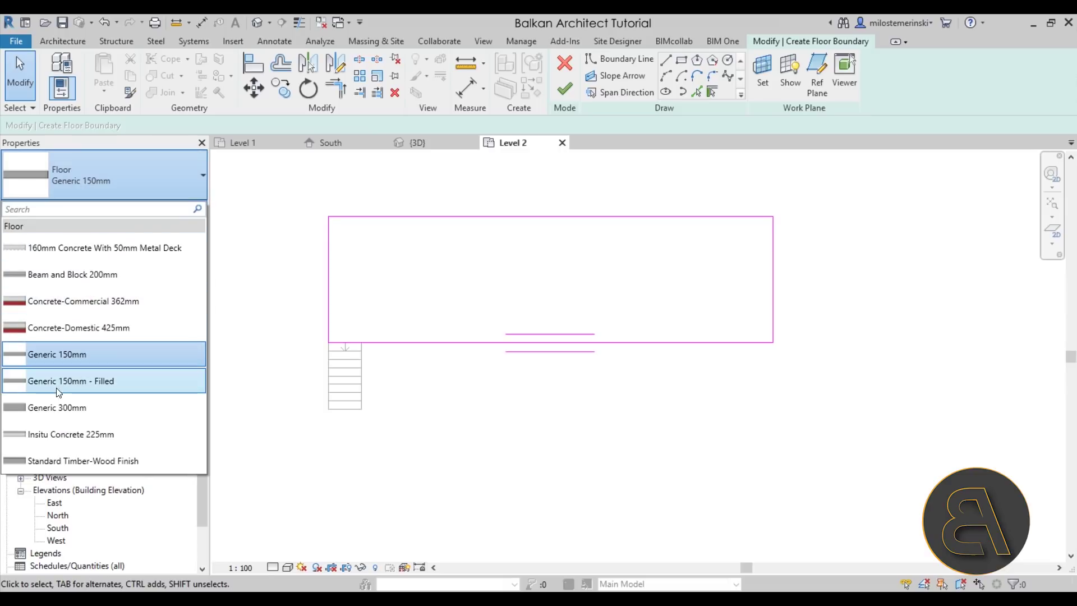
click(37, 415)
click(564, 89)
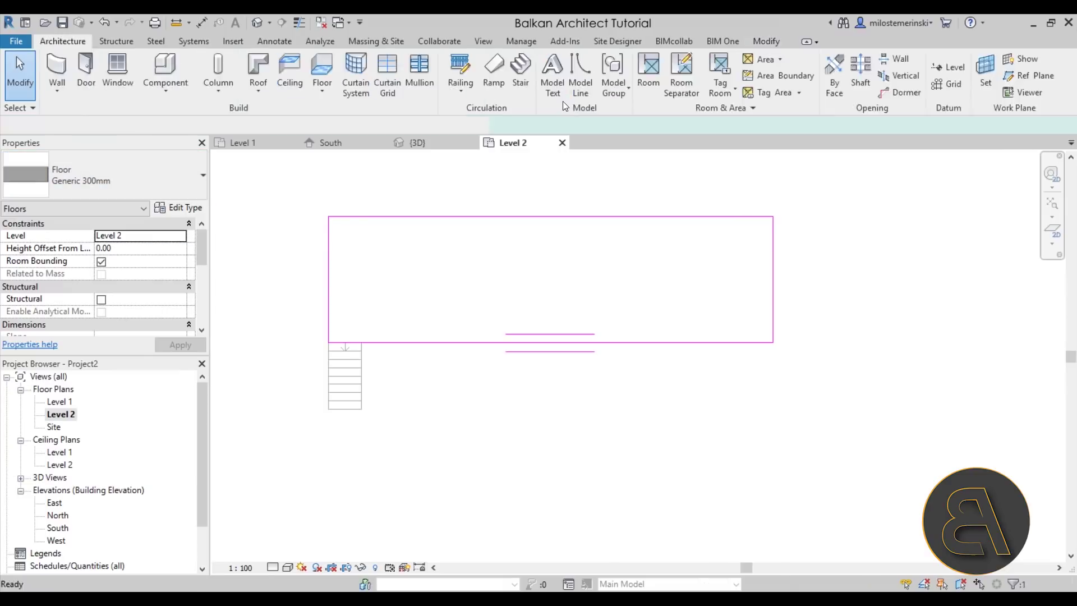
click(404, 195)
- In the default 3D view, create an in-place model in the Stairs category with the name Stairs 1
click(258, 23)
shift+middle_drag(510, 233, 494, 350)
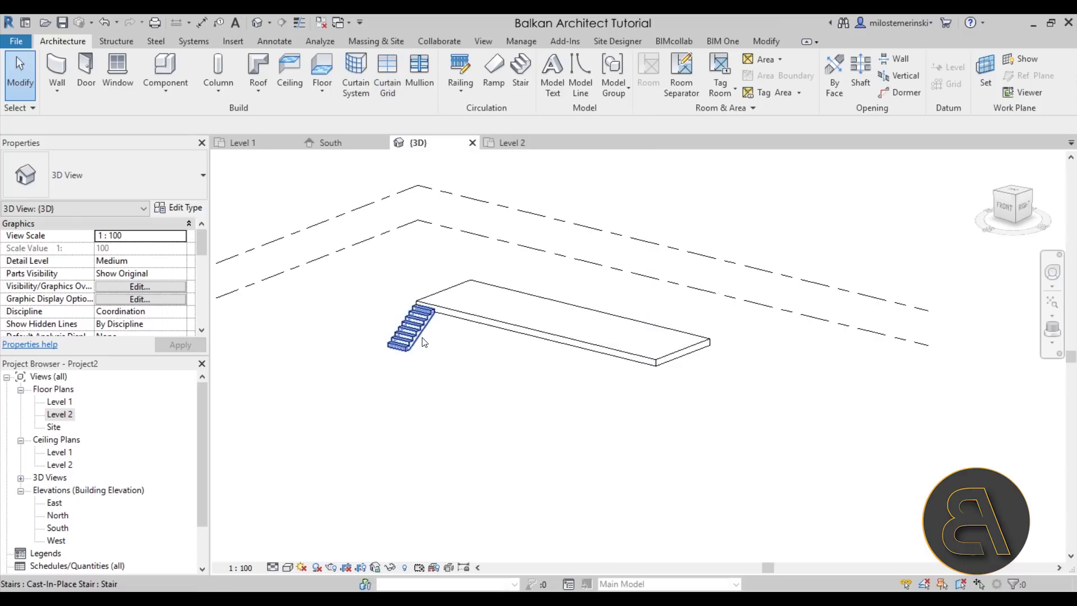
scroll(482, 368, up, 5)
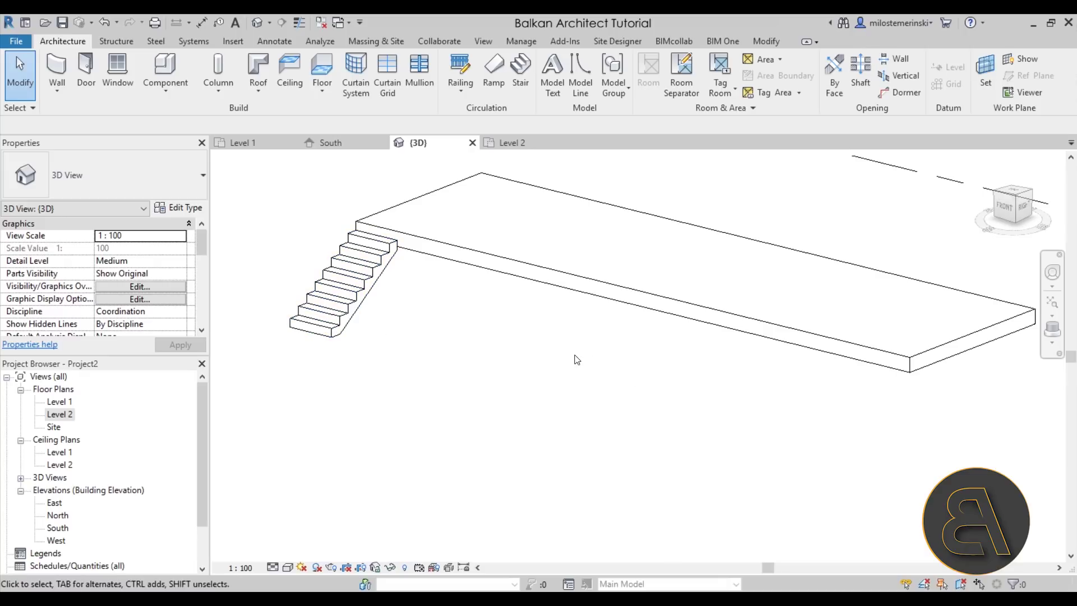
middle_drag(366, 250, 346, 241)
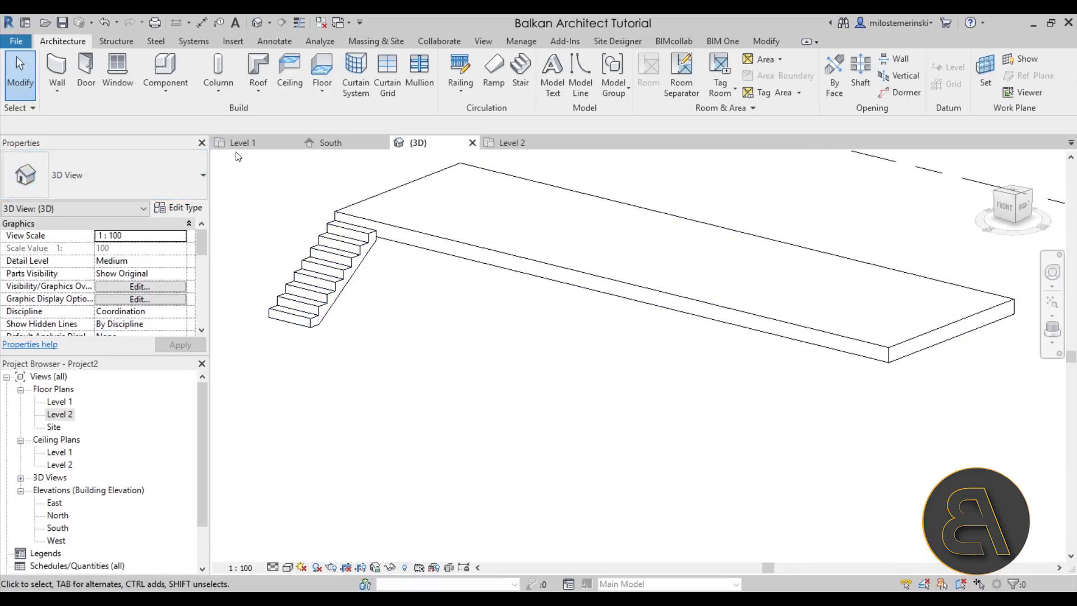
click(175, 94)
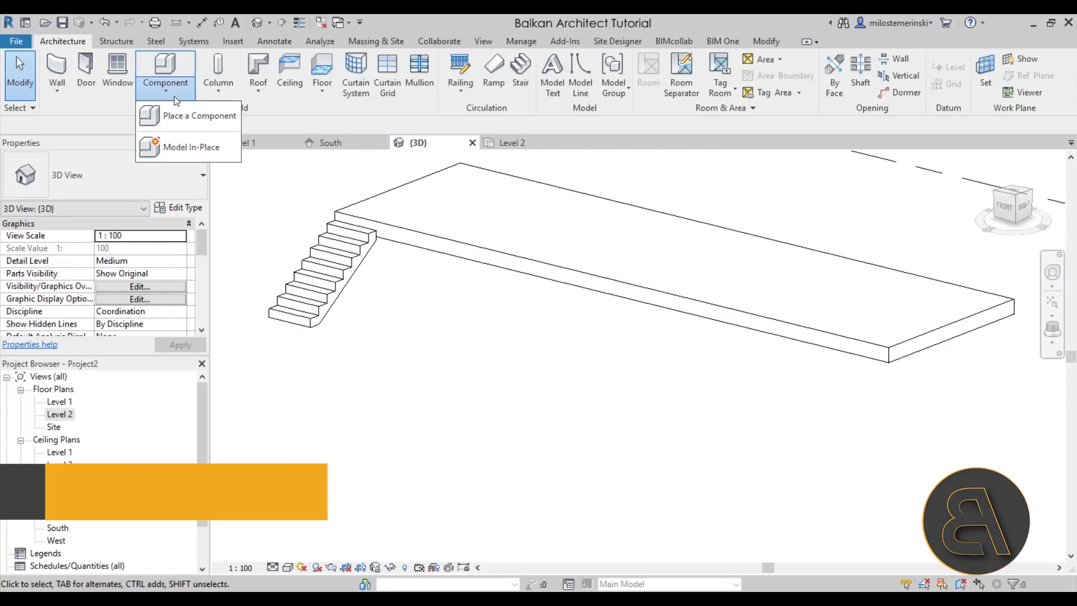
click(177, 147)
drag(520, 212, 520, 312)
drag(521, 312, 527, 274)
click(354, 315)
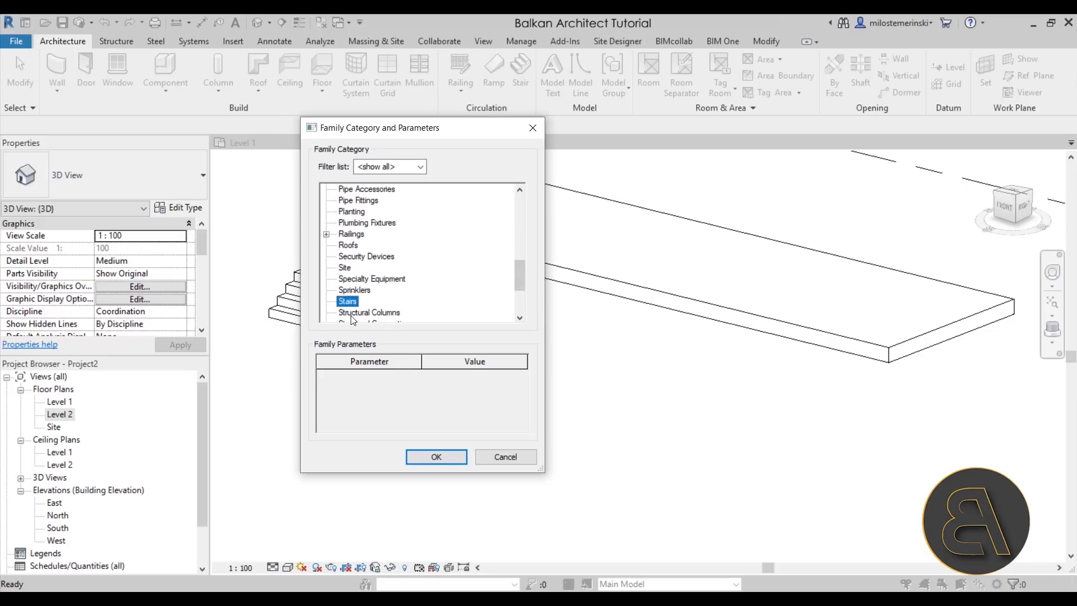
click(436, 458)
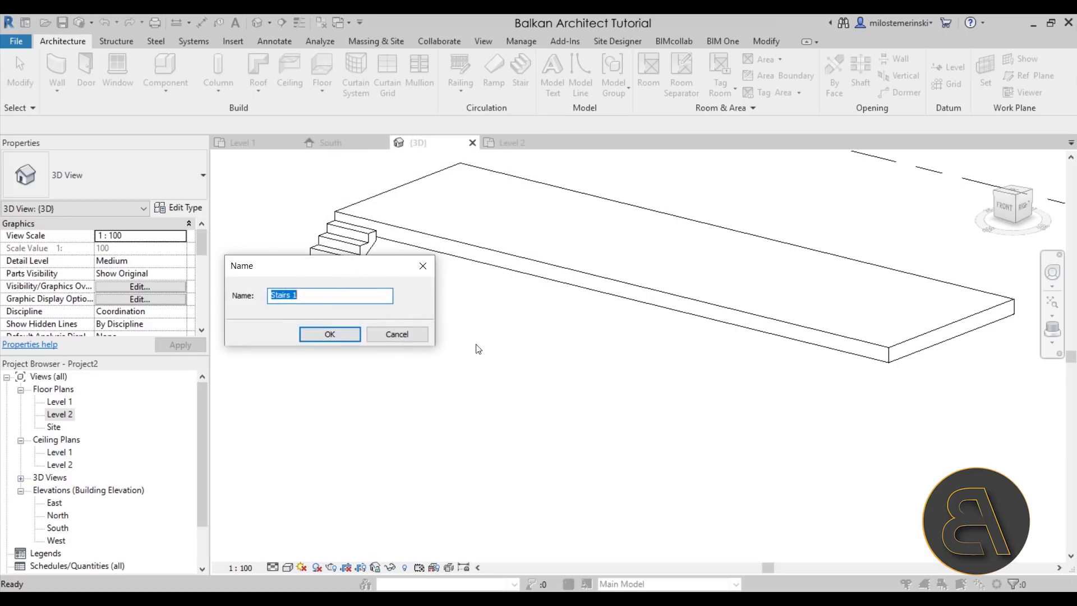
click(318, 335)
middle_drag(384, 280, 393, 280)
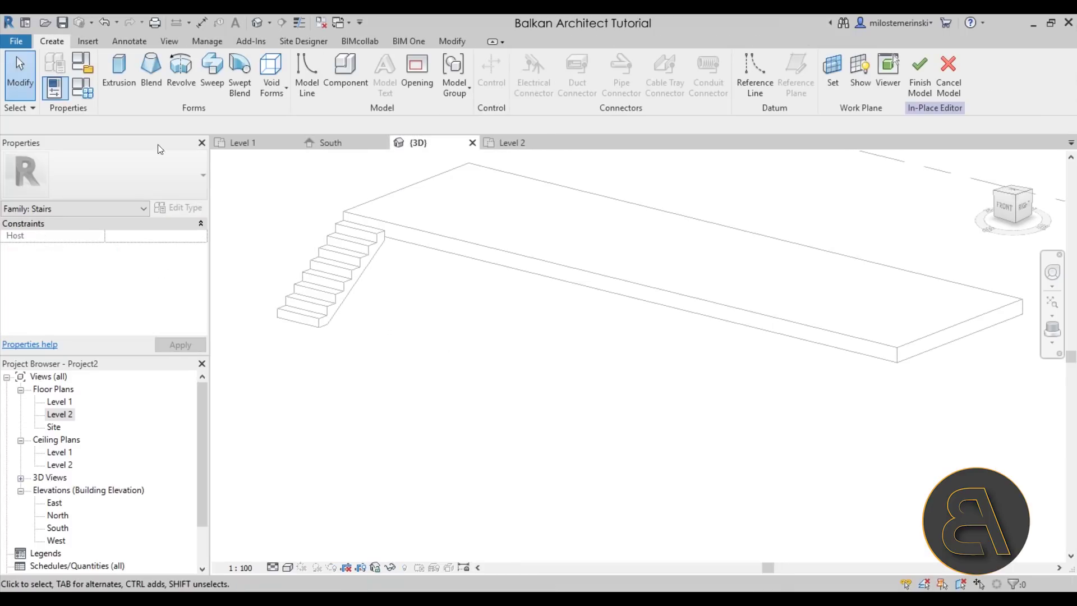
- Set the work plane by picking the side face of the stair beneath the floor's front edge
click(850, 86)
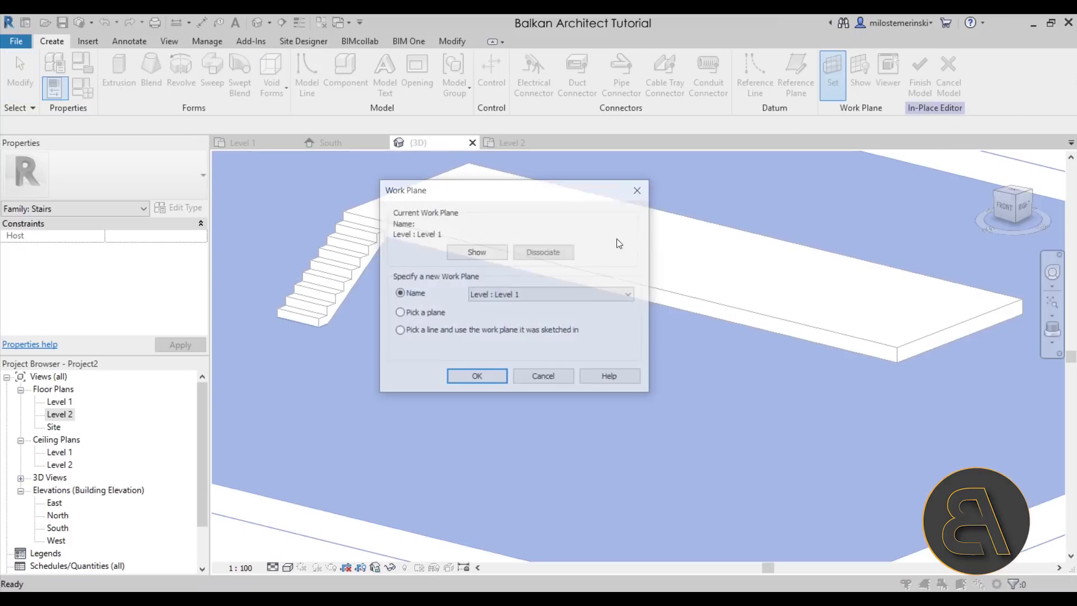
click(476, 377)
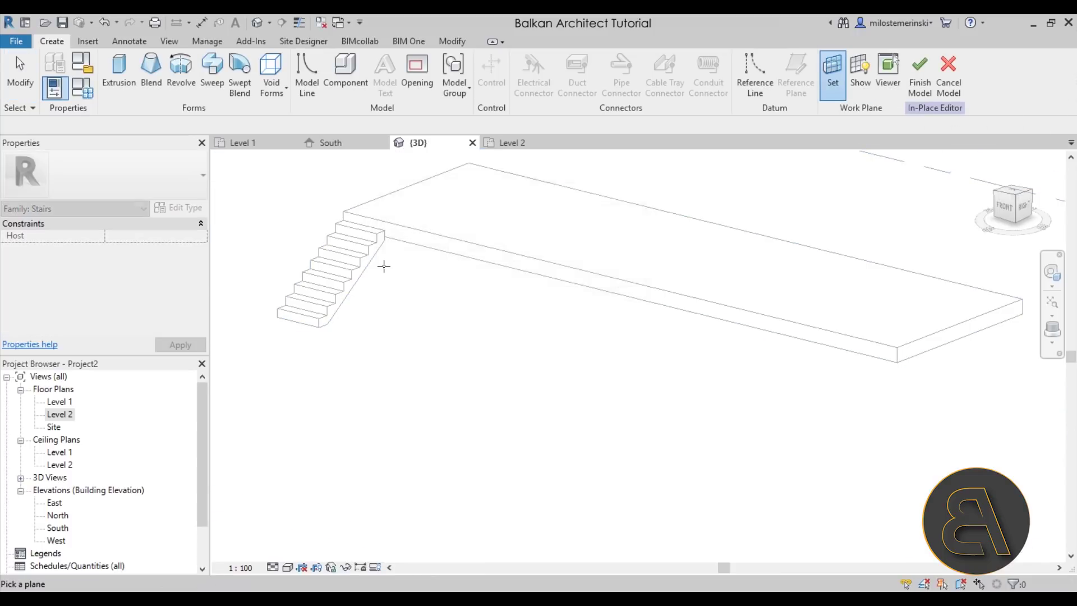
scroll(359, 246, up, 5)
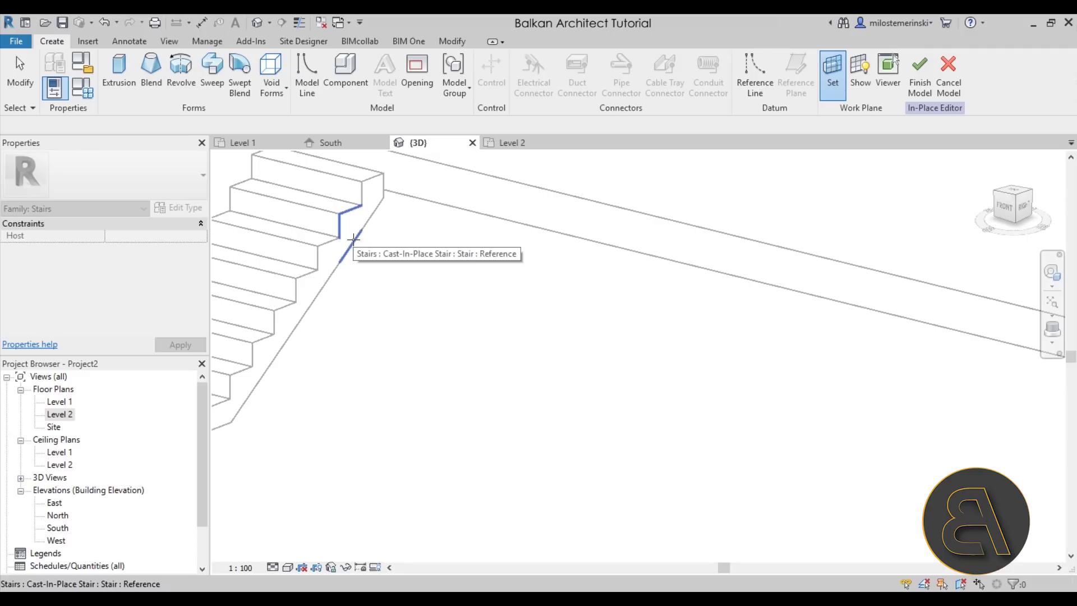
click(353, 239)
scroll(393, 241, down, 3)
scroll(392, 240, up, 2)
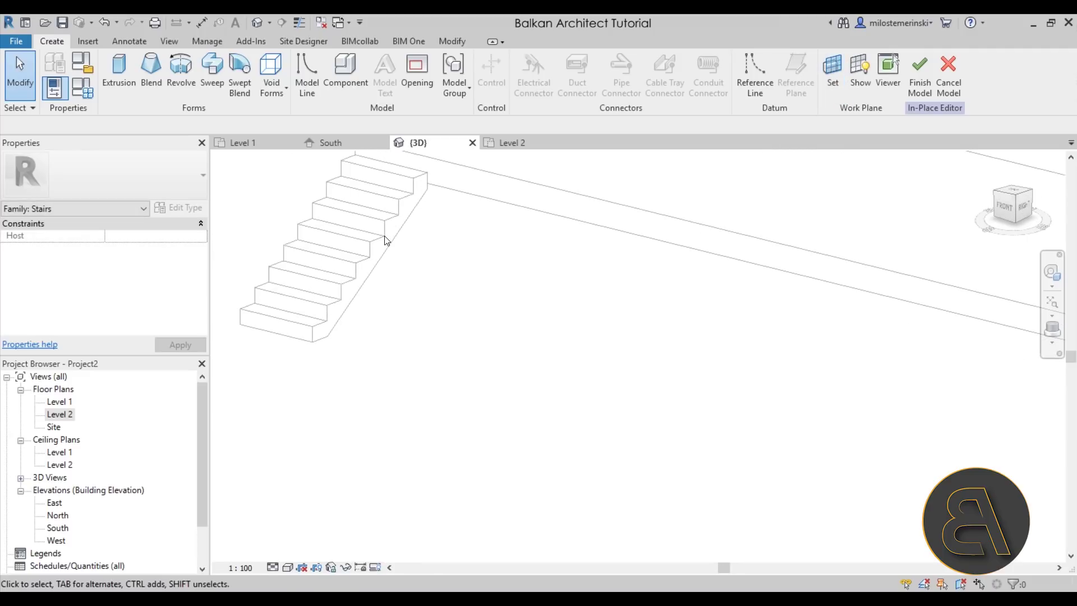
- Start an extrusion and pick every second riser with its tread edge along the stair's side as profile lines
click(120, 83)
click(541, 91)
scroll(271, 312, up, 2)
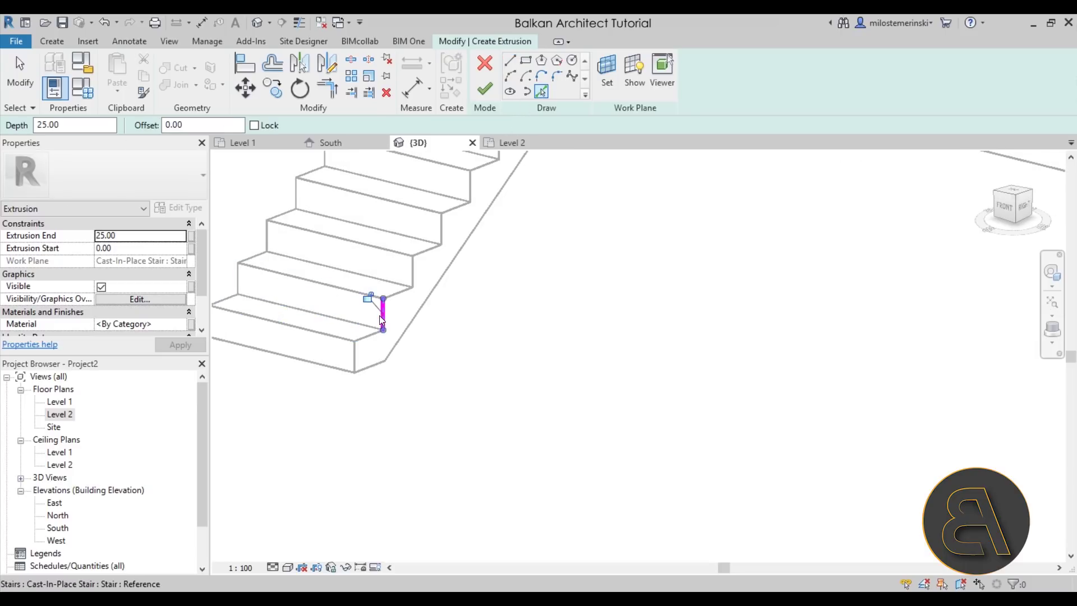
click(405, 296)
middle_drag(420, 269, 353, 287)
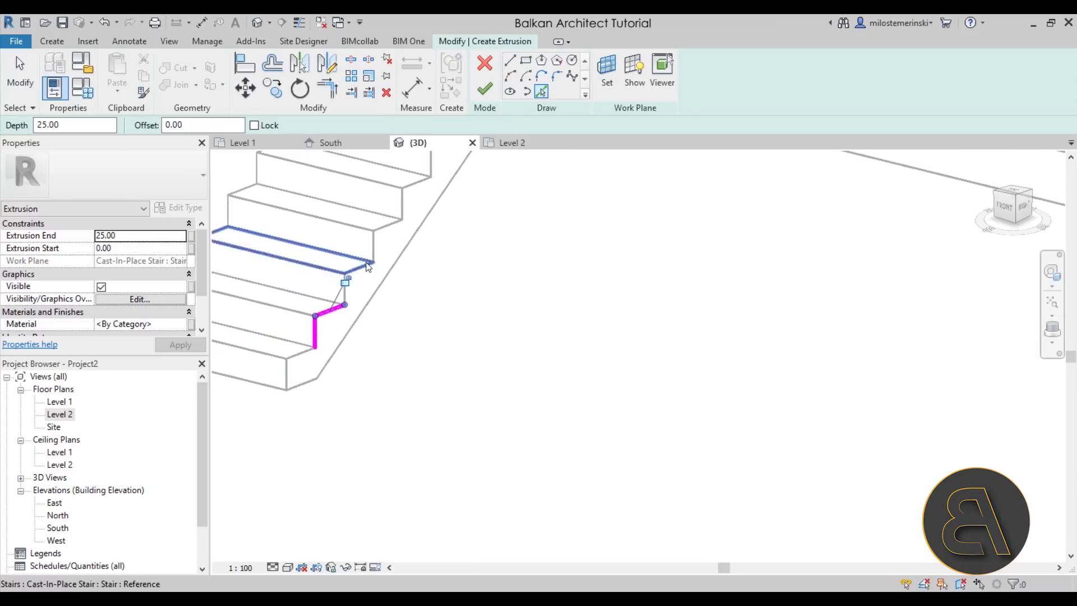
click(386, 227)
middle_drag(387, 227, 357, 280)
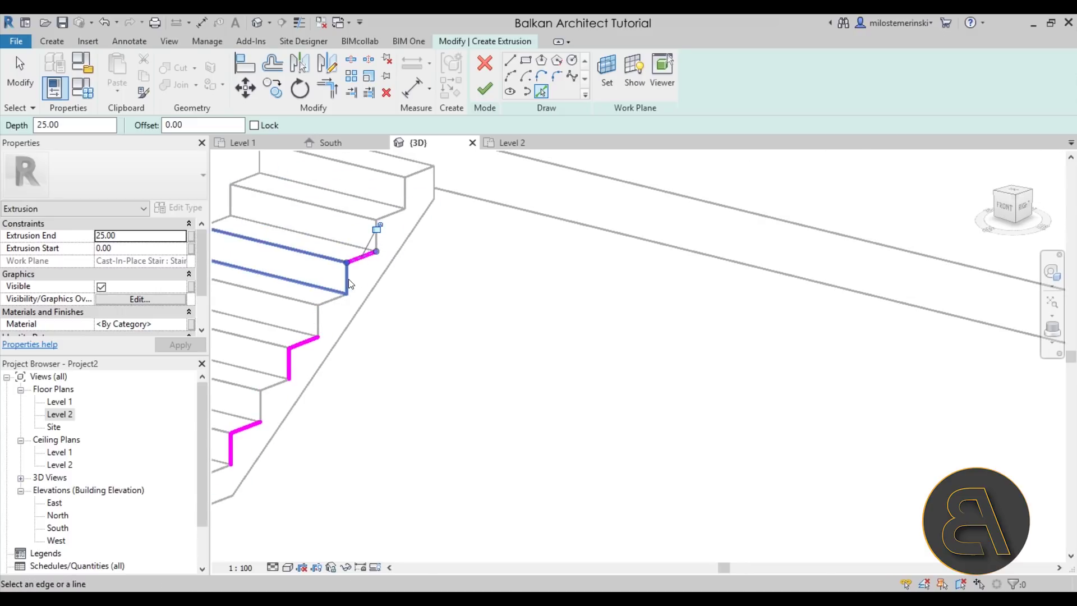
middle_drag(347, 285, 360, 244)
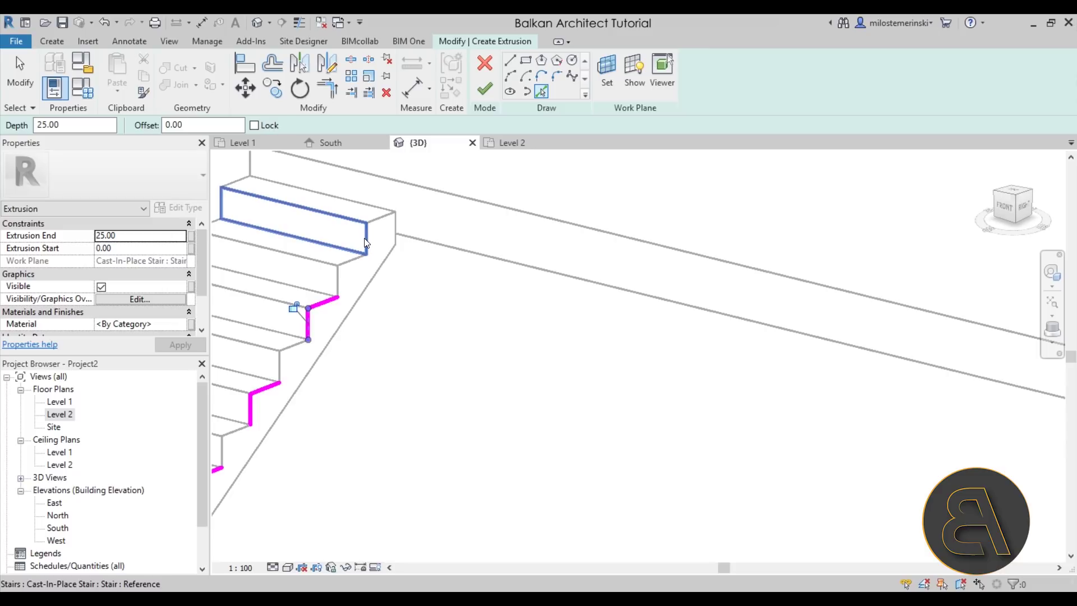
click(365, 243)
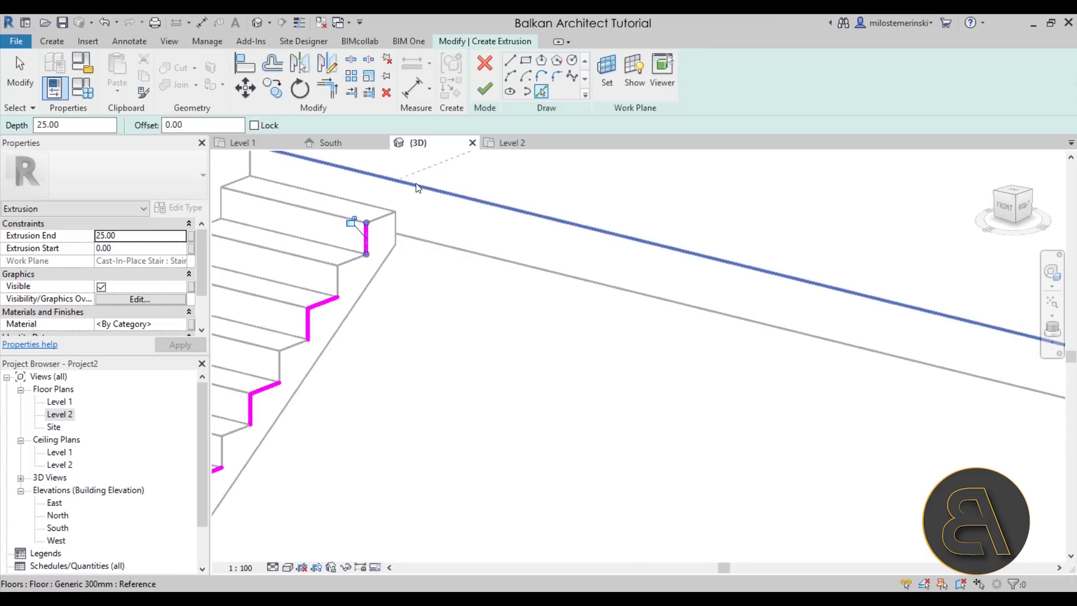
- Add profile lines from the floor's upper edge, the stair's base edge and the vertical floor edge at the stair top
click(444, 175)
scroll(444, 175, down, 3)
mouse_move(444, 261)
middle_down()
mouse_move(417, 282)
mouse_move(432, 277)
middle_up()
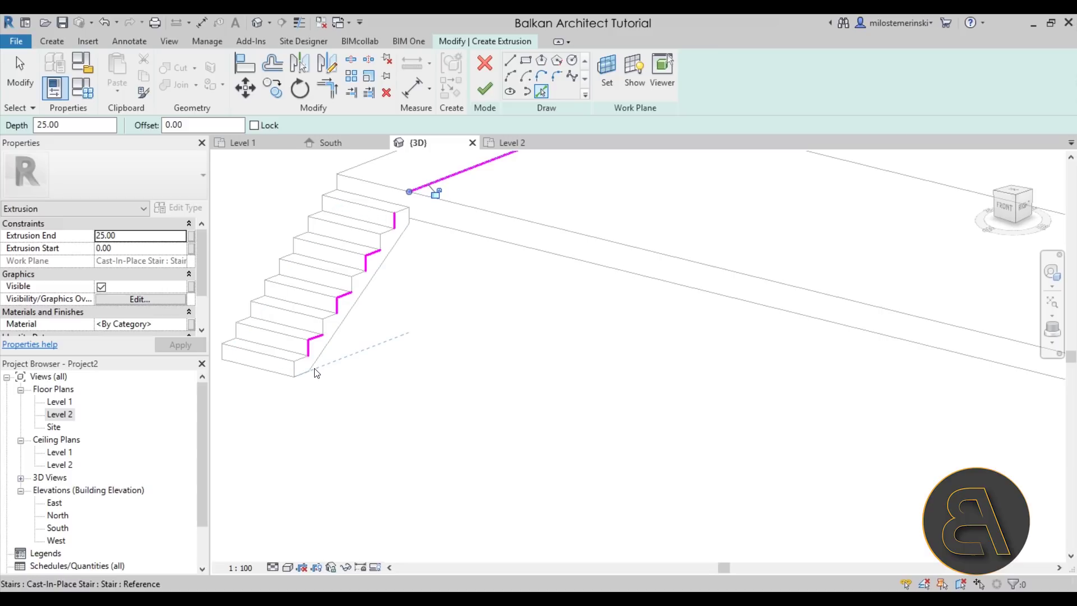
scroll(317, 373, up, 3)
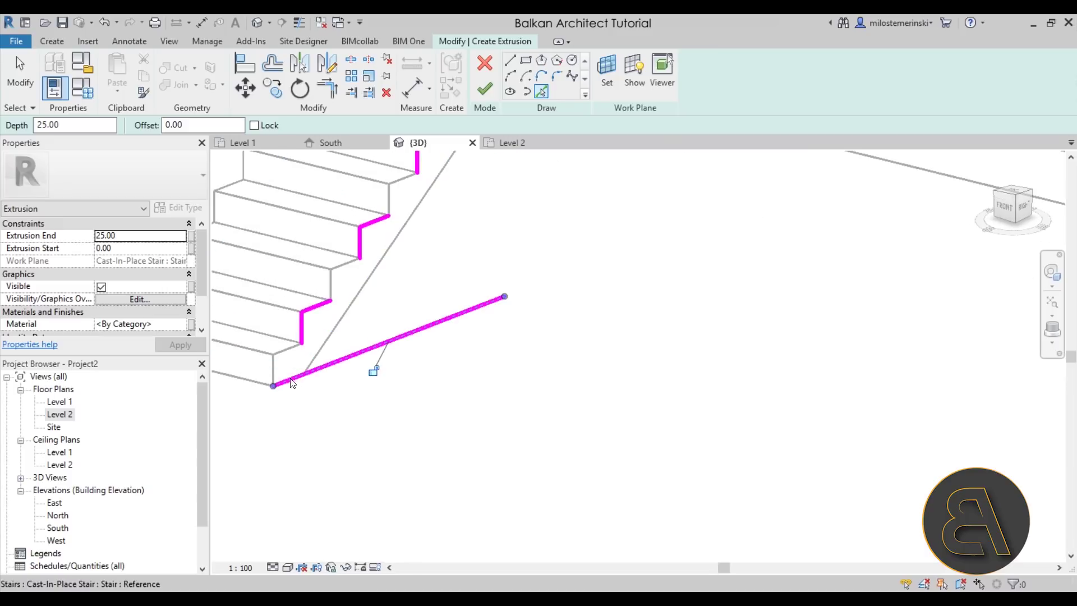
scroll(359, 382, down, 3)
middle_drag(385, 380, 312, 409)
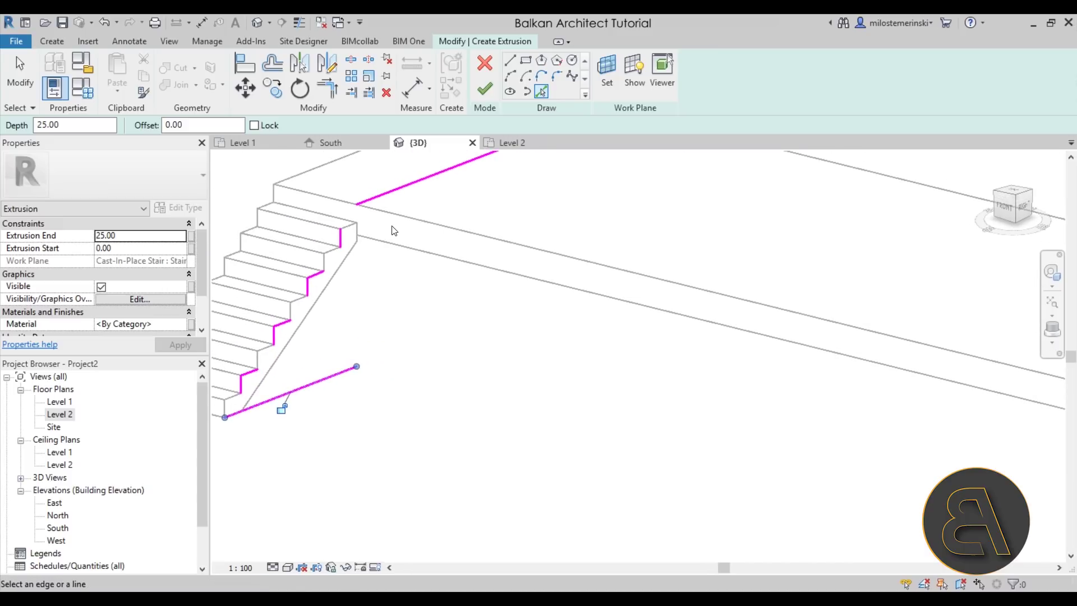
click(392, 243)
scroll(468, 174, down, 1)
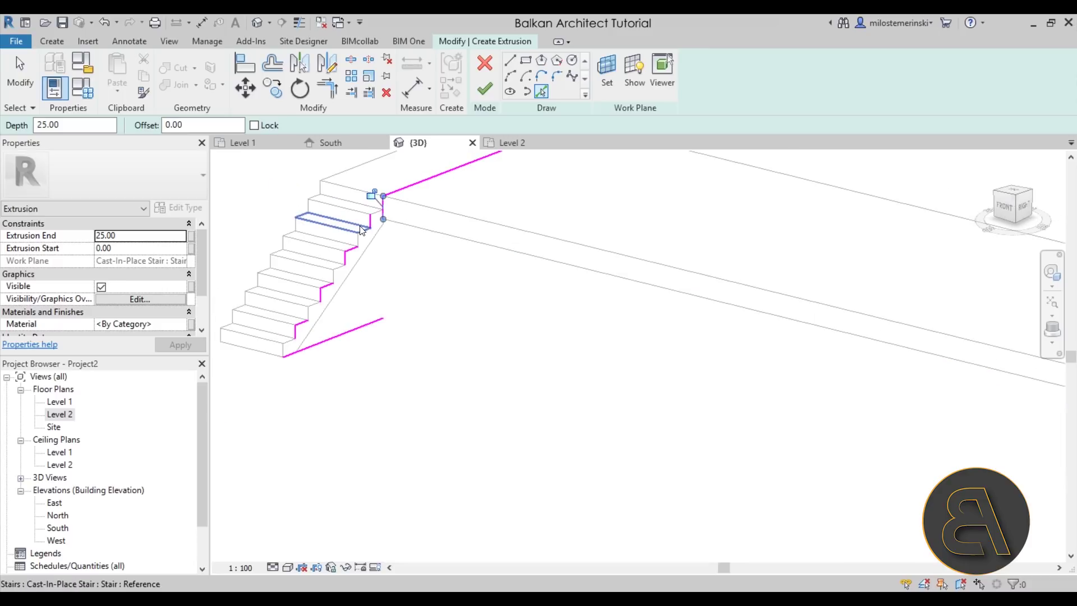
scroll(362, 230, up, 2)
scroll(396, 202, down, 2)
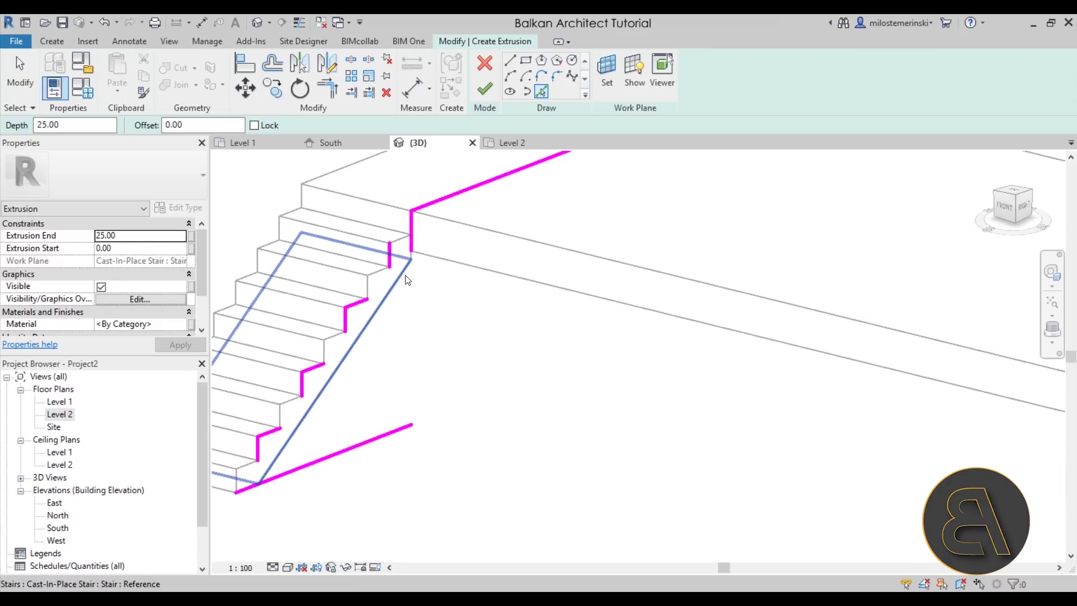
- Trim and extend the picked lines to corners so they form one closed profile of double-height steps
key(Escape)
click(327, 89)
middle_drag(473, 326, 566, 305)
click(407, 426)
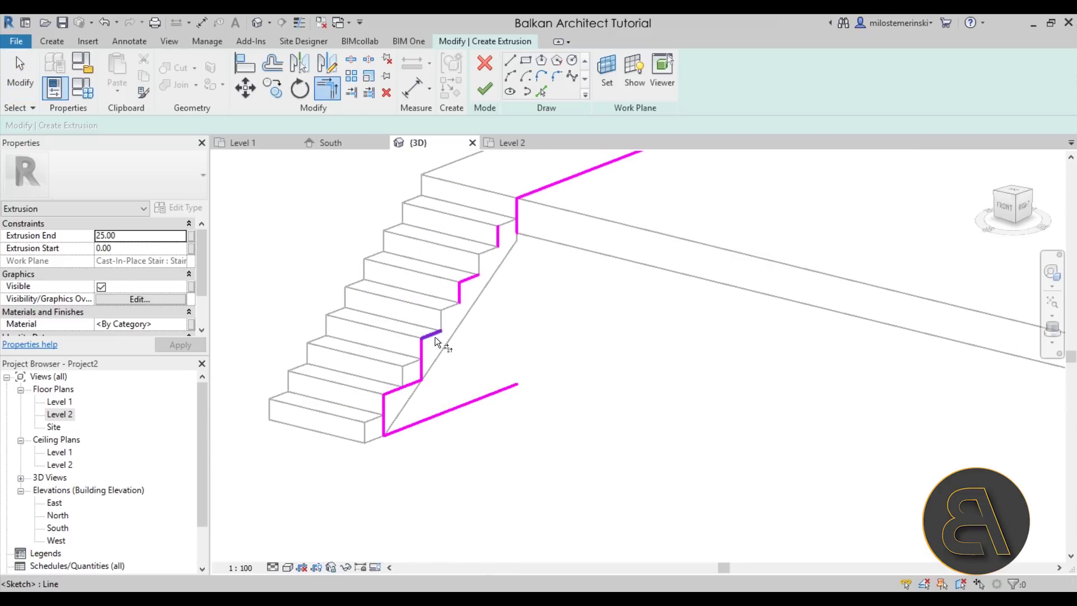
click(454, 295)
click(473, 278)
click(497, 237)
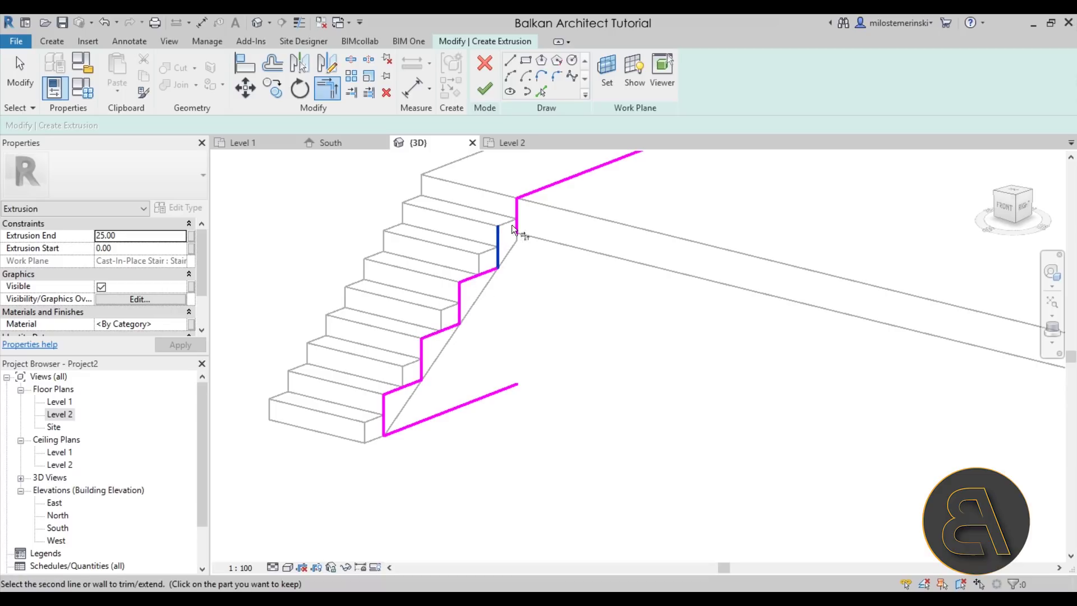
click(527, 194)
click(518, 227)
click(512, 203)
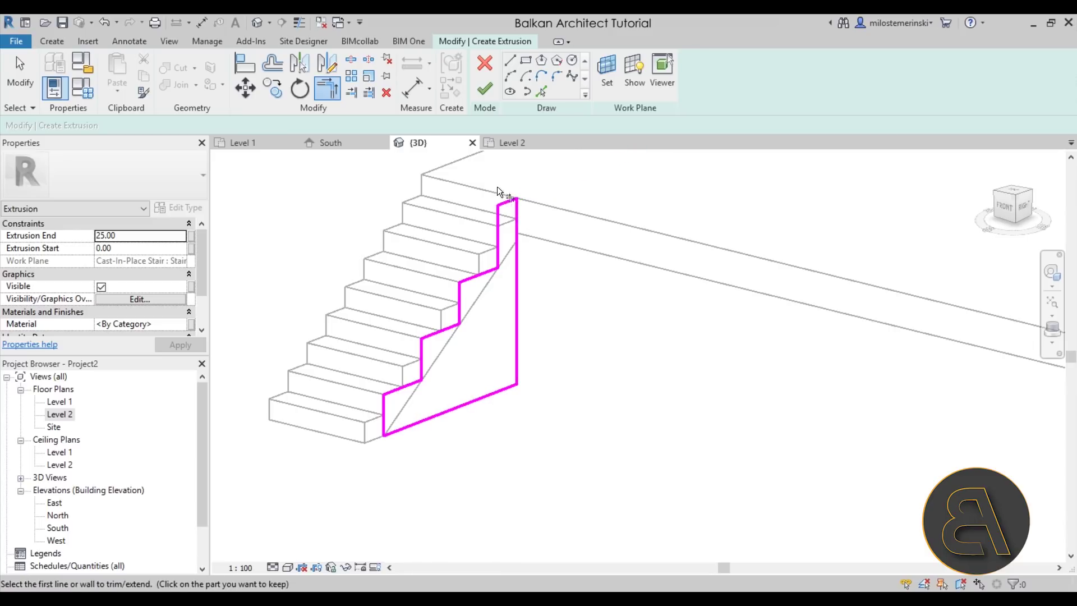
- Finish the step profile and stretch the extrusion away from the stair along the floor's front edge to a depth of about 561 cm
scroll(477, 193, down, 3)
click(485, 89)
shift+middle_drag(393, 336, 441, 328)
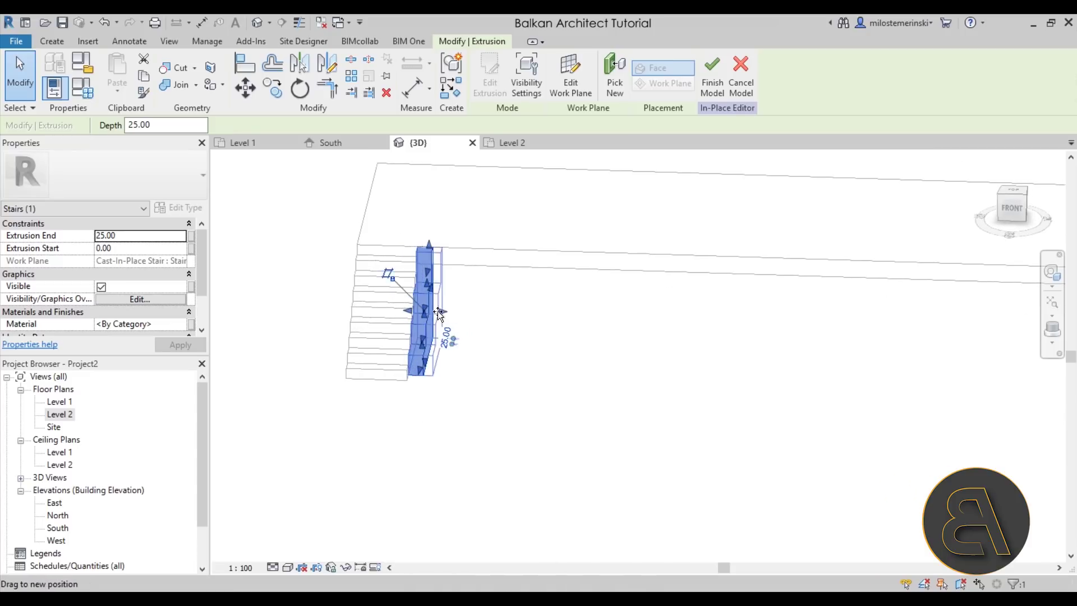
drag(446, 331, 661, 411)
shift+middle_drag(661, 411, 644, 373)
click(460, 409)
shift+middle_drag(459, 409, 675, 369)
click(589, 385)
drag(684, 354, 729, 367)
shift+middle_drag(729, 367, 618, 278)
scroll(618, 278, up, 2)
drag(625, 281, 625, 287)
shift+middle_drag(625, 287, 418, 491)
click(314, 500)
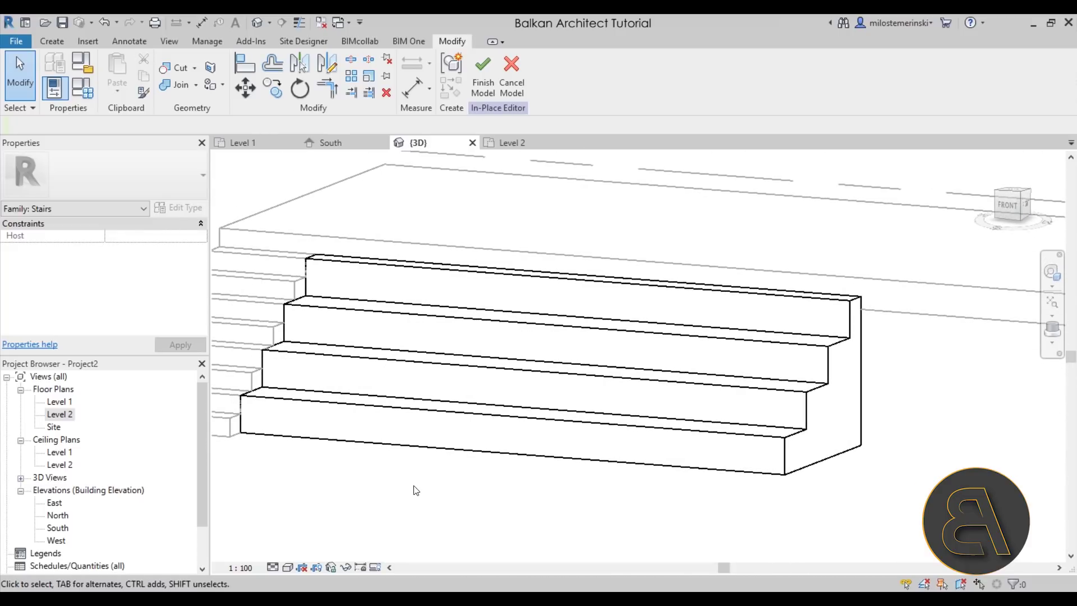
- Inspect the stretched double-height steps and finish the in-place stair model
shift+middle_drag(421, 442, 518, 460)
click(519, 456)
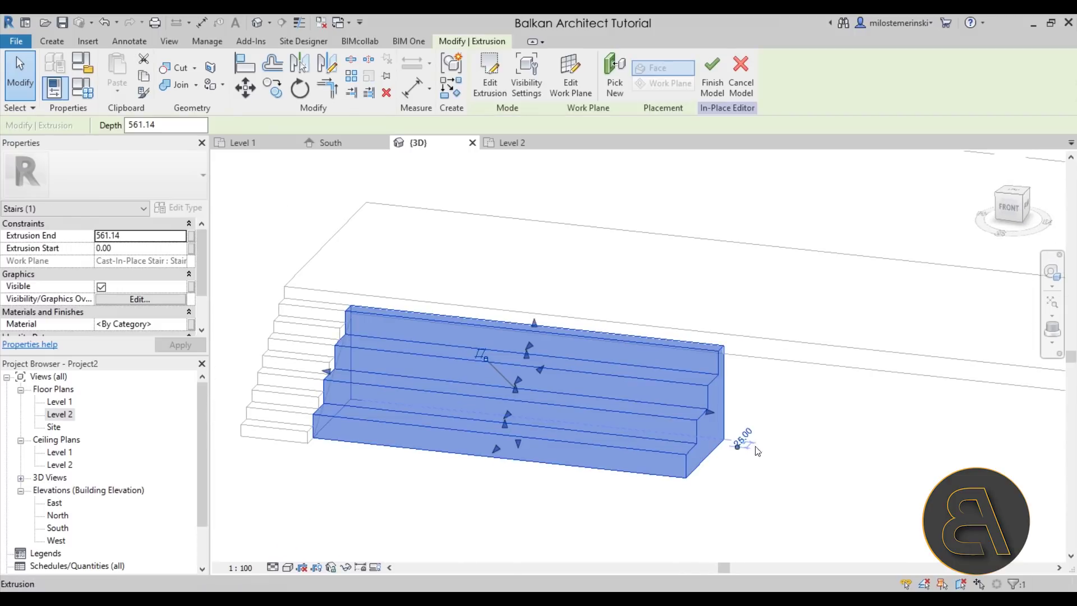
key(Escape)
shift+middle_drag(568, 453, 480, 440)
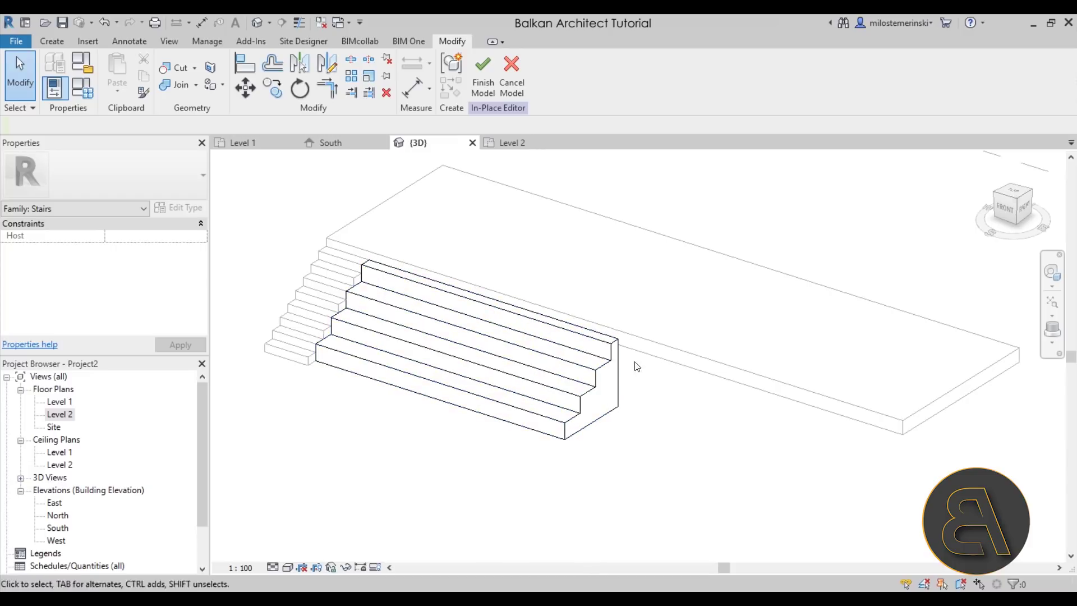
click(483, 88)
- Select the floor and start editing its boundary in the Level 2 floor plan
click(647, 306)
shift+middle_drag(648, 306, 657, 332)
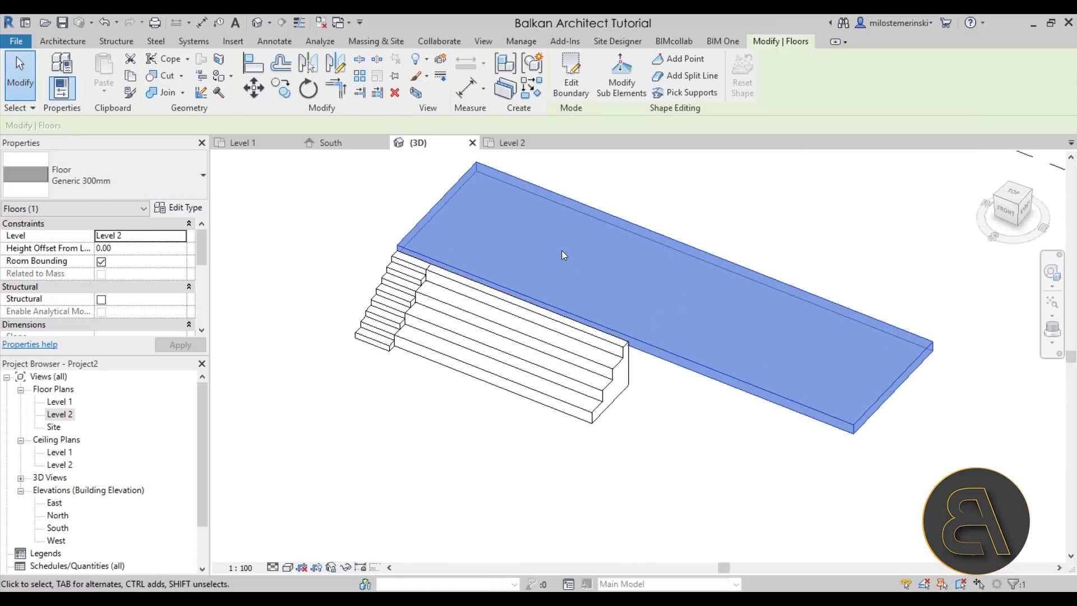
double_click(57, 402)
double_click(59, 412)
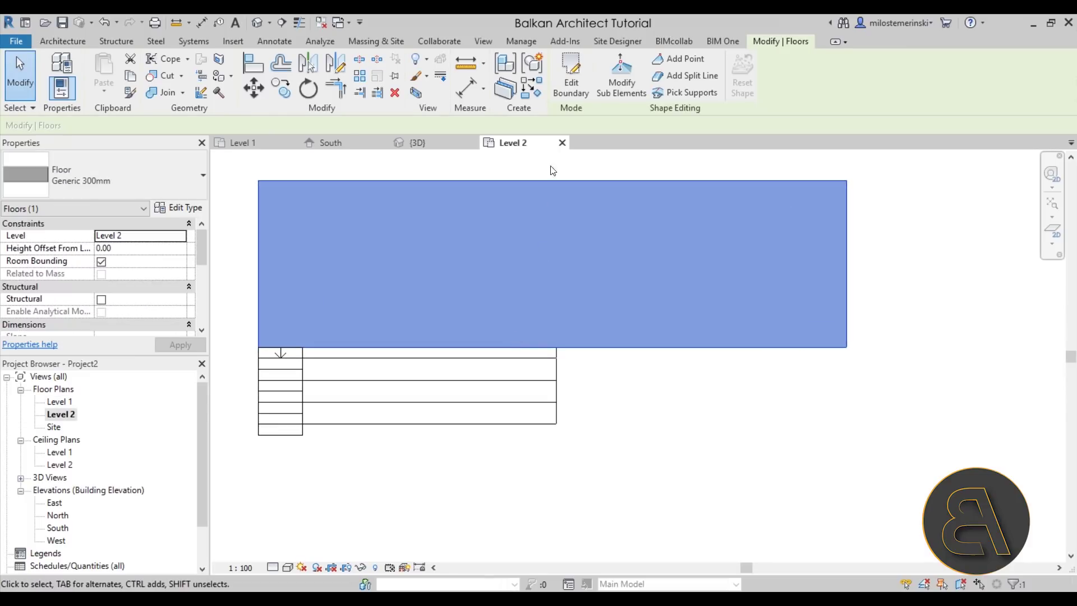
click(571, 79)
scroll(530, 360, up, 1)
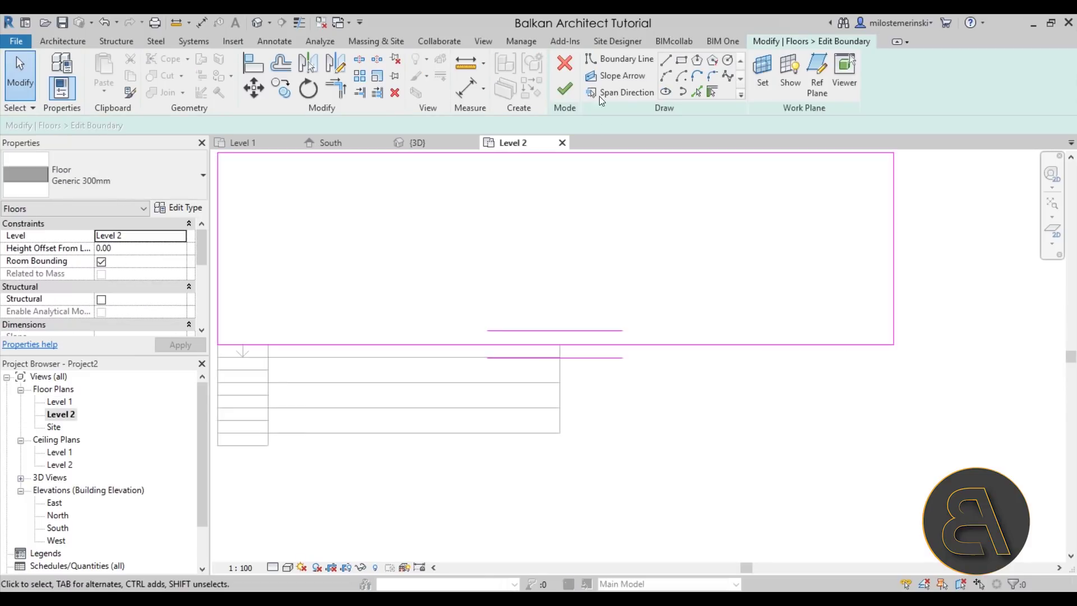
- Draw three boundary lines extending the floor over the far end of the double-height steps, out to the lowest step's front edge
click(667, 61)
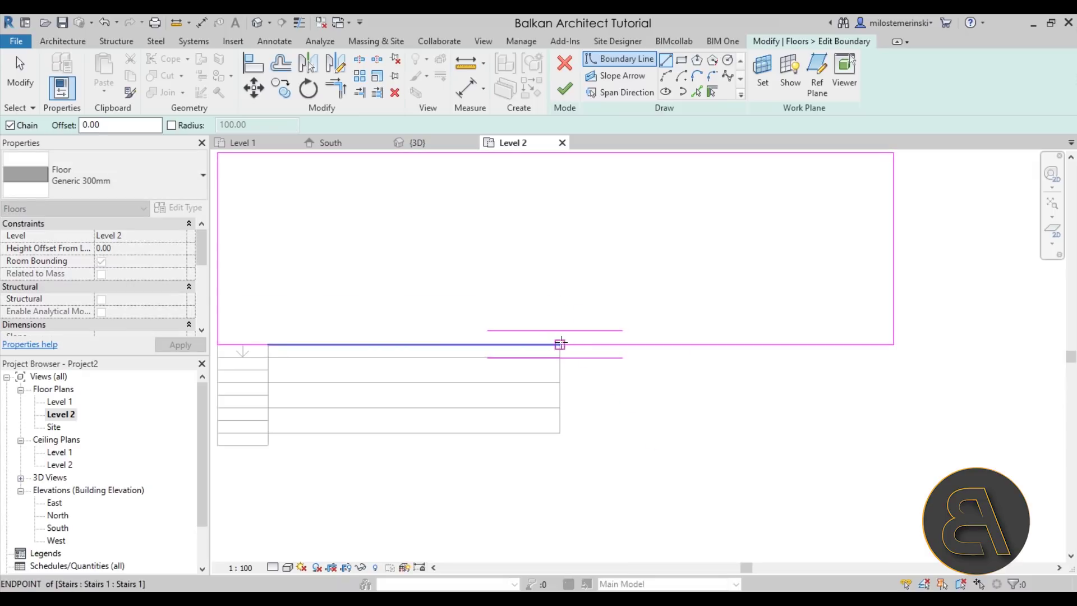
click(560, 344)
click(560, 432)
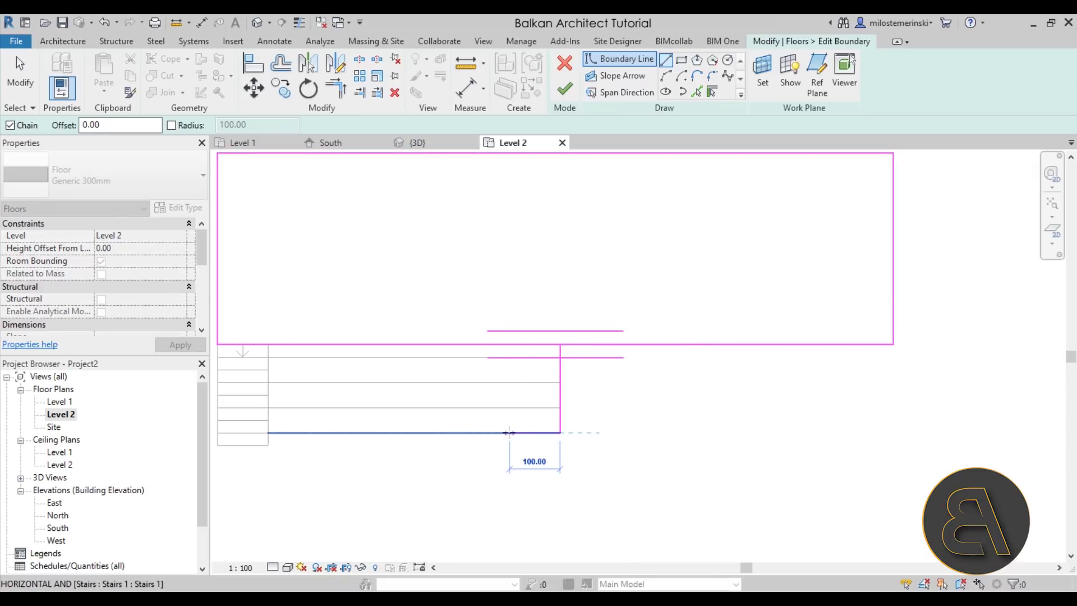
click(481, 433)
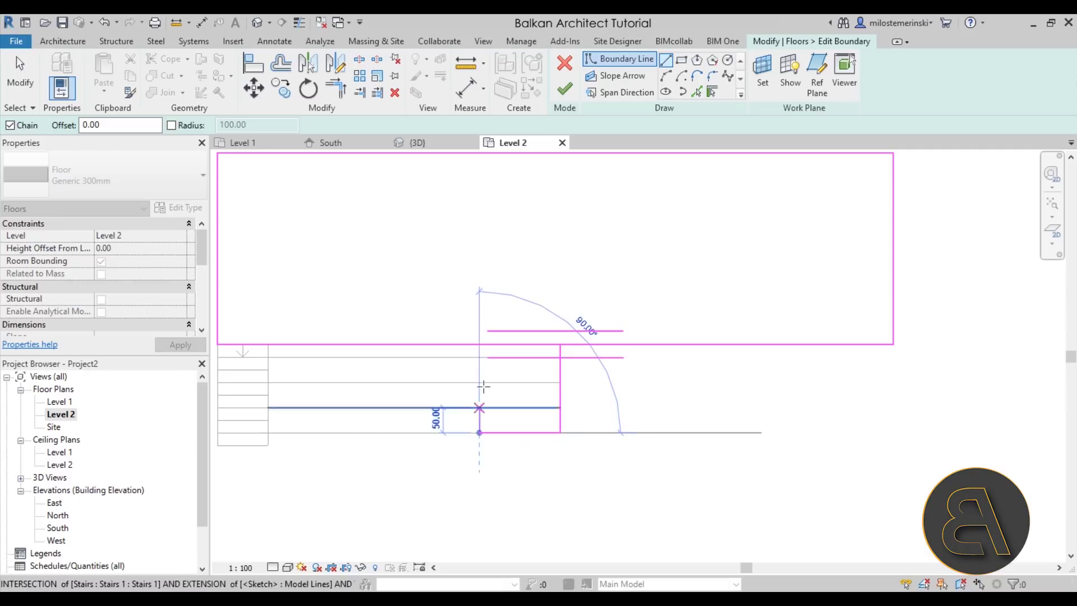
click(481, 344)
key(Escape)
- Draw a rectangle inside the floor extension, offset 15 cm inward from its corners
middle_drag(534, 397, 528, 379)
scroll(528, 380, up, 1)
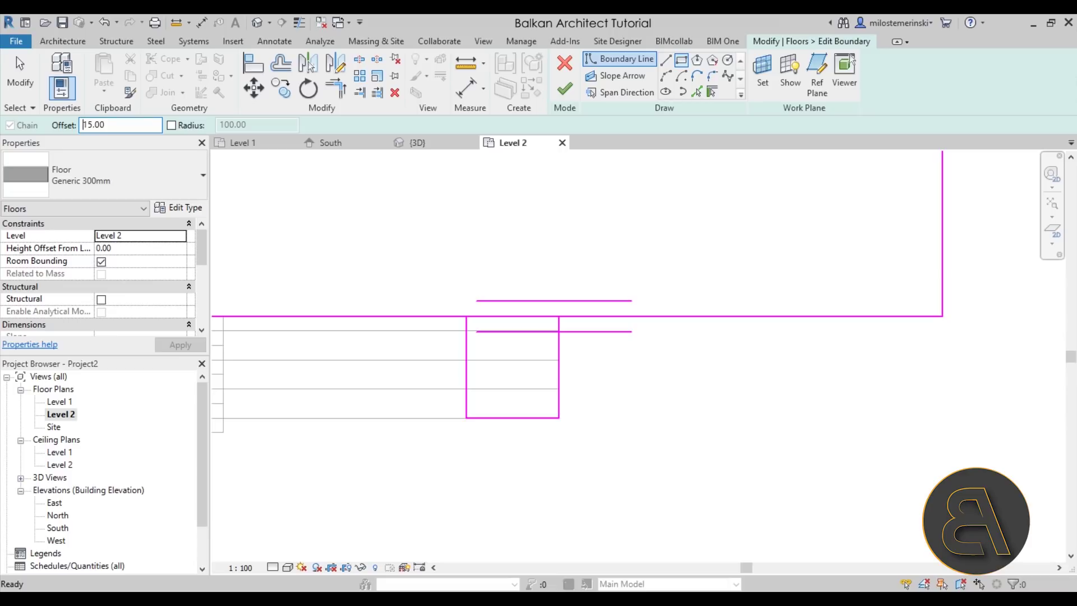
click(463, 316)
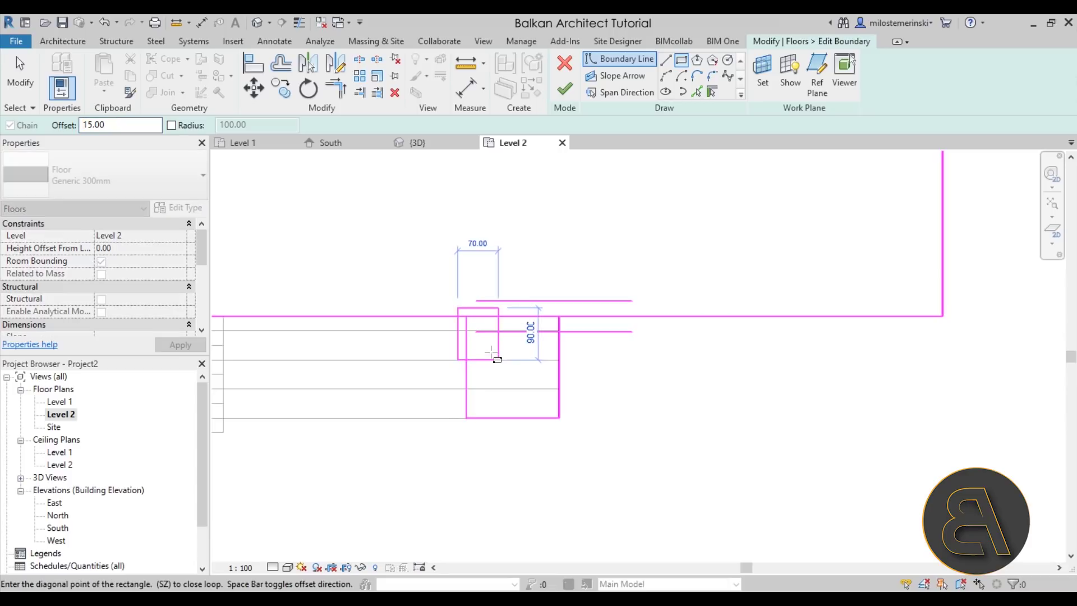
key(space)
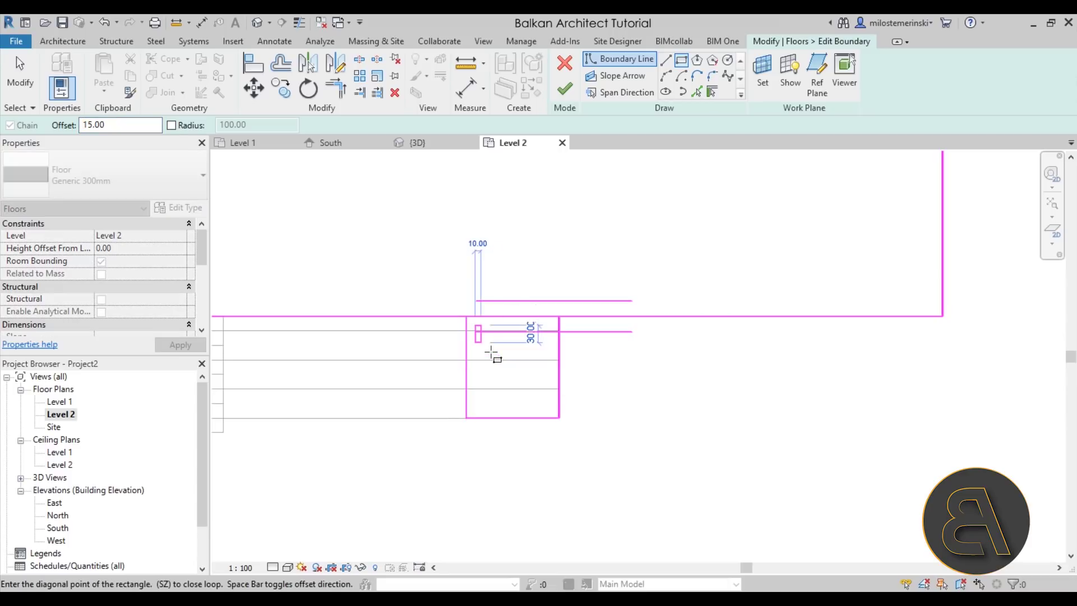
click(559, 418)
key(Escape)
key(Escape)
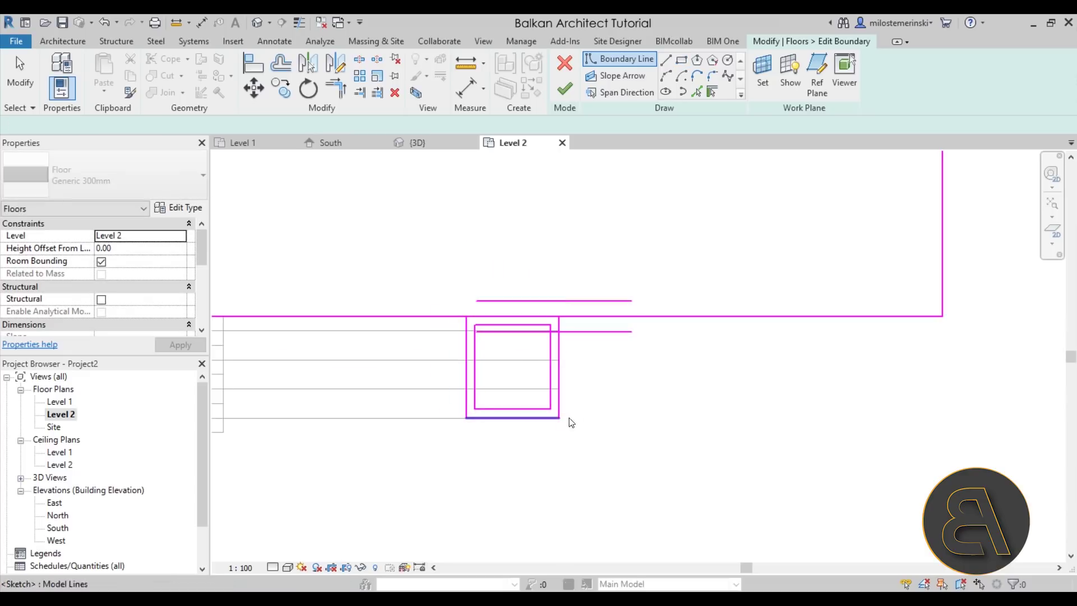
- Trim the floor's front boundary line to both sides of the extension, removing the segment between them
middle_drag(600, 400, 624, 385)
scroll(545, 315, up, 1)
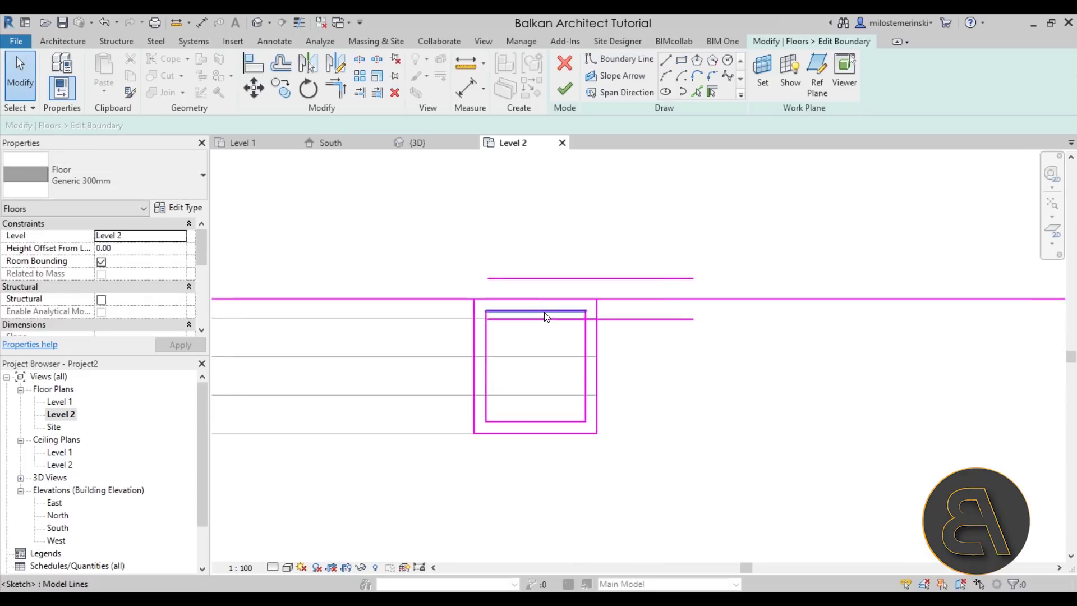
click(359, 59)
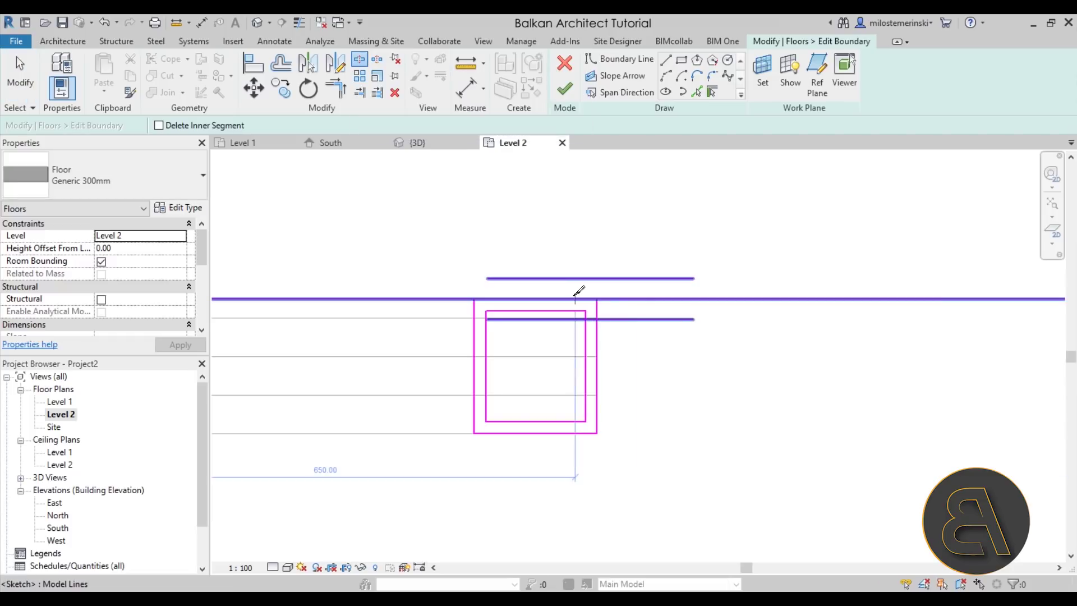
key(Escape)
key(t)
key(r)
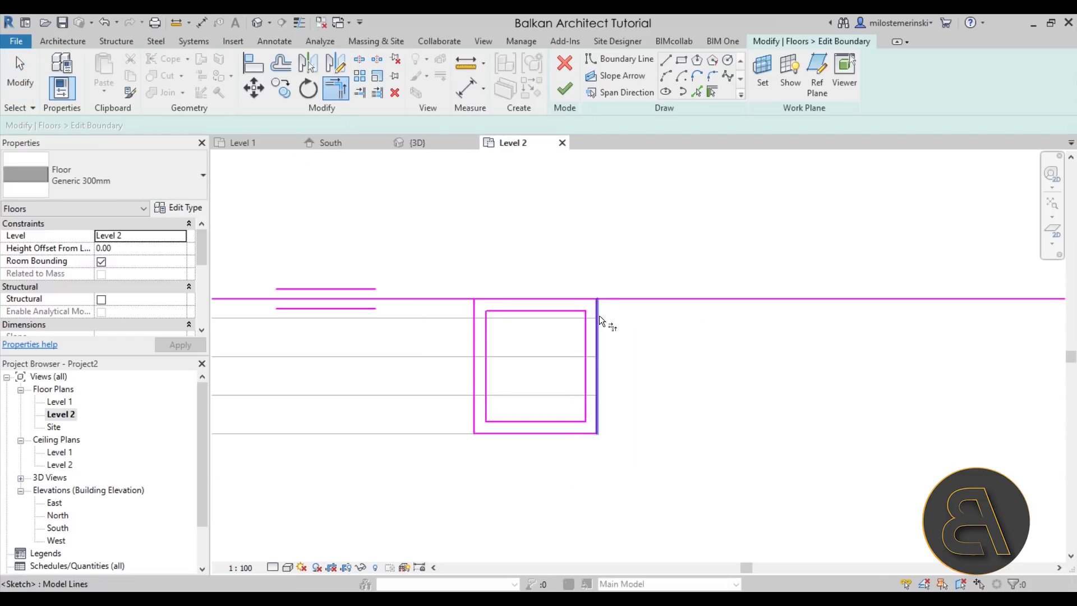
click(466, 300)
click(474, 310)
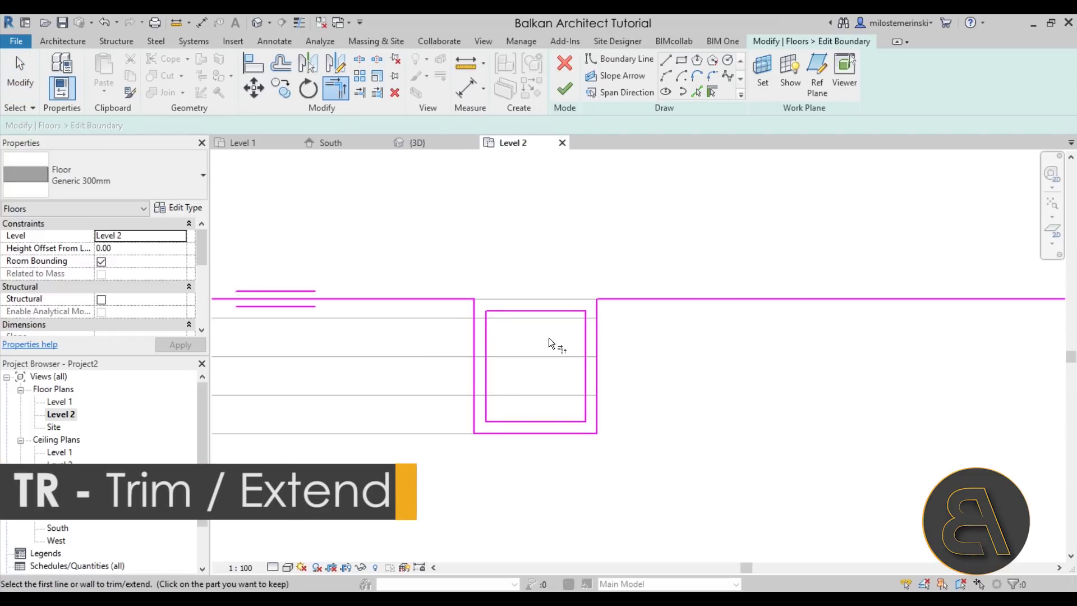
key(Escape)
- Move the inner rectangle's back edge onto the floor's front edge line, finish the boundary and return to the 3D view
drag(536, 311, 538, 301)
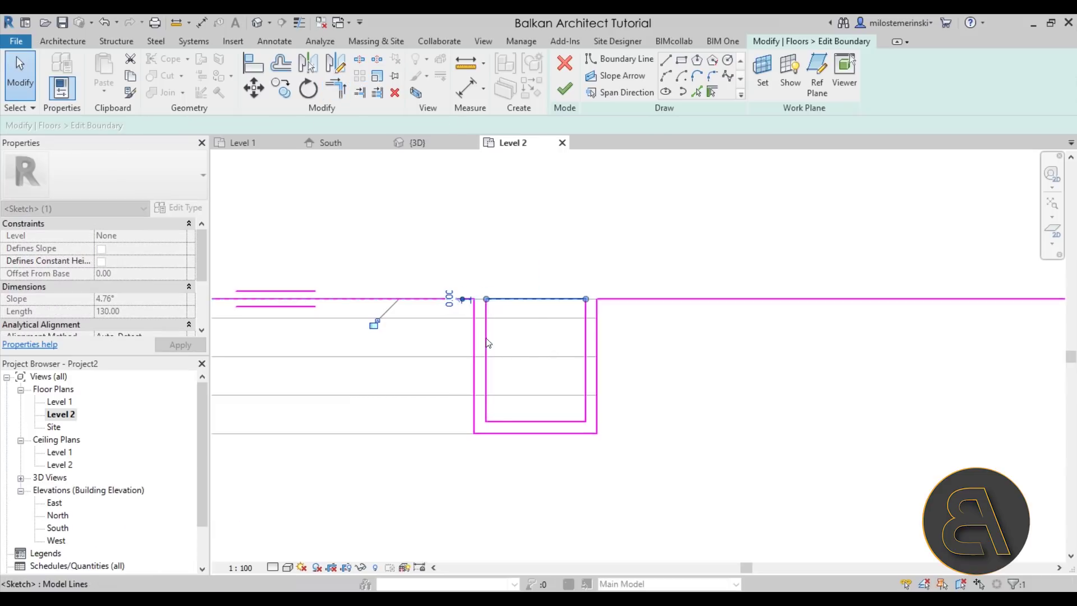
click(567, 93)
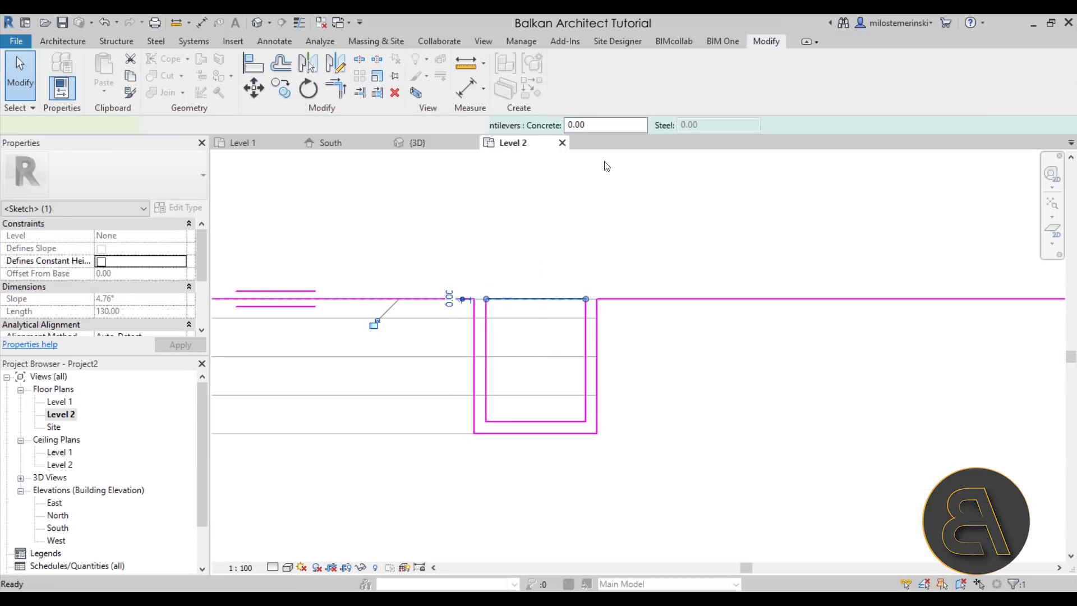
click(264, 21)
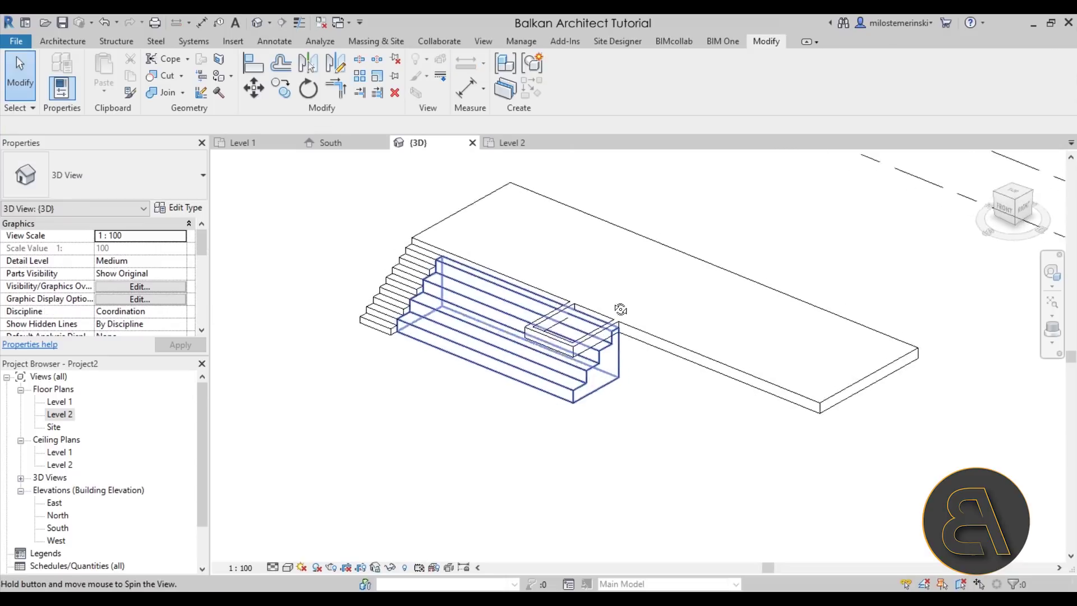
scroll(548, 335, up, 3)
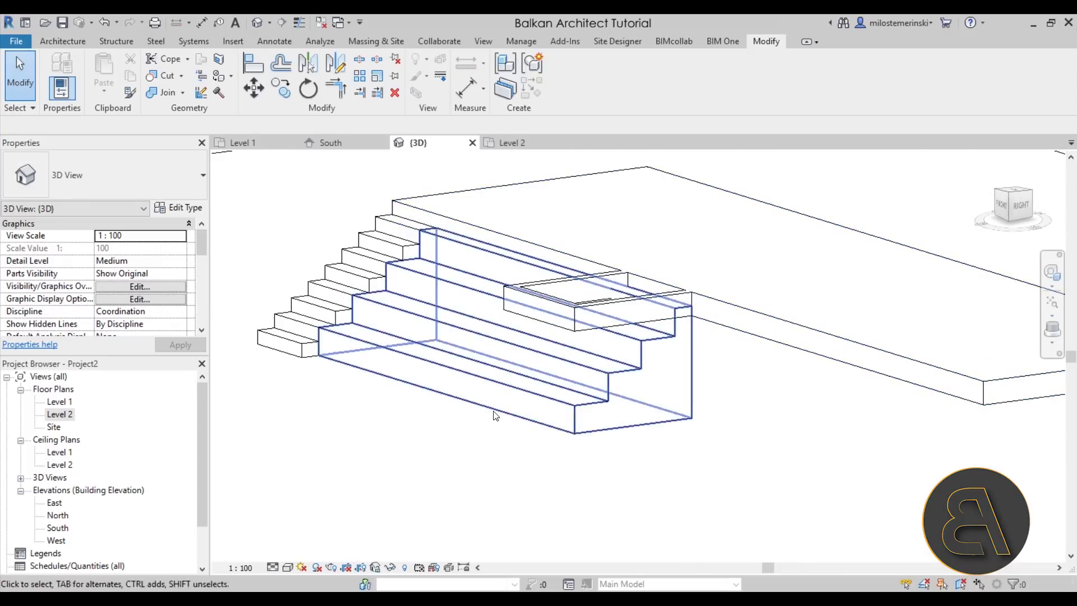
- Select the double-height steps and open their in-place model for editing
click(629, 375)
shift+middle_drag(628, 376, 487, 320)
click(569, 75)
scroll(628, 342, up, 4)
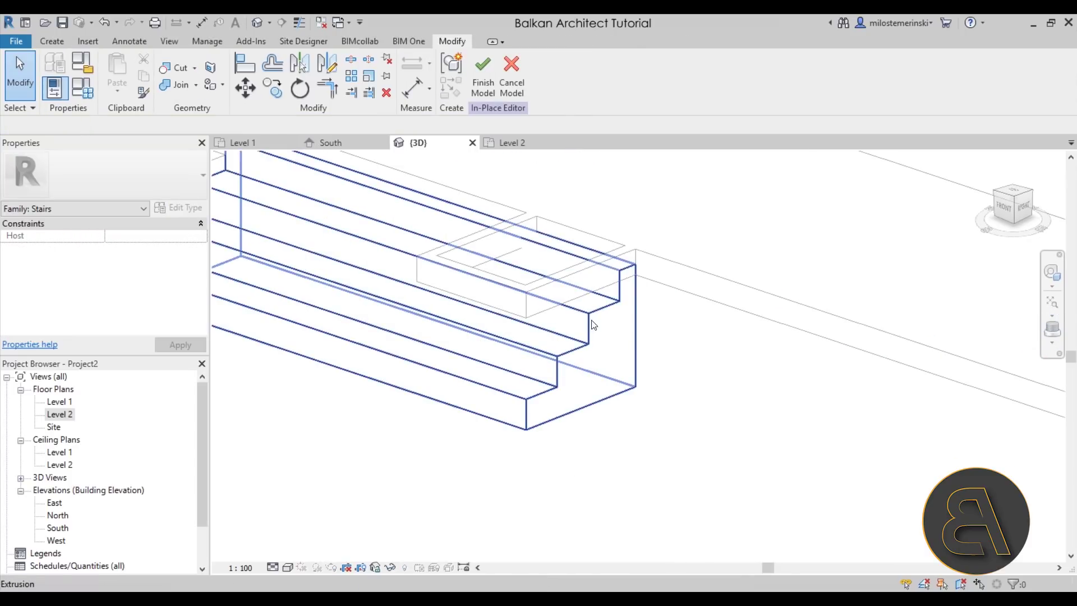
scroll(600, 317, down, 1)
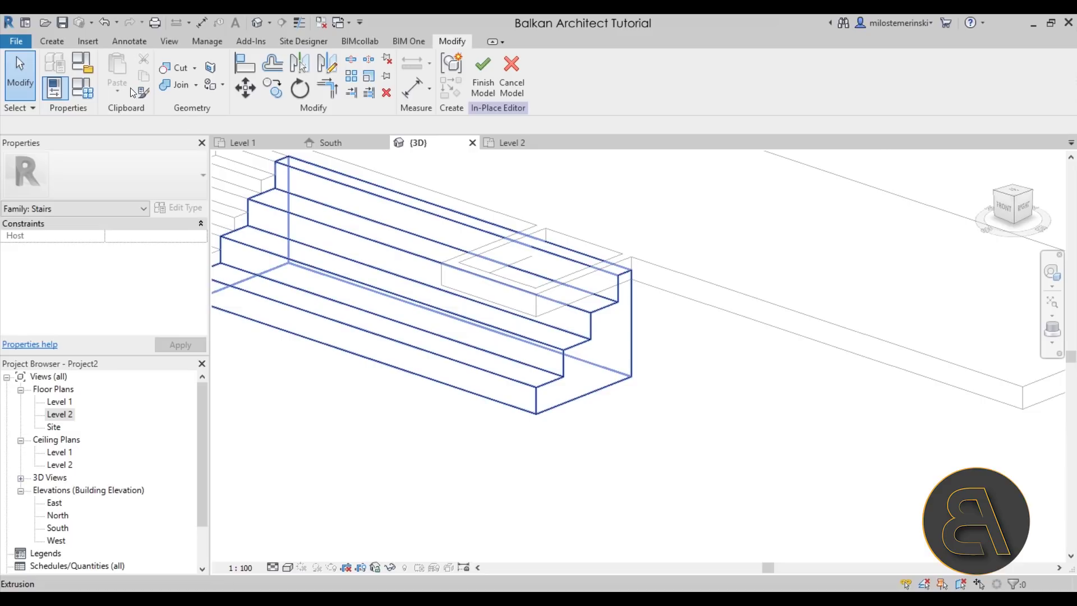
- Start a new extrusion and set its work plane by picking the outer side face of the floor extension
click(53, 42)
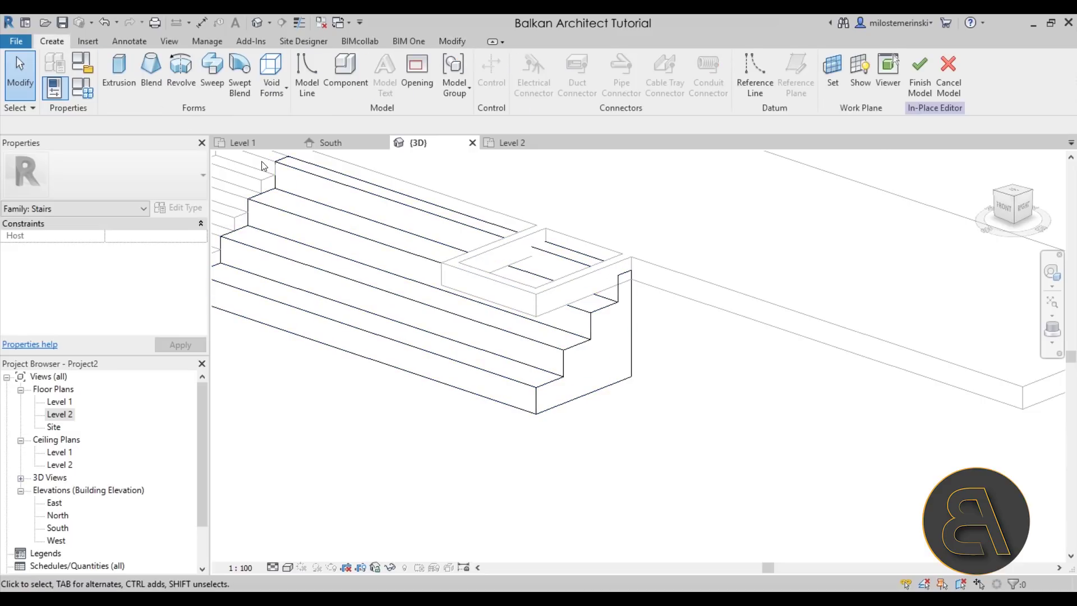
click(127, 89)
click(599, 79)
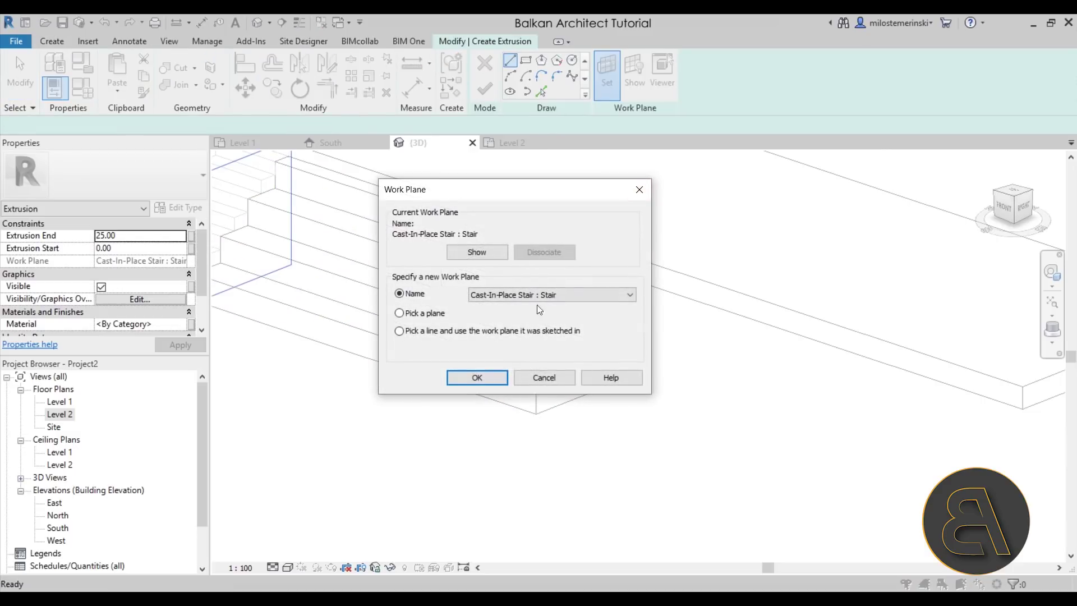
click(425, 314)
click(474, 376)
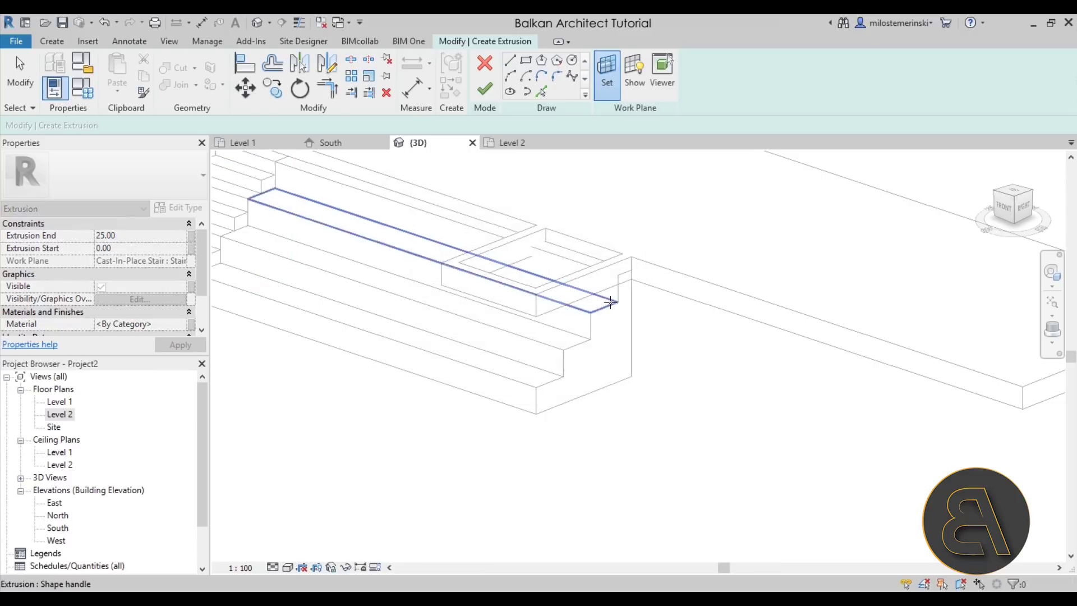
click(617, 286)
shift+middle_drag(618, 303, 612, 320)
scroll(595, 314, up, 3)
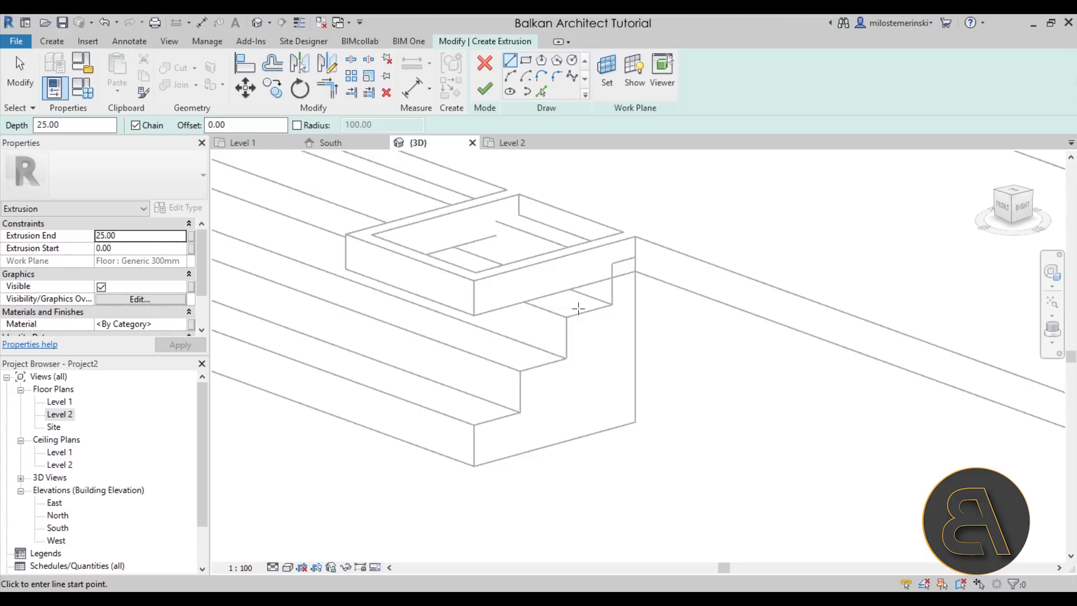
- Pick the floor extension's lower edge and the risers and treads along the steps' open end as profile lines
click(541, 92)
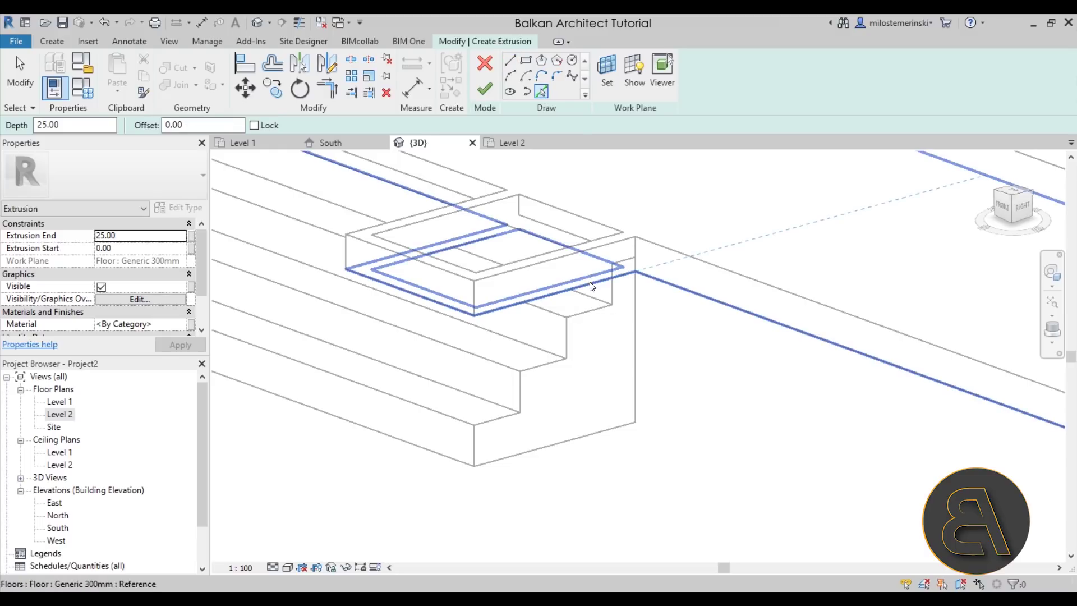
click(592, 284)
click(612, 289)
click(595, 310)
click(565, 336)
click(542, 364)
click(517, 392)
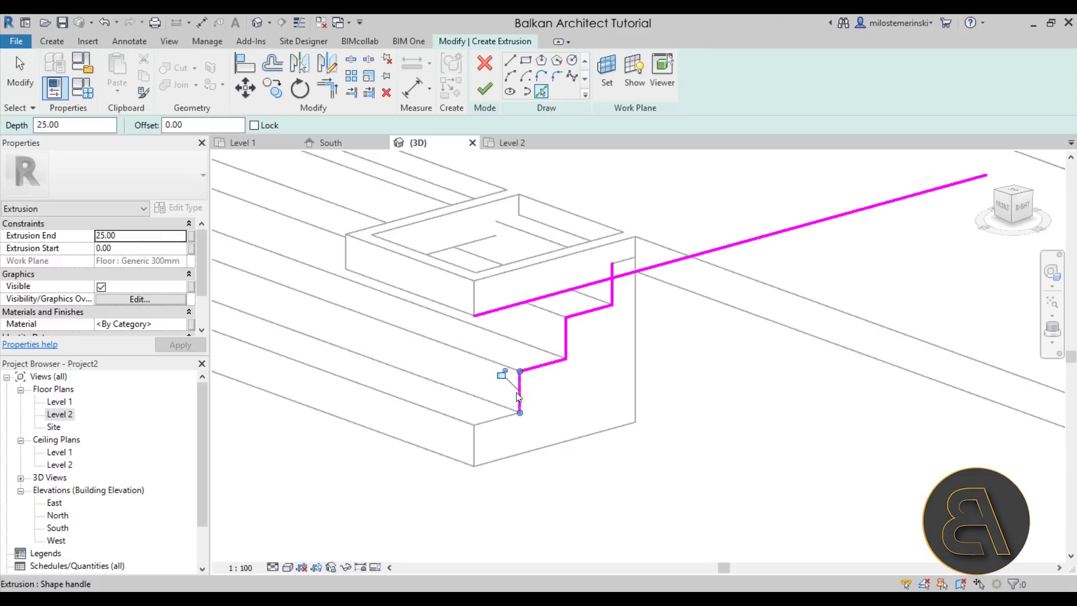
click(500, 422)
click(474, 444)
scroll(501, 392, down, 1)
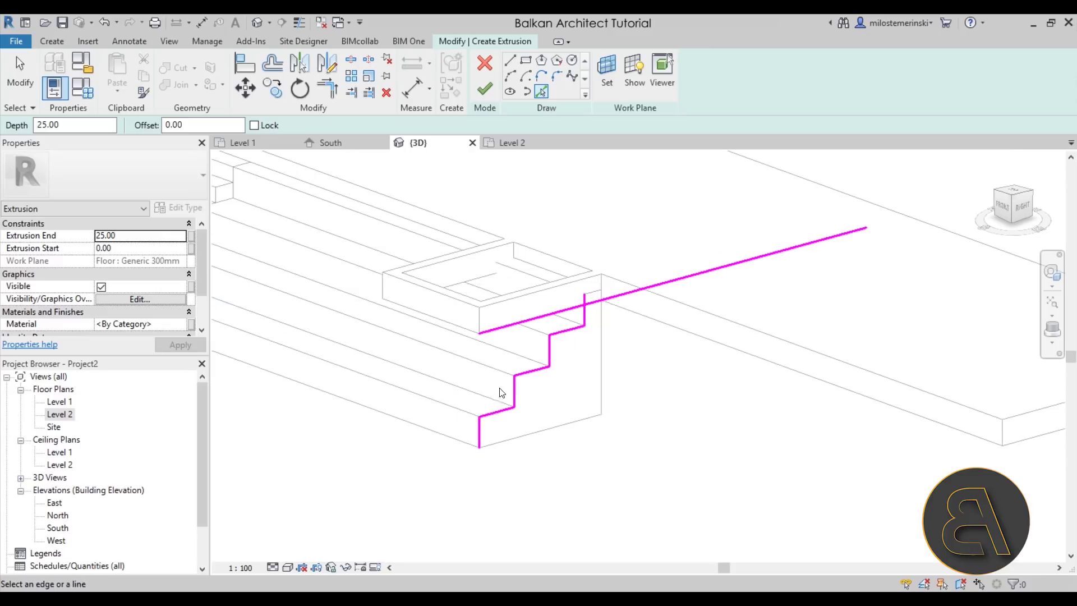
- Trim and extend the picked lines to corners, closing the profile between the floor extension's underside and the steps
key(Escape)
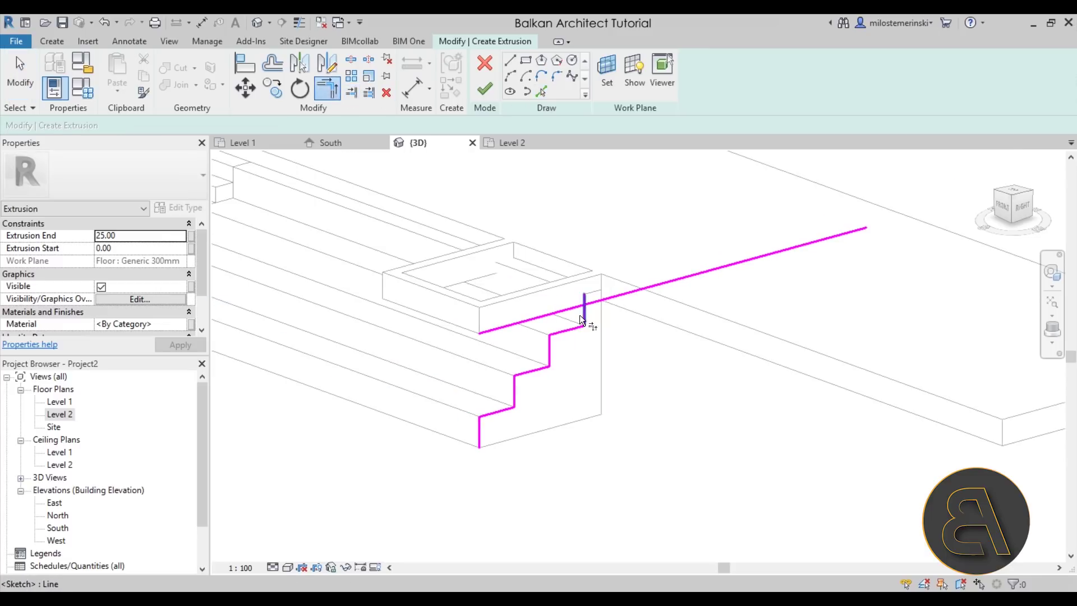
key(t)
key(r)
click(577, 310)
click(584, 320)
click(495, 329)
click(483, 428)
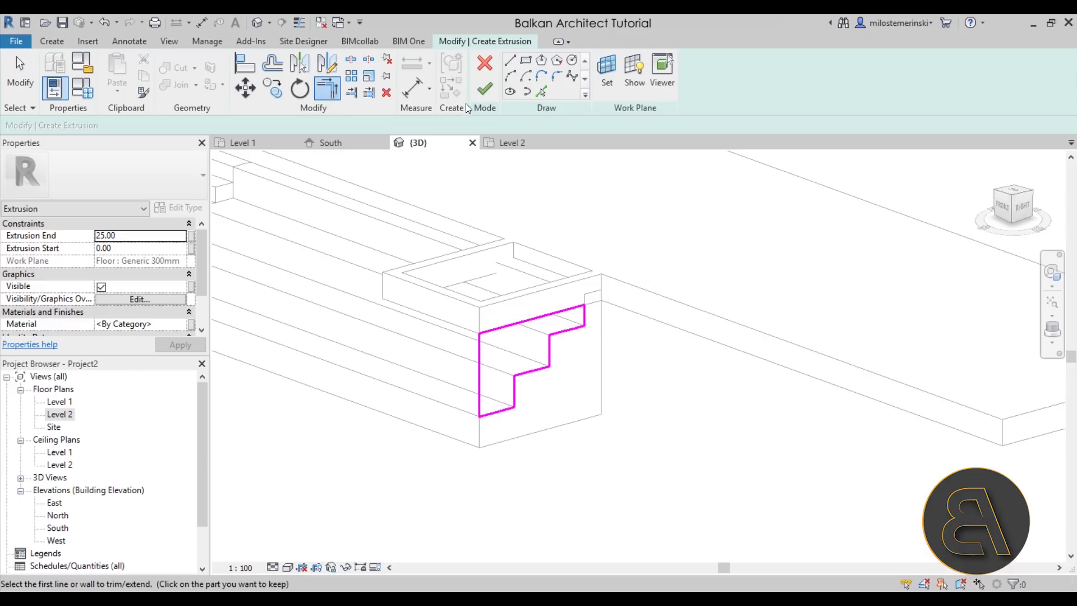
- Finish the extrusion and pull its outer face inward so the side wall sits beneath the floor extension's rim
click(484, 88)
shift+middle_drag(449, 404, 416, 397)
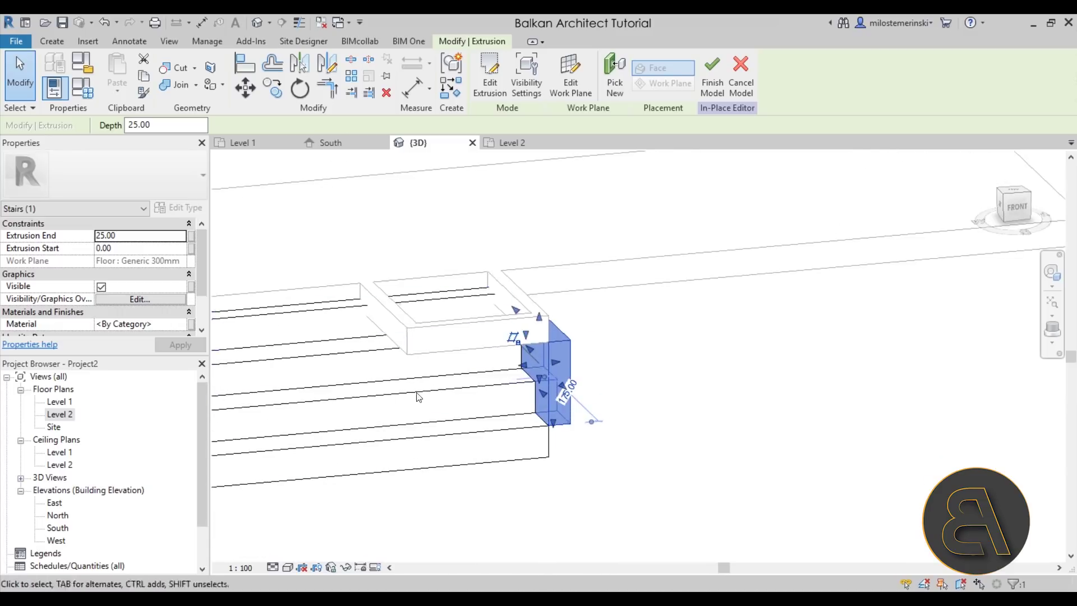
scroll(485, 387, up, 3)
drag(601, 348, 537, 359)
shift+middle_drag(411, 312, 555, 359)
key(Escape)
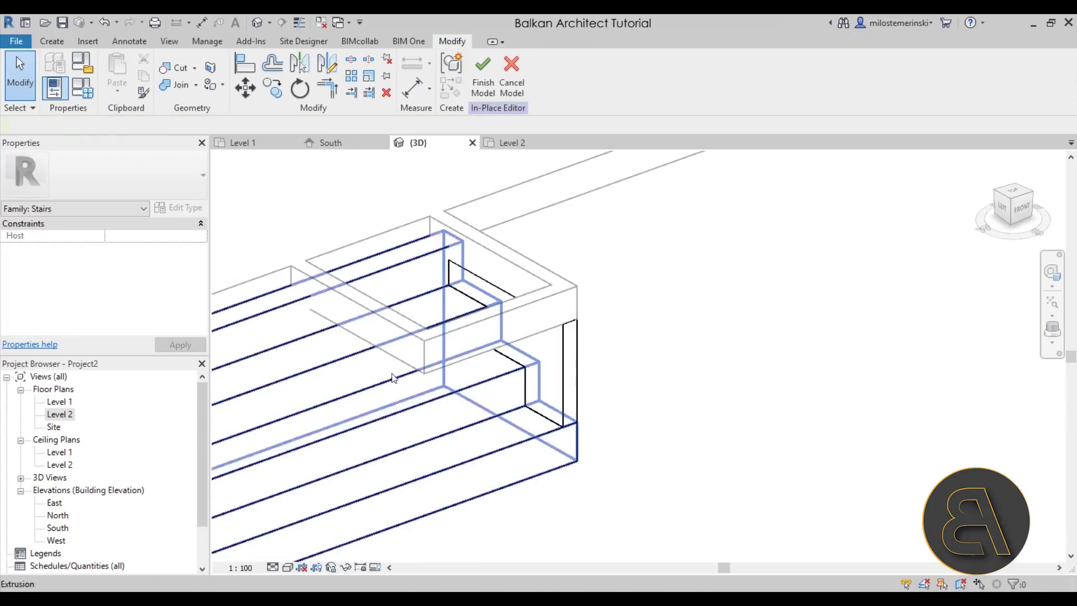
- Copy the side wall extrusion, paste it aligned to the same place, and pull the copy across to the floor extension's opposite side
shift+middle_drag(416, 350, 584, 337)
click(614, 315)
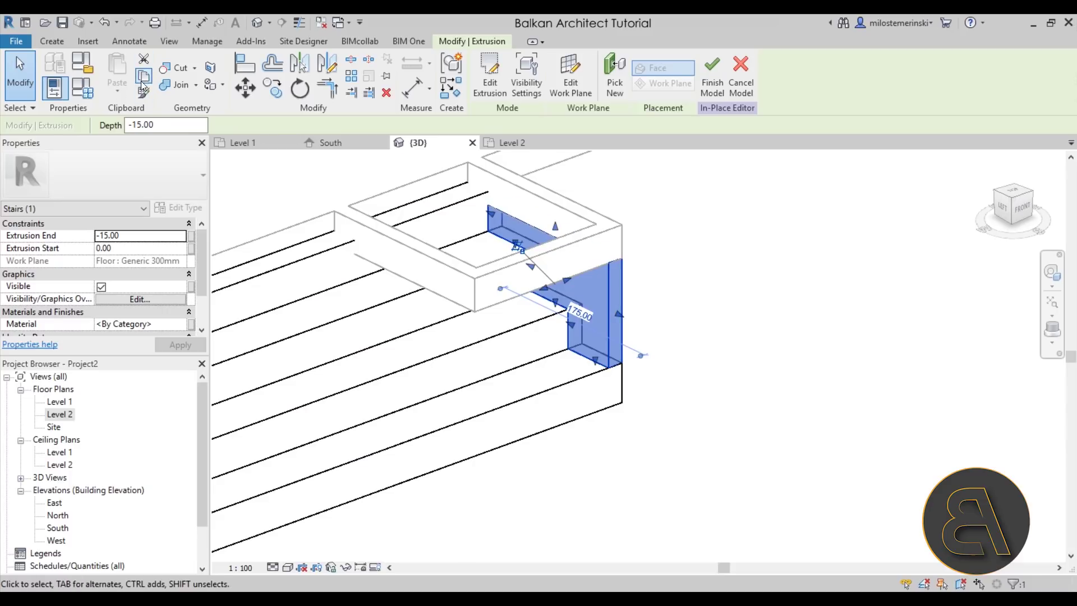
click(124, 94)
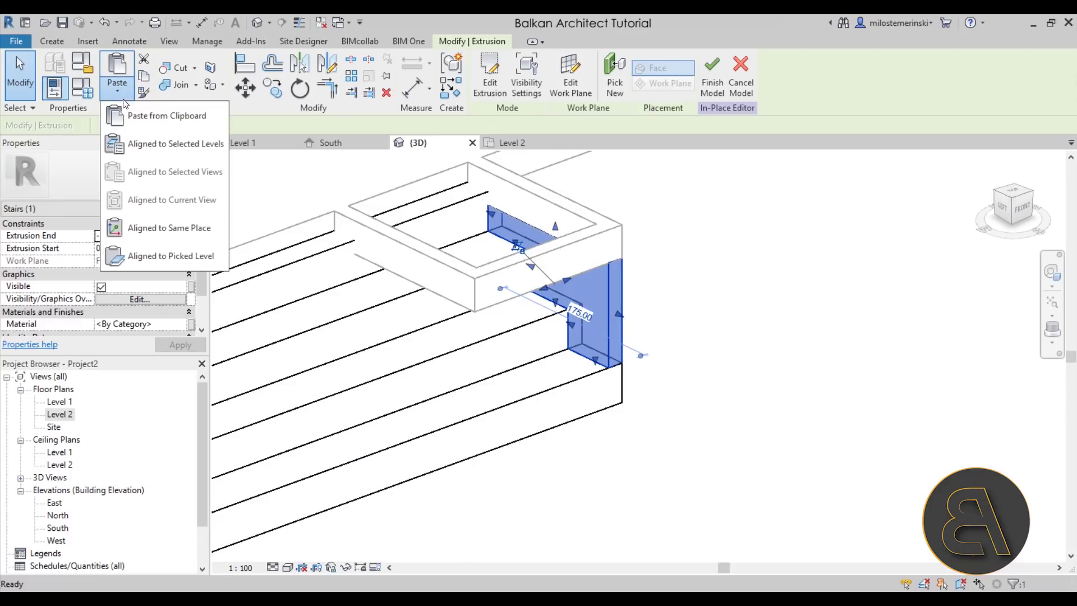
click(153, 236)
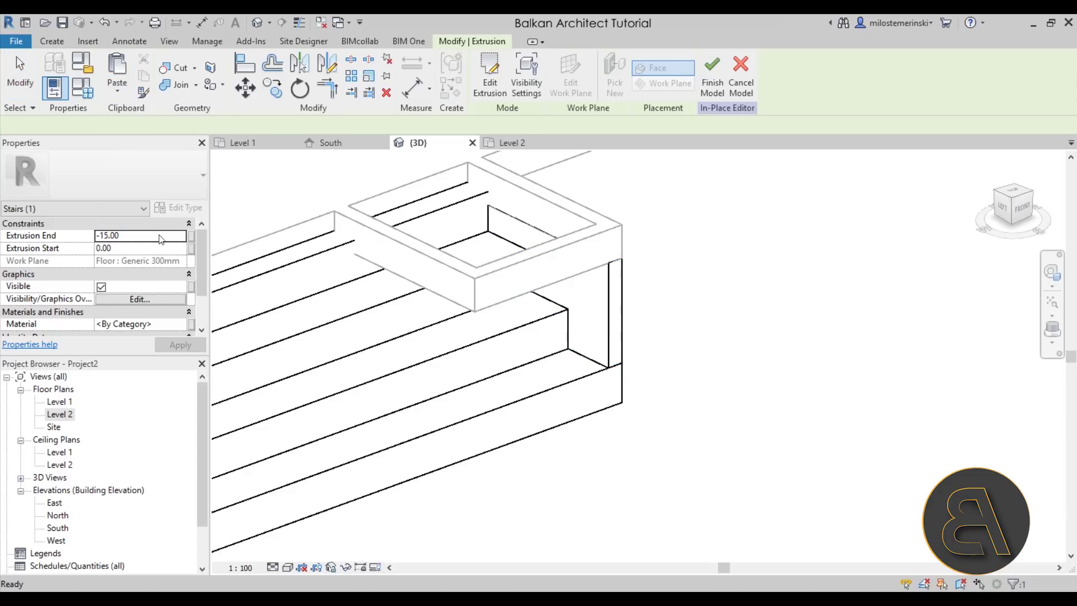
shift+middle_drag(637, 369, 603, 342)
mouse_move(564, 306)
mouse_down()
mouse_move(408, 324)
mouse_move(592, 304)
mouse_move(426, 325)
mouse_up()
click(605, 449)
shift+middle_drag(606, 450, 544, 415)
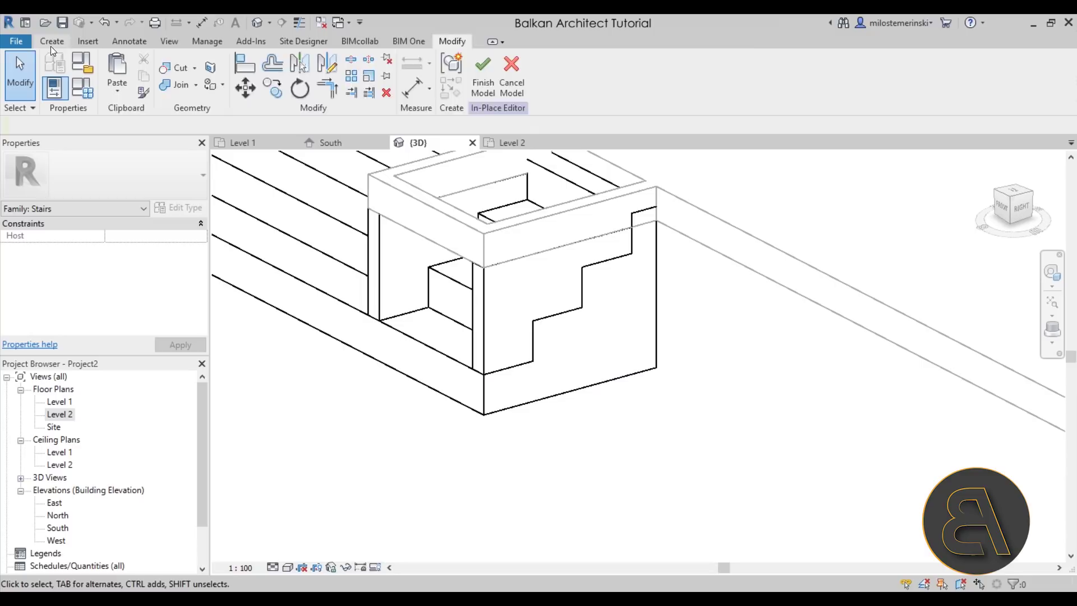
- Start a new extrusion and sketch a narrow rectangle, about 14 cm wide and 94 cm tall, at the outer side wall's front corner
click(52, 41)
click(115, 95)
click(526, 60)
click(485, 269)
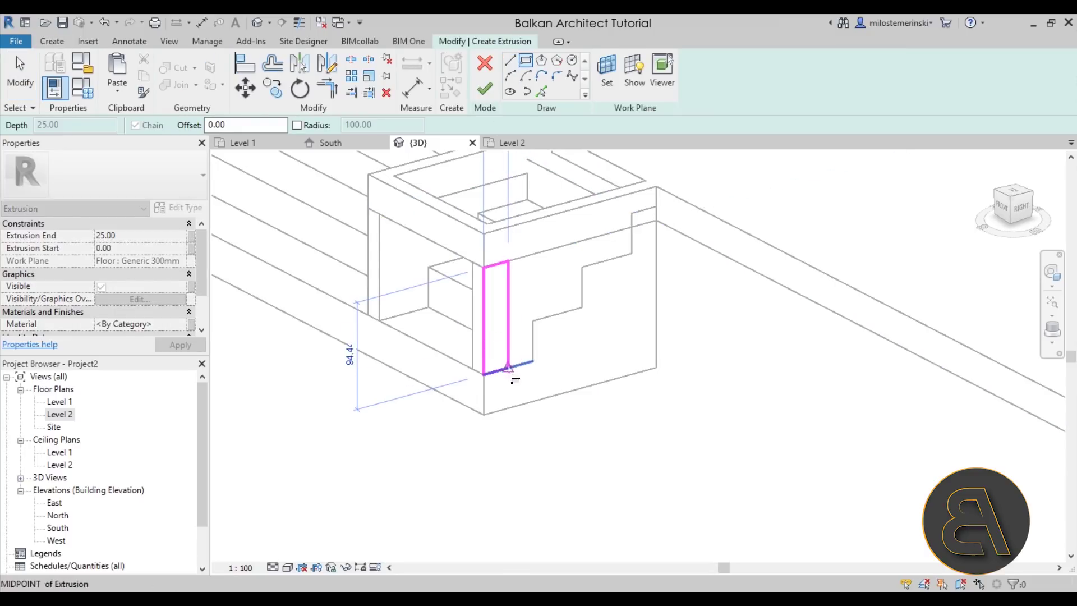
click(494, 372)
key(Escape)
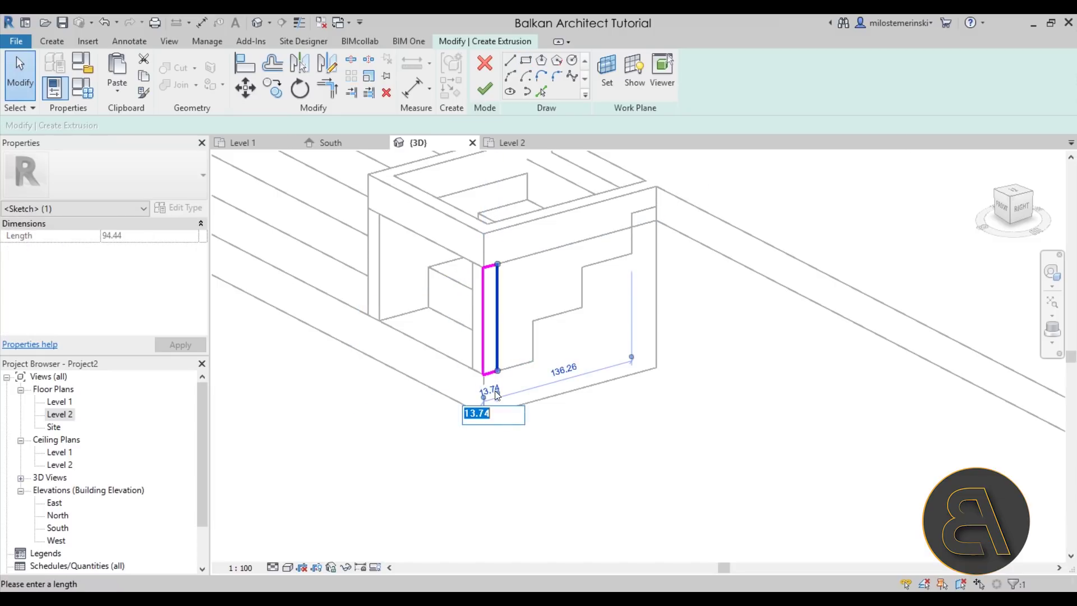
- Finish the extrusion and stretch it to the opposite side wall so a front wall closes the space beneath the floor extension
click(477, 84)
shift+middle_drag(494, 336, 550, 337)
drag(505, 327, 307, 324)
shift+middle_drag(470, 332, 387, 505)
click(572, 449)
- Join the front wall, both side walls and the steps into one solid with Join Geometry
click(51, 41)
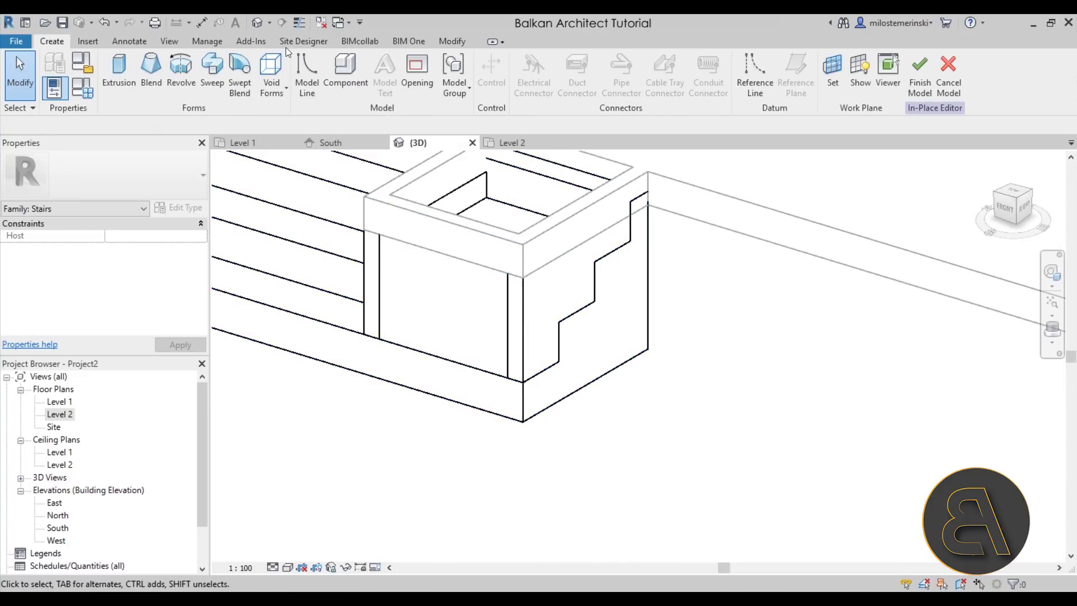
click(452, 42)
click(175, 84)
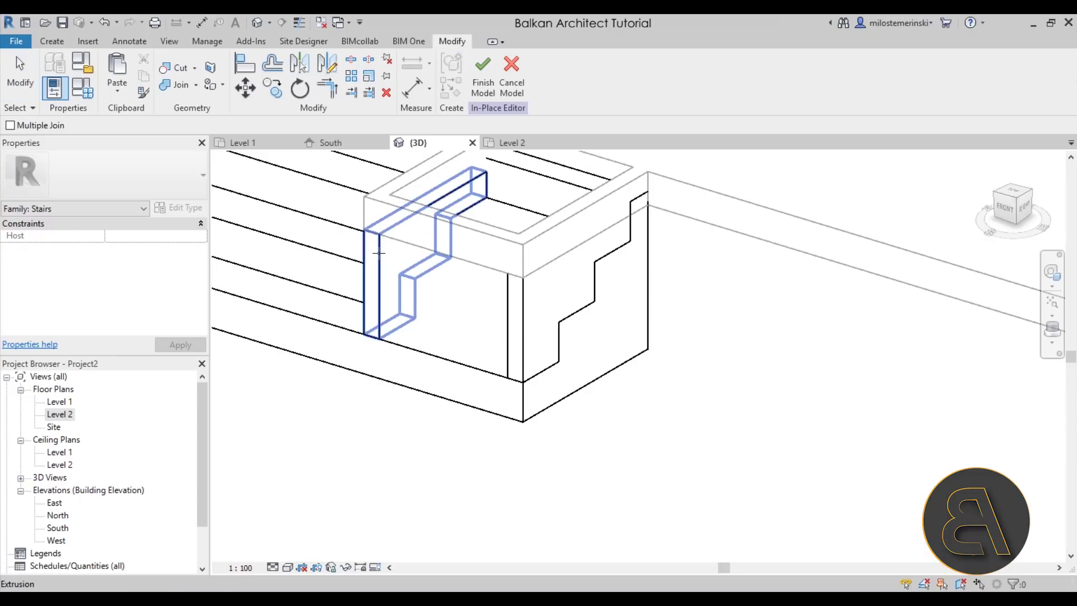
click(517, 332)
click(510, 331)
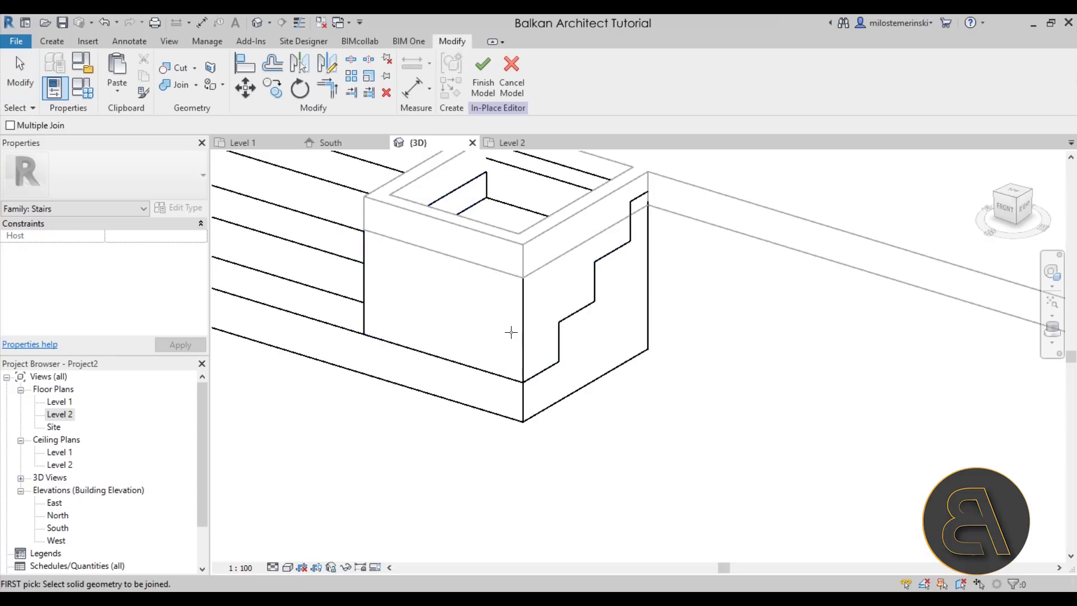
scroll(524, 391, down, 3)
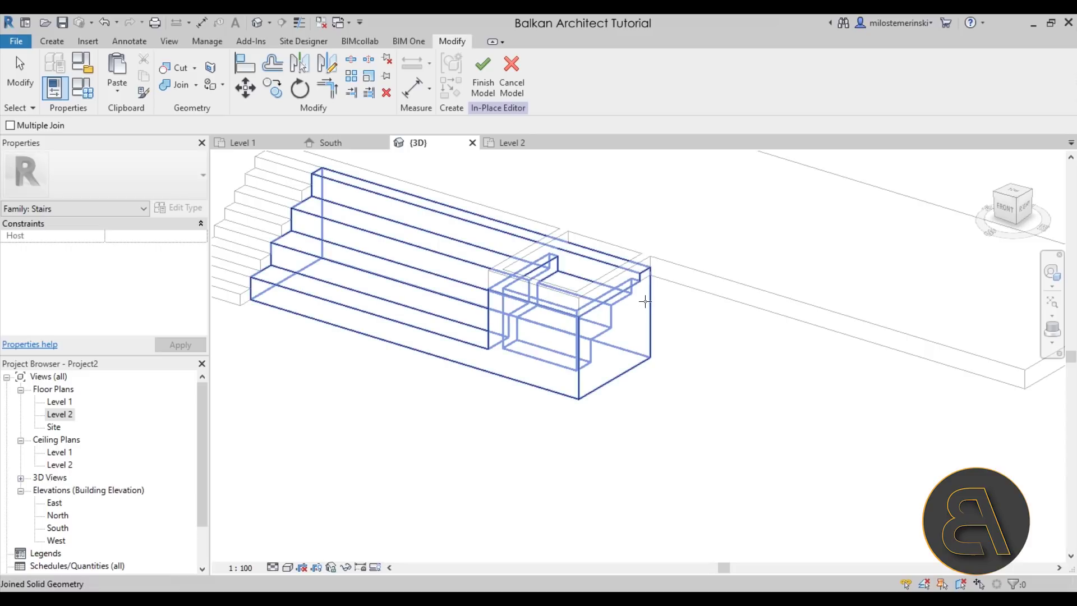
key(Escape)
- Start a new extrusion and set its work plane by picking the topmost tread inside the floor extension's opening
shift+middle_drag(443, 340, 454, 445)
scroll(486, 275, up, 4)
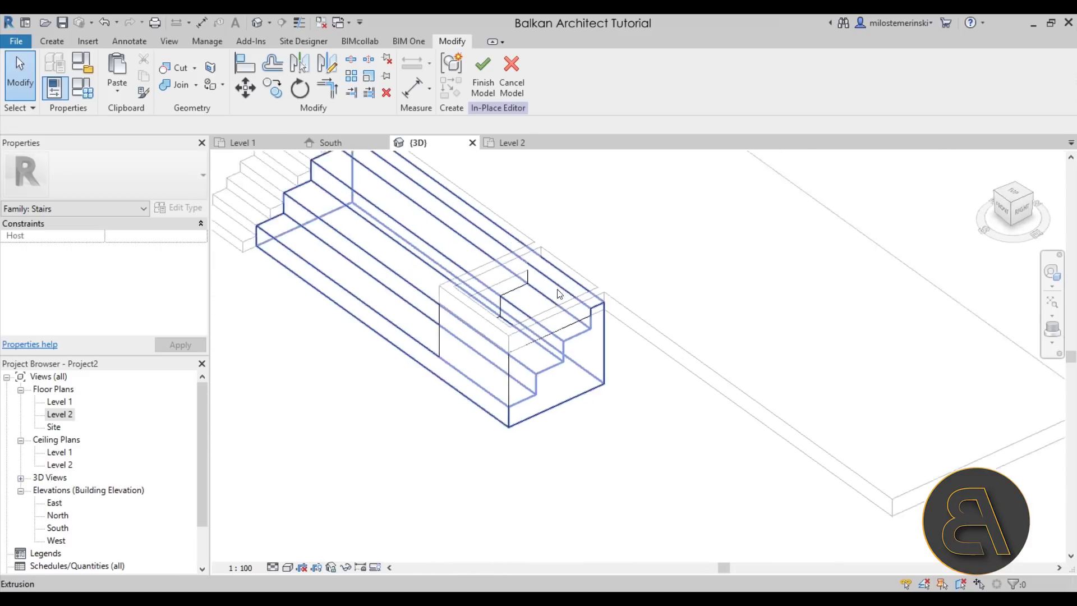
scroll(486, 269, up, 3)
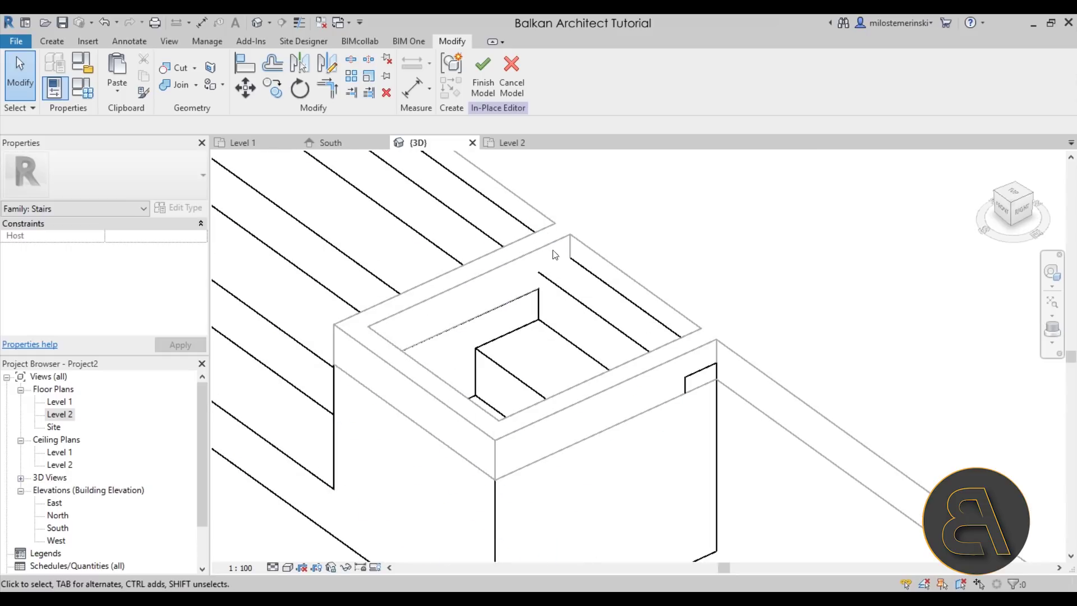
click(54, 40)
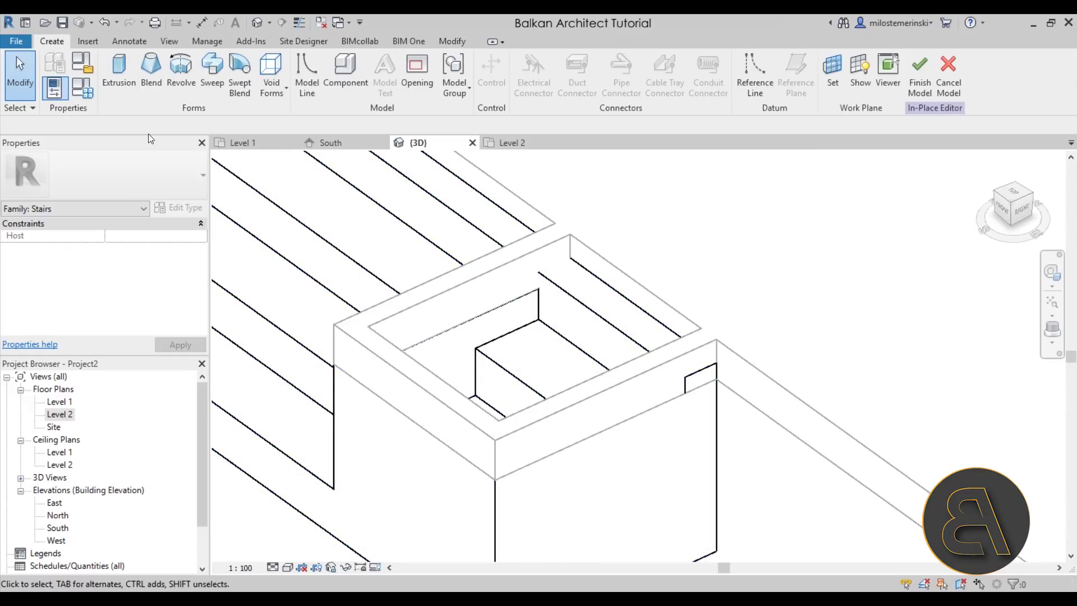
click(120, 89)
click(605, 82)
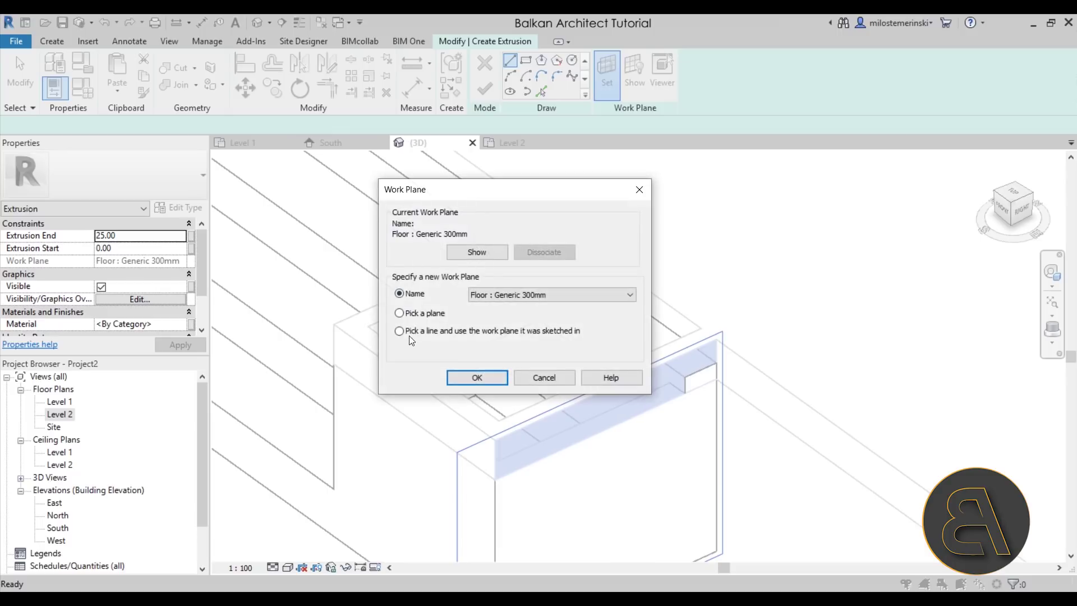
click(459, 375)
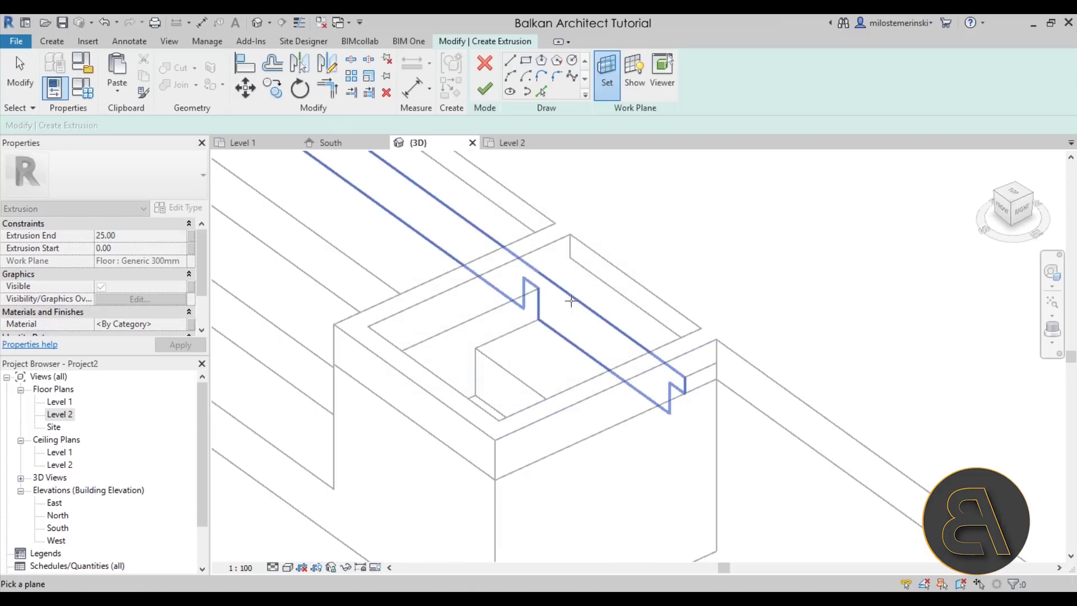
click(576, 295)
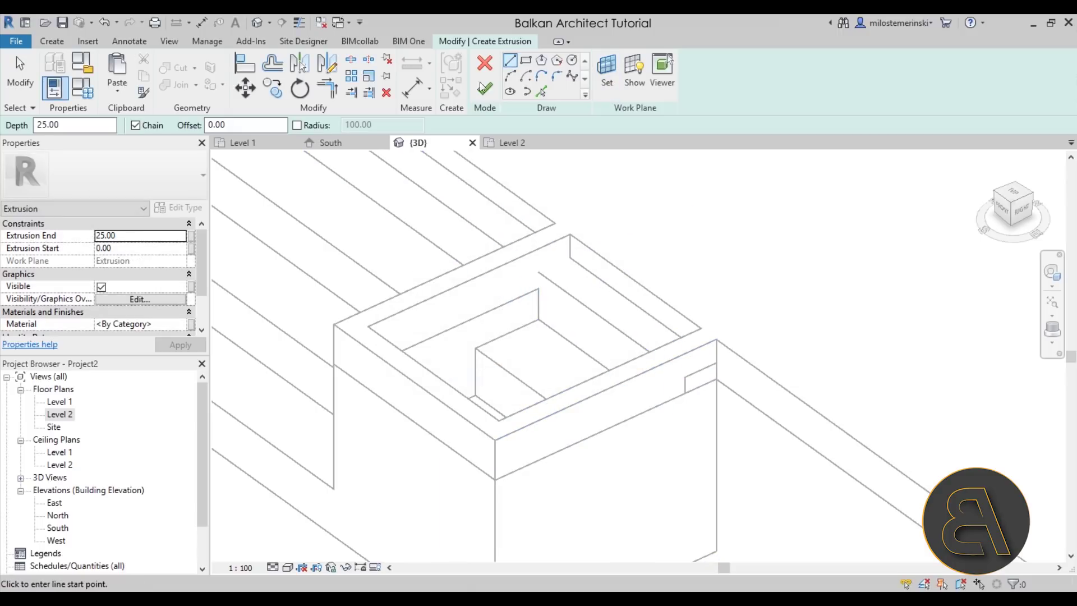
- Sketch a rectangle spanning the opening between its opposite inner corners and finish the extrusion
click(526, 60)
click(569, 250)
mouse_move(514, 311)
shift+middle_down()
mouse_move(489, 409)
mouse_move(281, 424)
mouse_move(293, 383)
shift+middle_up()
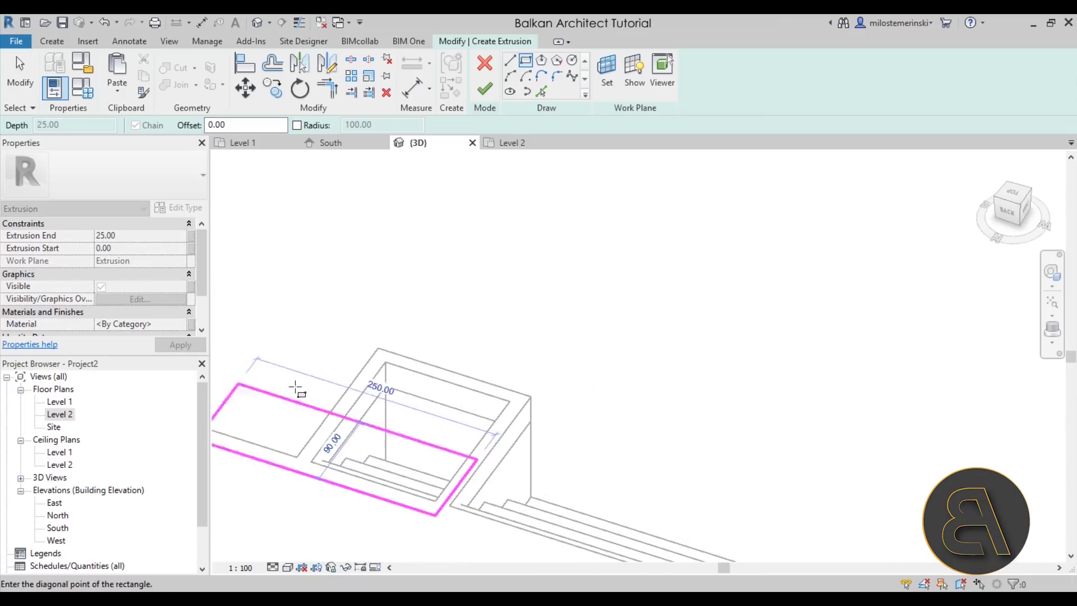
click(385, 376)
mouse_move(555, 380)
shift+middle_down()
mouse_move(361, 343)
mouse_move(427, 119)
shift+middle_up()
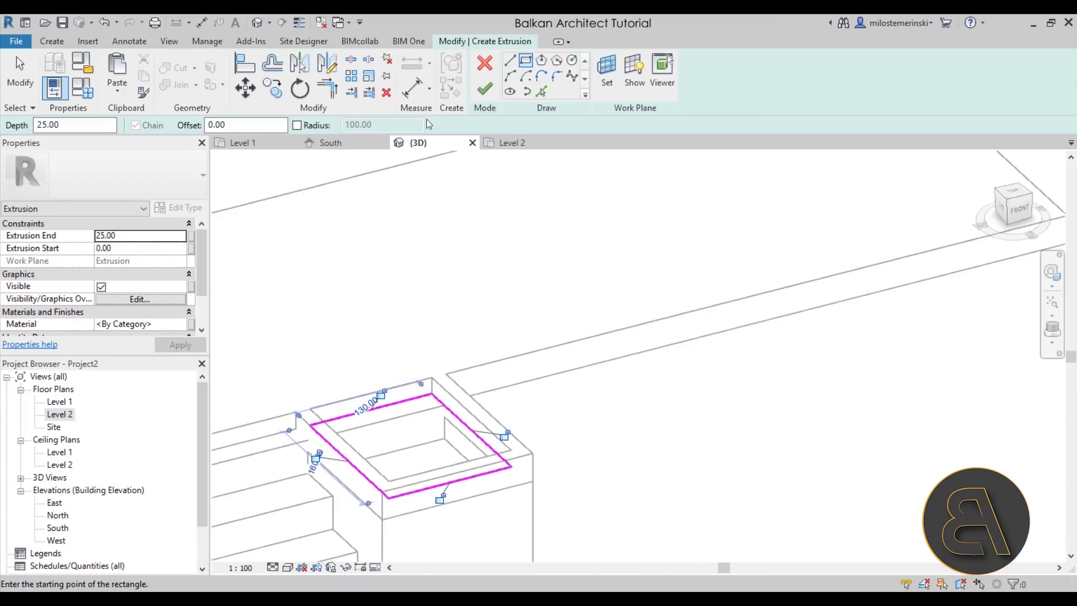
click(485, 89)
- Lower the filling's upper face to just below the rim of the floor extension and finish the in-place model
shift+middle_drag(452, 372, 392, 403)
drag(384, 389, 384, 419)
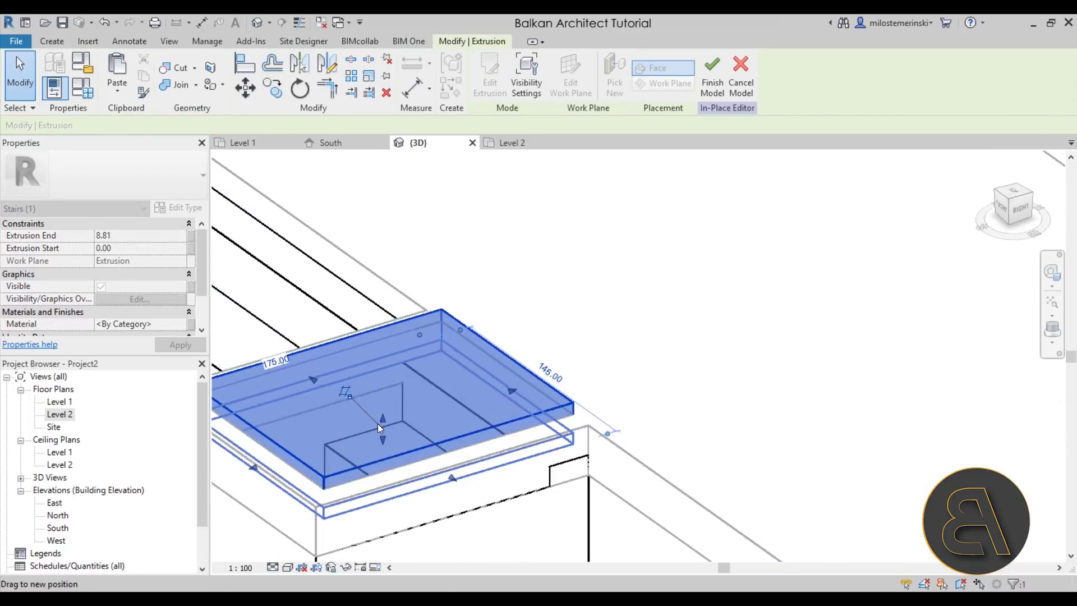
key(Escape)
shift+middle_drag(505, 359, 624, 337)
click(483, 84)
shift+middle_drag(587, 235, 472, 376)
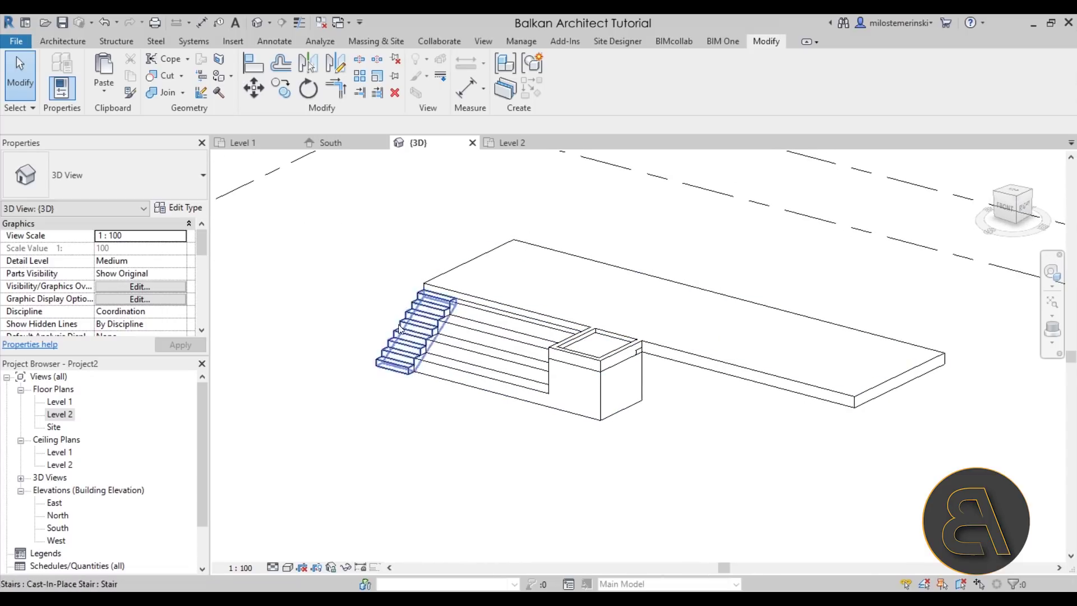
- In the Level 1 floor plan, draw a straight Generic - 300mm wall about 390 cm long alongside the stair's open side
click(59, 403)
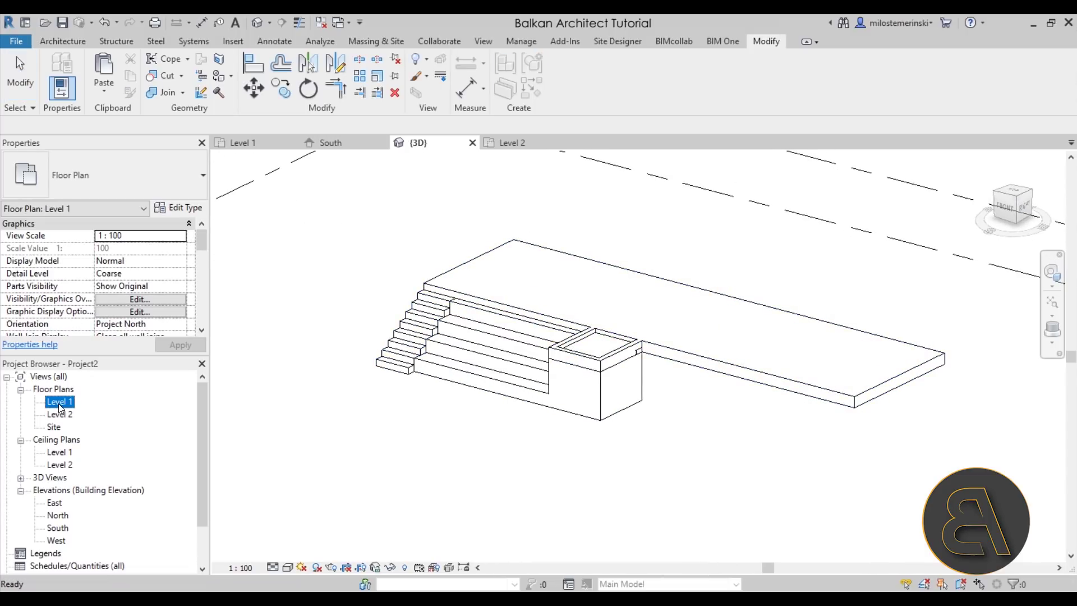
double_click(60, 403)
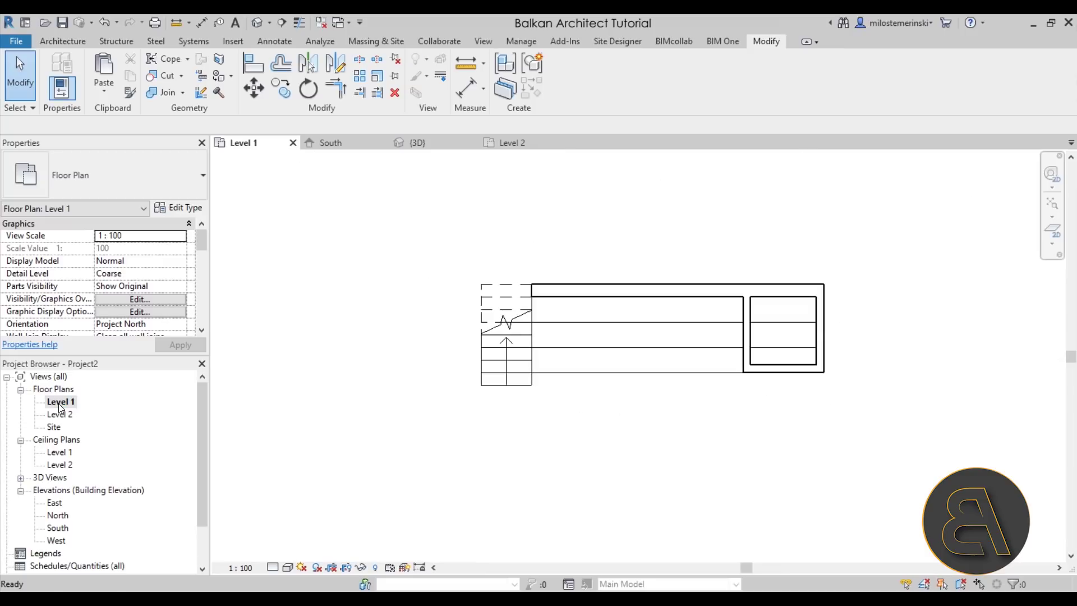
click(79, 45)
click(61, 69)
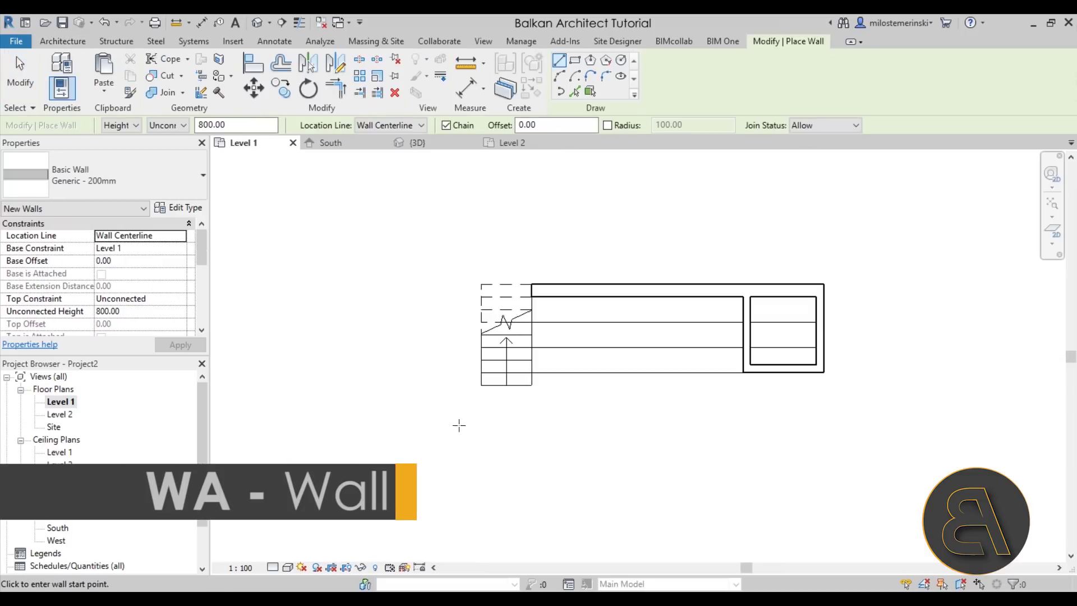
click(32, 173)
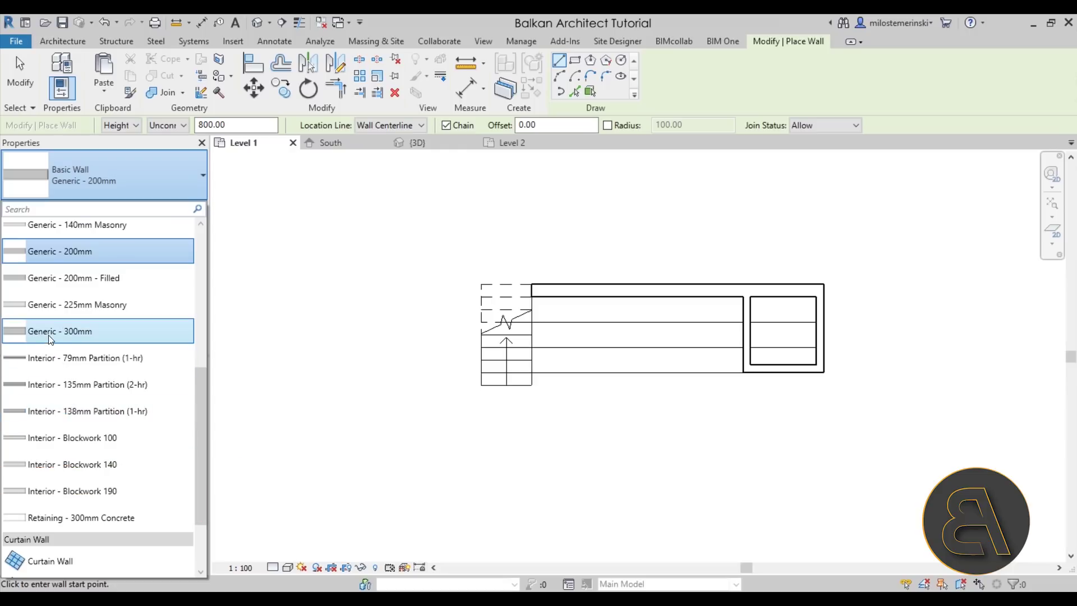
click(49, 337)
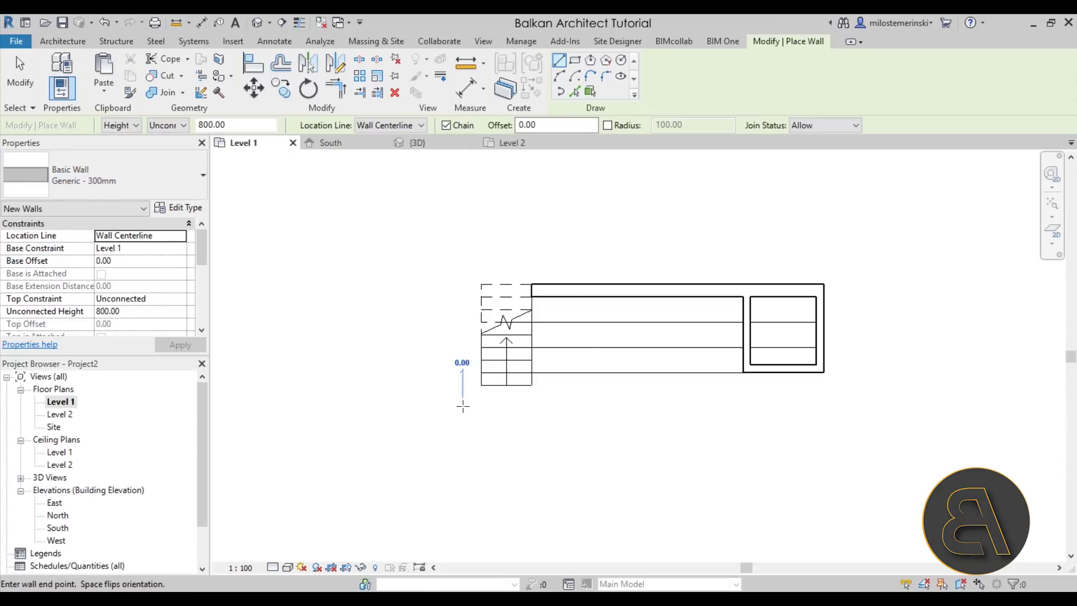
click(463, 213)
key(Escape)
key(Escape)
- Move the new wall sideways so its inner face sits flush against the stair's outer edge
scroll(474, 308, up, 2)
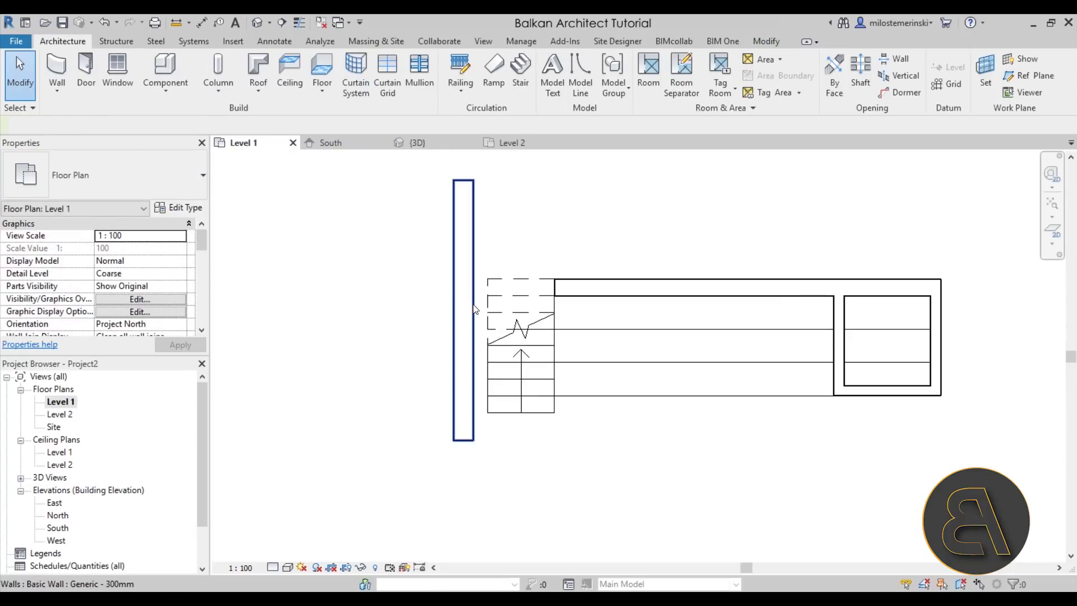
click(474, 308)
drag(474, 309, 488, 310)
click(540, 447)
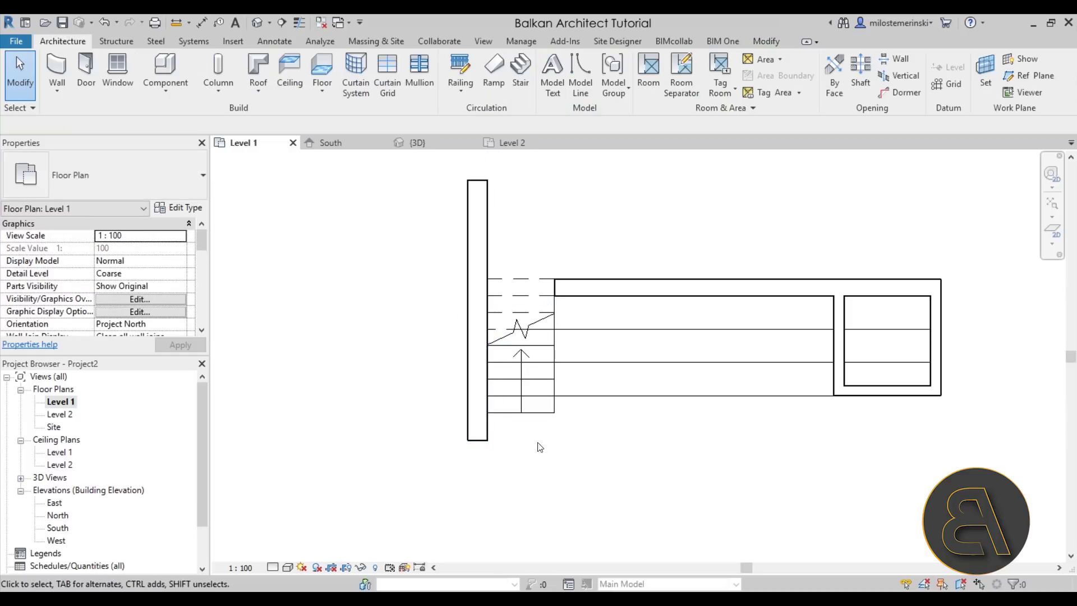
- In the 3D view, constrain the wall's top up to Level 2 with a top offset of 100 cm
click(262, 25)
shift+middle_drag(536, 272, 578, 285)
click(577, 287)
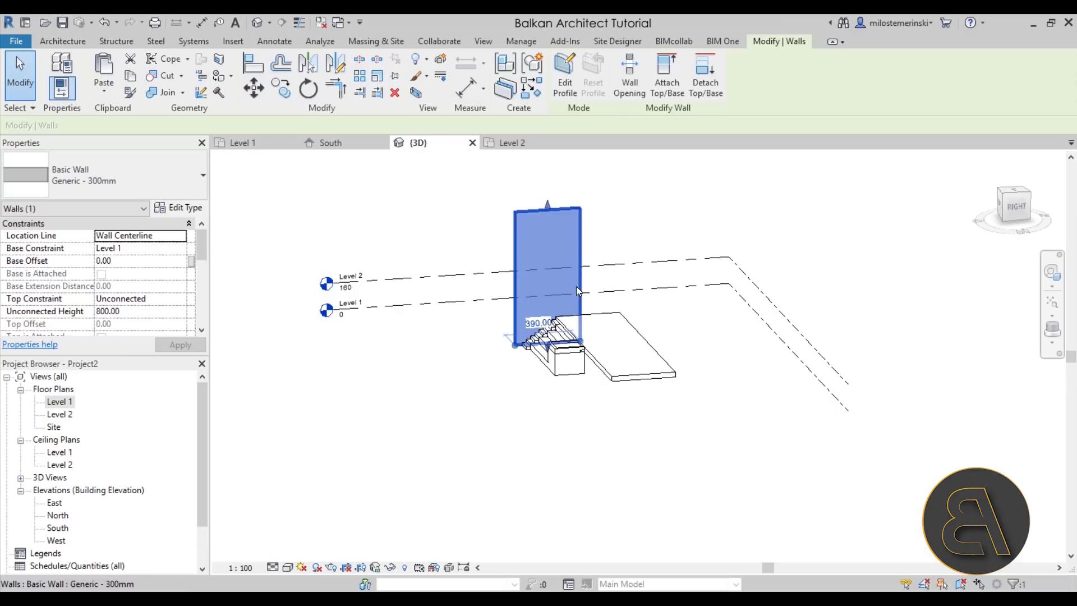
click(181, 299)
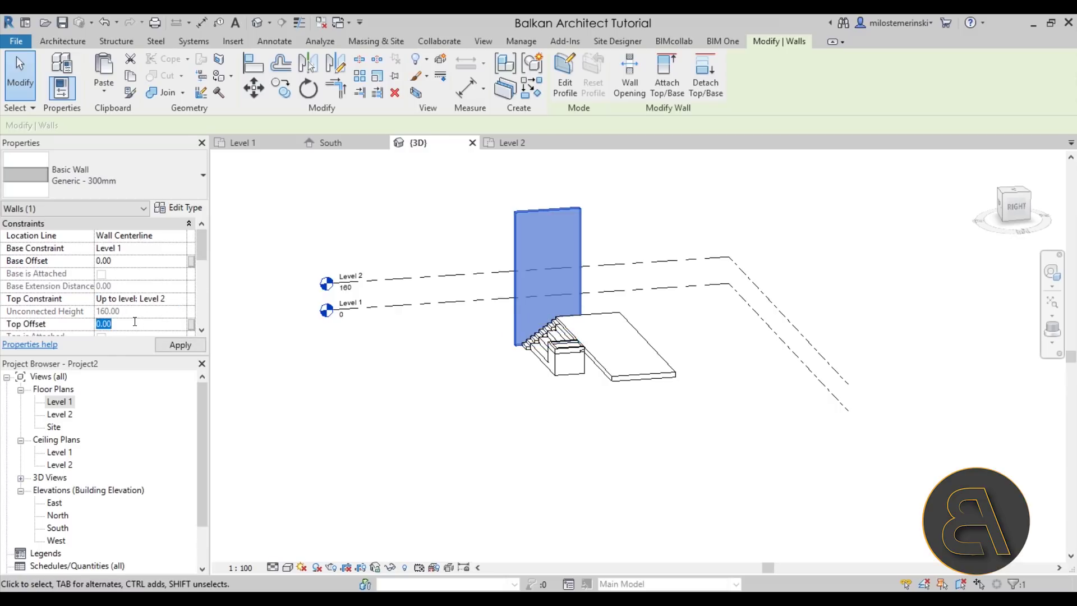
click(255, 386)
- Align the wall's back end face with the rear edge of the Level 2 floor
shift+middle_drag(555, 314, 576, 304)
scroll(575, 304, up, 3)
shift+middle_drag(661, 389, 495, 370)
scroll(574, 328, up, 3)
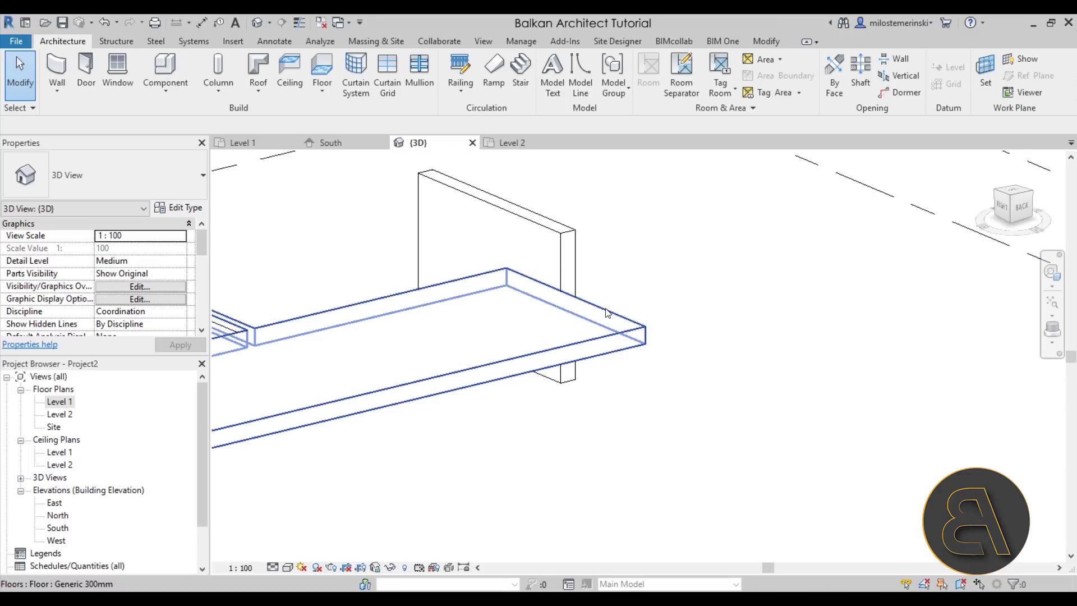
click(767, 43)
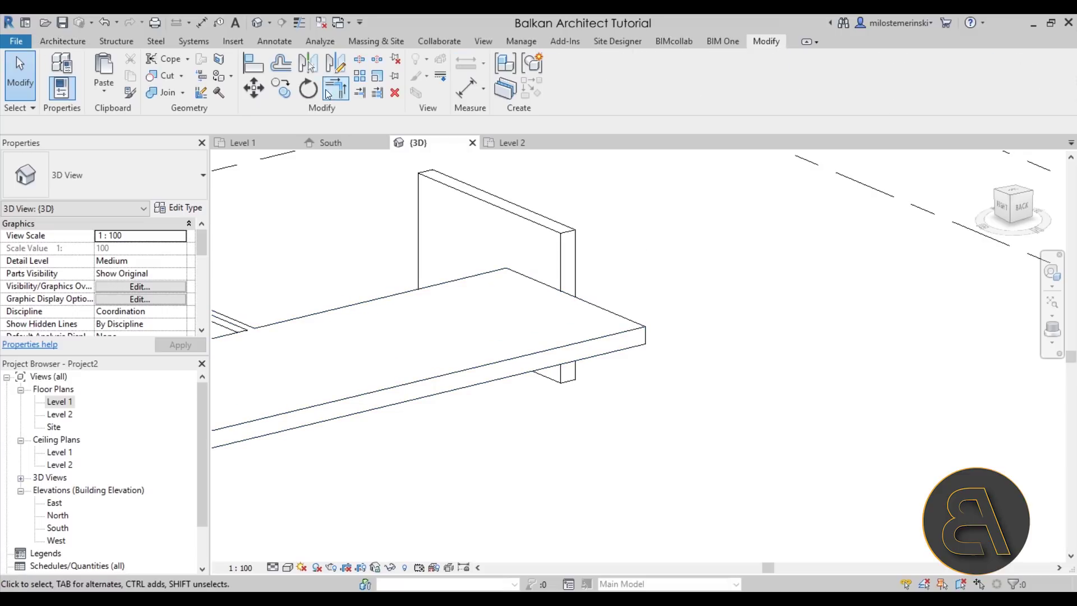
click(260, 69)
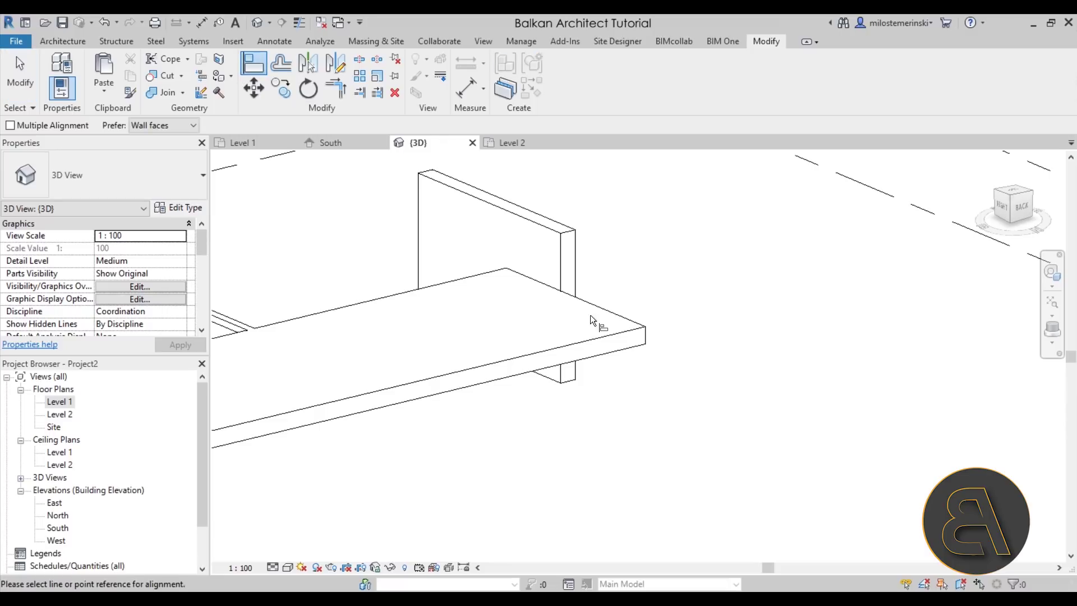
click(608, 337)
shift+middle_drag(587, 269, 263, 258)
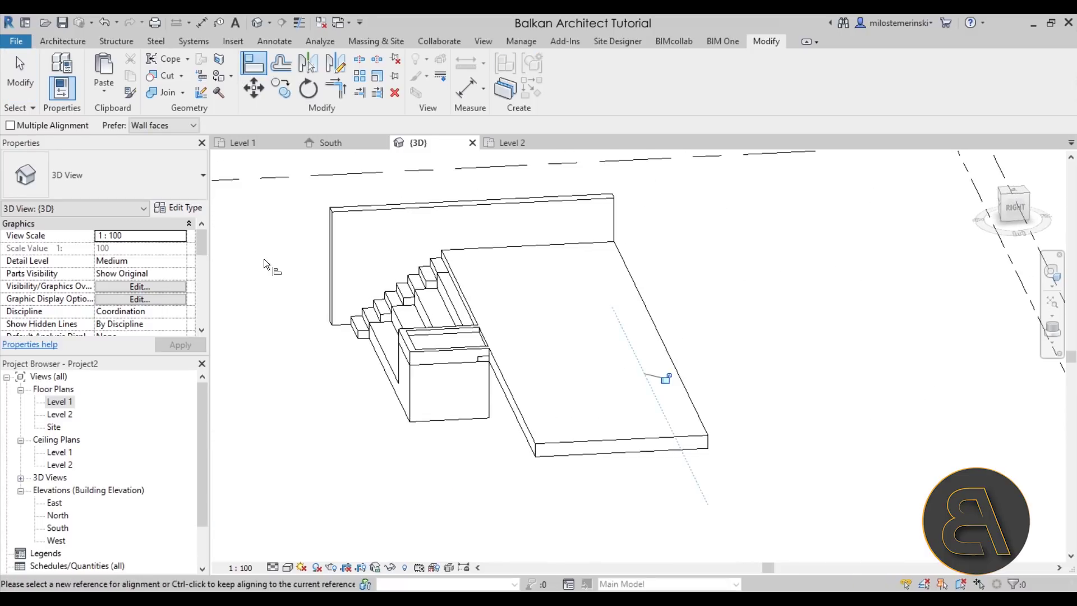
key(Escape)
key(Escape)
- Stretch the wall's front end past the stair's lowest step to a total wall length of 710 cm
click(332, 280)
key(d)
key(m)
click(608, 297)
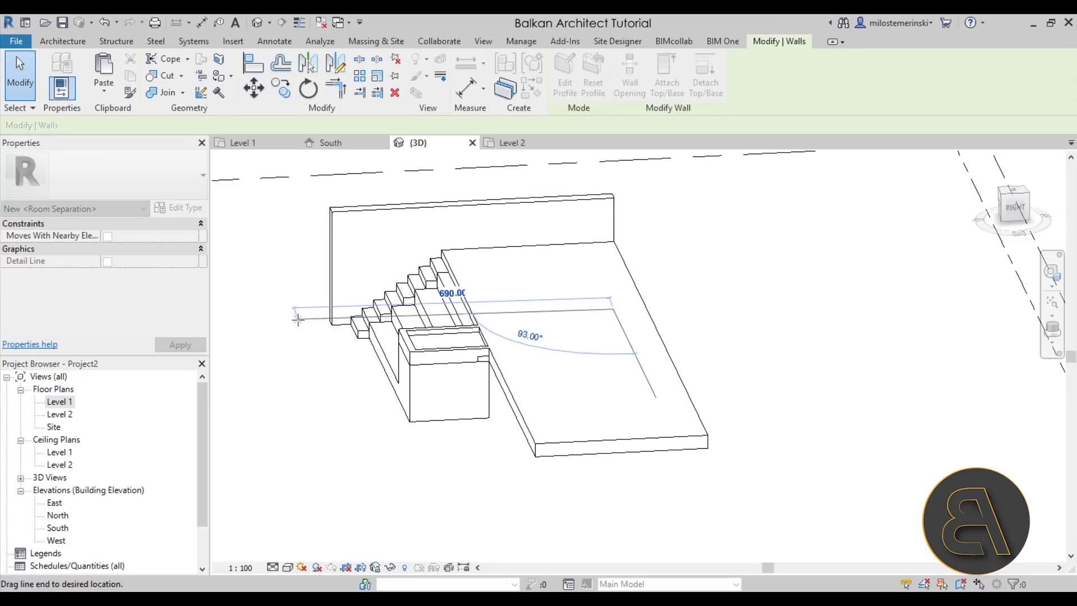
click(289, 323)
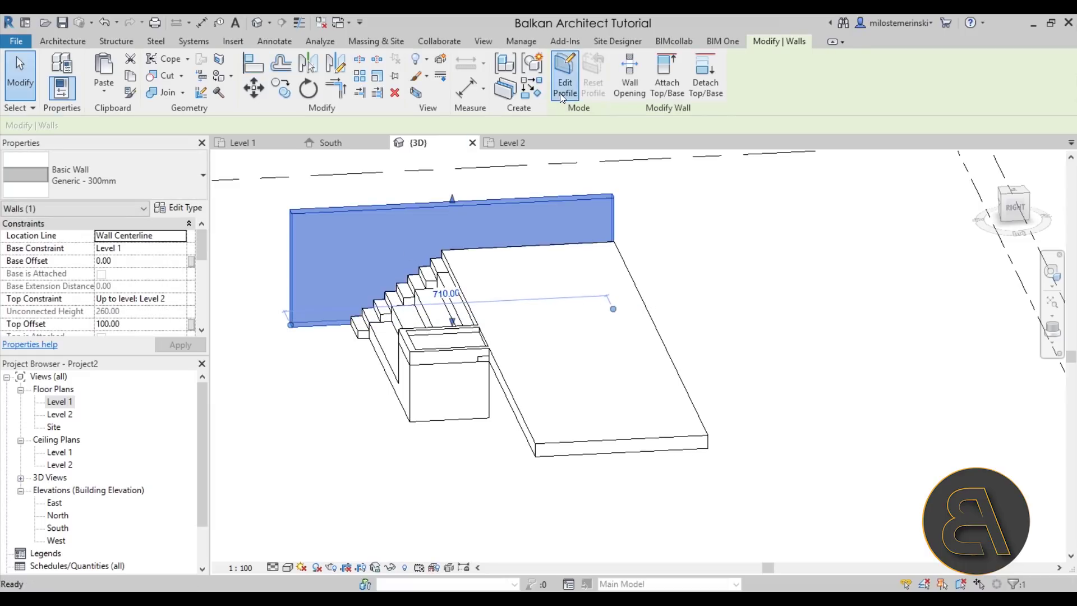
- Edit the side wall's profile and sketch a sloped line along the stair's nosings from the floor edge to the lowest step
click(564, 75)
scroll(480, 205, up, 3)
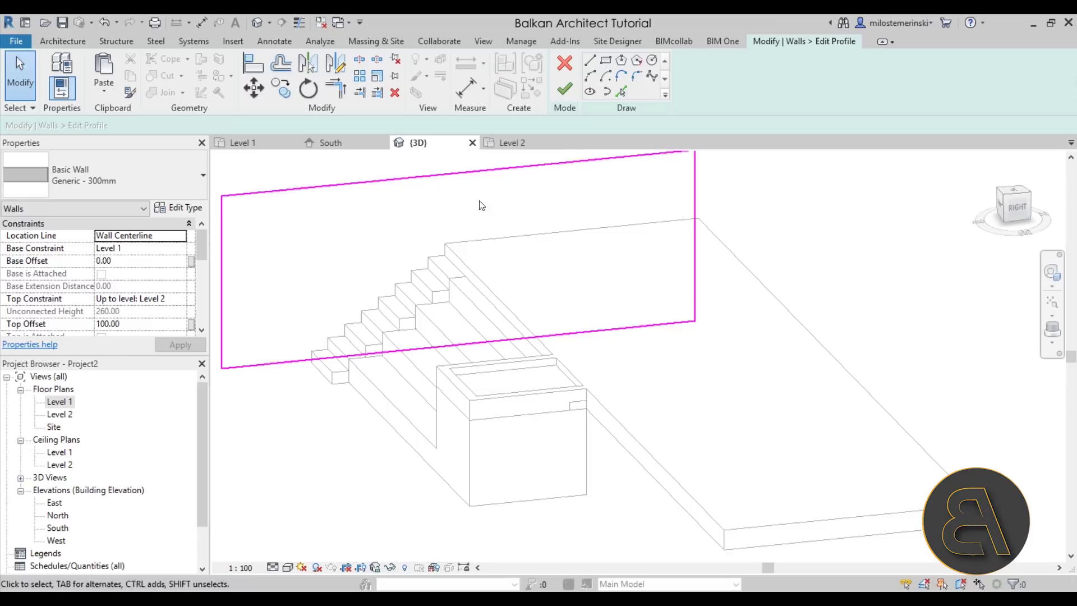
click(589, 60)
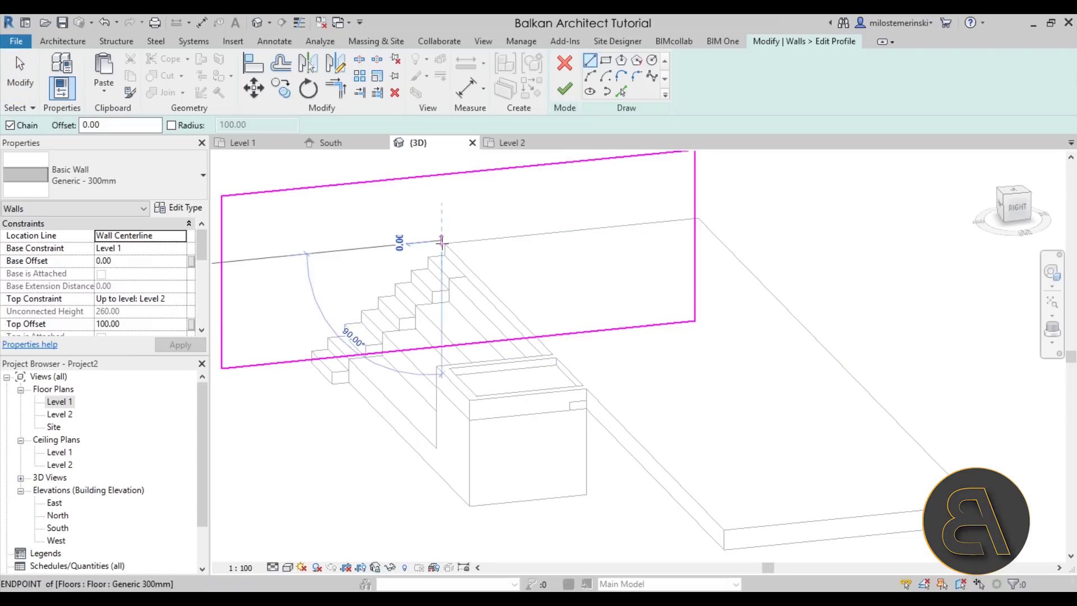
click(446, 241)
click(303, 350)
key(Escape)
key(Escape)
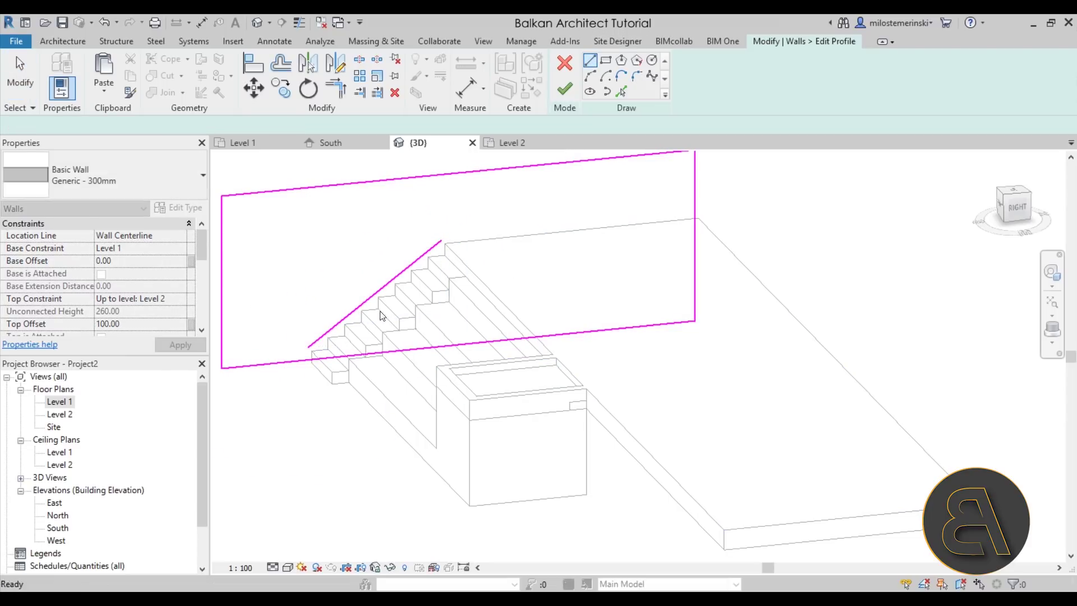
- Create a parallel copy of the sloped sketch line 110 cm above it
click(331, 324)
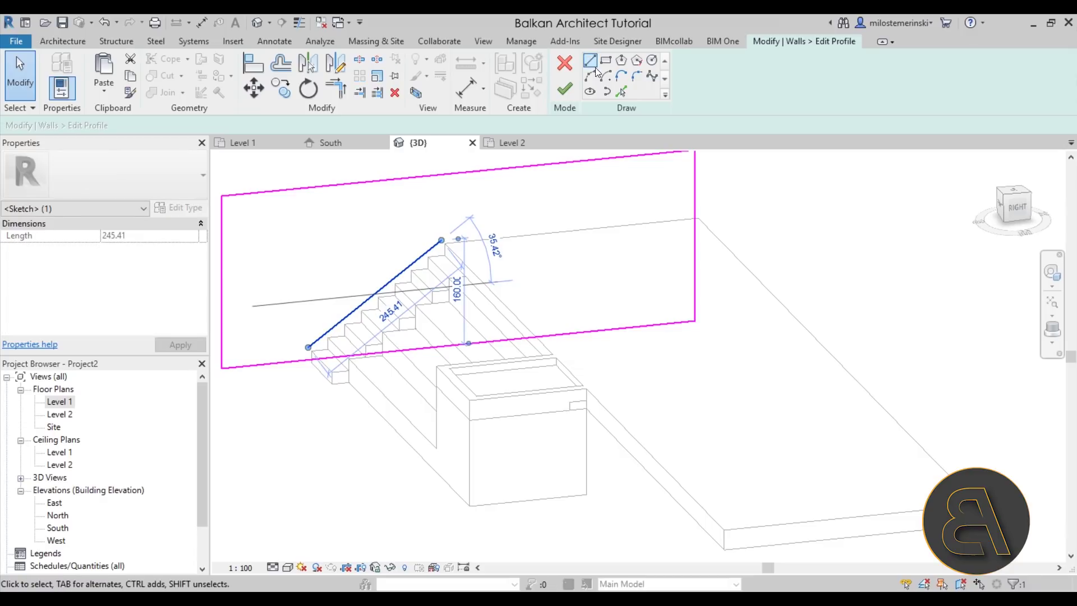
click(620, 91)
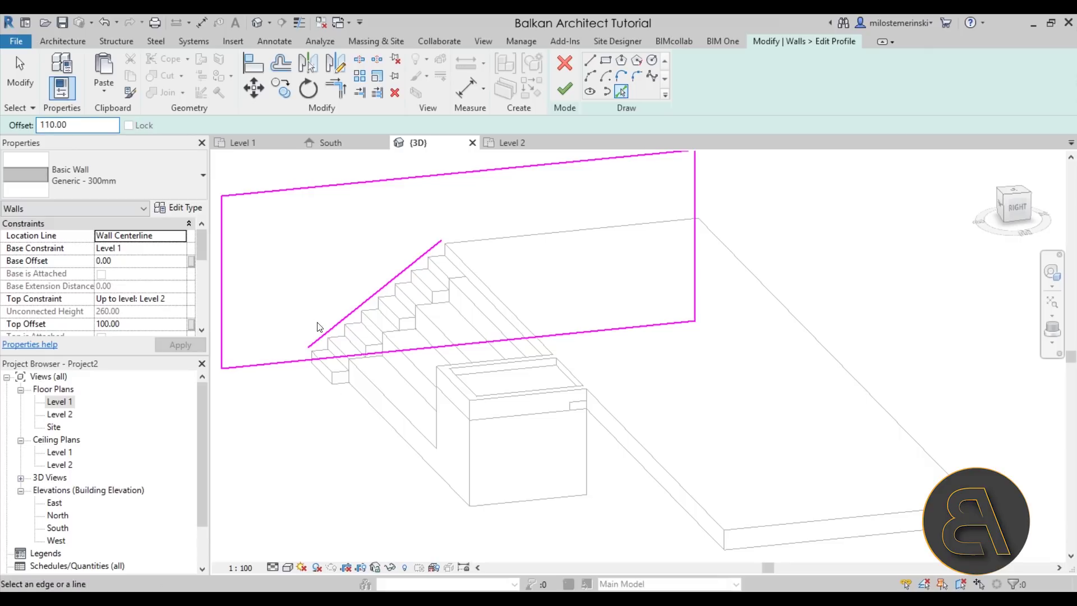
shift+middle_drag(406, 271, 447, 279)
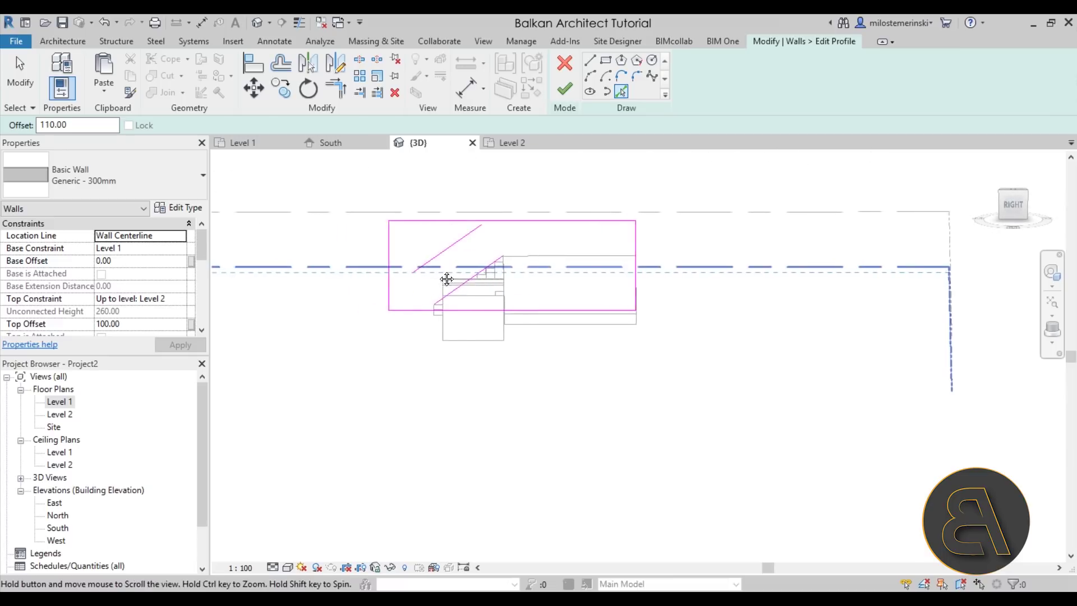
scroll(440, 271, up, 3)
- Trim the upper sloped line with the profile's top edge and front edge to cut off the wall's upper front corner
key(Escape)
key(t)
key(r)
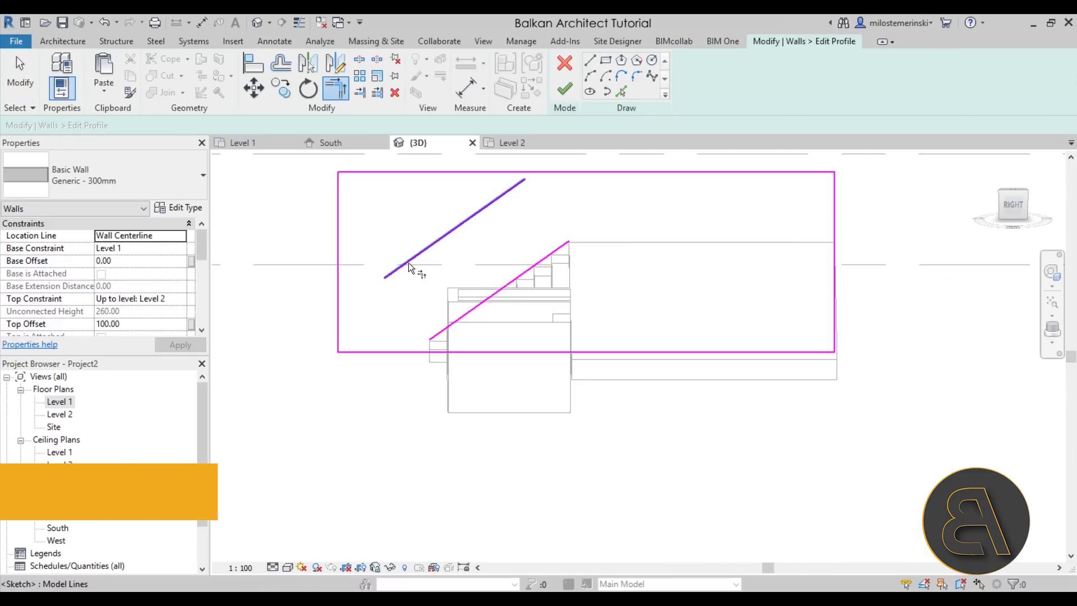
click(408, 262)
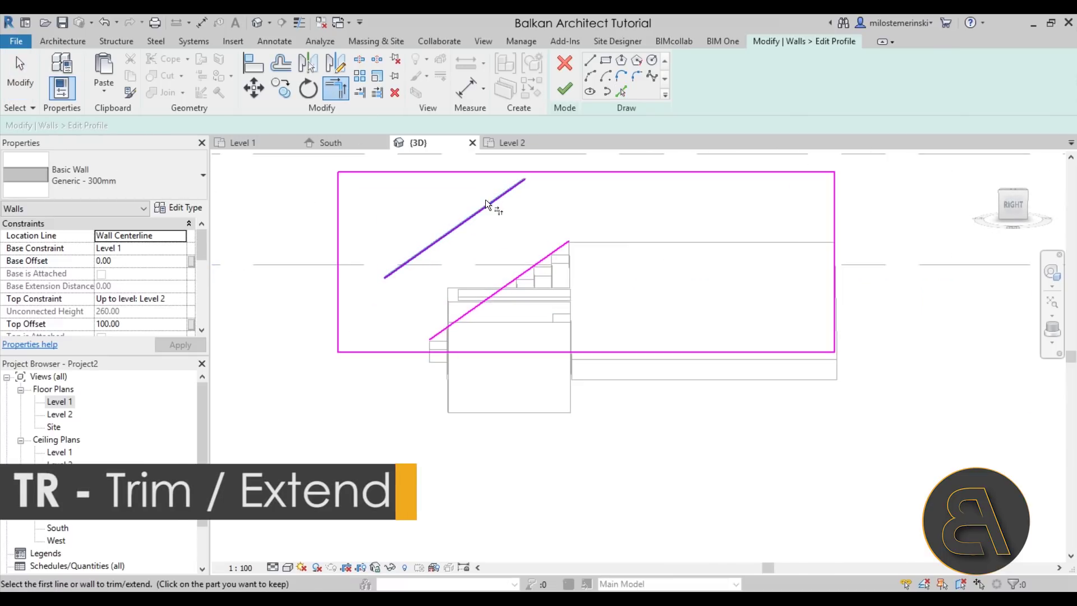
click(562, 173)
click(403, 263)
click(338, 335)
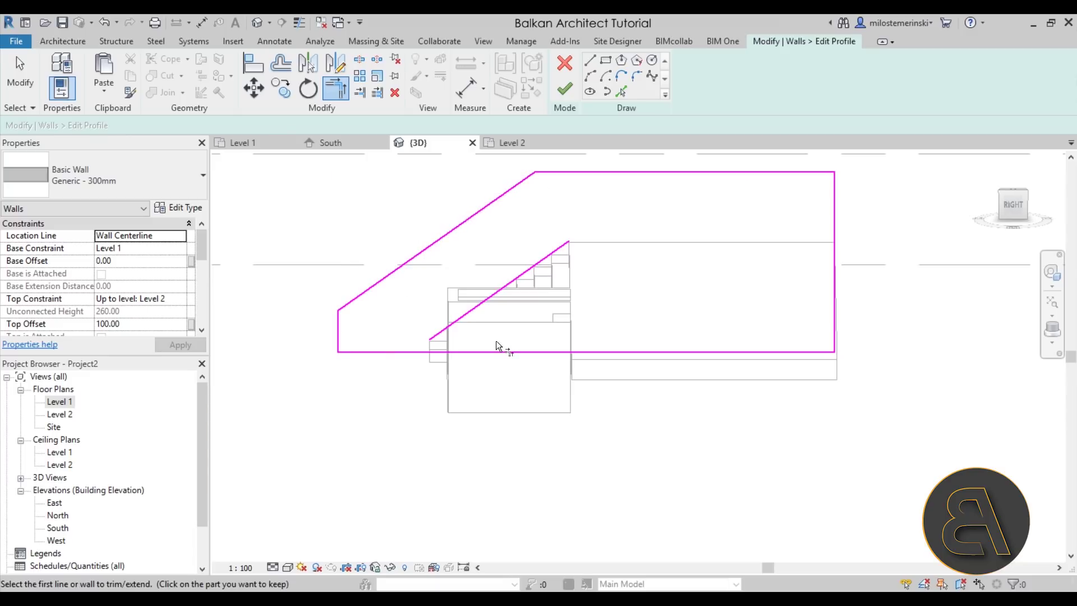
- Delete the lower sloped helper line and finish the wall's profile sketch
key(Escape)
click(493, 293)
key(Delete)
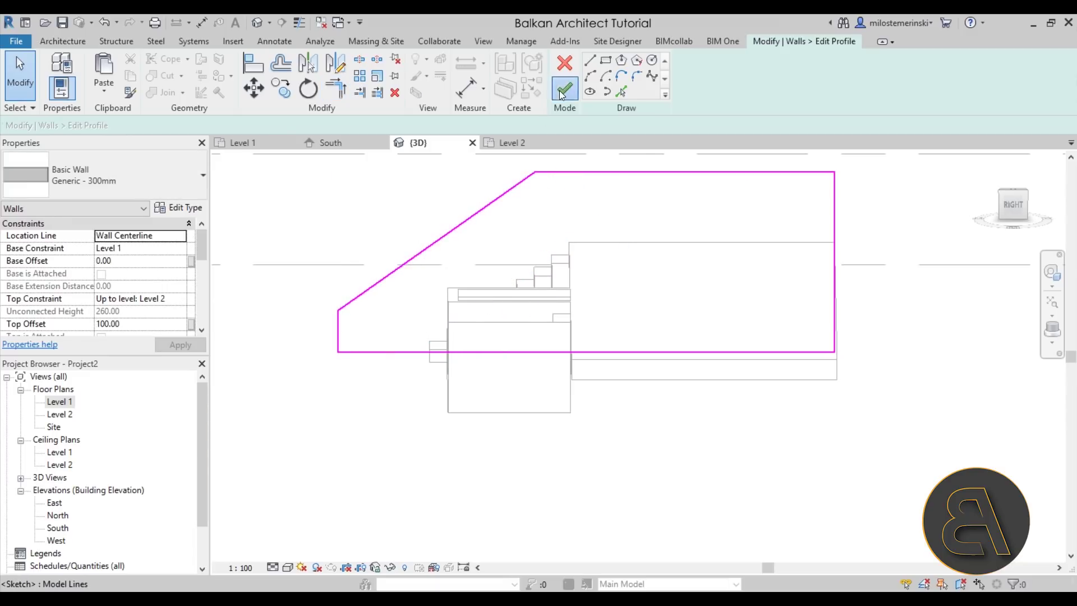
click(561, 96)
- Pull the wall's front end back toward the stair to shorten the wall to 640 cm
shift+middle_drag(561, 95, 432, 444)
click(432, 444)
shift+middle_drag(464, 409, 362, 388)
click(361, 388)
drag(367, 379, 407, 381)
shift+middle_drag(407, 381, 474, 416)
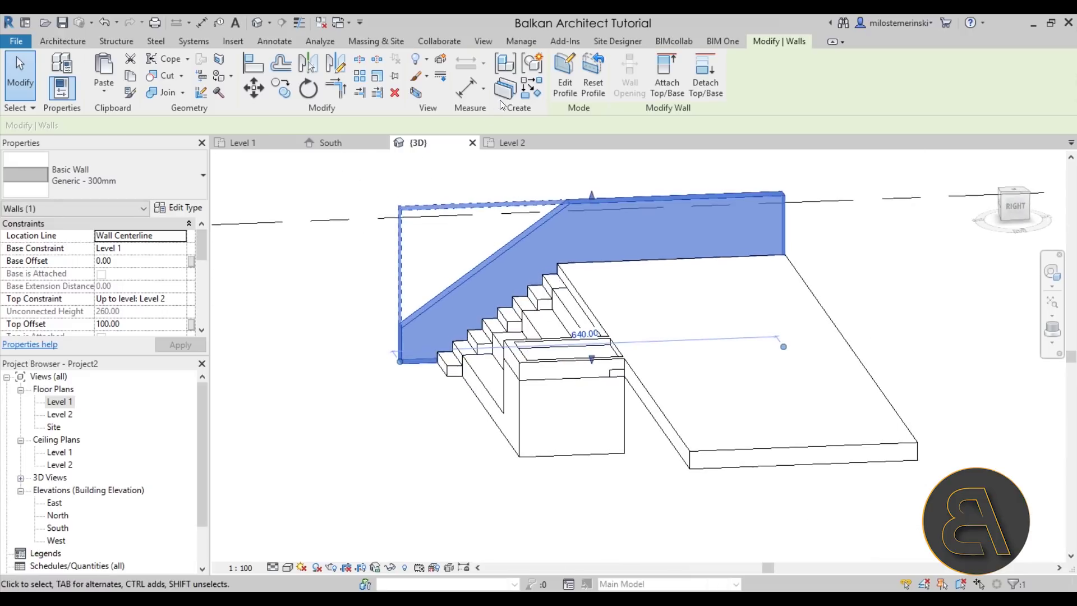
- Reopen the wall's profile, shift its sloped edge slightly upward and finish the sketch
click(565, 84)
mouse_move(498, 253)
mouse_down()
mouse_move(486, 237)
mouse_move(497, 249)
mouse_up()
click(564, 90)
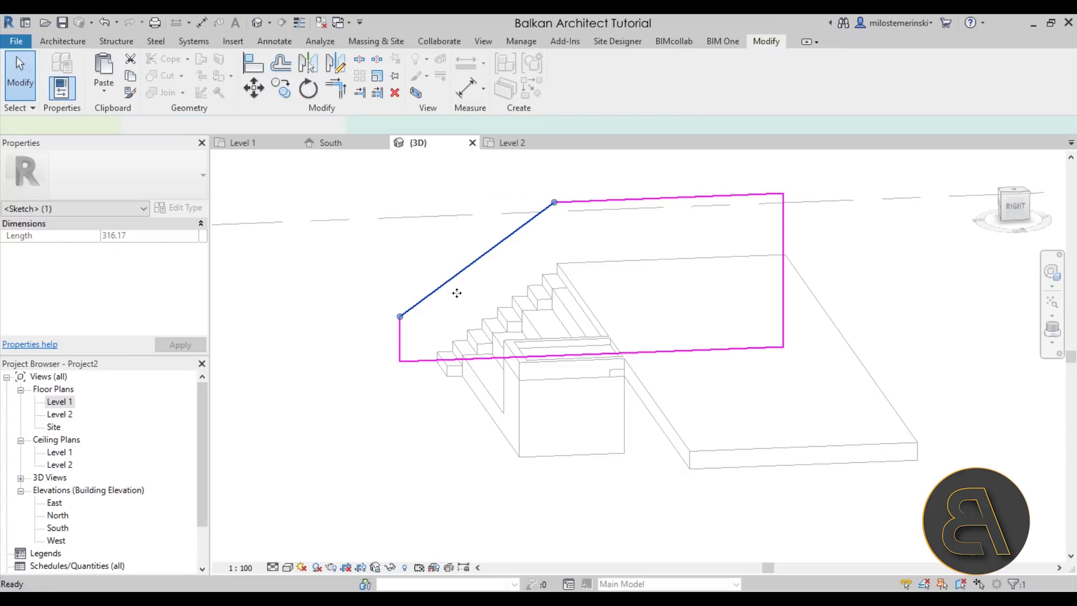
mouse_move(336, 364)
shift+middle_down()
mouse_move(409, 402)
mouse_move(365, 389)
mouse_move(371, 426)
mouse_move(392, 411)
shift+middle_up()
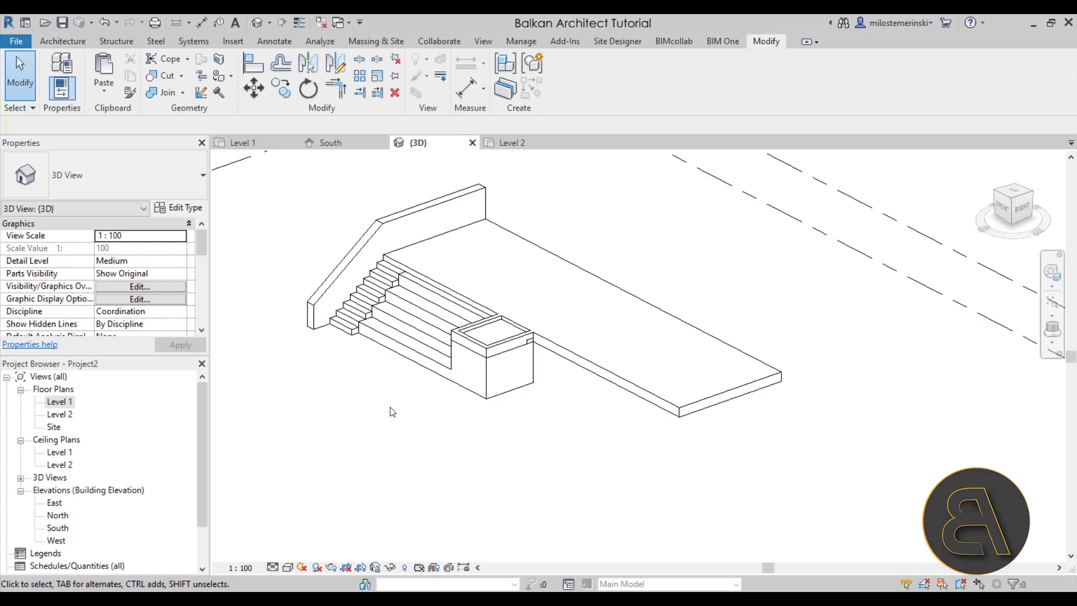
shift+middle_drag(492, 392, 522, 474)
- In the Level 1 plan, measure the depth of the stair's outer end along the planter-like enclosure
double_click(59, 402)
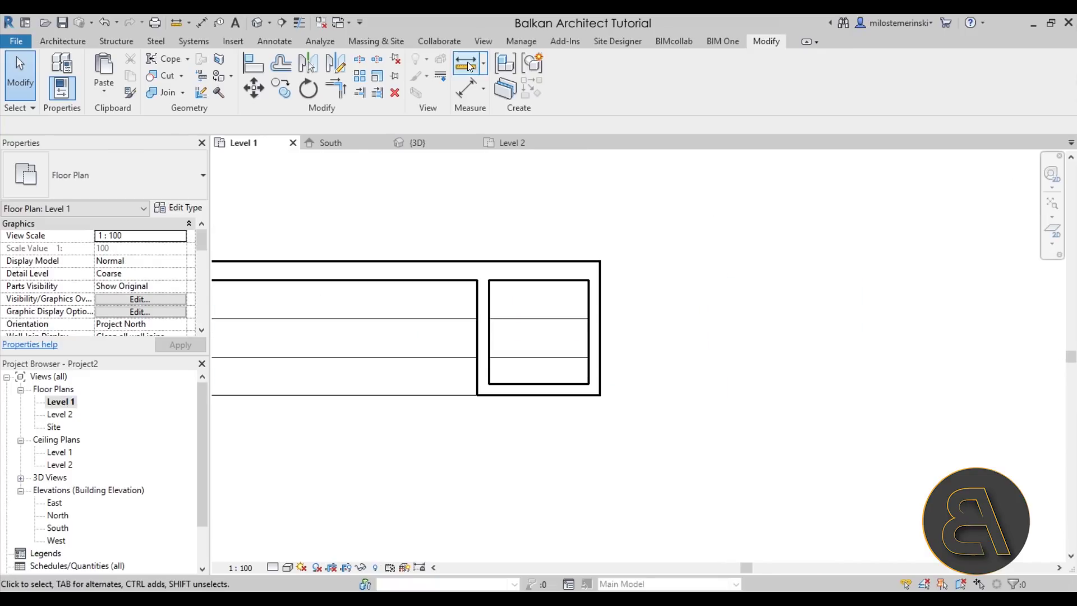
click(470, 66)
click(600, 396)
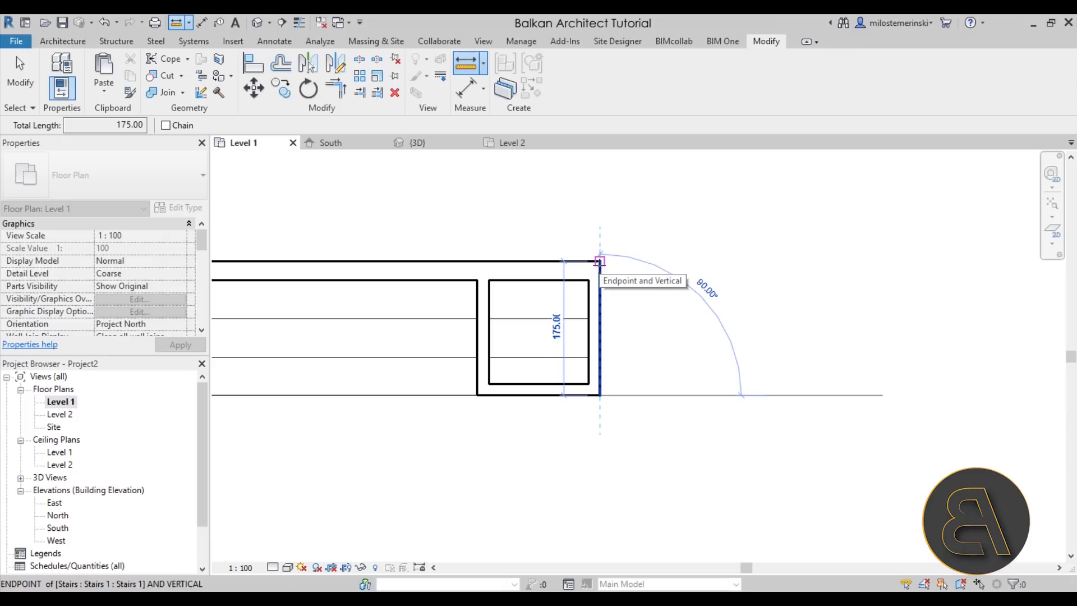
key(Escape)
key(Escape)
scroll(601, 337, down, 4)
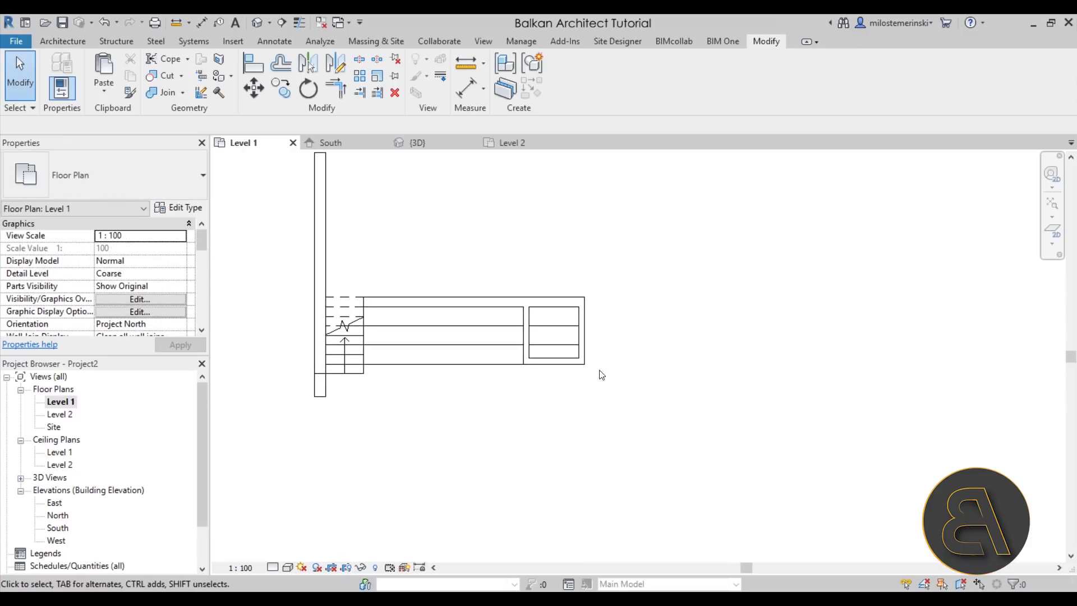
scroll(595, 371, up, 1)
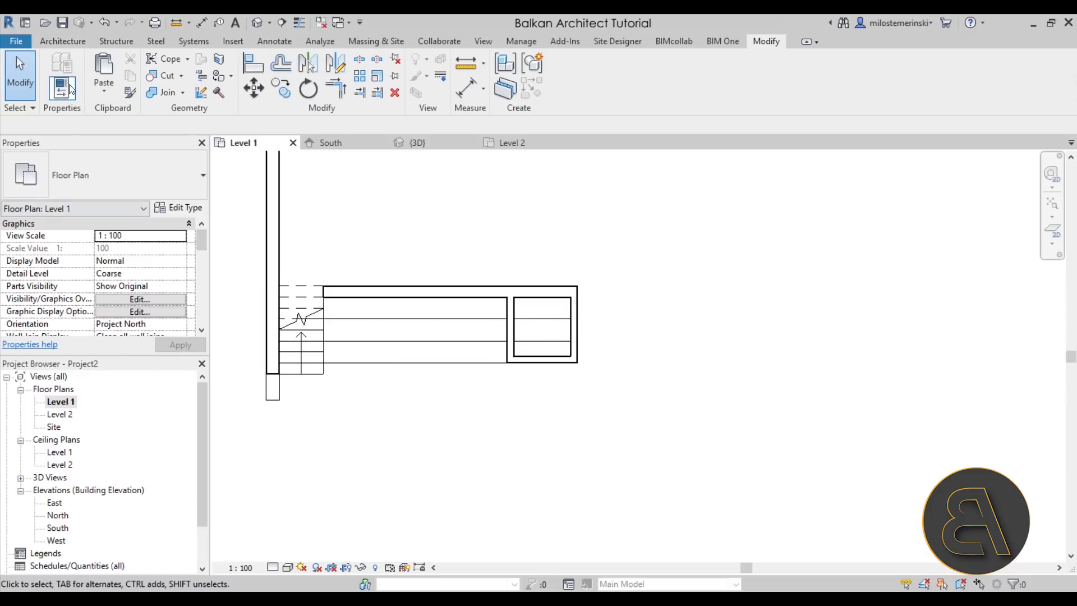
- In the South elevation, draw a new level between Level 1 and Level 2 at about 70 cm
double_click(56, 530)
scroll(796, 384, up, 3)
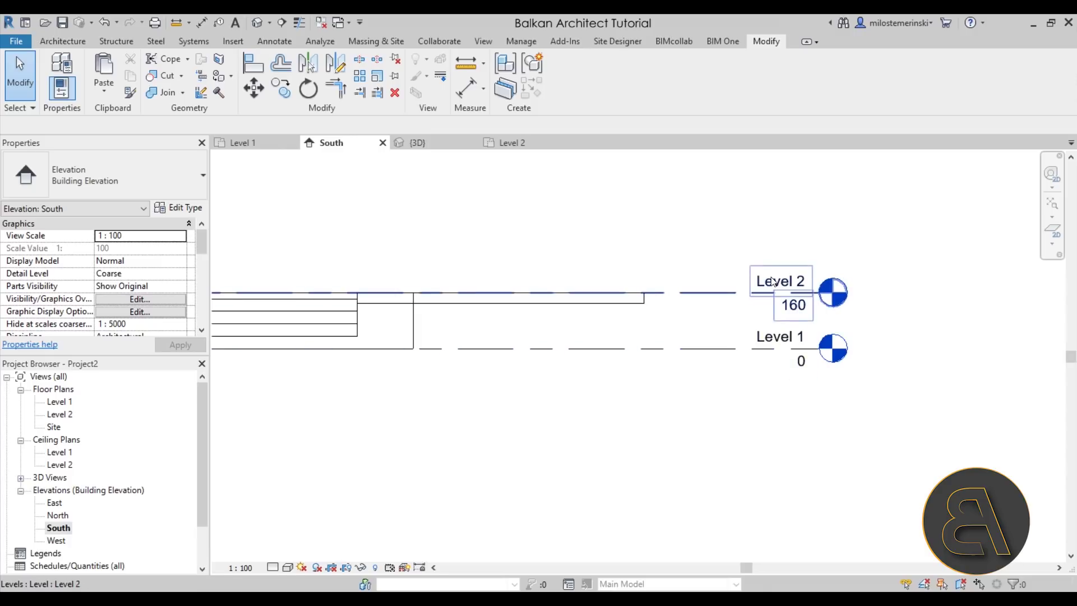
click(43, 41)
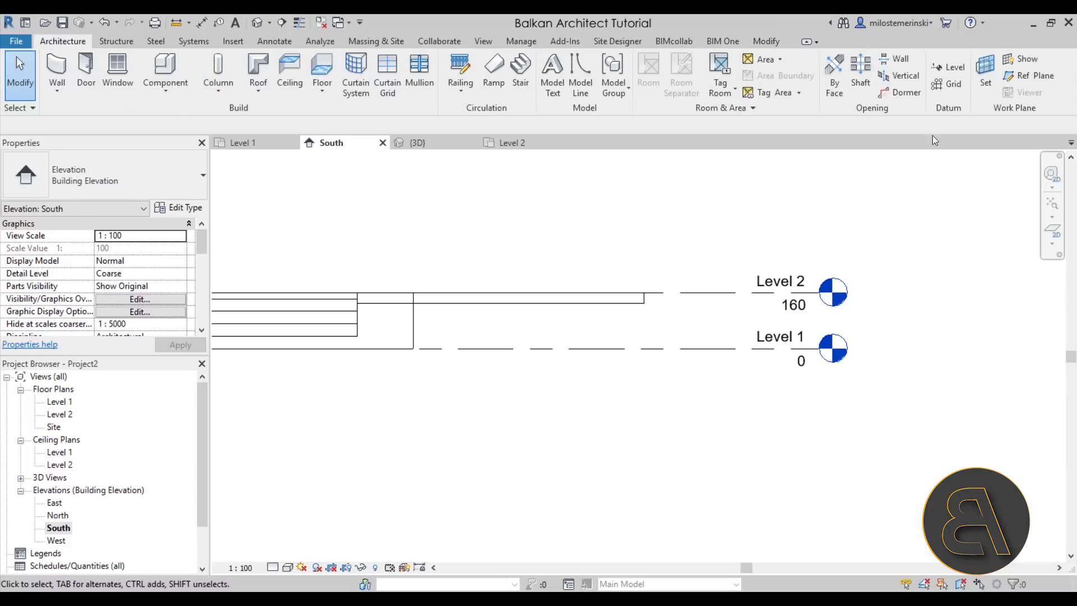
click(949, 85)
key(Escape)
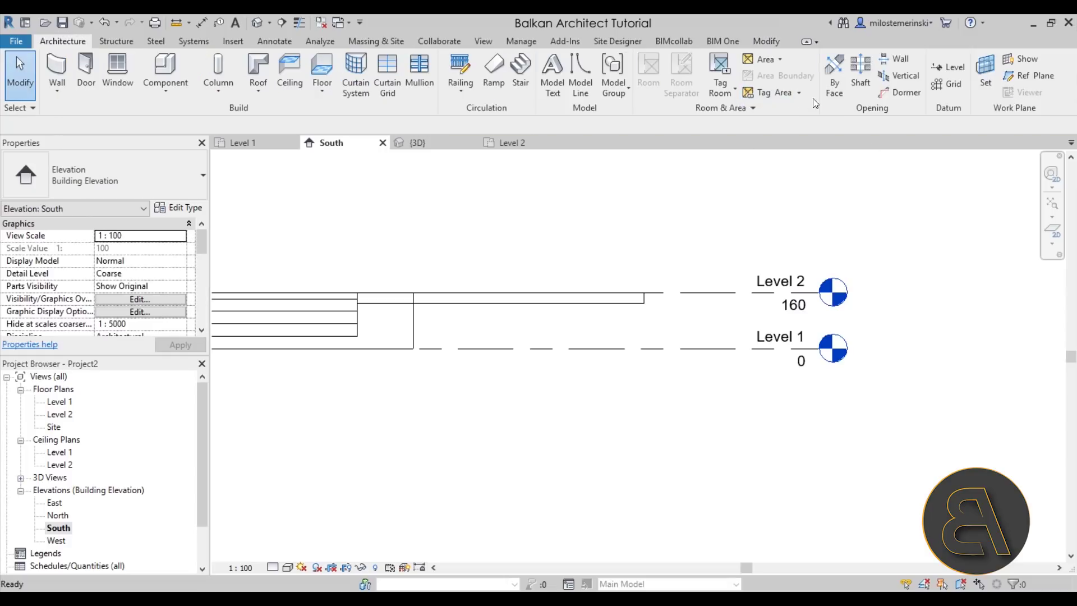
click(948, 67)
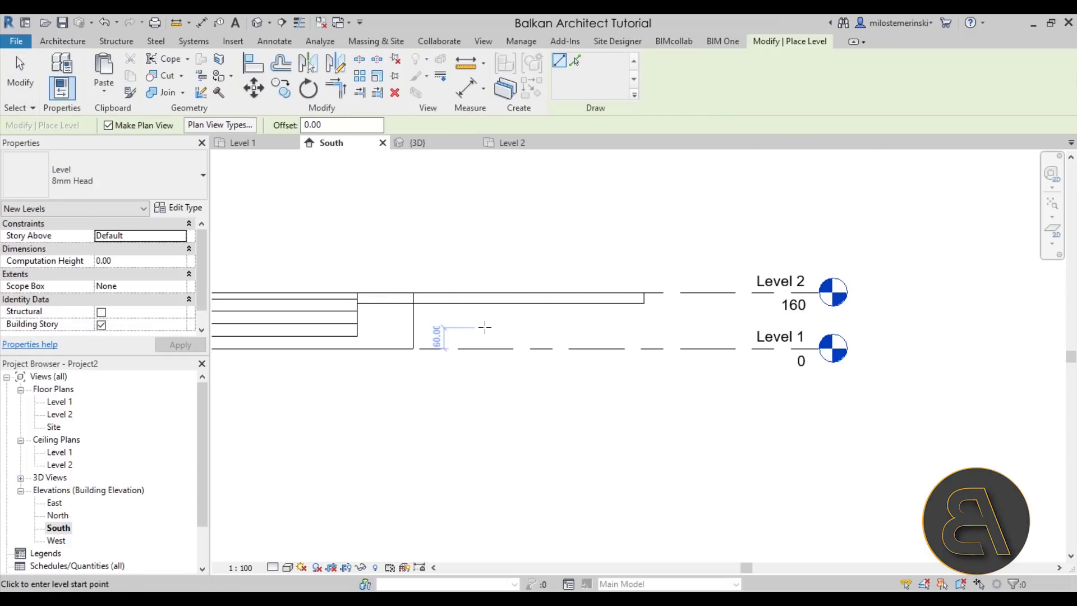
click(470, 324)
click(735, 324)
key(Escape)
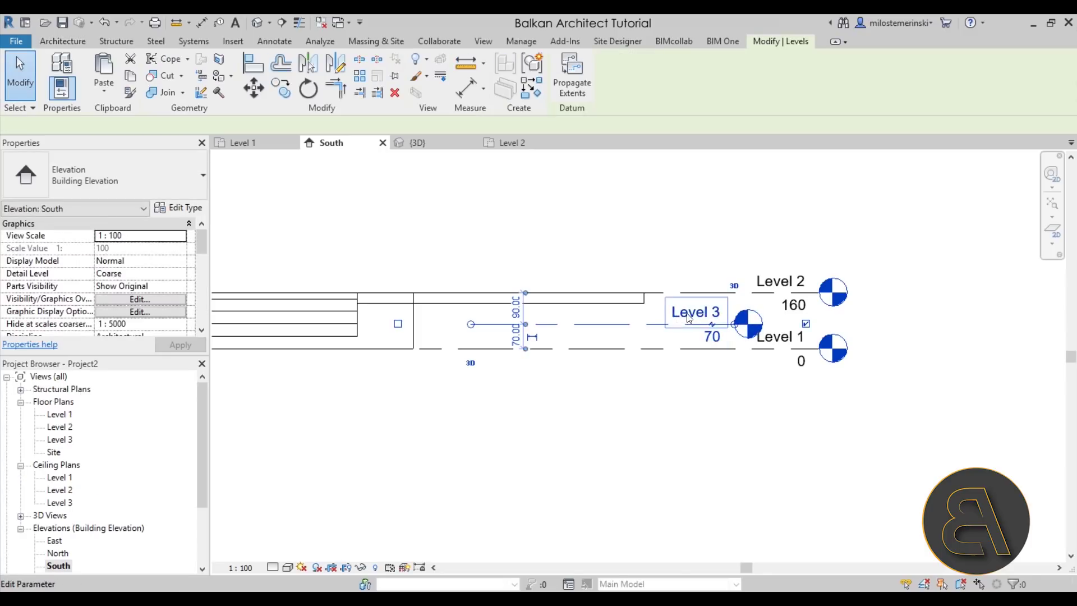
- Rename the new level Mid-level together with its corresponding views, and set its elevation to 80 cm
click(689, 318)
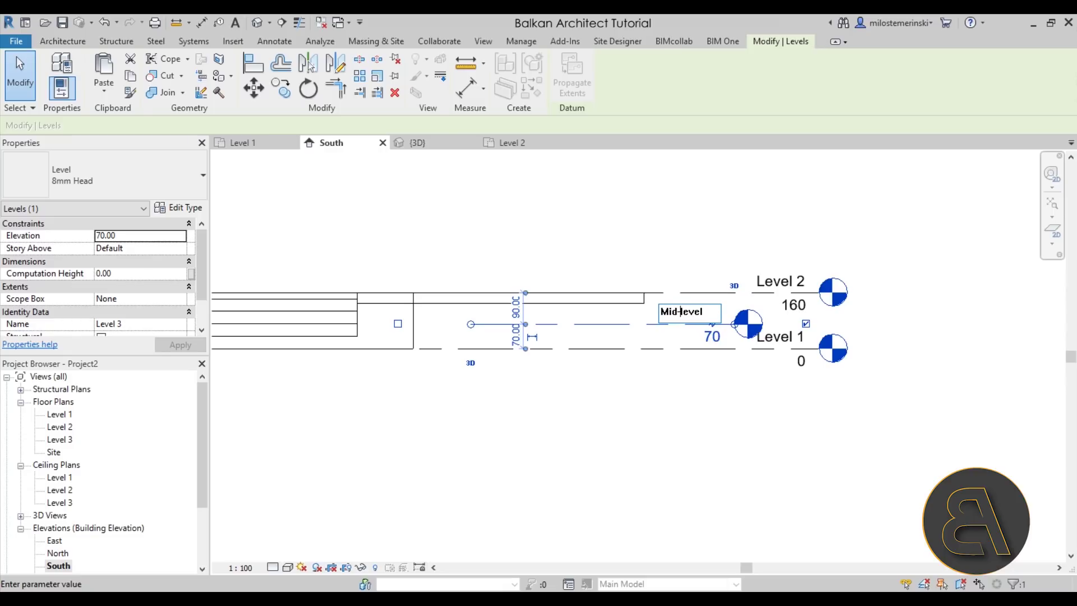
key(Return)
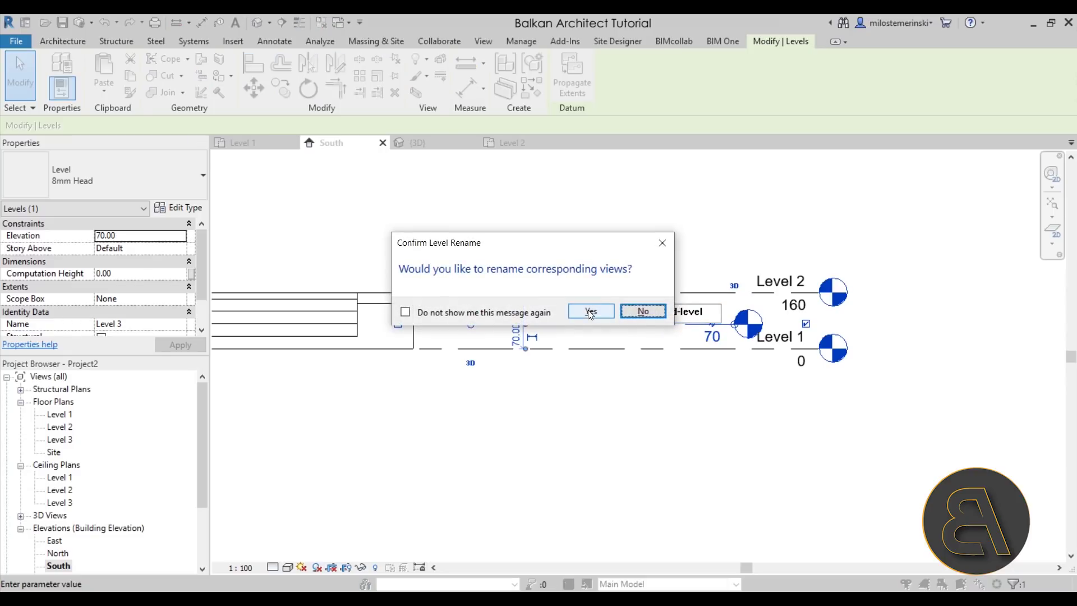
click(590, 311)
click(673, 325)
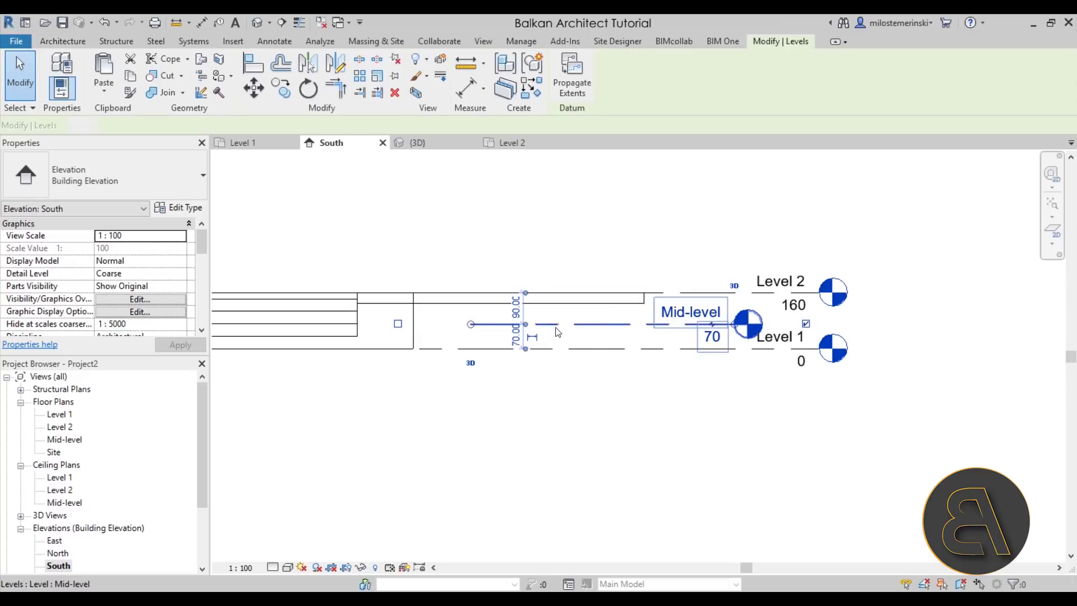
click(711, 336)
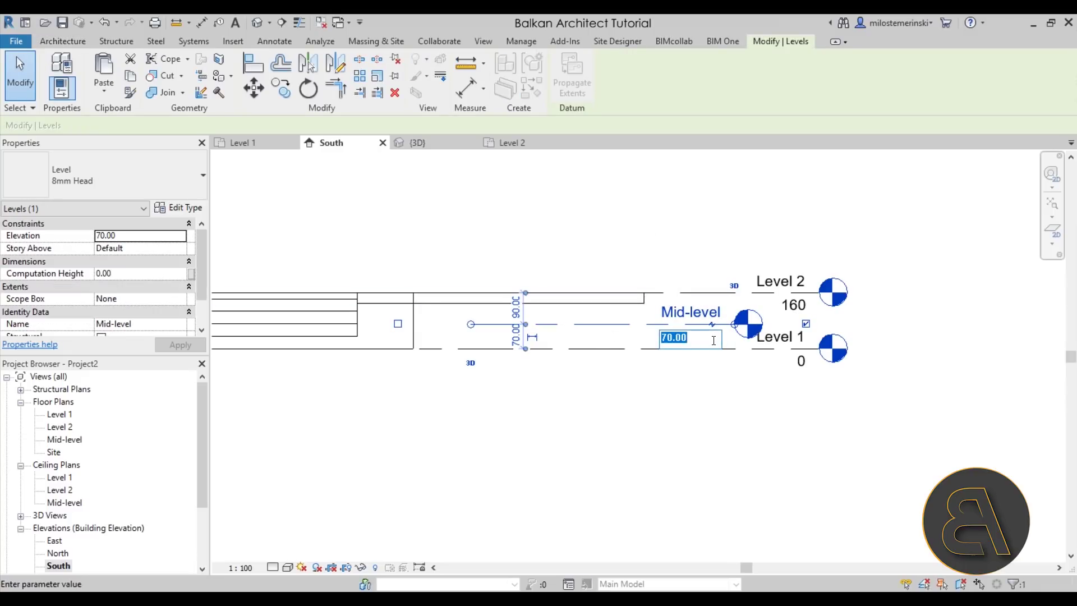
text(80)
key(Return)
click(627, 241)
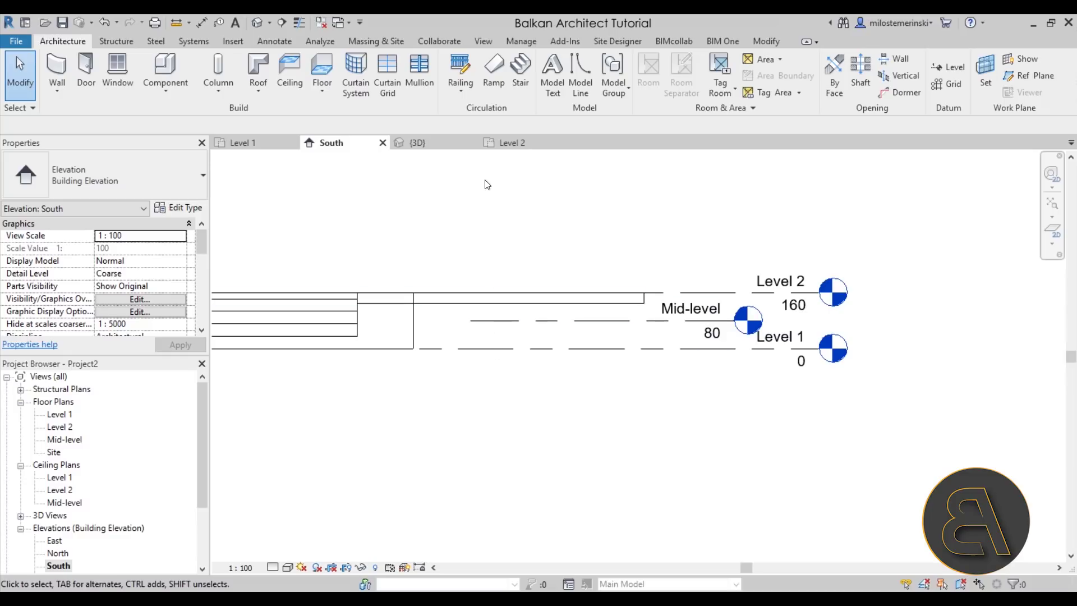
- In the Level 1 floor plan, start a new floor beside the stair and assign it to Mid-level
click(293, 143)
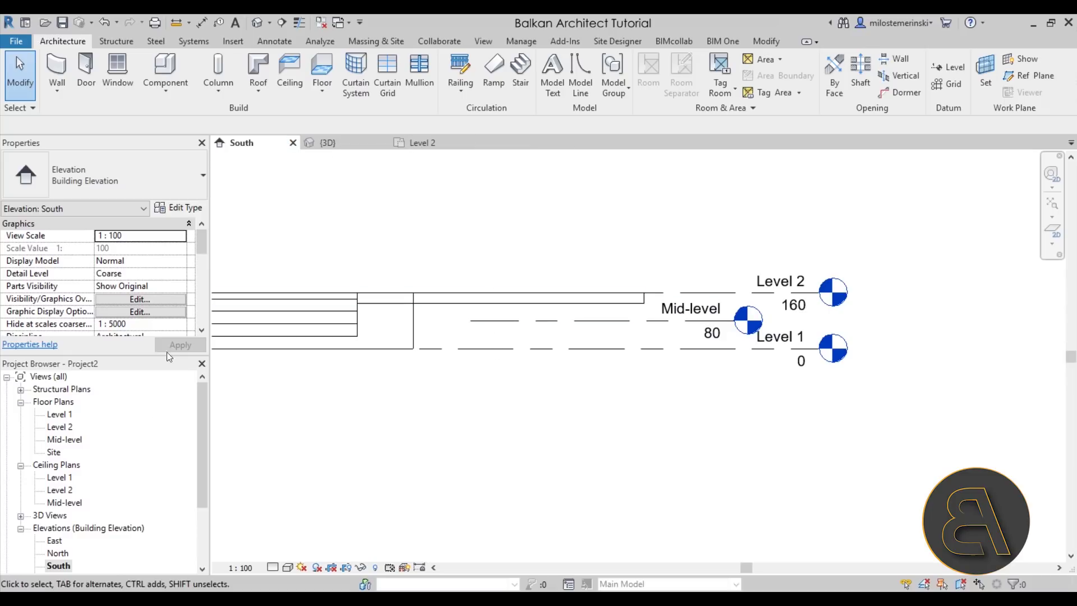
double_click(57, 427)
double_click(57, 414)
middle_drag(603, 339, 418, 339)
scroll(440, 336, down, 3)
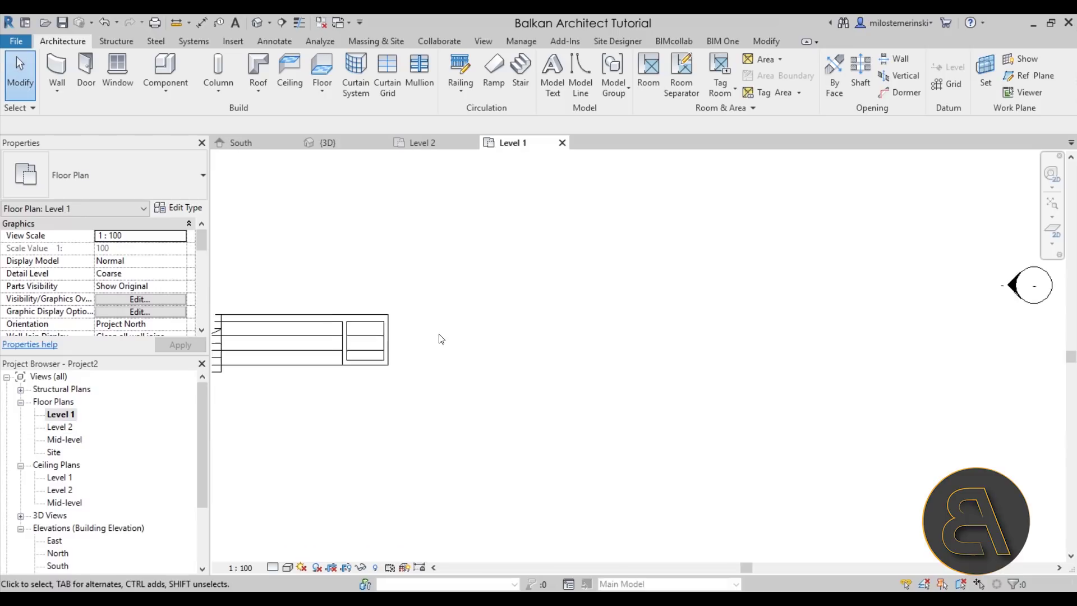
click(317, 67)
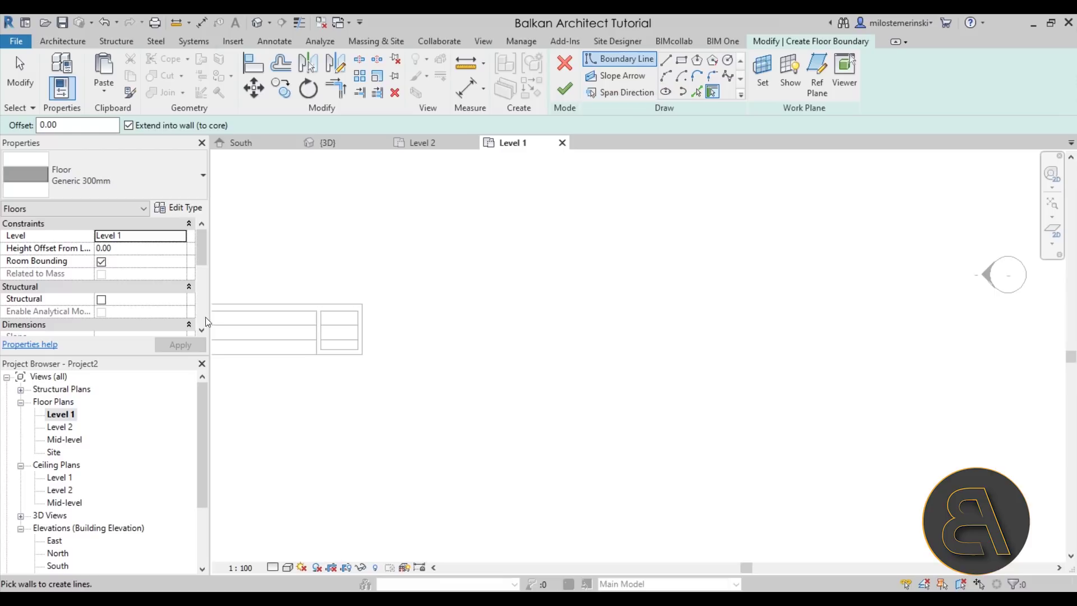
click(182, 238)
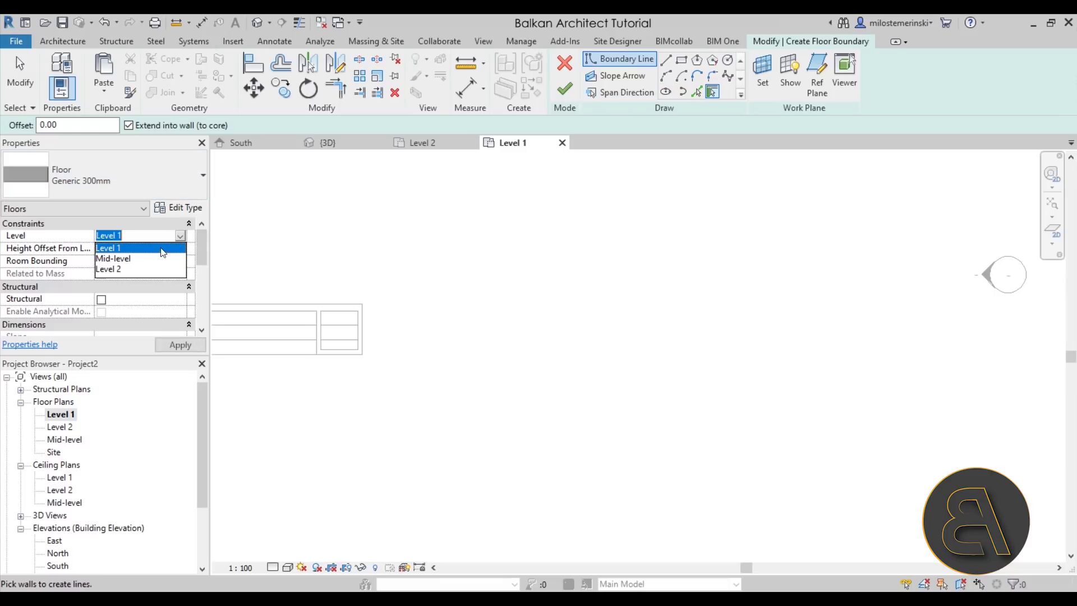
click(114, 259)
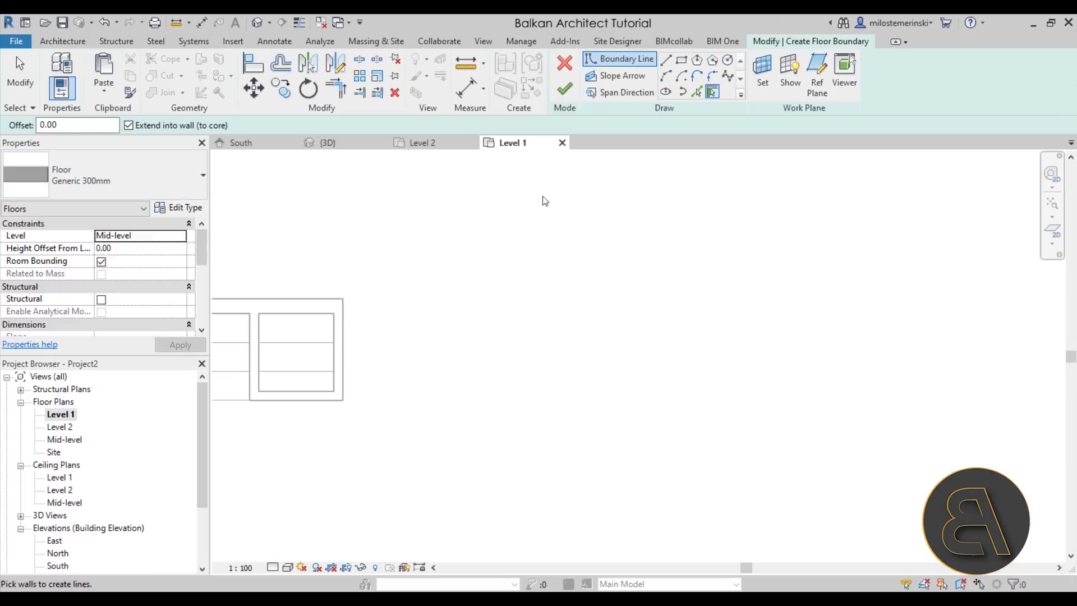
- Set the floor type to Generic 150mm and sketch a rectangular boundary about 120 cm wide from the planter-like enclosure's outer corner
click(684, 62)
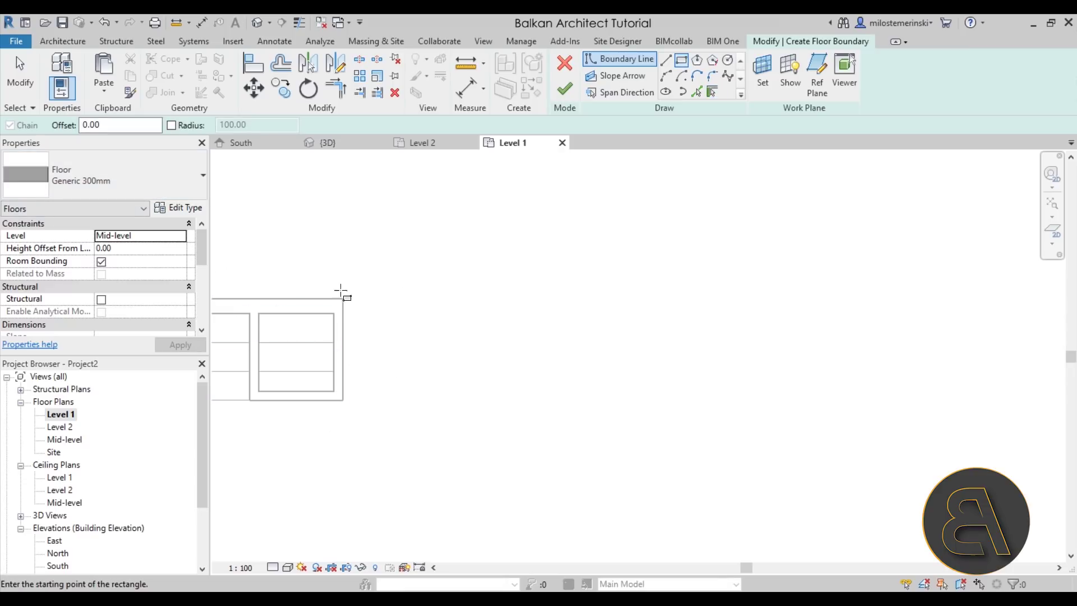
click(127, 184)
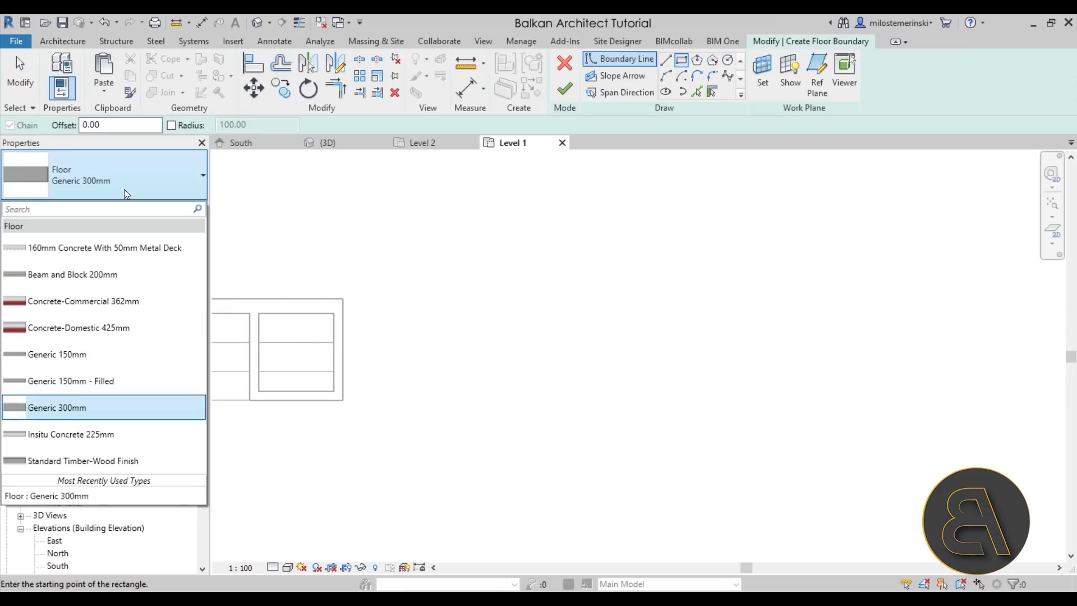
click(69, 354)
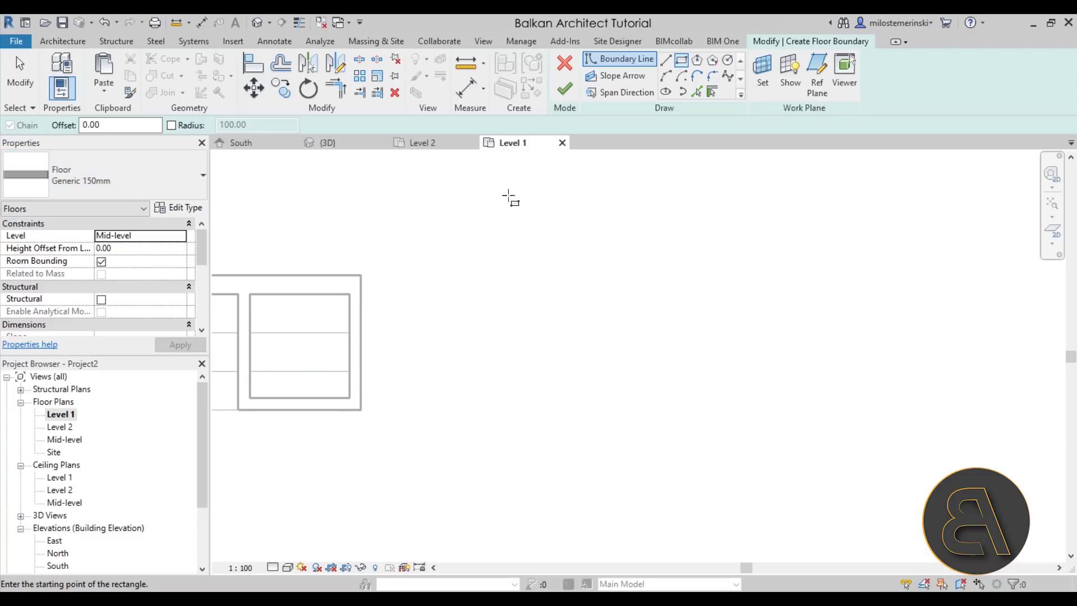
click(363, 275)
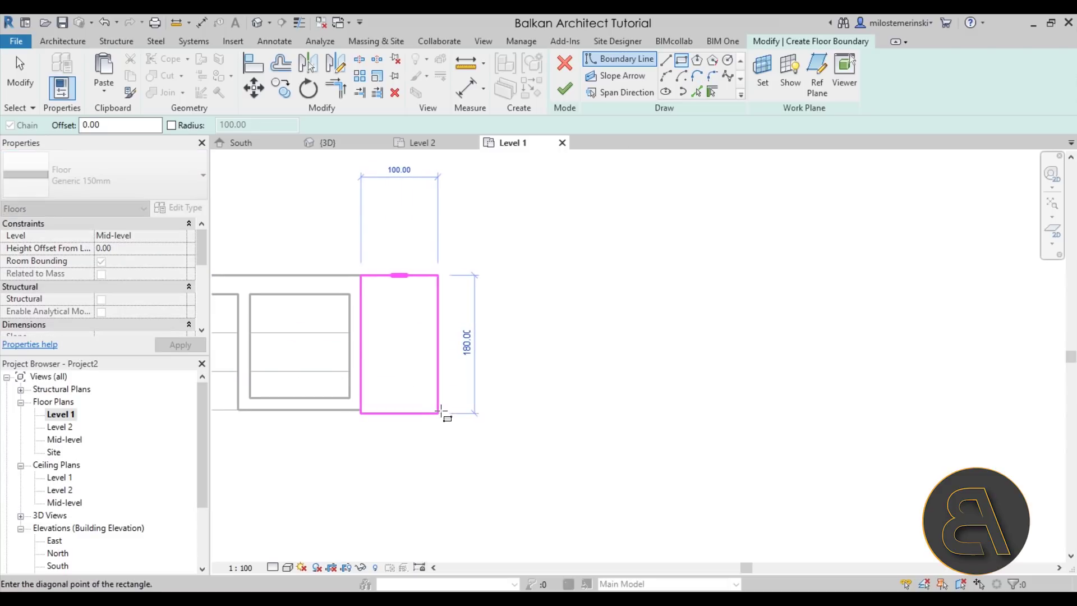
click(454, 405)
key(Escape)
key(Escape)
- Align the floor boundary's front edge with the front face of the planter-like enclosure
drag(404, 405, 224, 381)
click(258, 68)
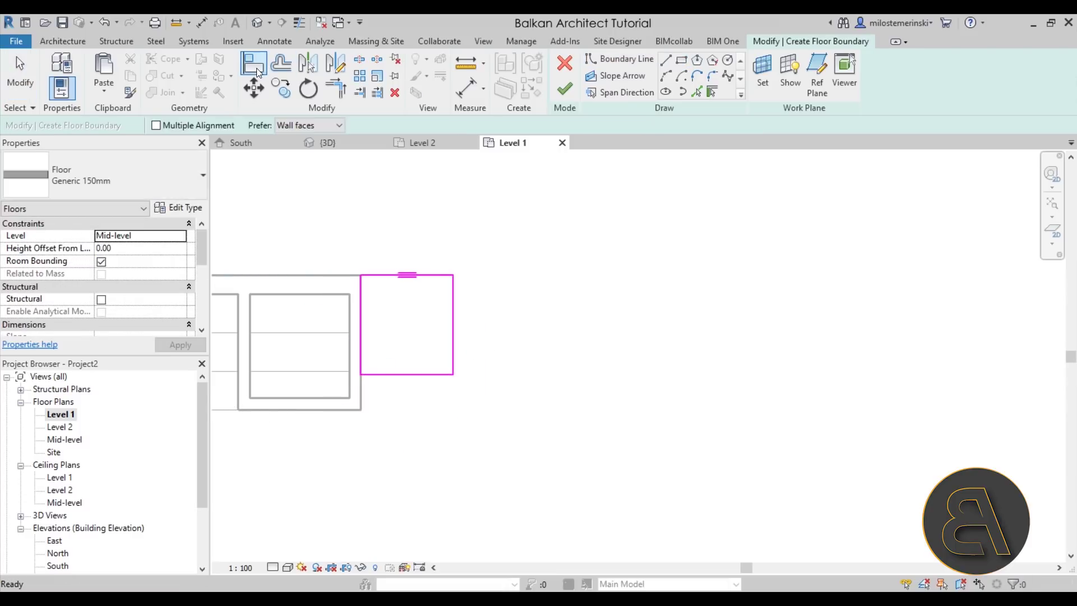
click(318, 410)
click(399, 374)
key(Escape)
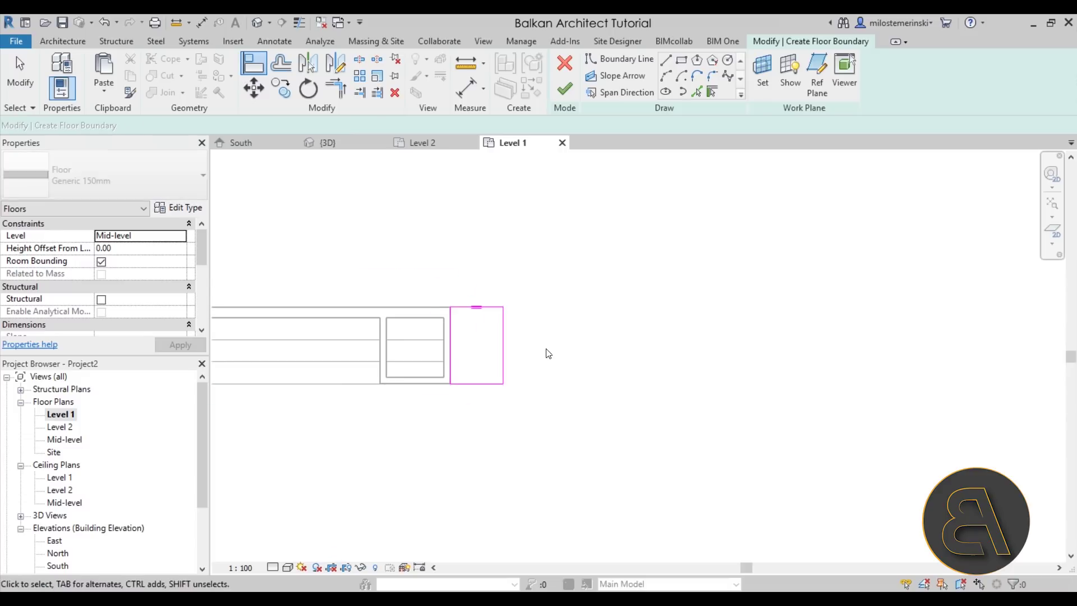
middle_drag(447, 345, 500, 349)
- Check the landing boundary's width, then finish the Mid-level floor and view it in 3D
click(464, 415)
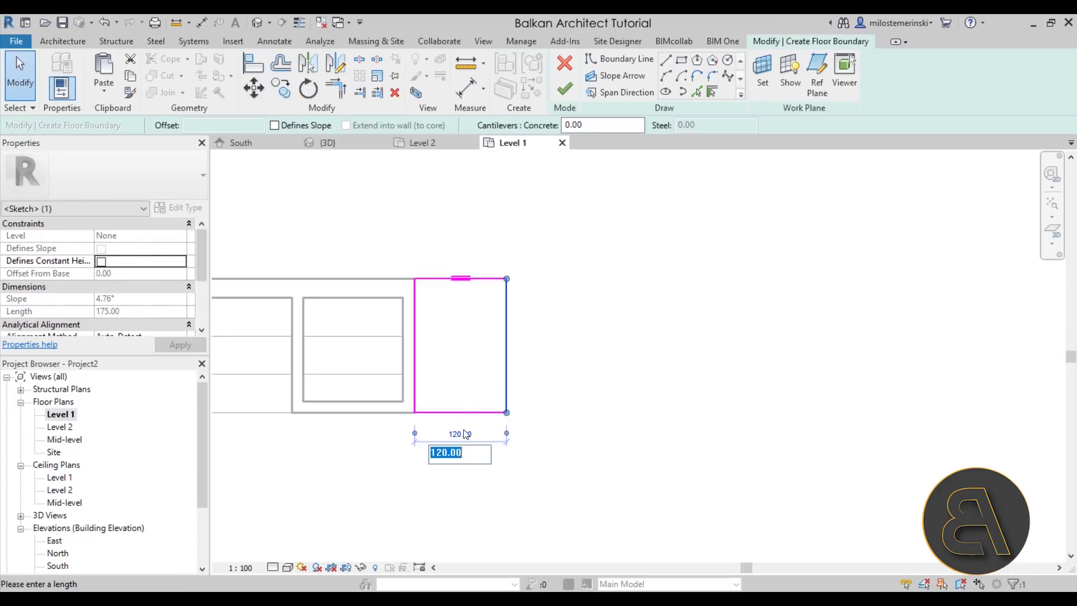
click(466, 422)
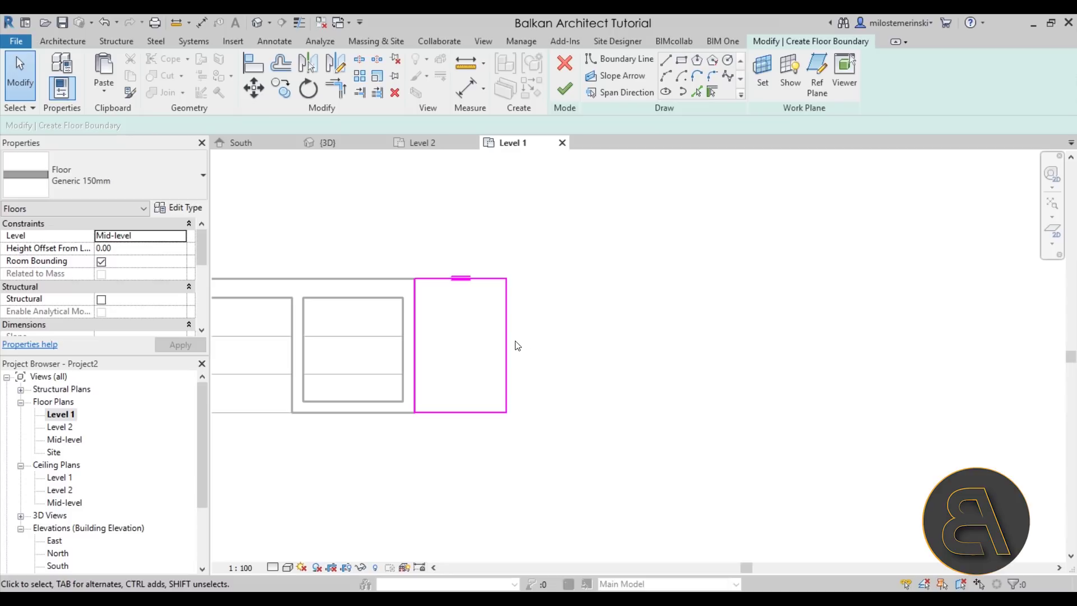
click(461, 434)
key(Escape)
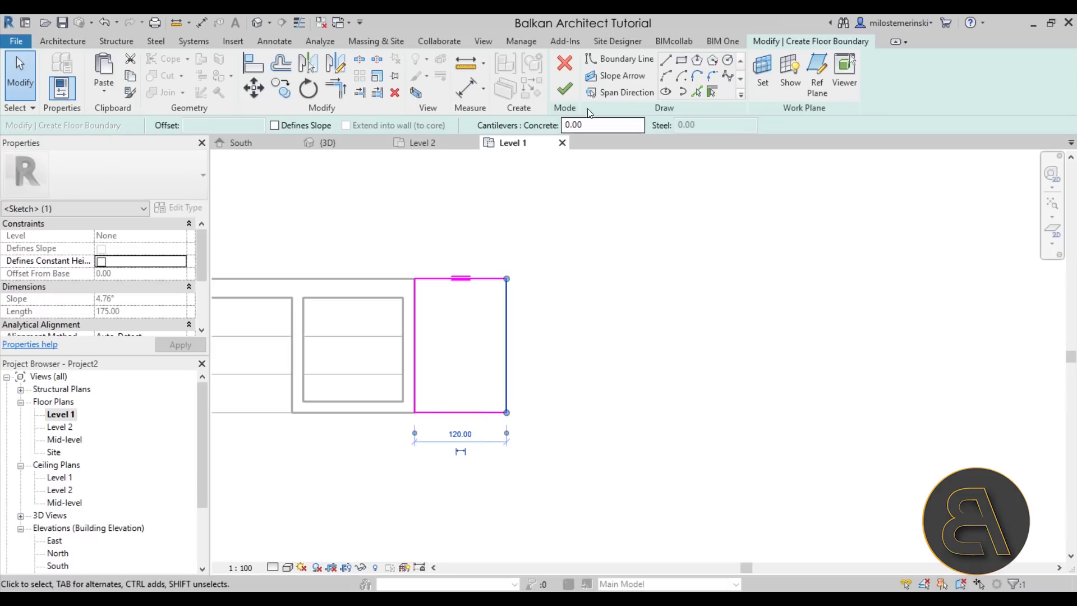
click(566, 88)
click(532, 238)
scroll(533, 240, down, 2)
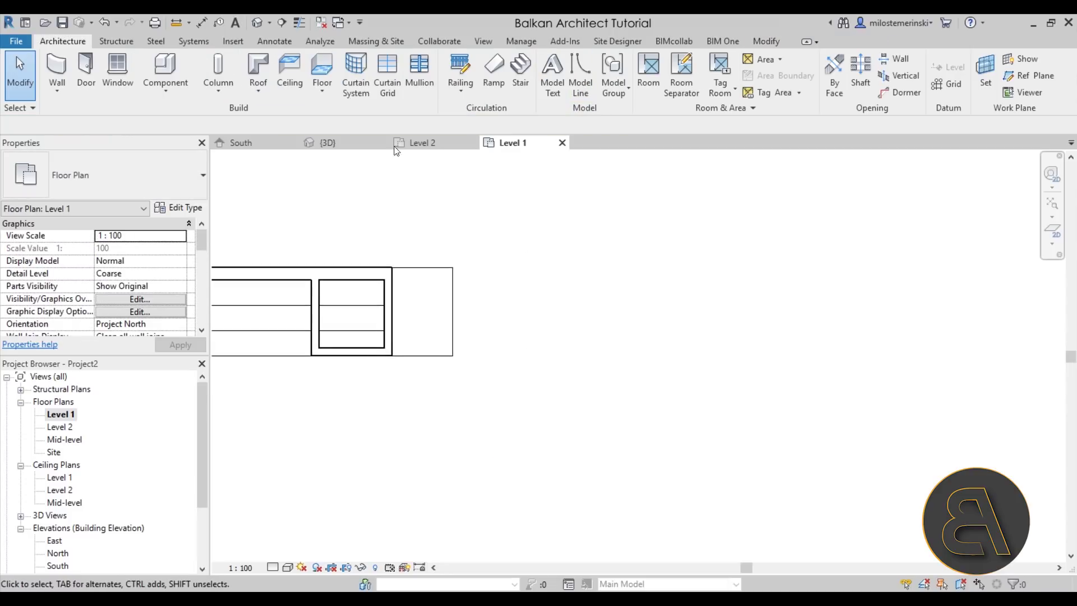
click(268, 25)
shift+middle_drag(361, 512, 539, 288)
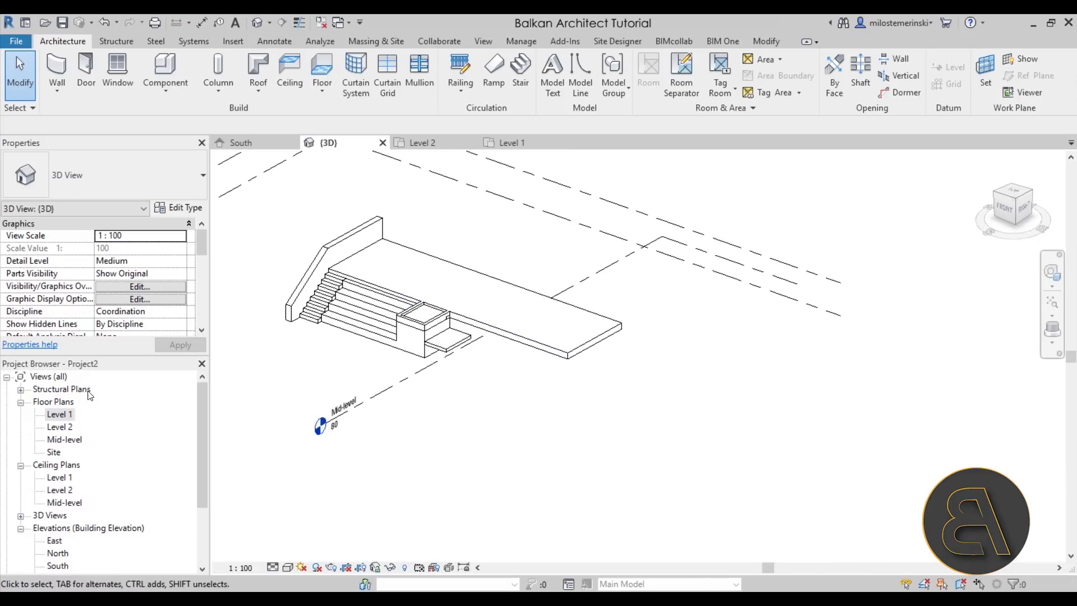
- In the Level 1 plan, start a ramp floor and sketch a rectangle about 400 cm long from the midpoint of the landing's outer edge
double_click(60, 415)
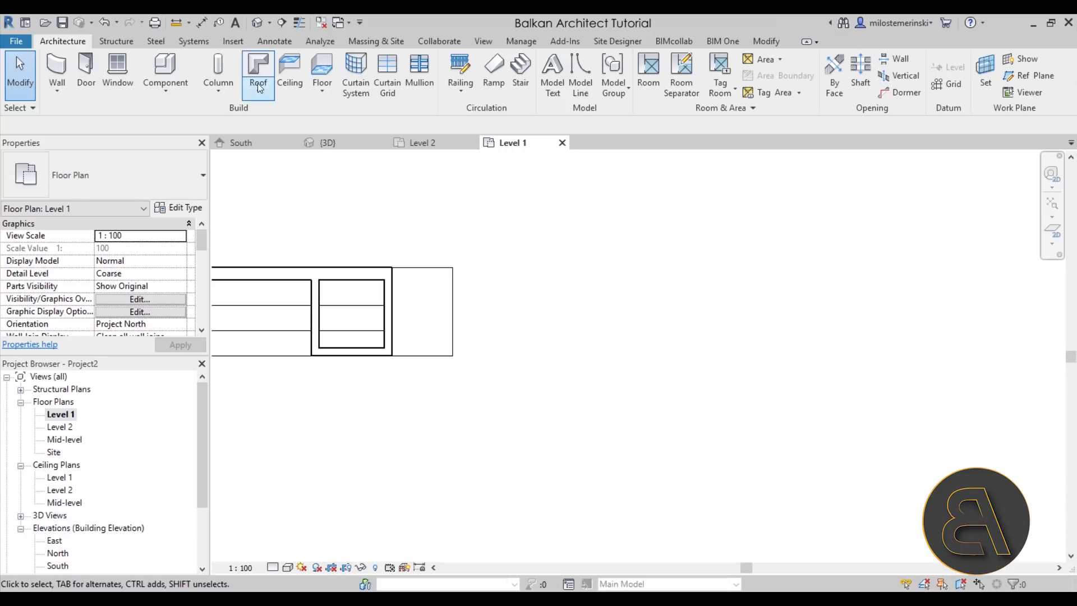
click(322, 70)
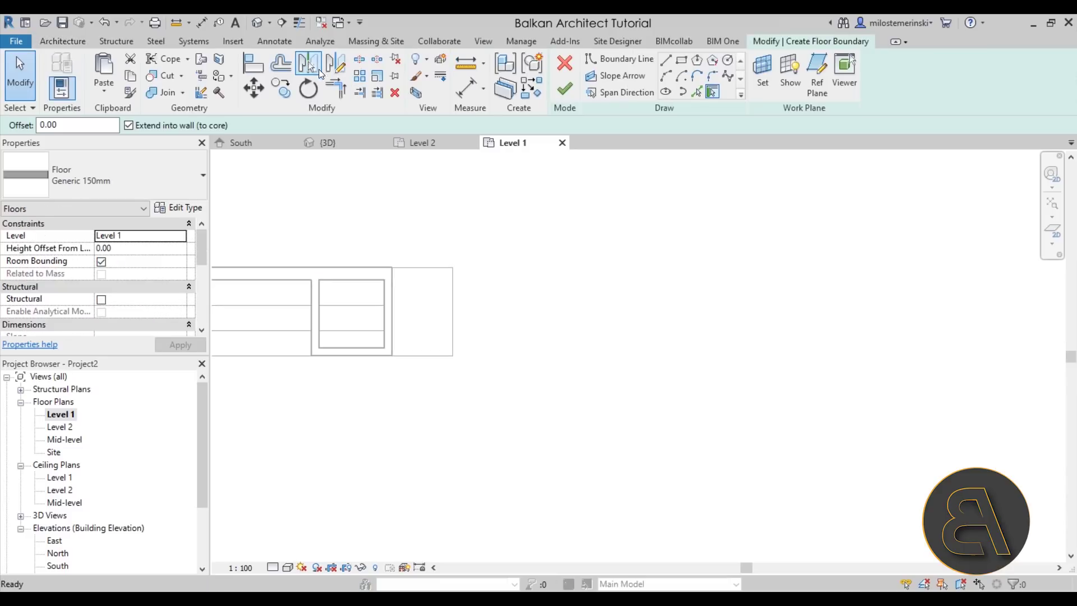
click(683, 63)
click(453, 312)
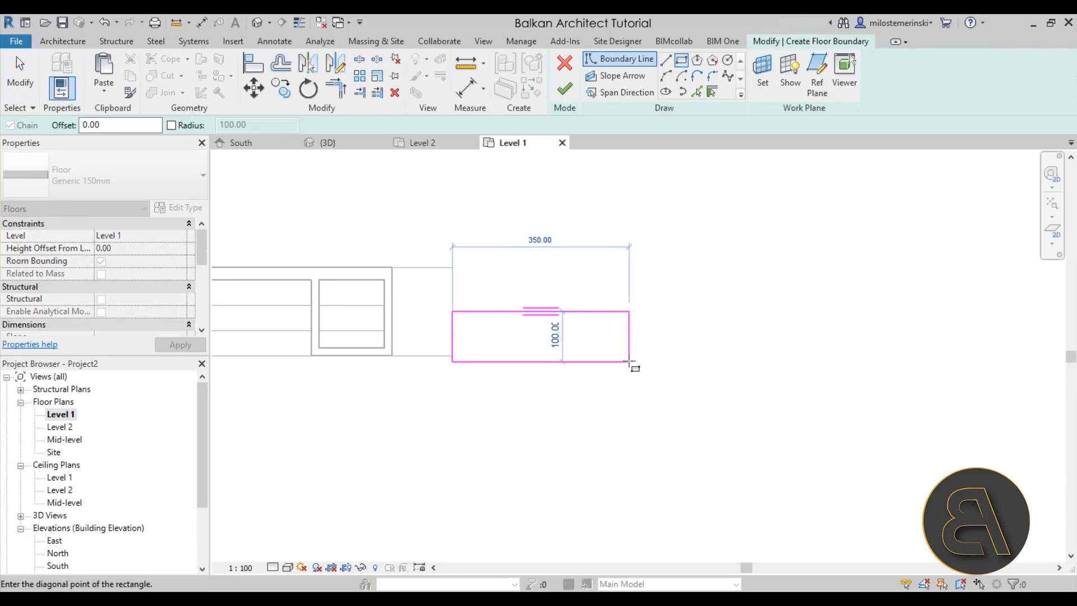
click(655, 356)
key(Escape)
key(Escape)
- Shift the front edge of the ramp boundary inward, then align it with the landing's front edge
click(525, 357)
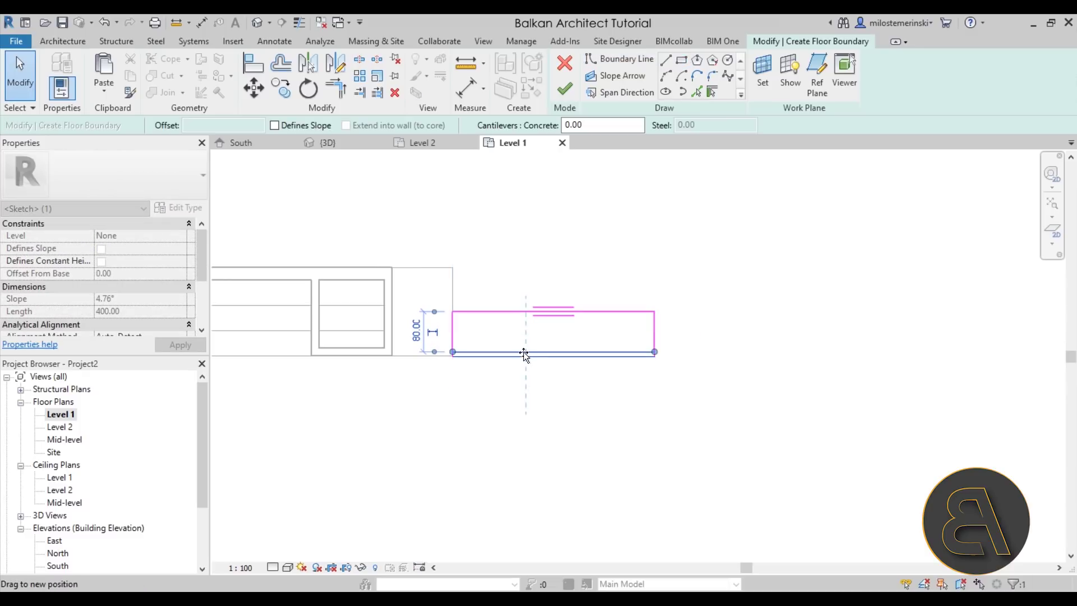
drag(526, 348, 526, 338)
click(492, 378)
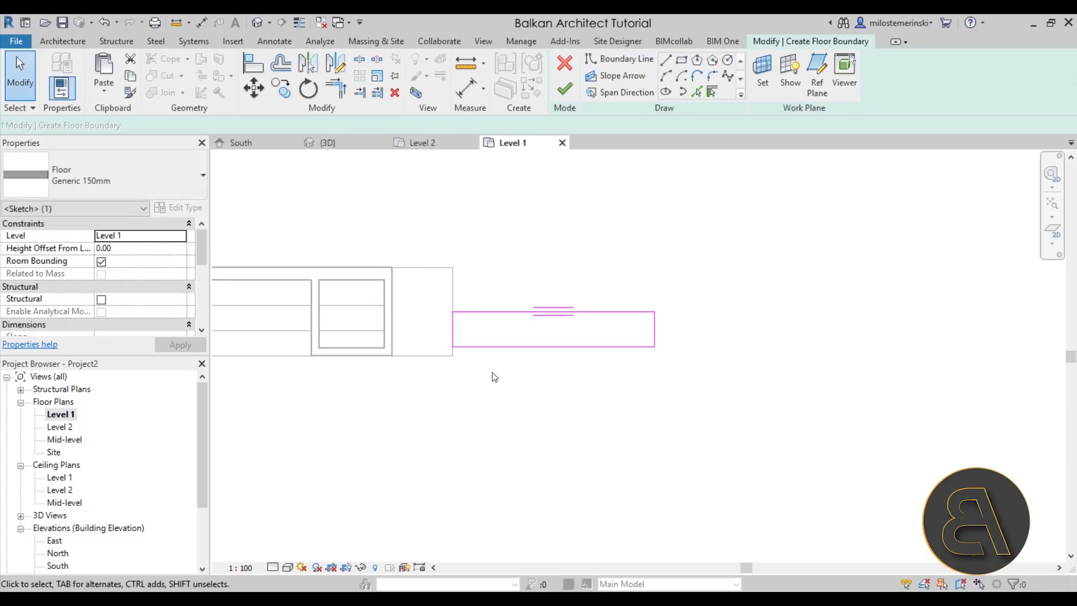
key(a)
key(l)
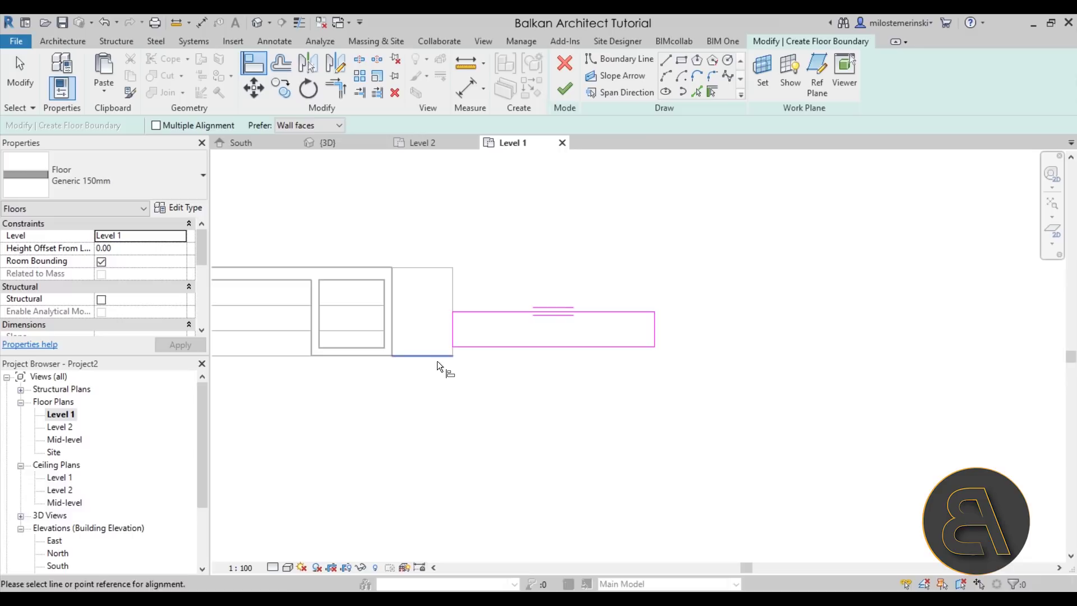
click(436, 357)
click(476, 347)
key(Escape)
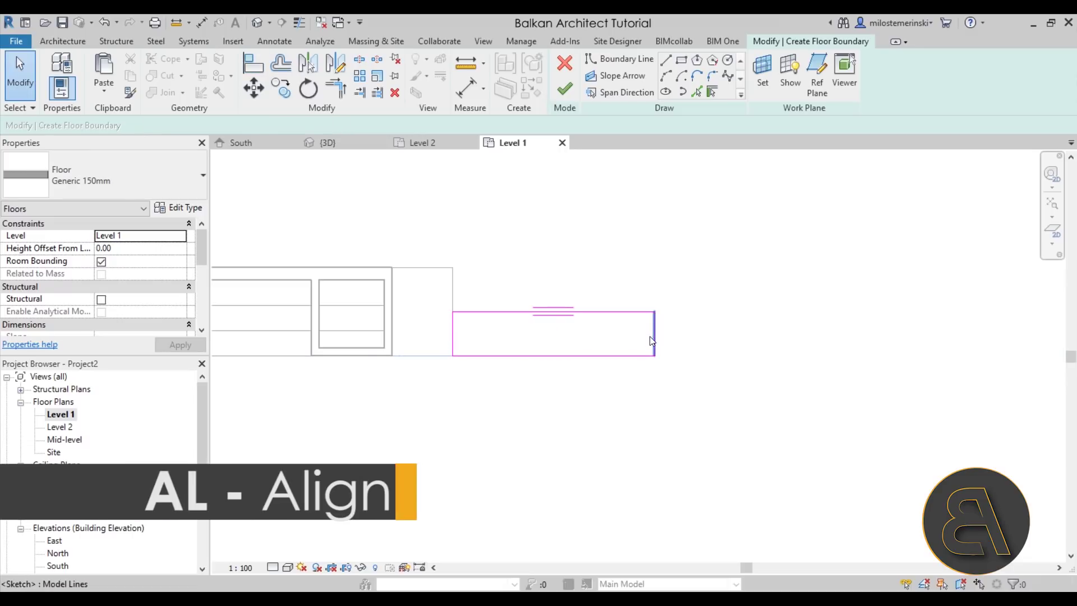
- Set the ramp boundary's length to 500 cm by repositioning its outer end edge
click(654, 336)
click(552, 377)
text(50)
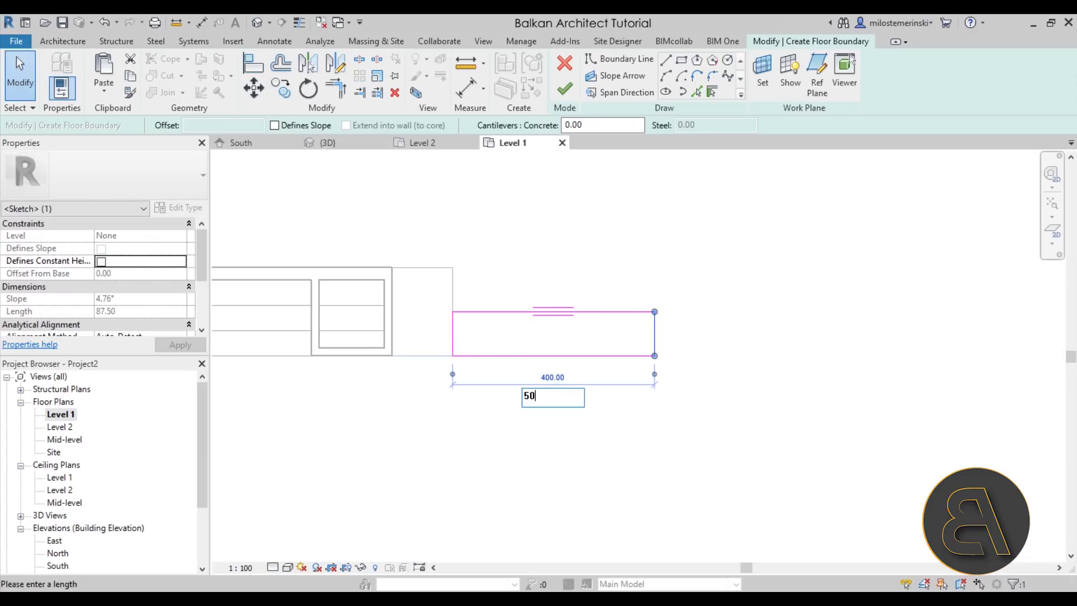
text(0)
key(Return)
key(Escape)
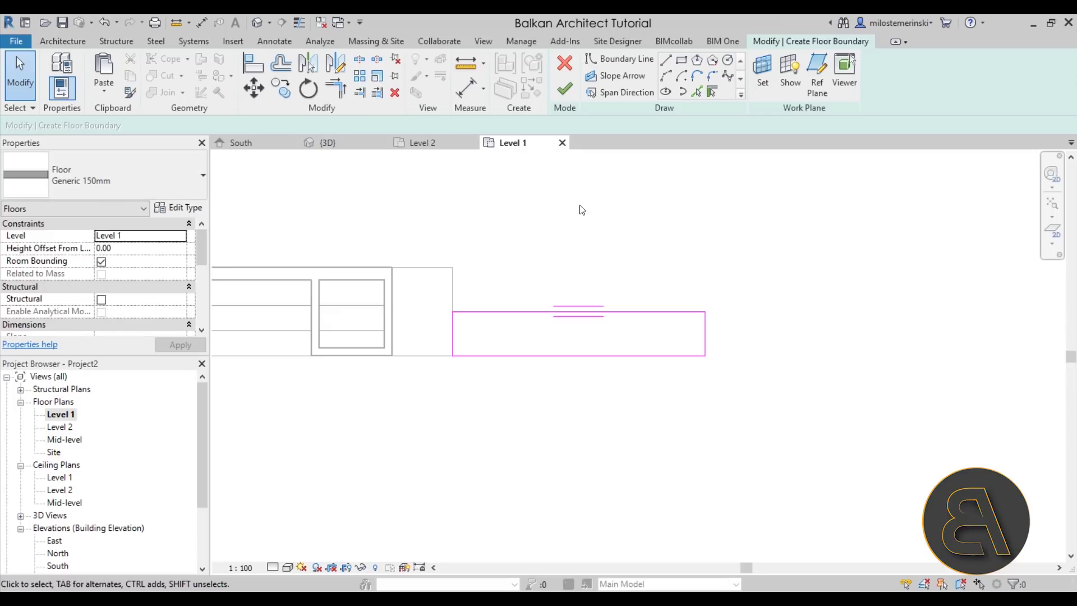
- Add a slope arrow along the ramp's centreline, from its outer end to the landing
click(618, 76)
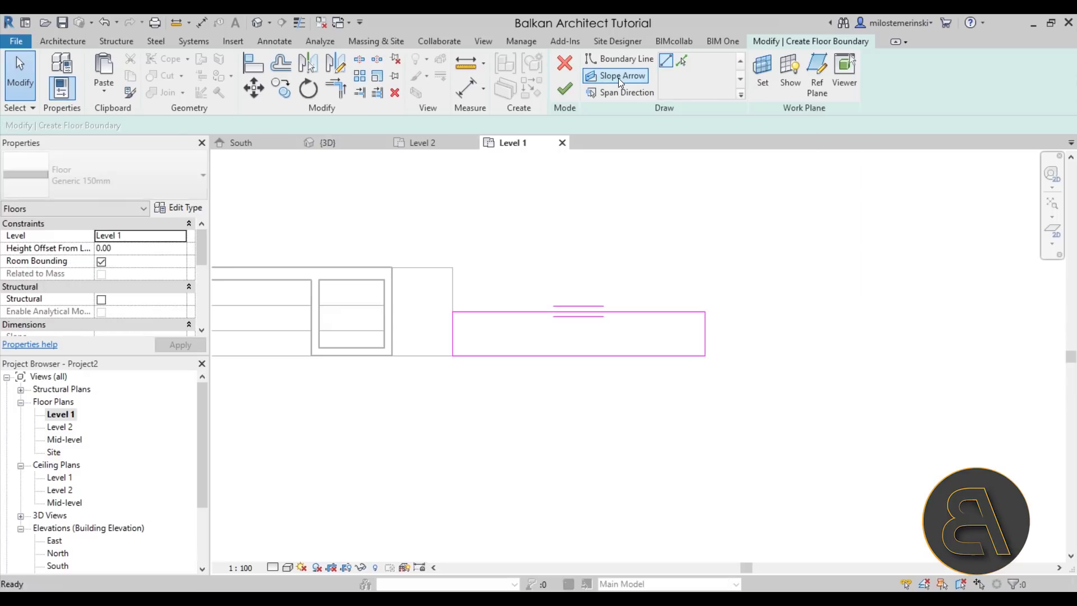
click(706, 335)
click(453, 334)
key(Escape)
key(Escape)
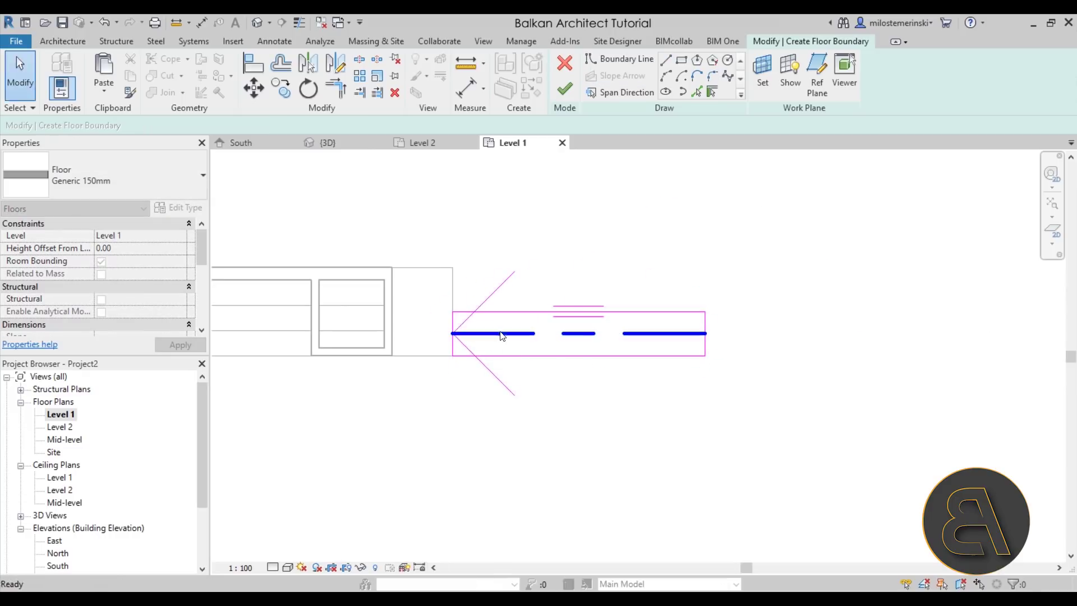
- Set the slope arrow's tail to Level 1 with a 0.00 height offset and its head to Mid-level
click(502, 336)
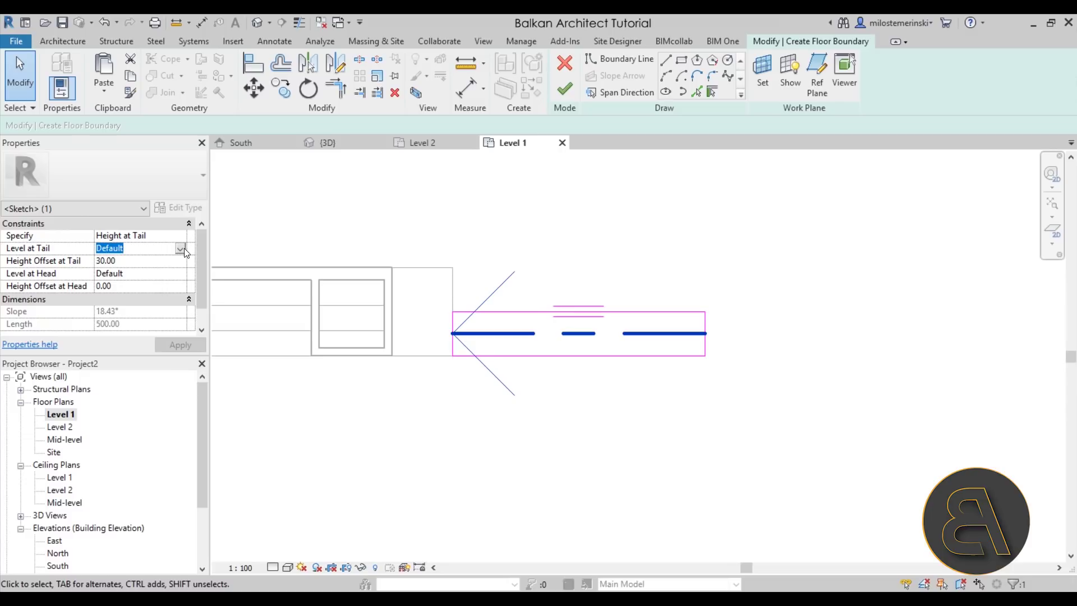
click(180, 249)
click(124, 273)
click(168, 273)
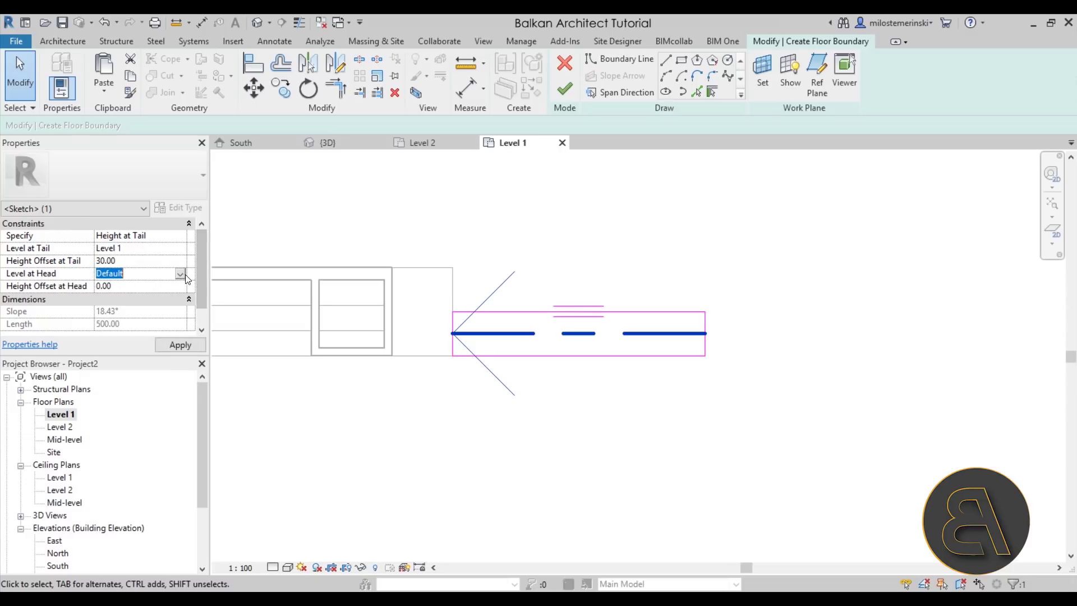
click(180, 273)
click(112, 308)
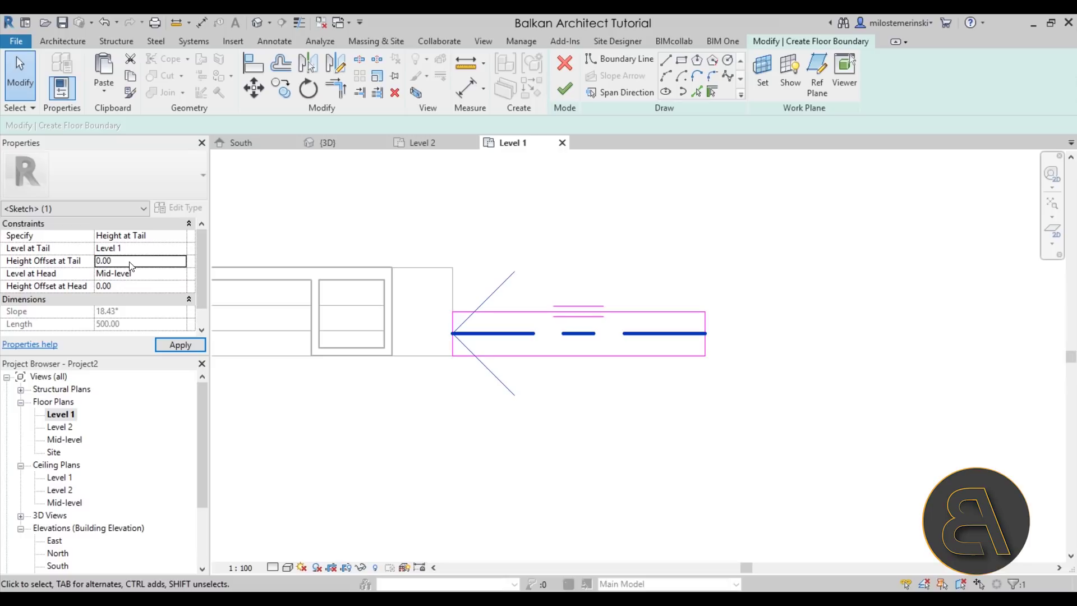
click(296, 372)
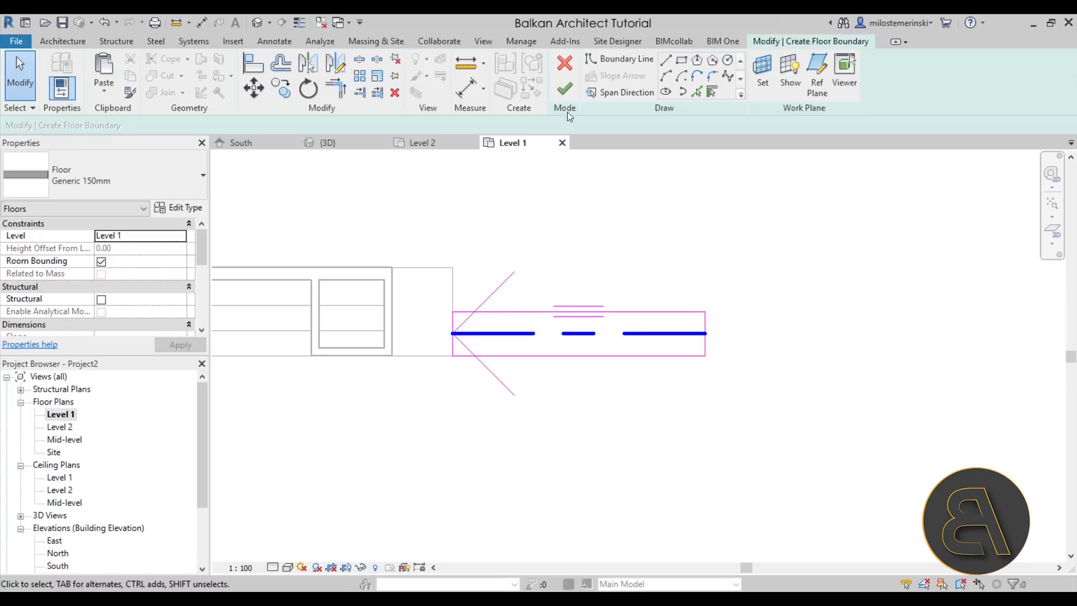
- Finish the sloped floor sketch and inspect the ramp in the 3D view
click(564, 88)
click(257, 22)
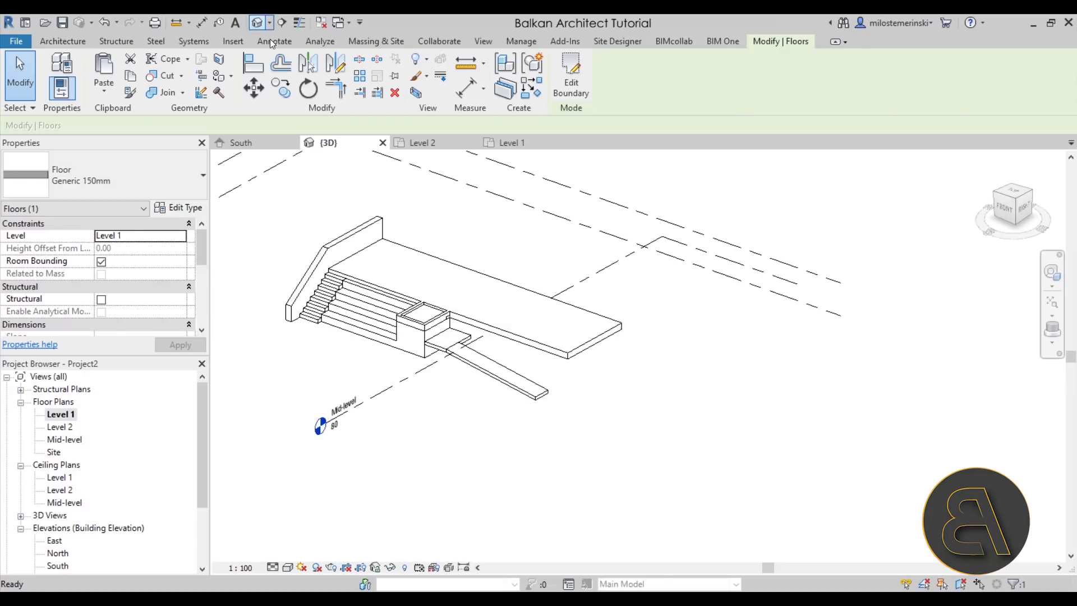
shift+middle_drag(426, 297, 553, 379)
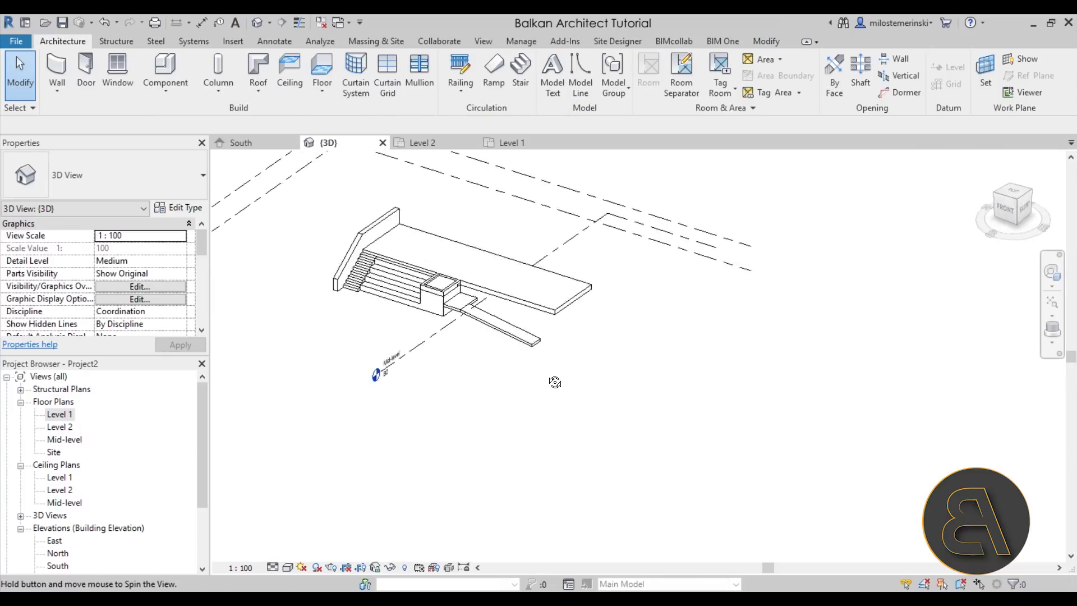
- Mirror the sloped ramp floor about its inner long edge to create a second ramp directly beside it
scroll(421, 332, up, 3)
scroll(391, 324, up, 1)
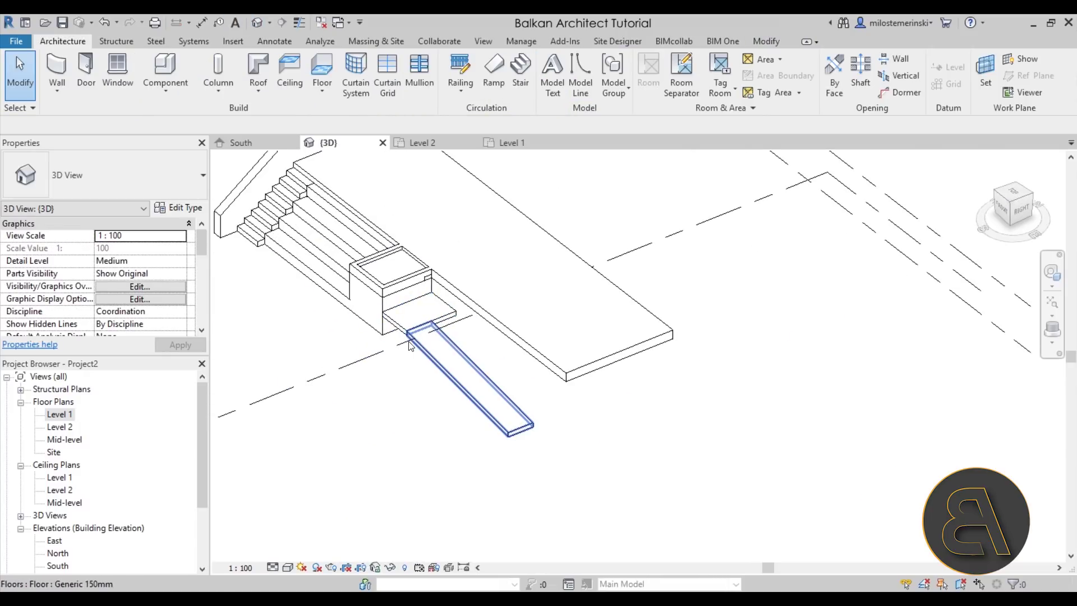
click(410, 345)
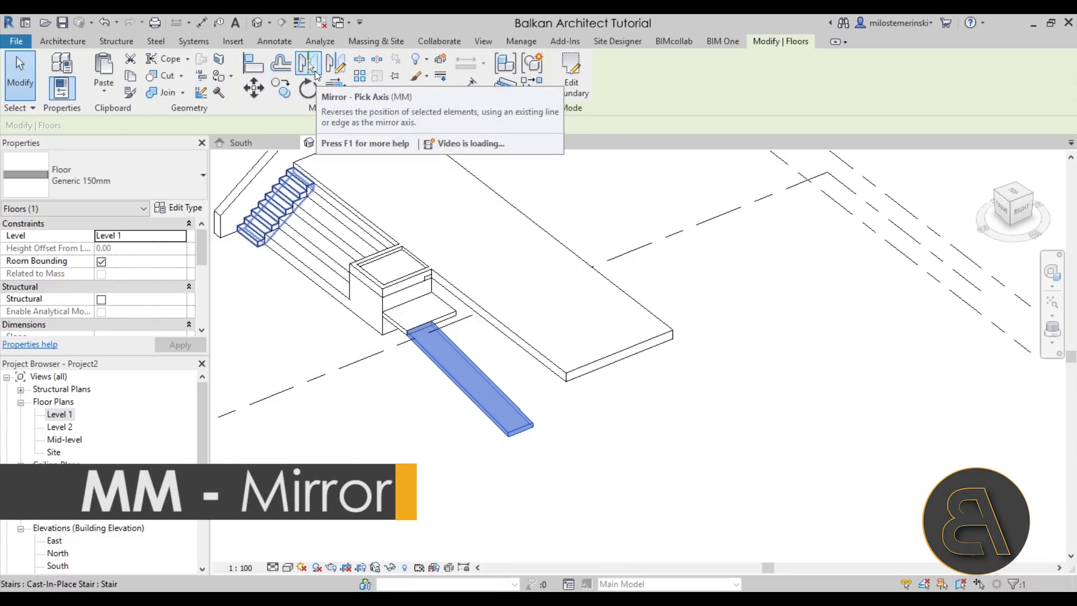
key(m)
key(m)
click(459, 353)
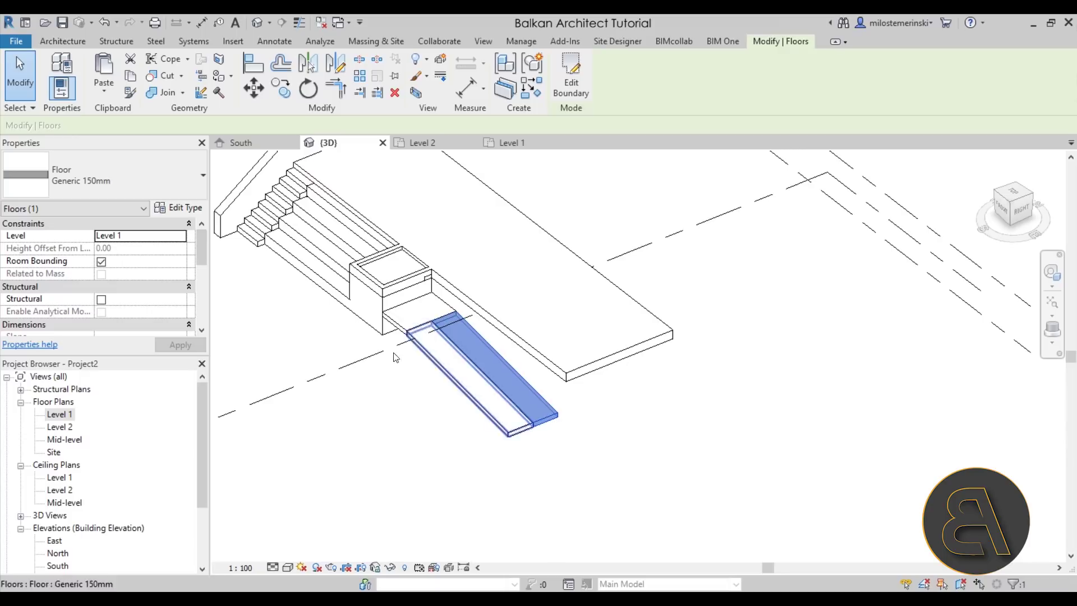
- Edit the mirrored ramp's boundary so its slope arrow has Level 2 as Level at Tail, and finish the sketch
click(568, 85)
click(465, 363)
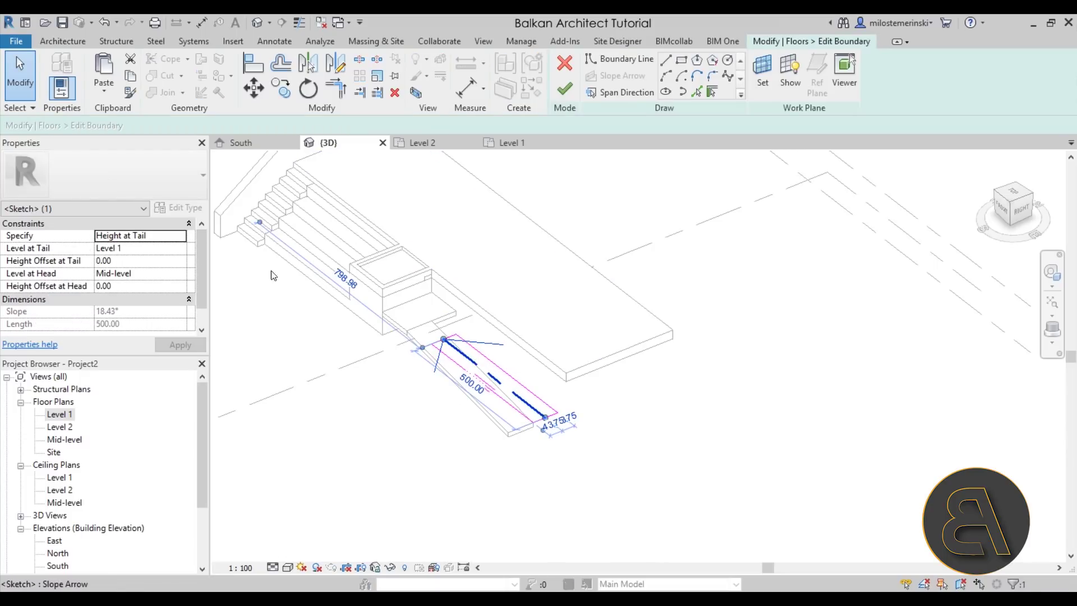
click(181, 251)
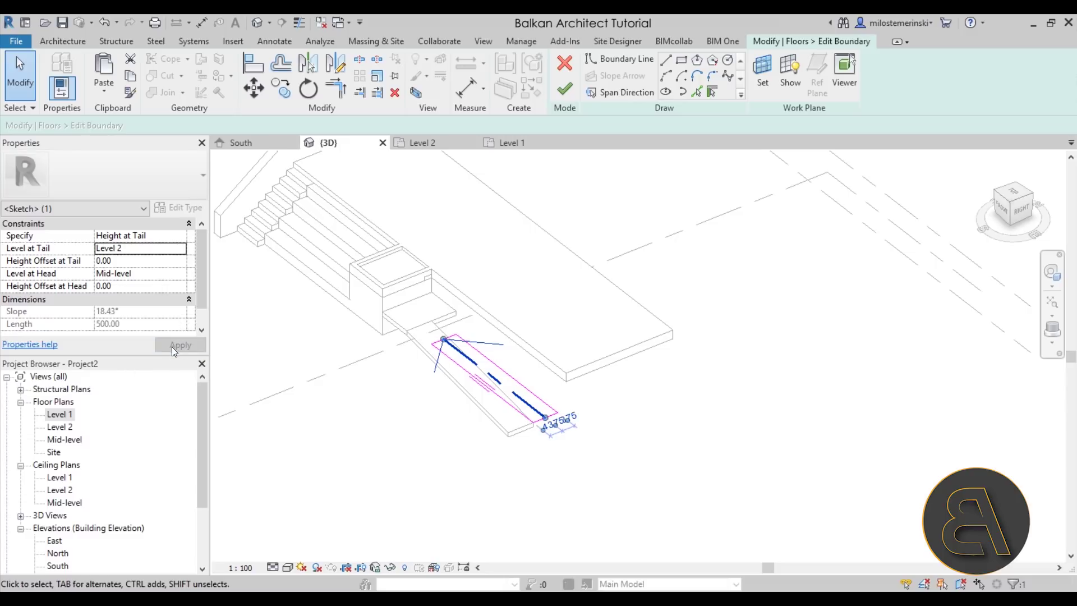
click(564, 89)
click(382, 443)
- Open the boundary of the upper Generic 300mm floor for editing and show it in the Level 2 floor plan
shift+middle_drag(382, 443, 537, 382)
scroll(538, 383, up, 2)
click(537, 383)
scroll(537, 383, down, 2)
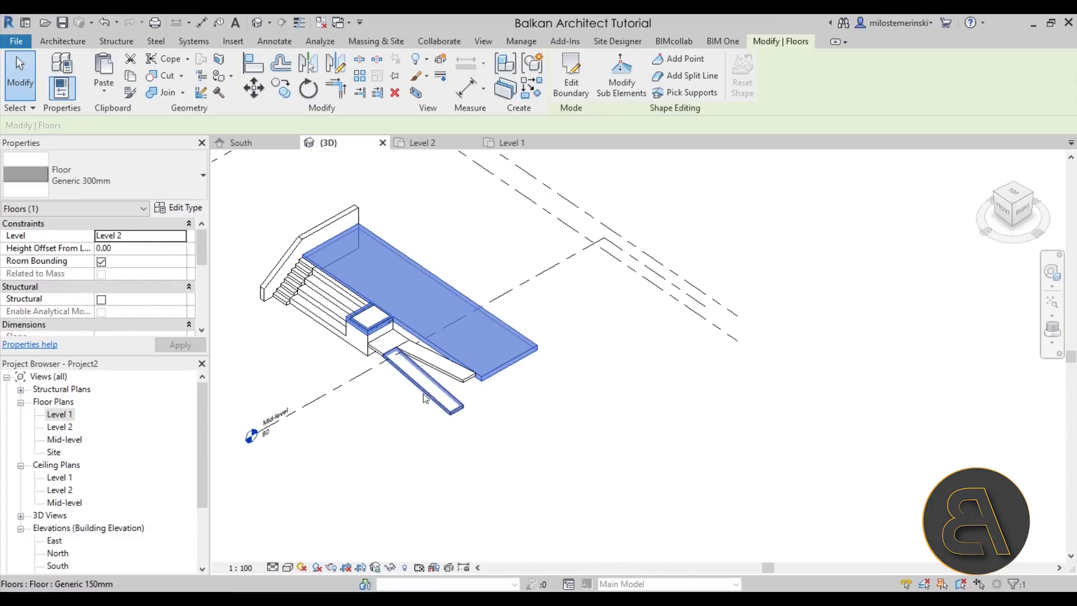
shift+middle_drag(508, 391, 511, 394)
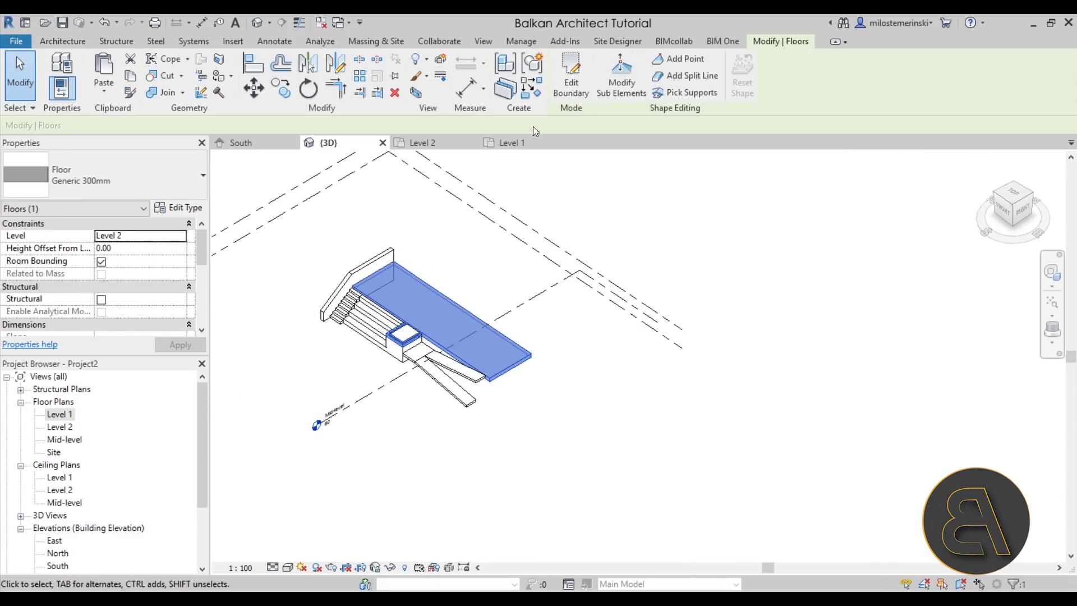
click(571, 79)
shift+middle_drag(506, 333, 517, 377)
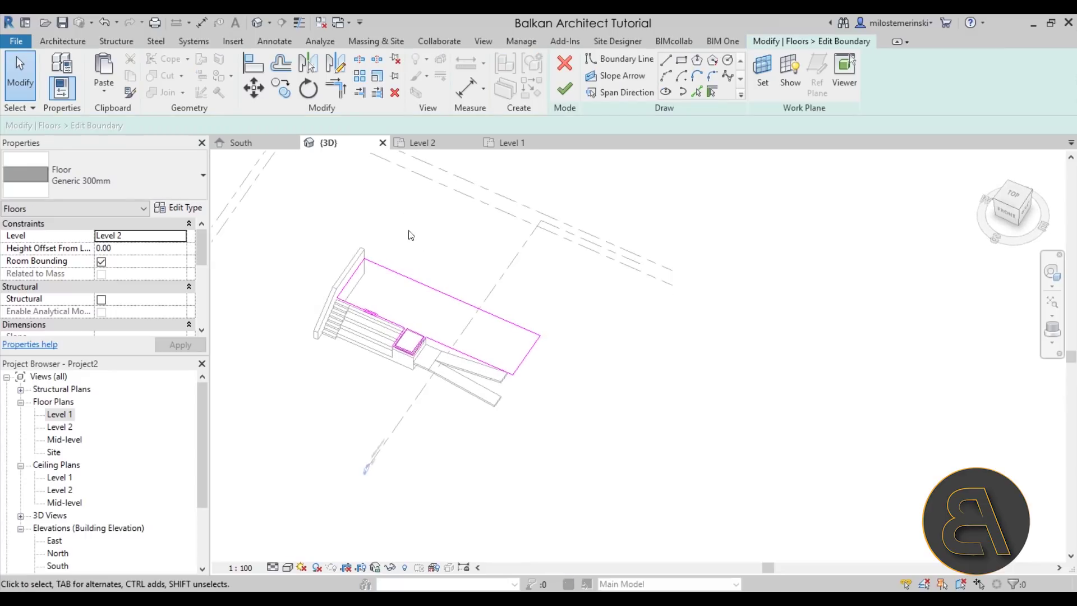
click(429, 143)
scroll(659, 327, down, 2)
scroll(659, 328, up, 1)
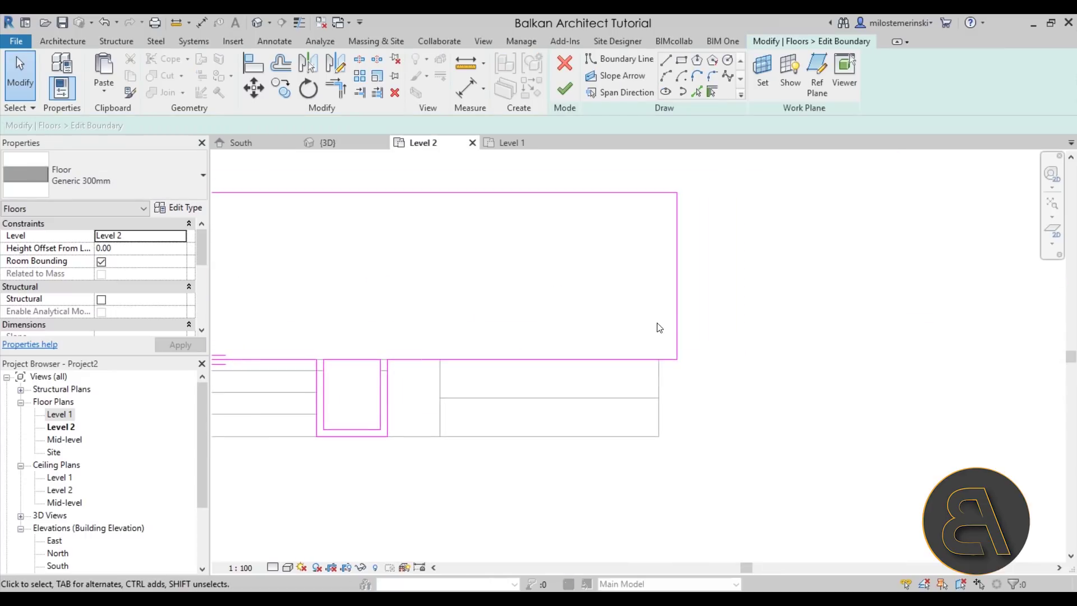
- Move the end edge of the upper floor's boundary out to 120 beyond the end of the ramps
drag(674, 321, 751, 319)
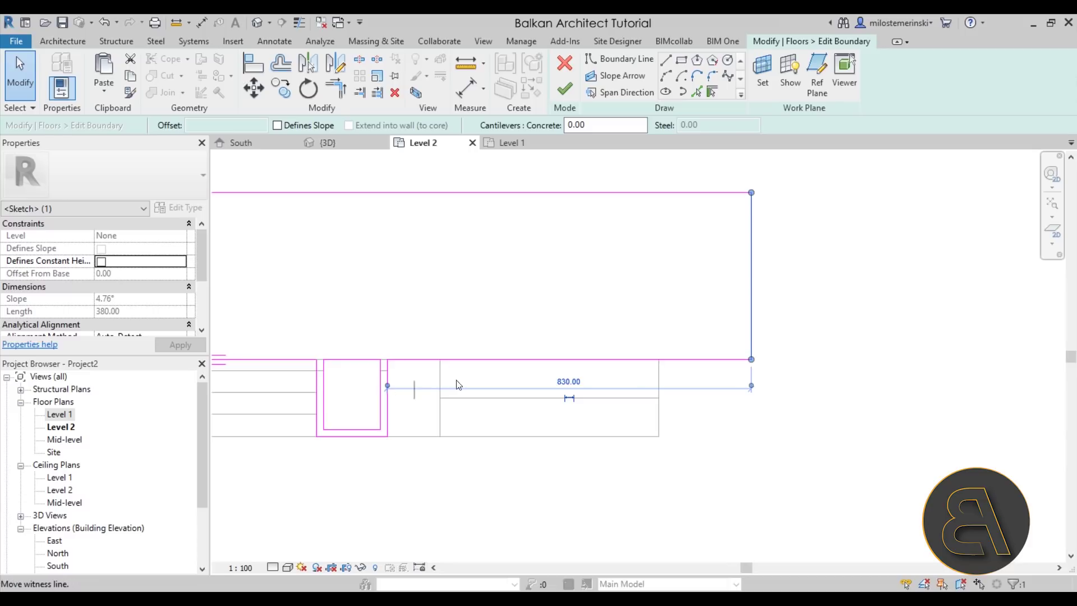
click(665, 381)
click(705, 382)
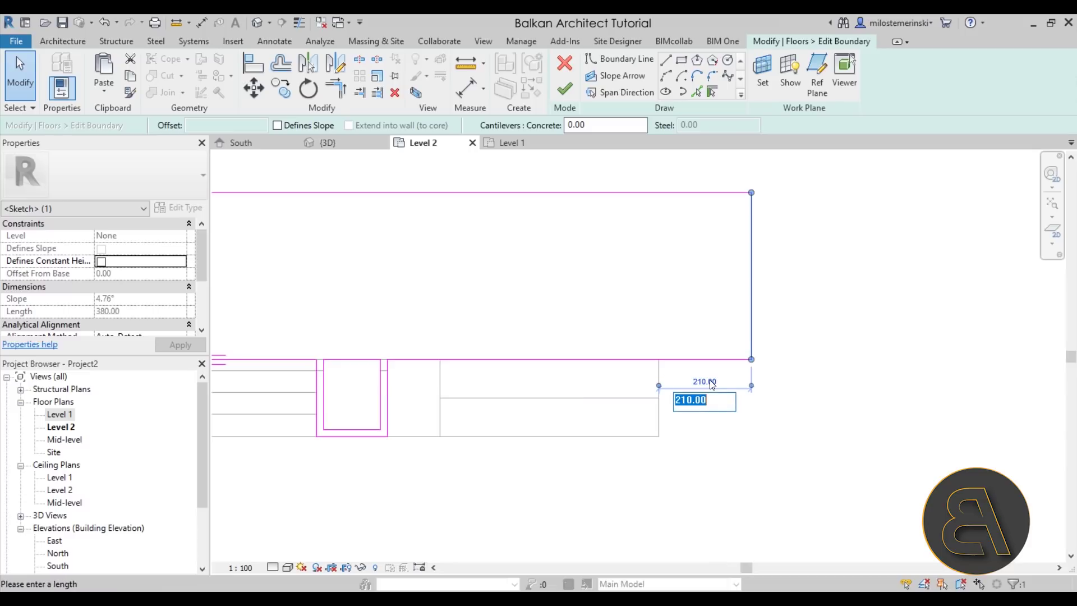
text(120)
key(Return)
click(687, 306)
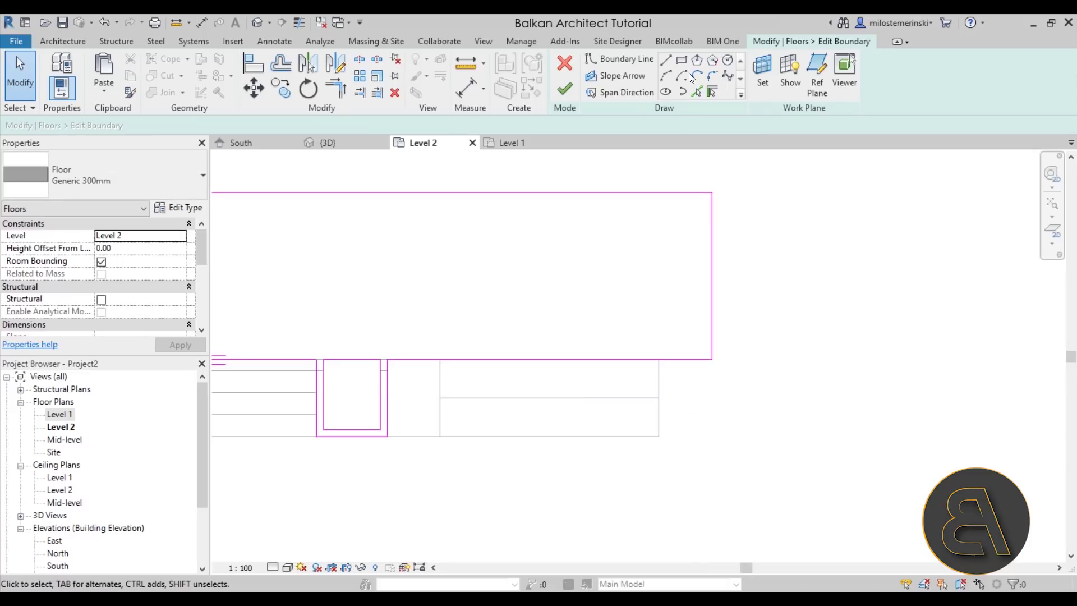
- Add boundary lines along the upper ramp's end and from its outer corner to the floor's end edge line
click(666, 60)
click(659, 399)
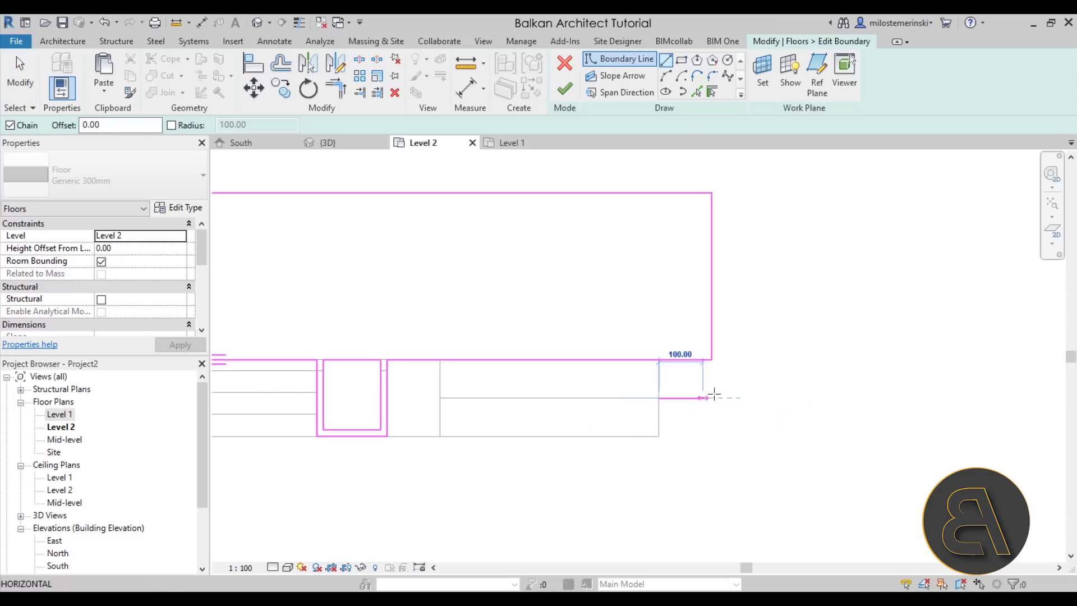
click(712, 398)
key(Escape)
key(Escape)
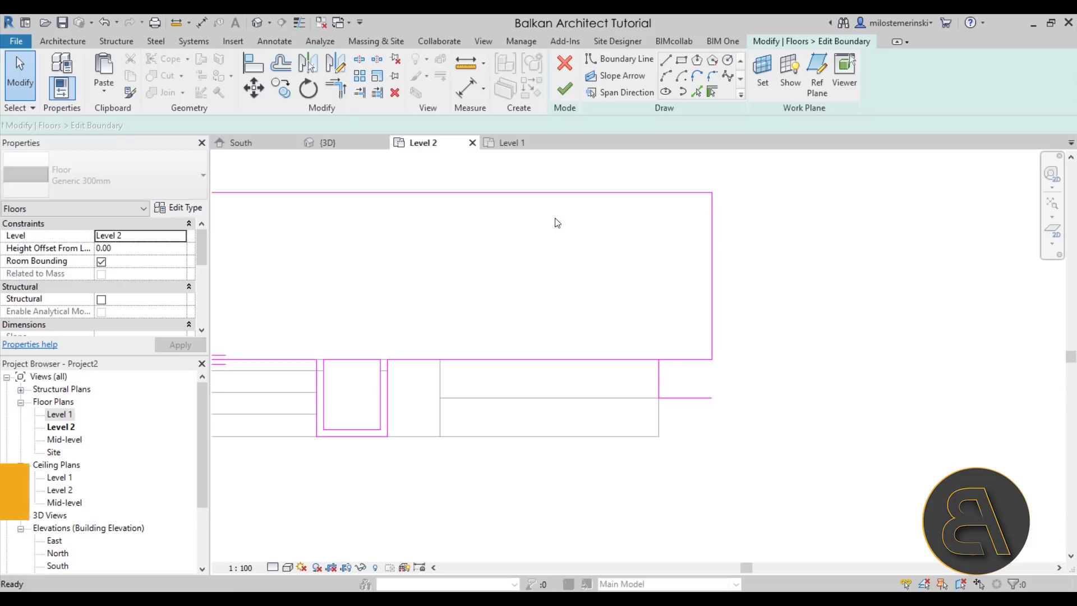
- Trim the new boundary lines into a closed outline and finish the floor without attaching walls to its bottom
click(682, 359)
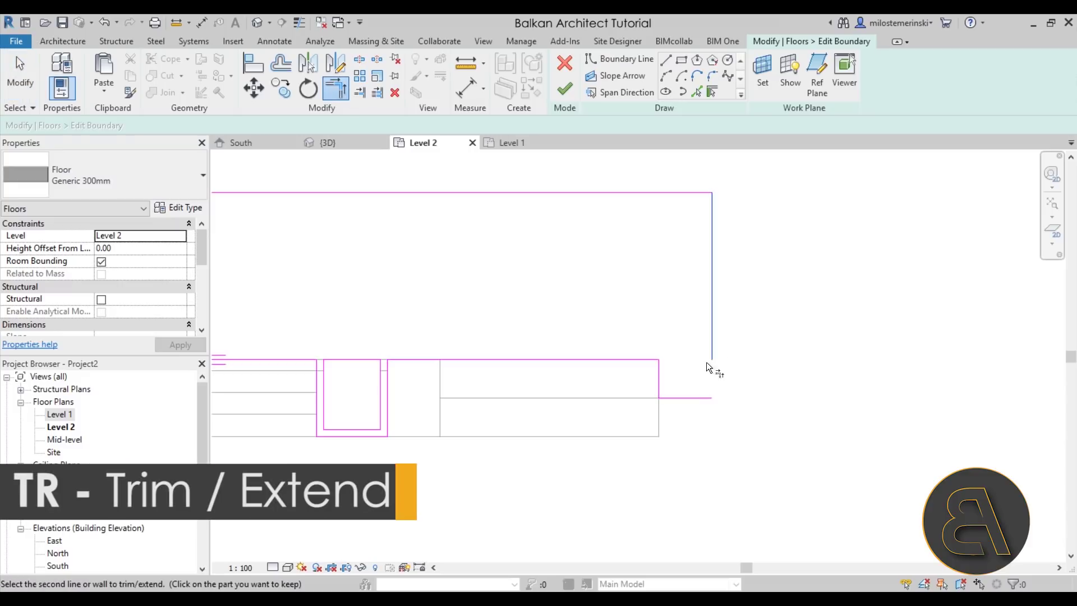
click(688, 396)
click(565, 88)
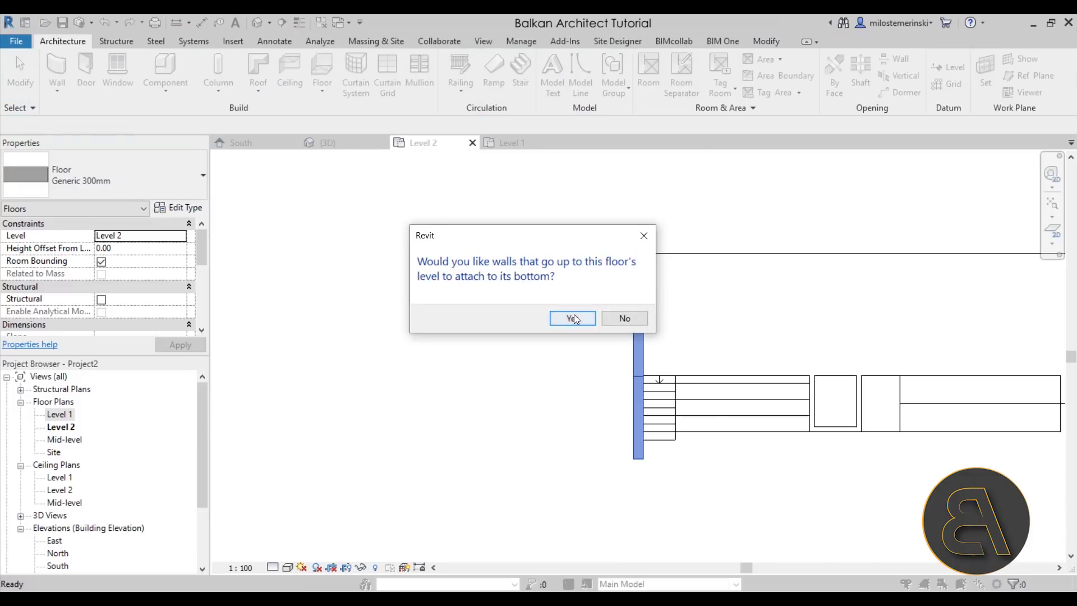
click(638, 322)
click(552, 370)
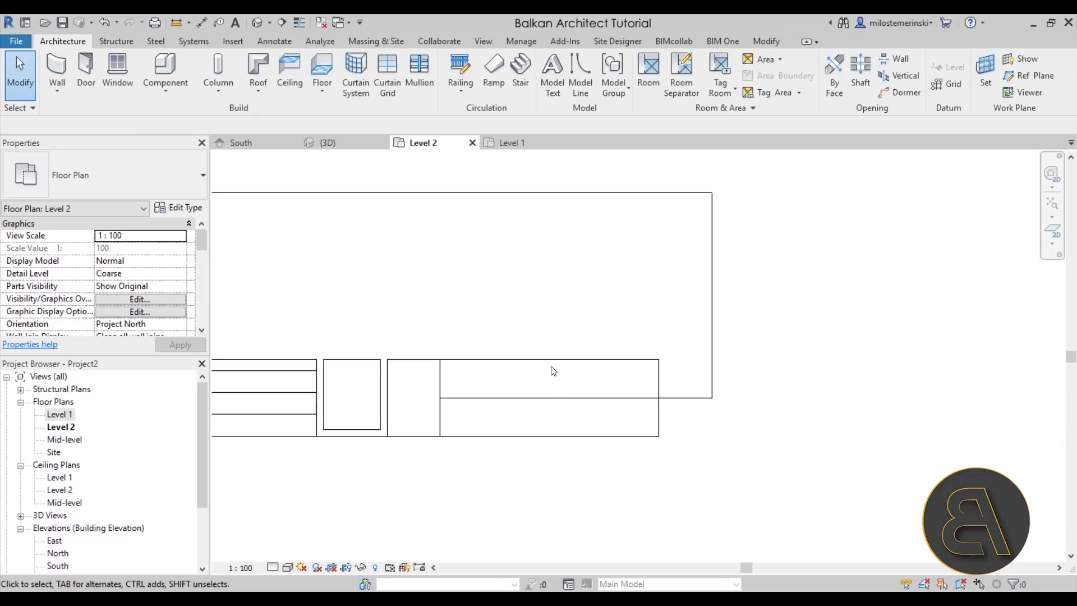
- Sketch a rectangular Generic 150mm floor boundary on Level 1 around the stairs and ramps, starting at the wall's outer corner and about 810 deep
click(257, 23)
shift+middle_drag(538, 337, 515, 321)
scroll(515, 321, up, 6)
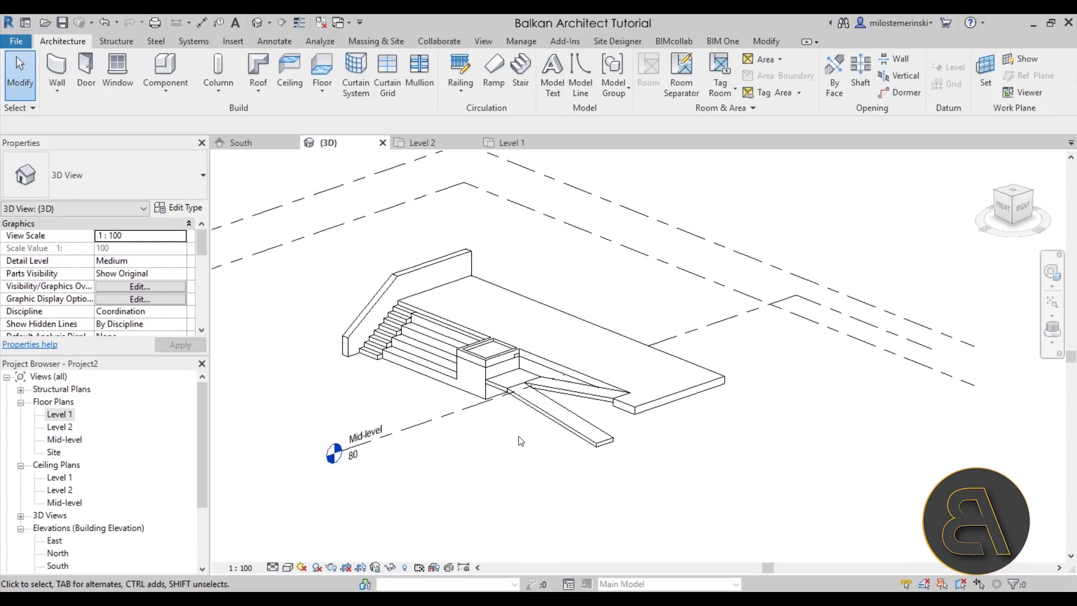
scroll(539, 447, up, 3)
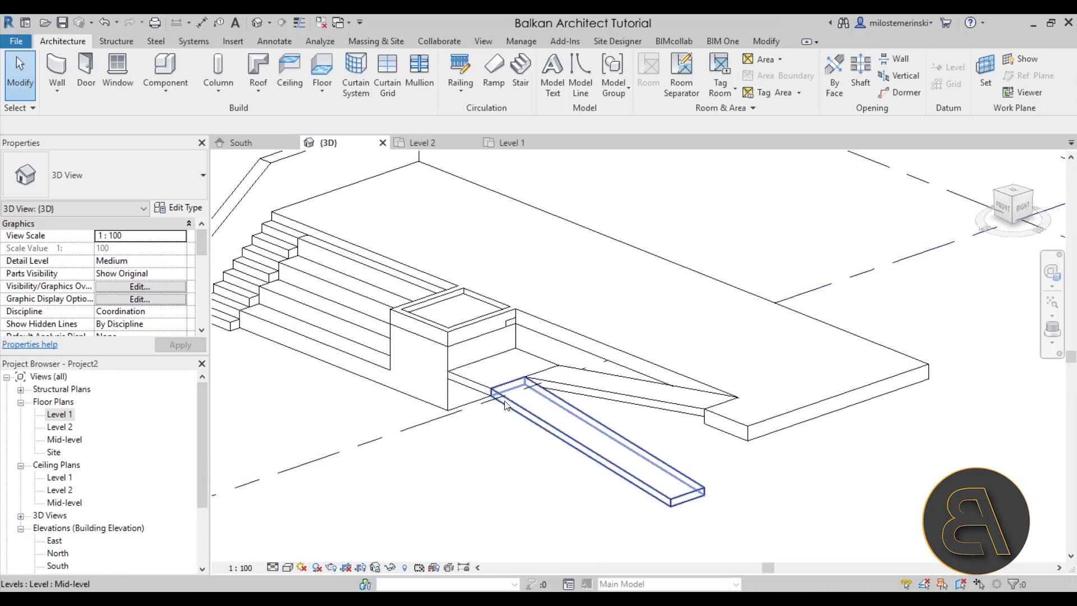
scroll(470, 409, down, 2)
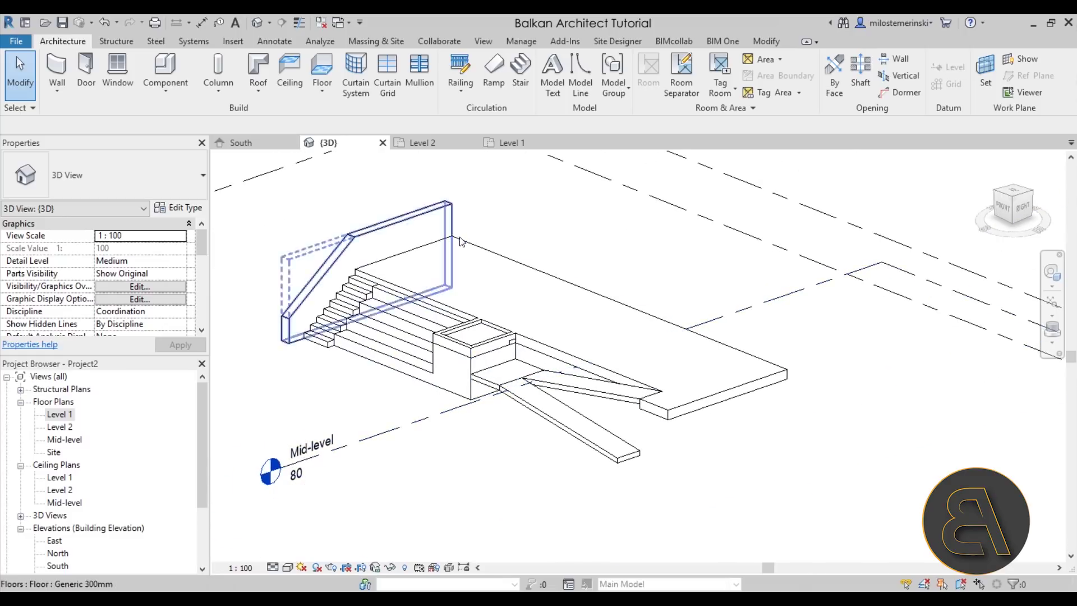
click(322, 69)
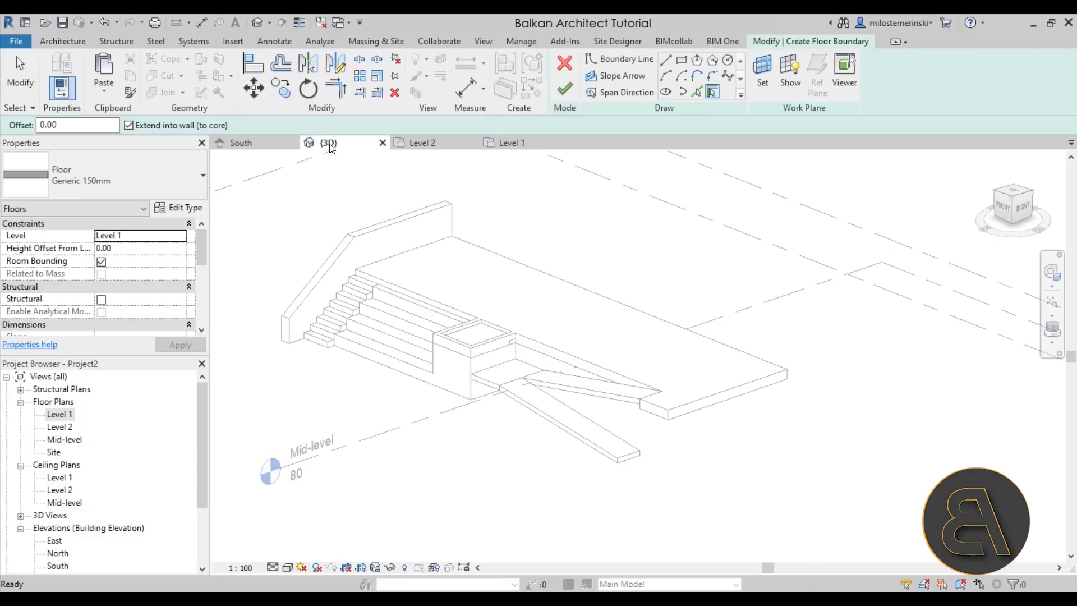
click(512, 142)
scroll(444, 259, down, 3)
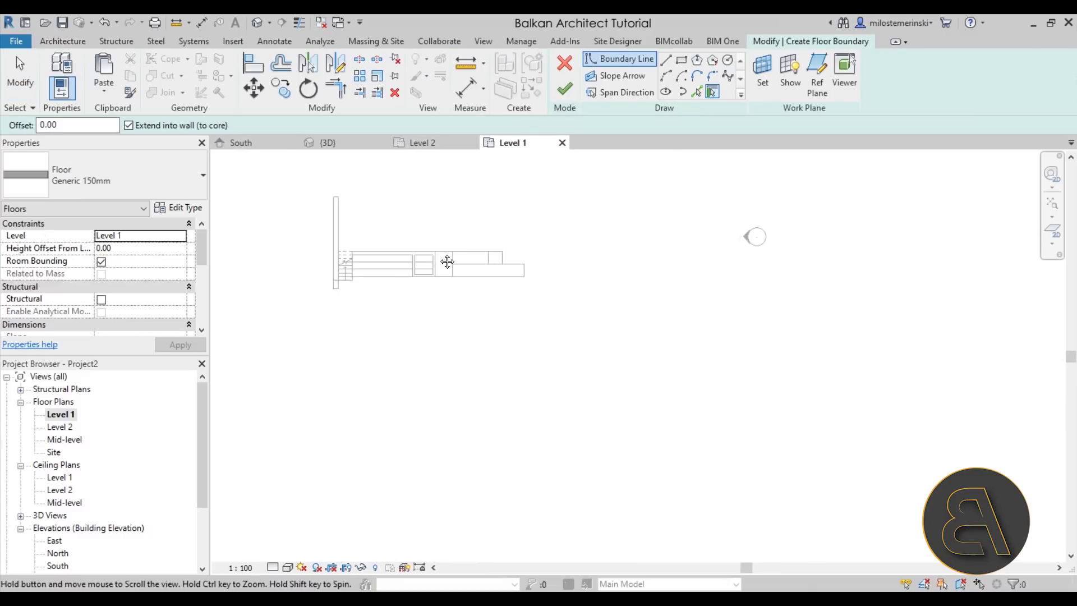
click(682, 62)
click(333, 238)
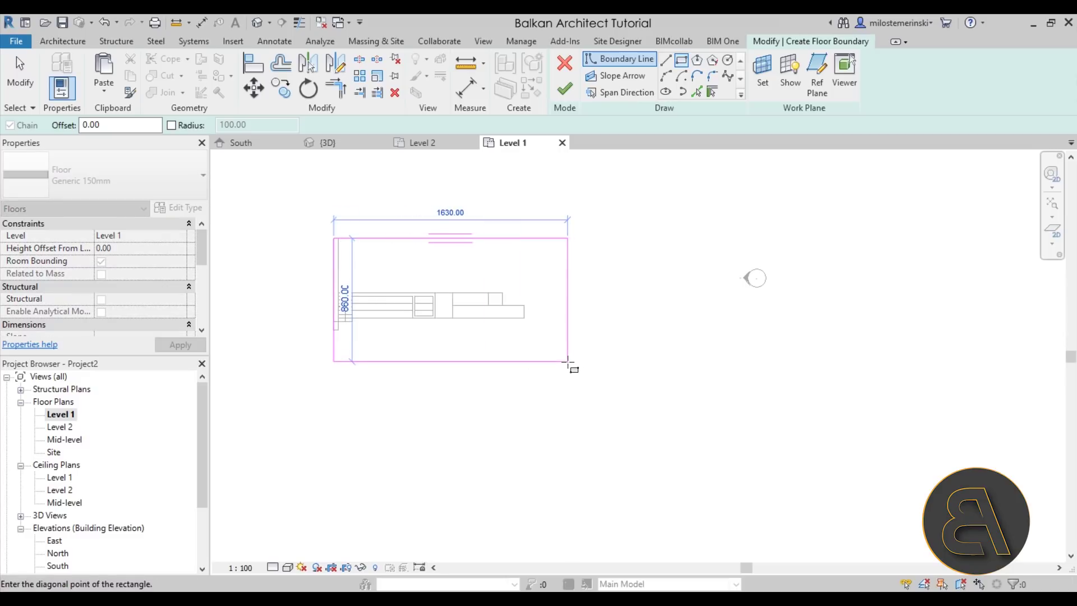
click(568, 359)
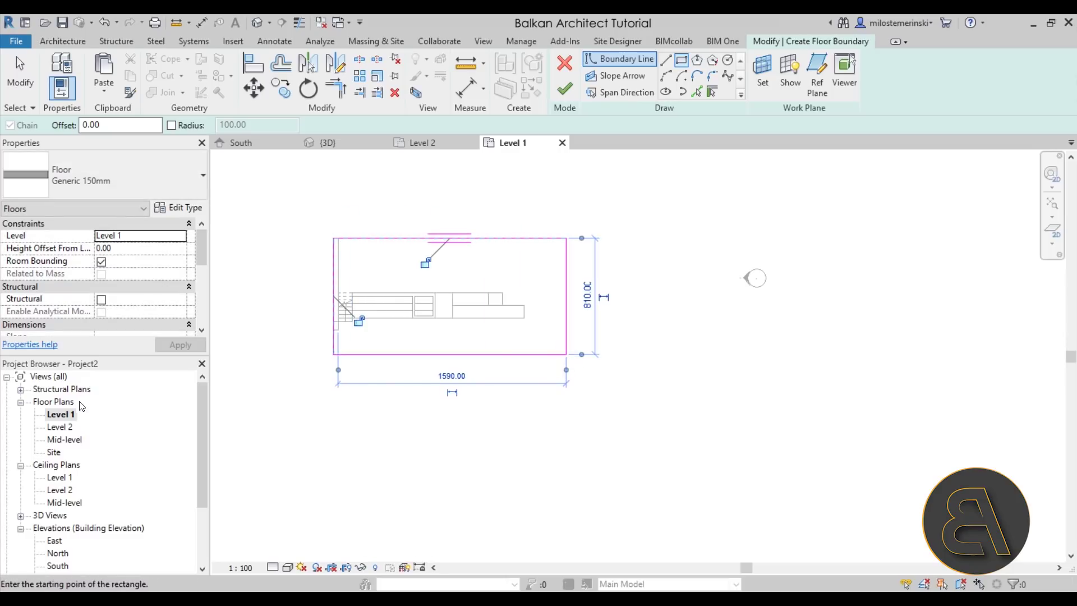
- Align the ground floor's end edge with the upper floor's edge in the Level 2 plan, finish it and return to 3D
double_click(59, 427)
drag(788, 362, 705, 356)
click(566, 89)
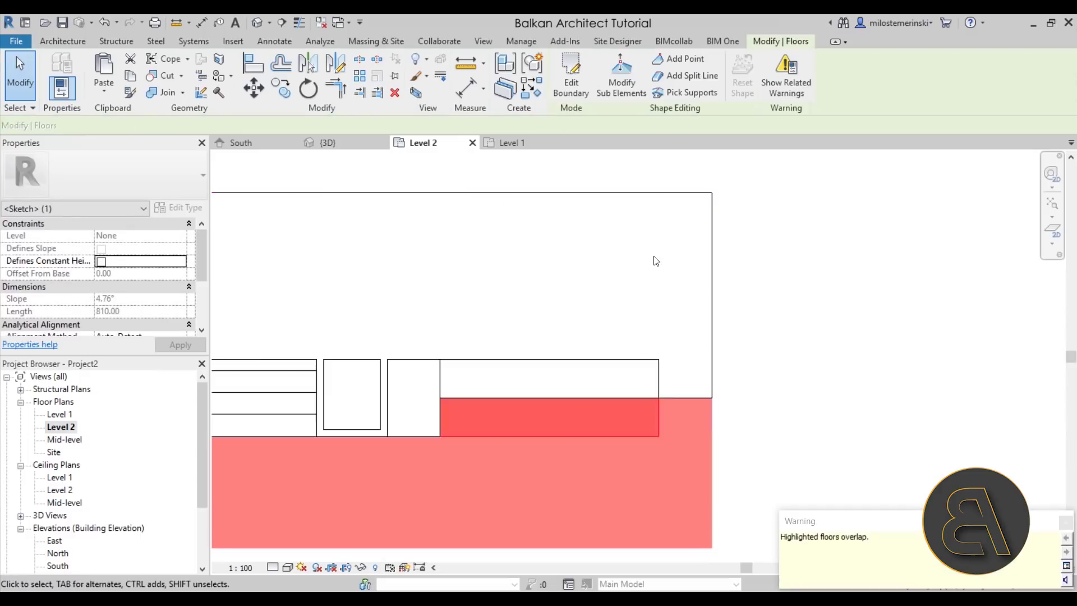
scroll(764, 348, down, 2)
click(765, 349)
click(257, 23)
mouse_move(628, 314)
shift+middle_down()
mouse_move(608, 250)
mouse_move(603, 268)
mouse_move(490, 254)
mouse_move(502, 289)
mouse_move(640, 353)
mouse_move(608, 403)
mouse_move(557, 379)
shift+middle_up()
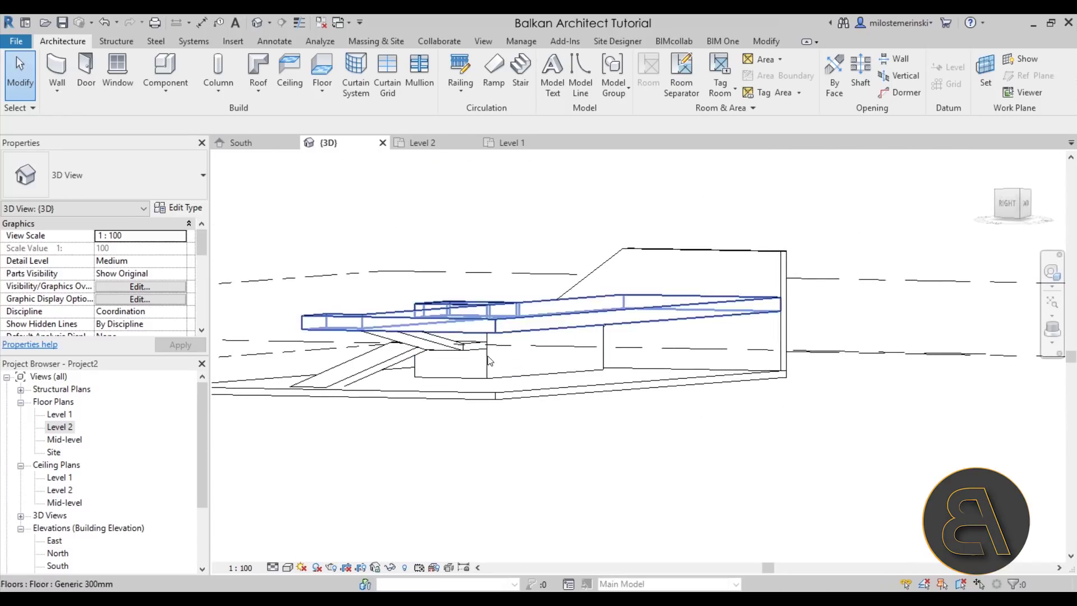
mouse_move(443, 331)
shift+middle_down()
mouse_move(461, 401)
mouse_move(556, 451)
mouse_move(359, 236)
shift+middle_up()
click(167, 96)
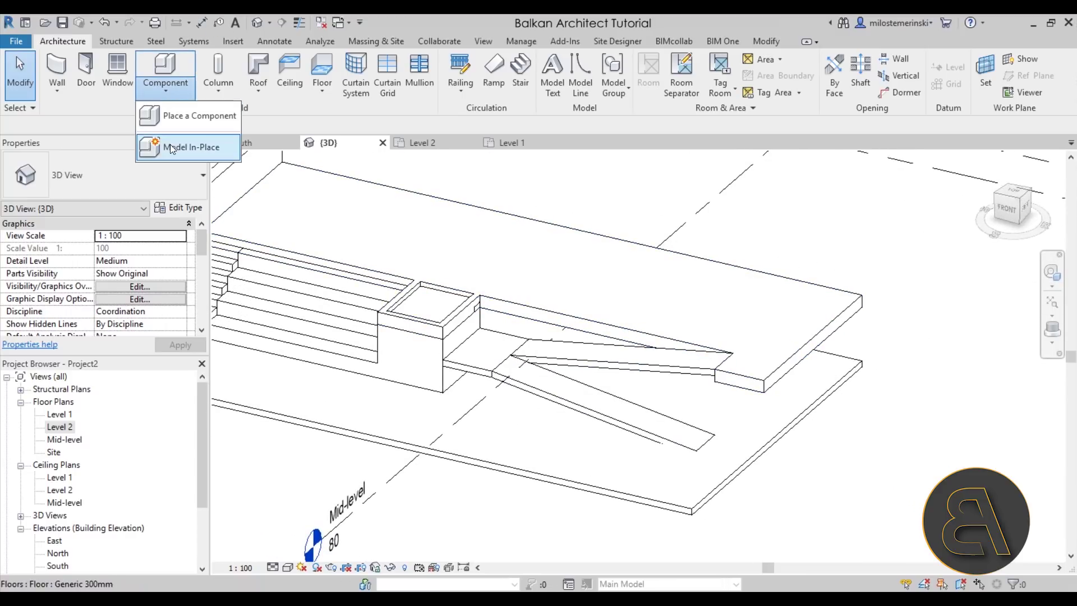
click(170, 144)
scroll(477, 242, down, 1)
scroll(478, 242, down, 2)
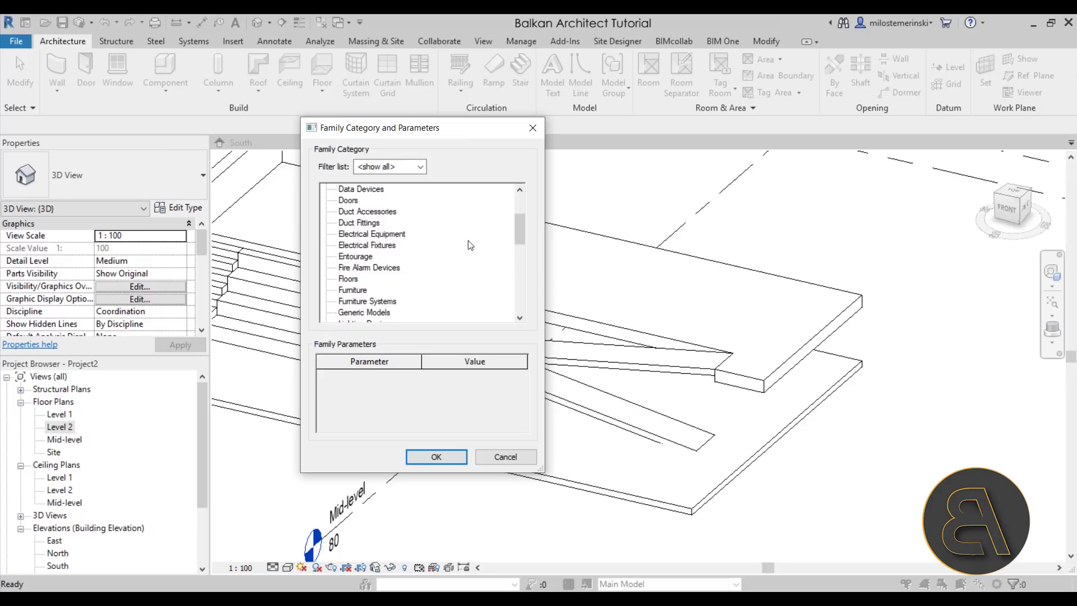
click(507, 456)
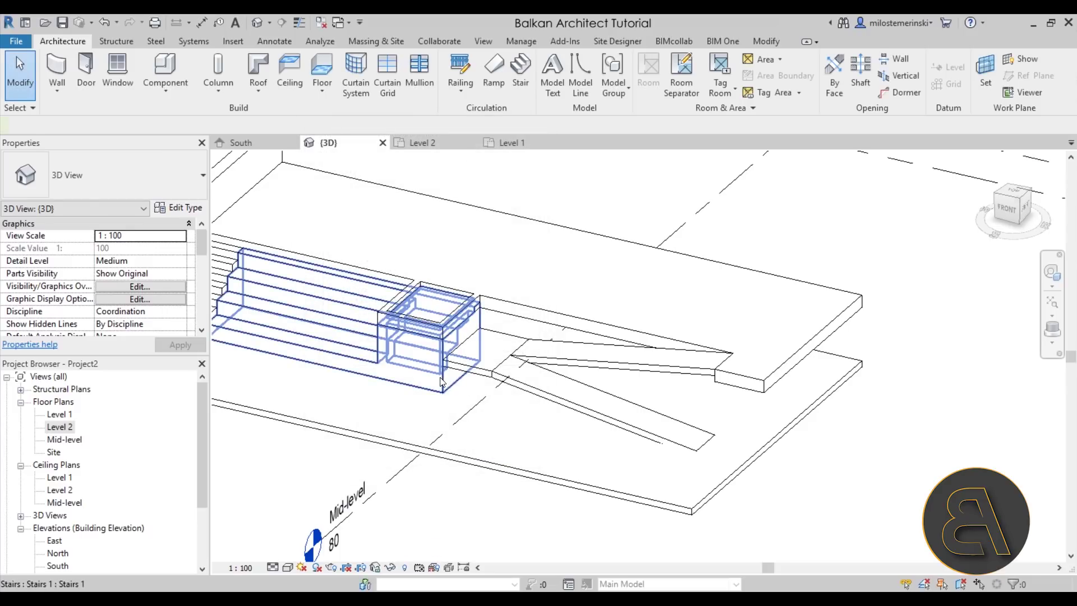
- Edit the in-place stairs model and set the work plane of a new extrusion to the landing's outer side face
click(442, 383)
click(577, 92)
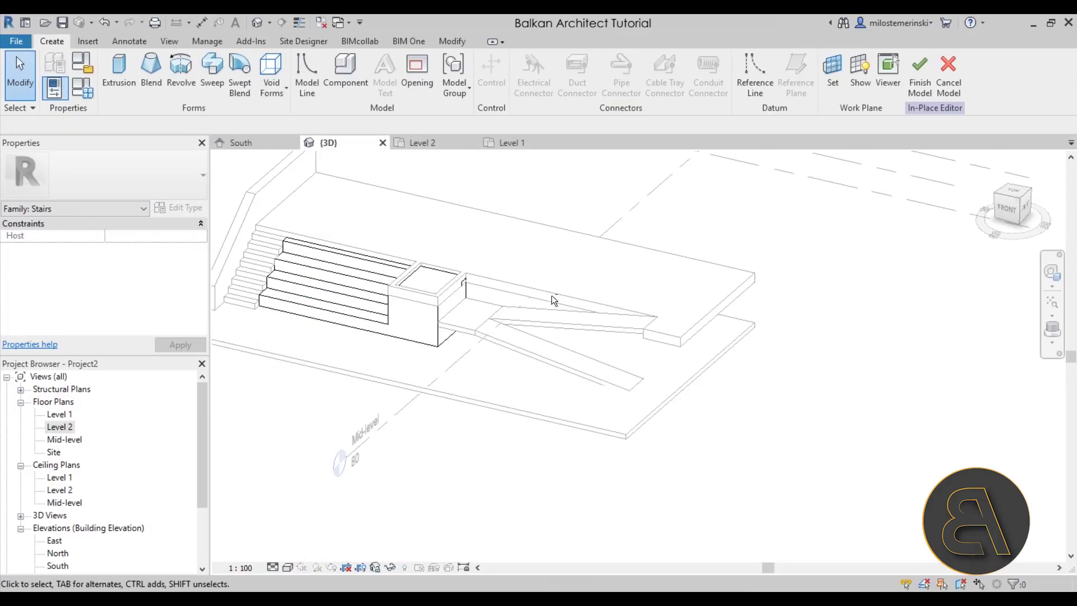
scroll(488, 347, up, 2)
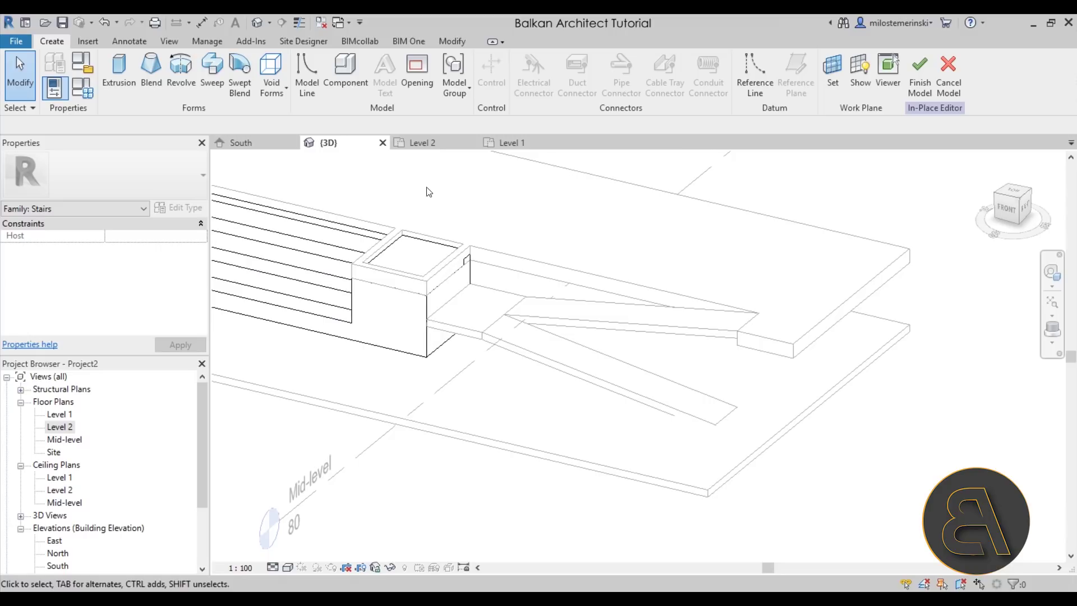
click(125, 80)
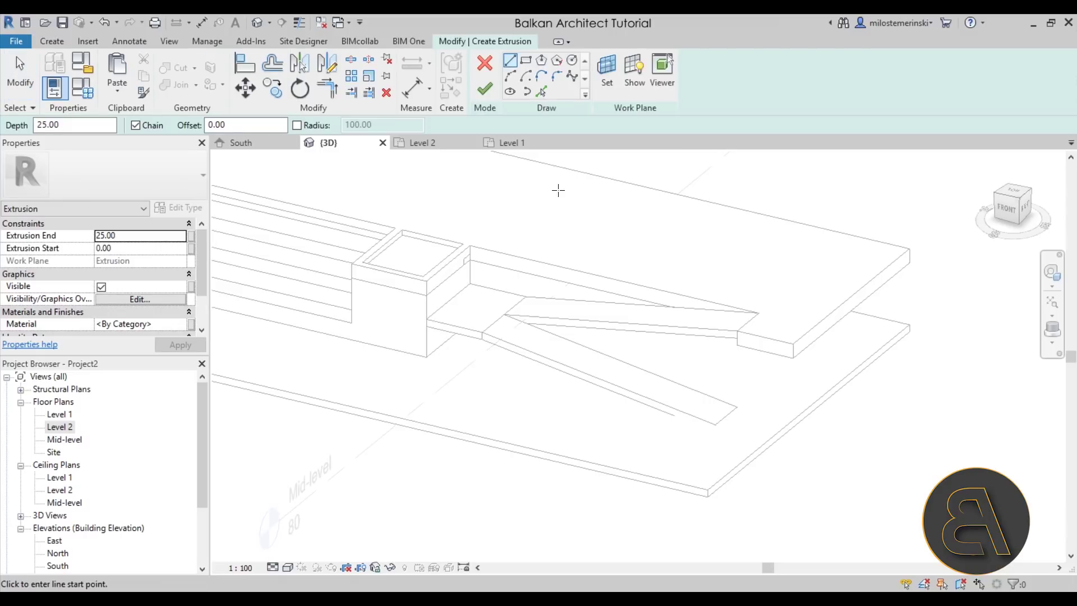
click(603, 84)
click(425, 313)
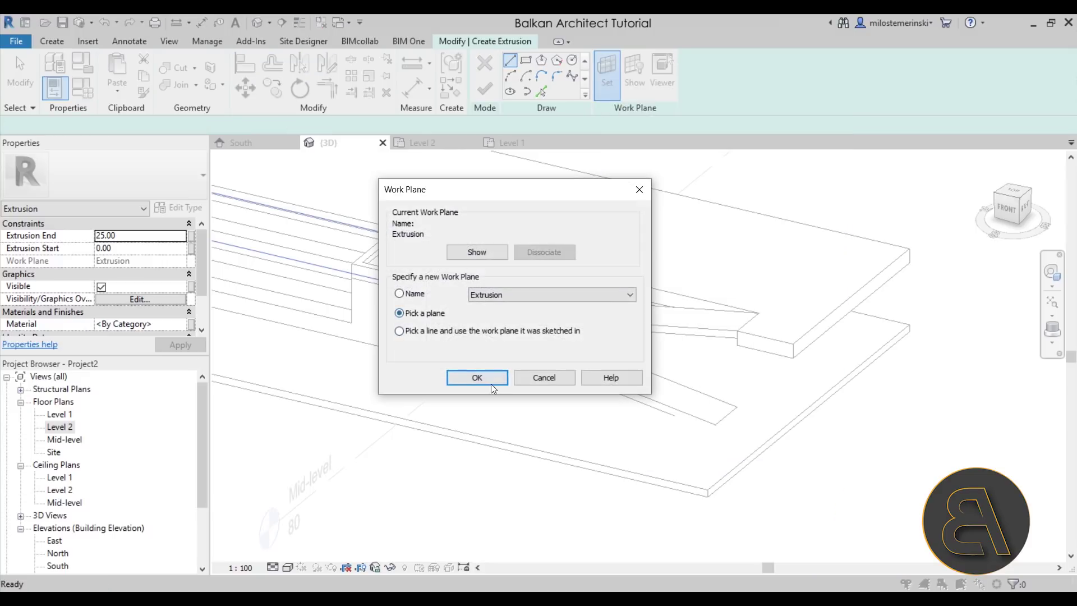
click(491, 387)
scroll(445, 324, up, 2)
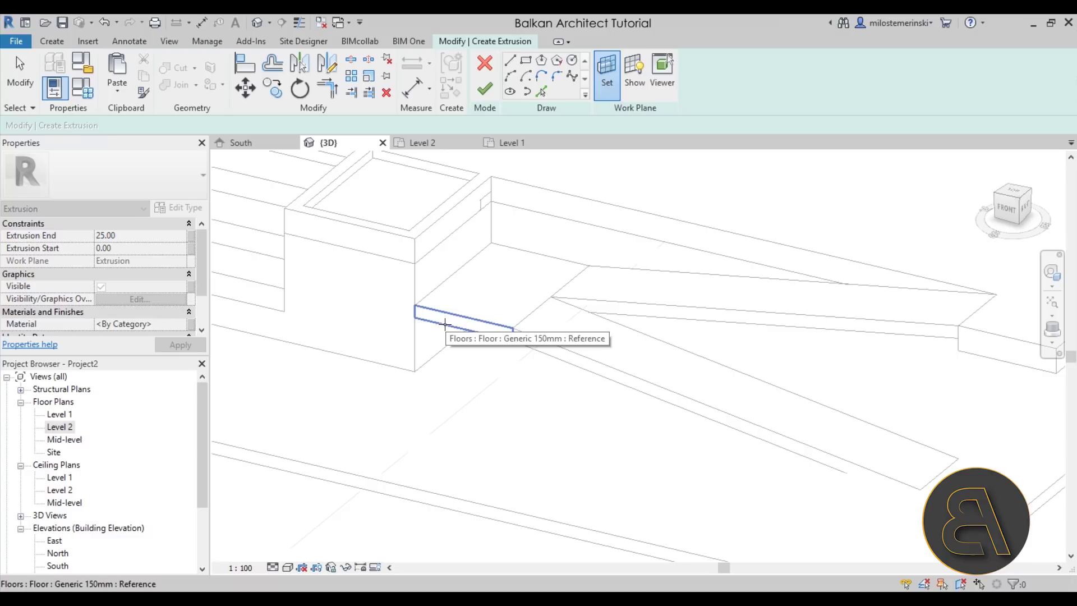
click(443, 323)
- Pick the block's vertical corner and base edges and the undersides of the landing and lower ramp as extrusion profile lines
click(541, 91)
click(415, 348)
click(456, 328)
scroll(552, 361, down, 2)
click(589, 379)
key(Escape)
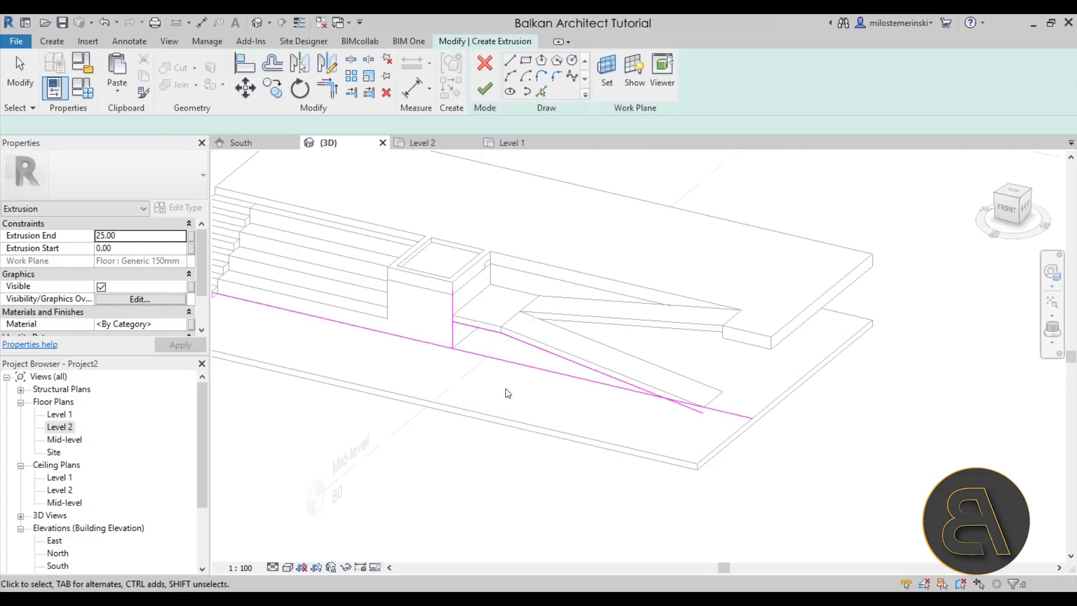
- Trim the picked block, landing, lower ramp and base lines into a closed profile and finish the extrusion
scroll(489, 376, up, 2)
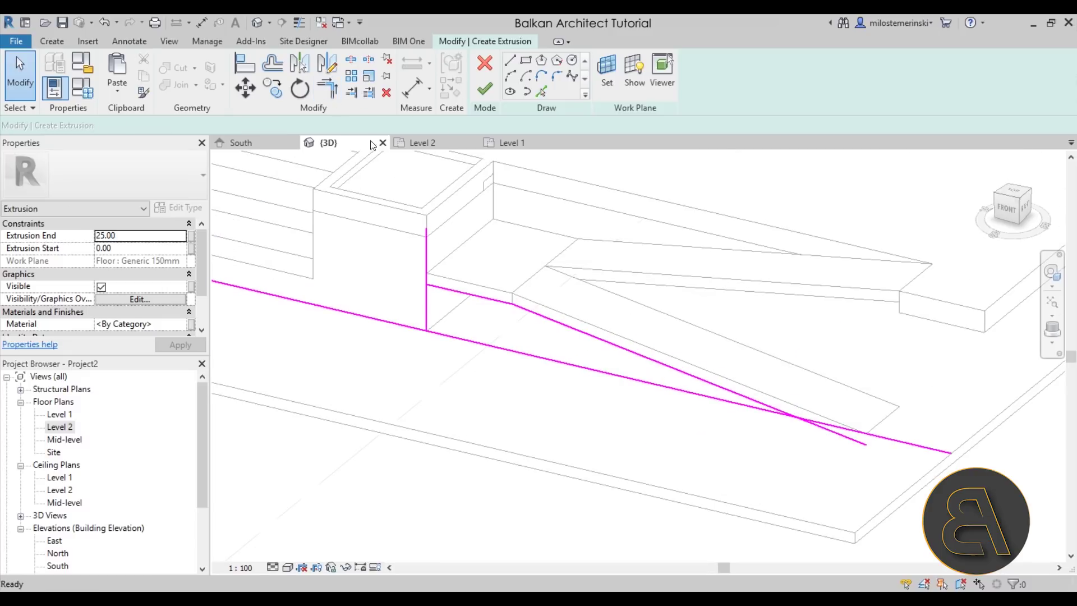
key(t)
key(r)
click(442, 289)
click(427, 308)
click(543, 315)
click(611, 342)
click(652, 383)
click(446, 338)
click(483, 89)
- Stretch the new extrusion's inner face to an extrusion end of about -100 beneath the landing and lower ramp
shift+middle_drag(505, 281, 595, 360)
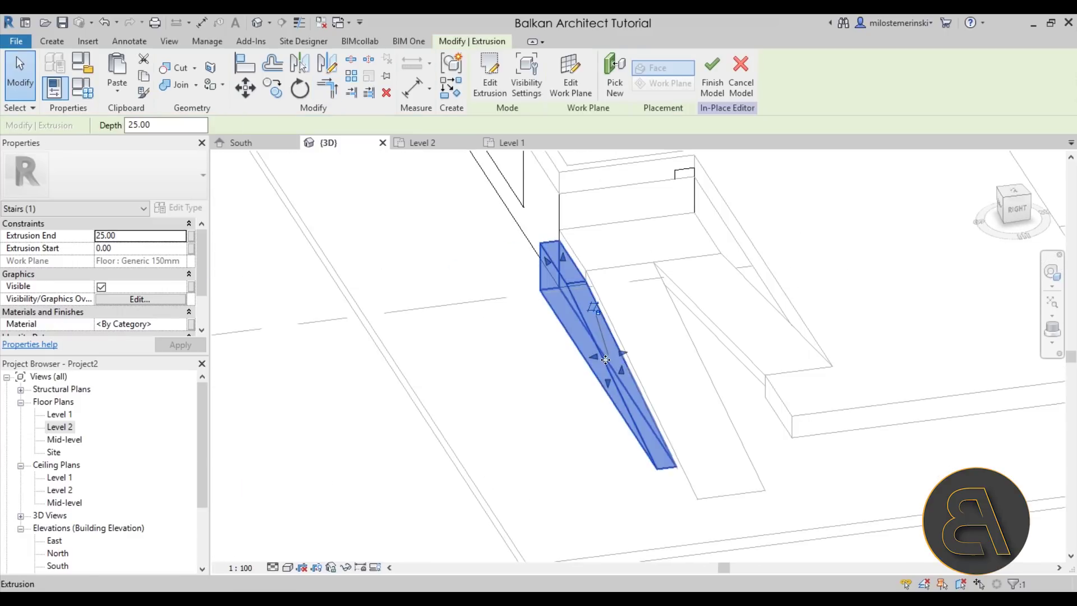
mouse_move(695, 355)
shift+middle_down()
mouse_move(724, 342)
mouse_move(699, 350)
shift+middle_up()
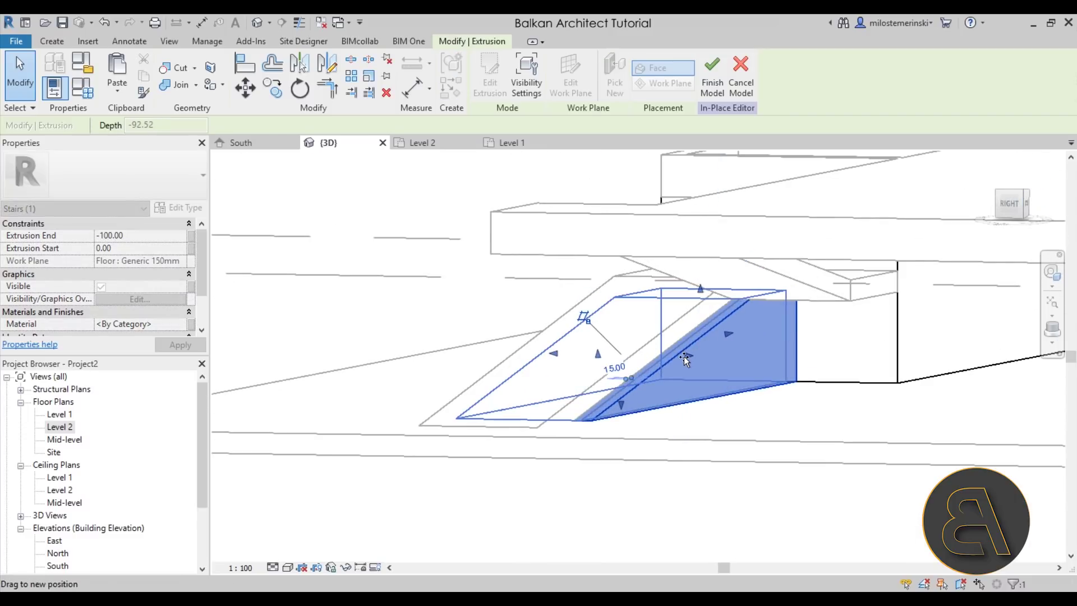
click(409, 320)
shift+middle_drag(409, 320, 562, 381)
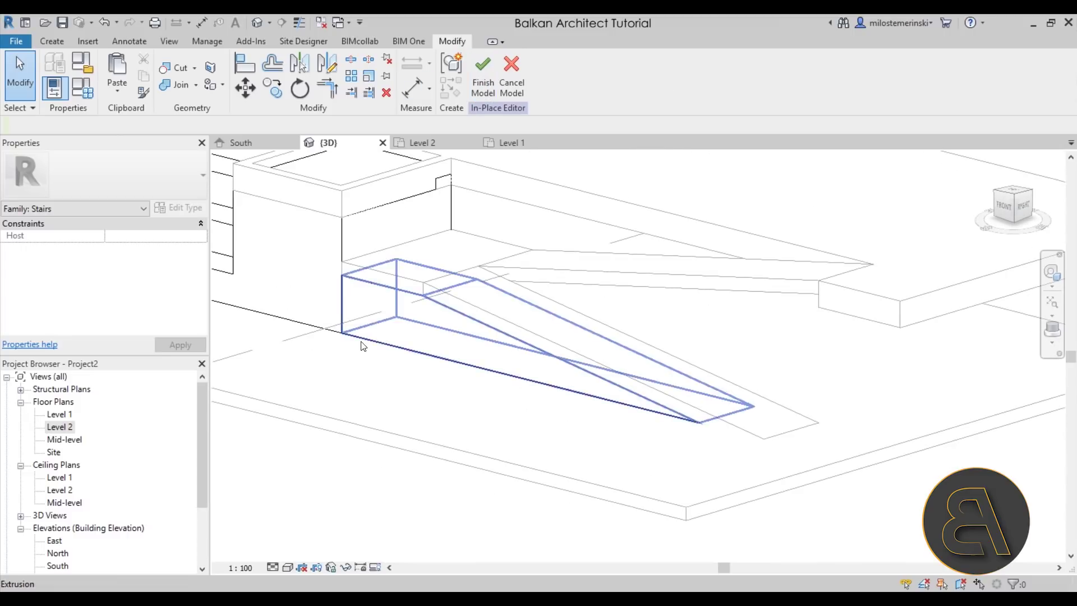
- Start another extrusion and pick profile lines along the block's vertical edge, the base, and the undersides of the landing, upper ramp and upper floor
click(56, 41)
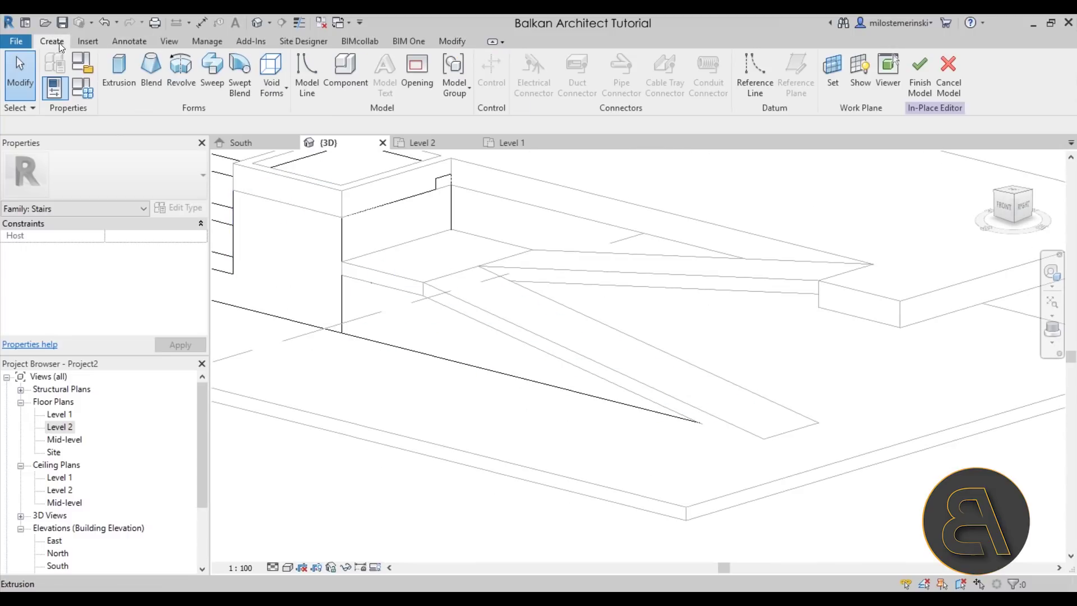
click(130, 88)
click(542, 92)
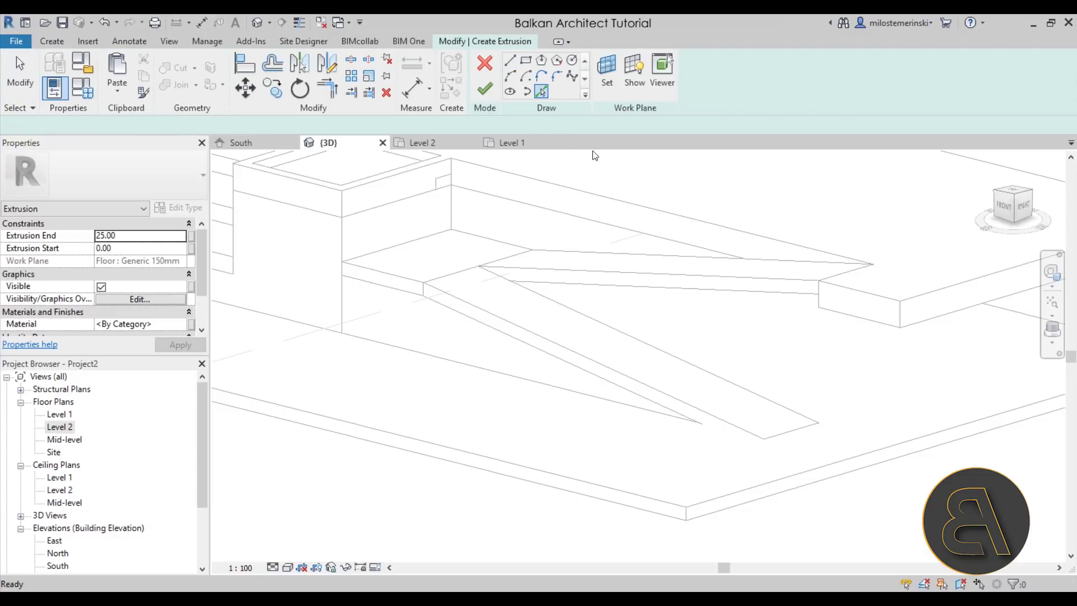
click(691, 293)
click(764, 306)
mouse_move(764, 306)
shift+middle_down()
mouse_move(842, 336)
mouse_move(822, 346)
mouse_move(721, 292)
mouse_move(642, 281)
mouse_move(461, 297)
shift+middle_up()
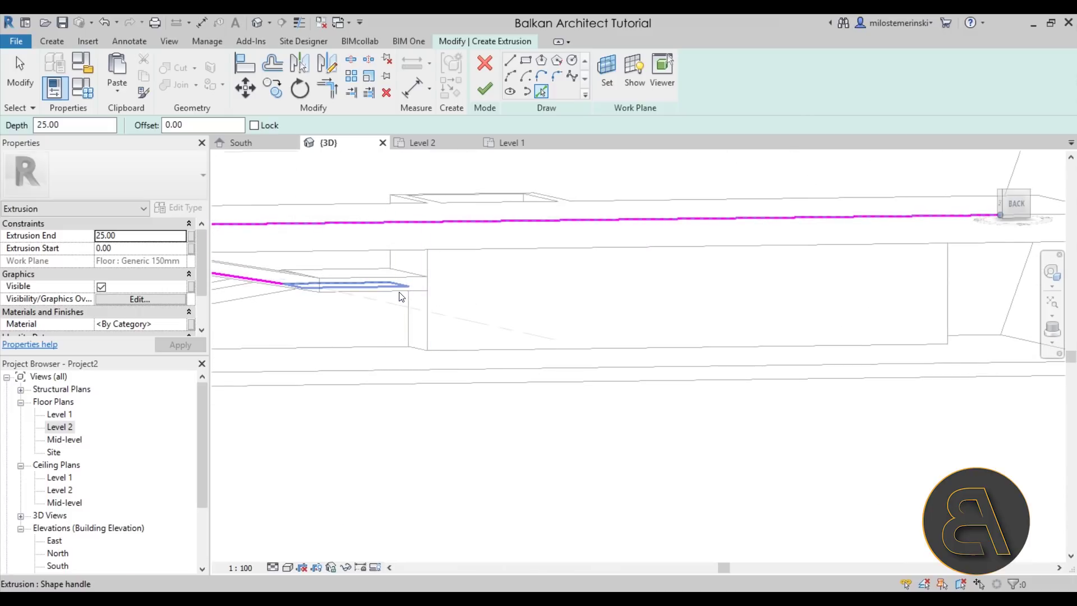
click(377, 294)
shift+middle_drag(424, 324, 656, 267)
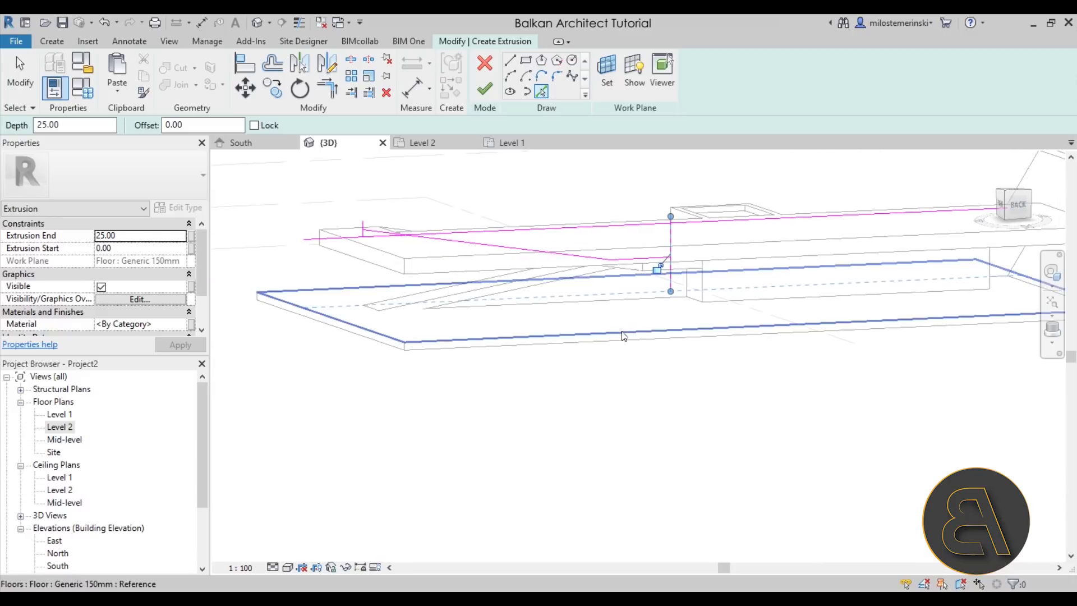
mouse_move(353, 330)
shift+middle_down()
mouse_move(481, 308)
mouse_move(585, 349)
mouse_move(491, 363)
mouse_move(664, 259)
shift+middle_up()
click(665, 259)
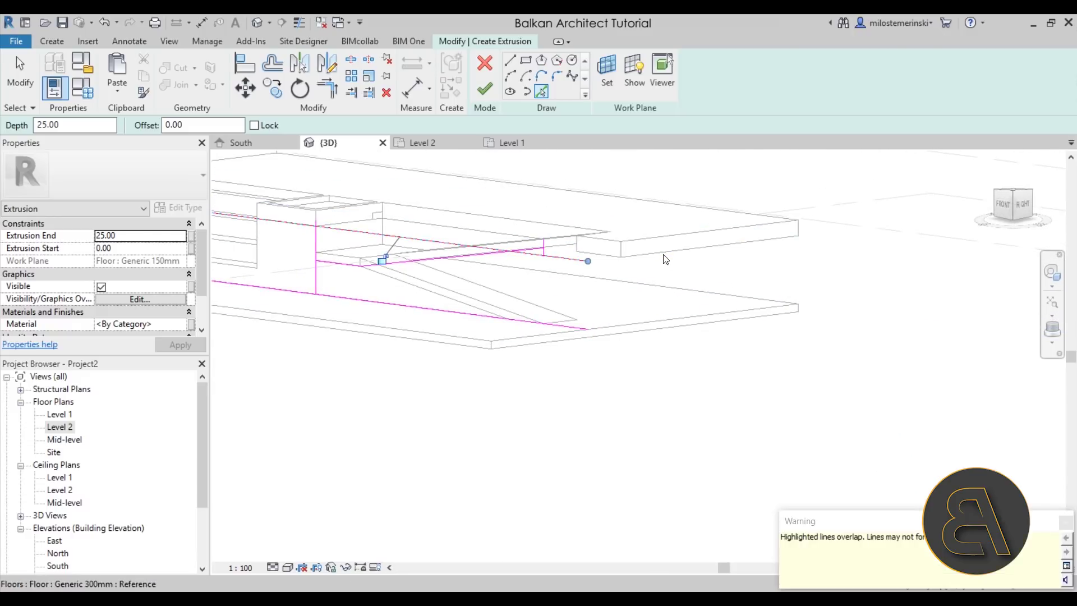
- Undo the overlapping line pick and add the upper floor's vertical end edge to the profile
click(104, 23)
click(543, 89)
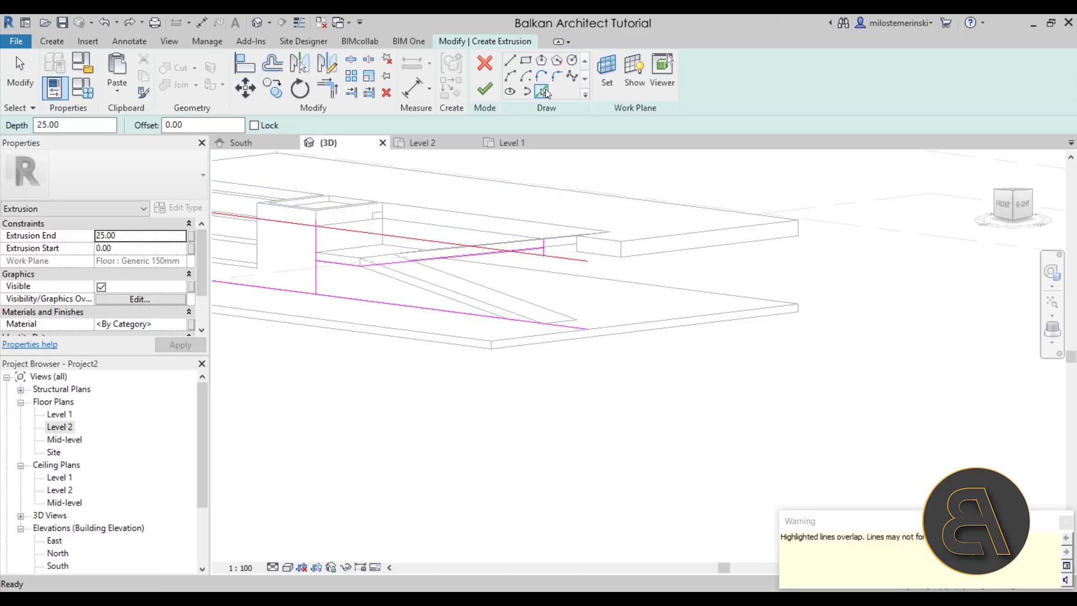
key(Escape)
key(Escape)
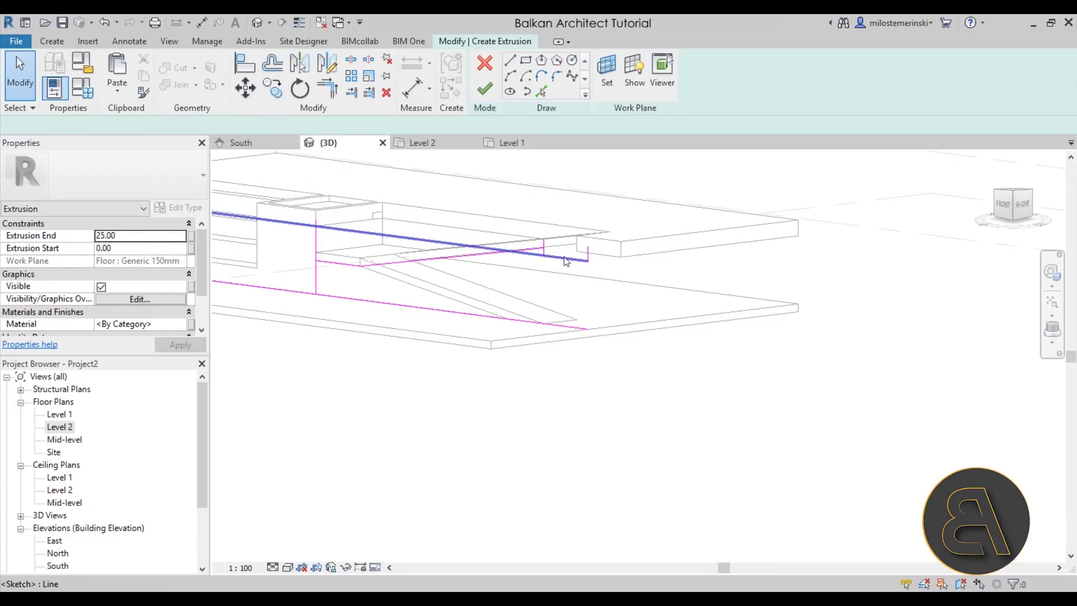
click(565, 257)
key(Delete)
click(100, 23)
- Trim the floor end, floor underside, upper ramp, landing, block and base lines into one closed profile and finish the extrusion
middle_drag(588, 294, 701, 338)
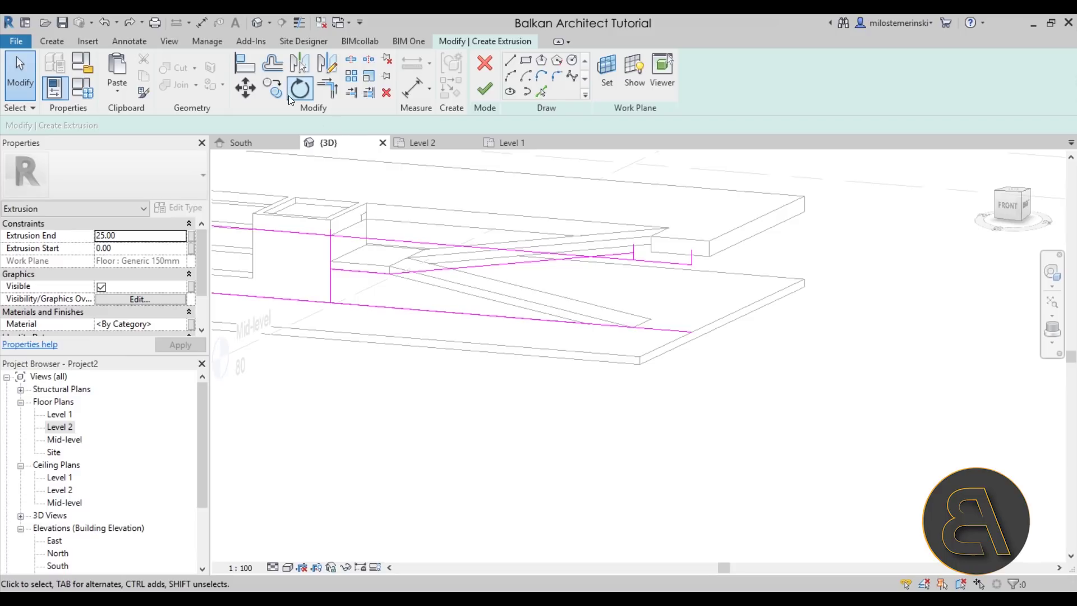
click(327, 88)
scroll(608, 261, up, 1)
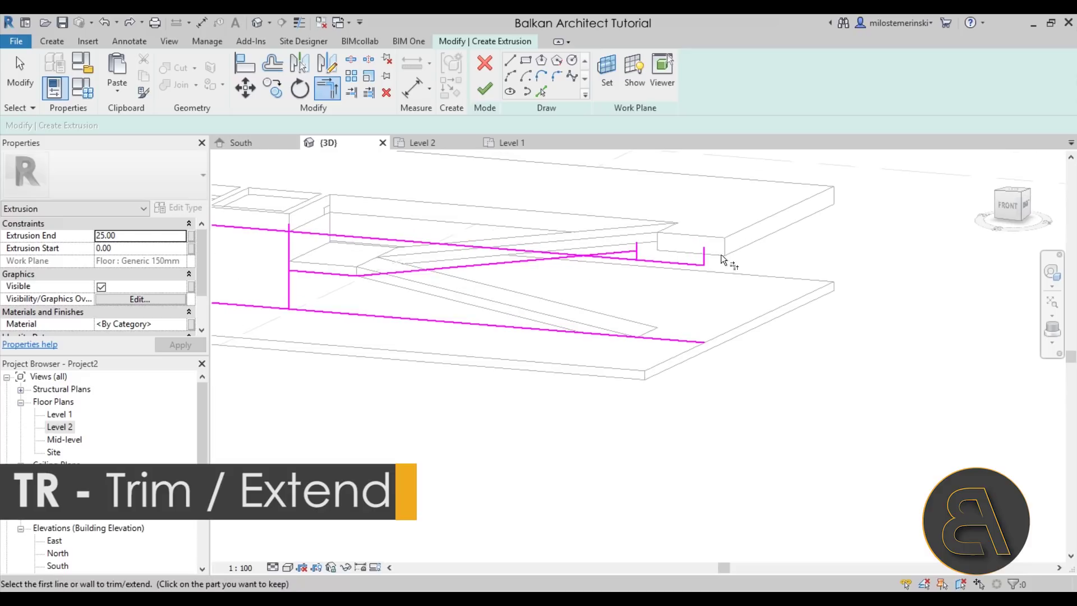
click(705, 256)
click(665, 336)
click(685, 267)
click(638, 254)
click(638, 256)
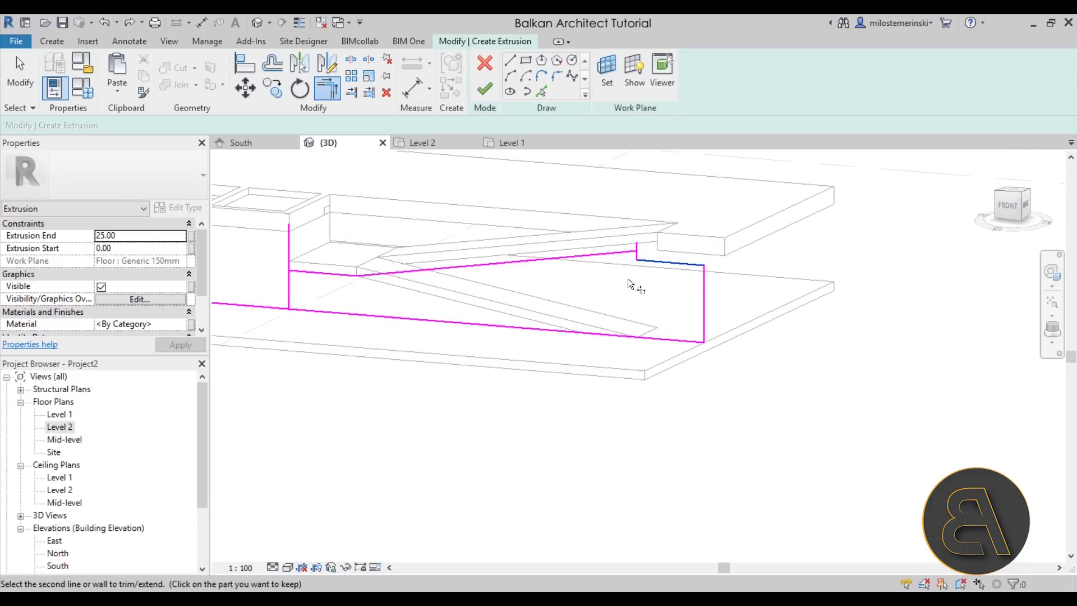
click(637, 255)
scroll(635, 260, up, 1)
scroll(691, 217, down, 2)
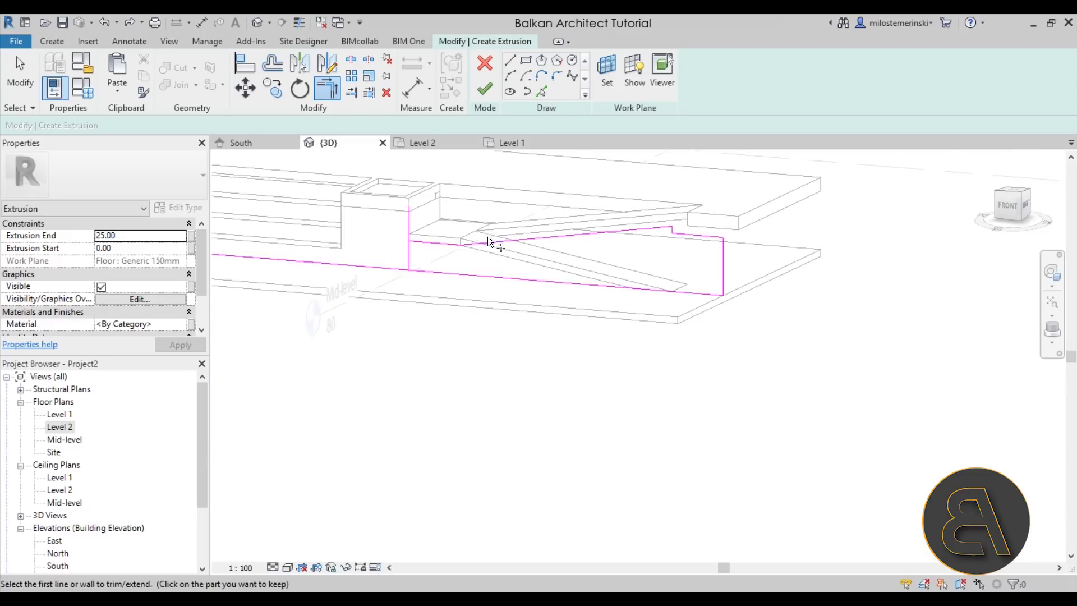
click(411, 247)
click(426, 272)
click(484, 89)
- Stretch both side faces of the extrusion so that it fits the width beneath the upper ramp
shift+middle_drag(572, 179, 645, 266)
drag(645, 266, 679, 288)
shift+middle_drag(678, 289, 832, 307)
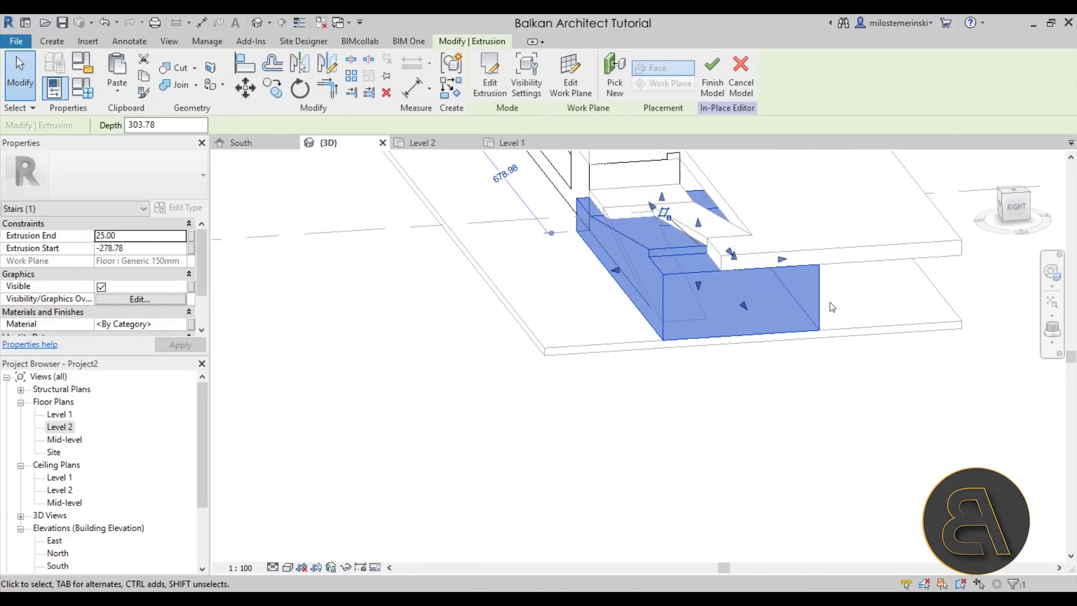
drag(784, 262, 728, 263)
drag(616, 269, 685, 266)
click(621, 402)
shift+middle_drag(620, 402, 502, 334)
shift+middle_drag(722, 301, 628, 373)
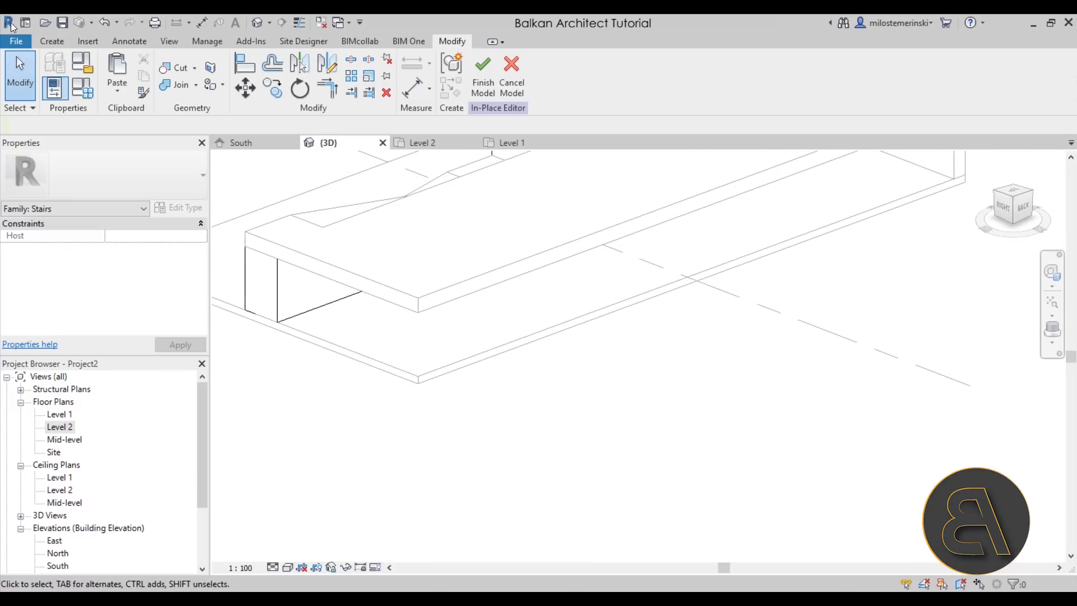
- Set the work plane for the next in-place form to Level 1
click(52, 41)
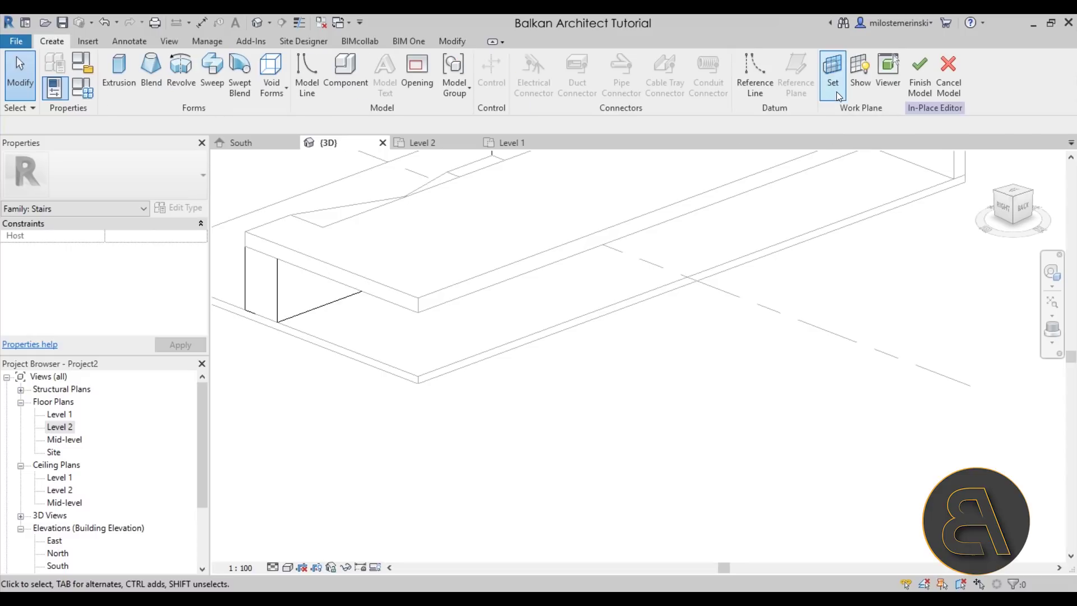
click(836, 92)
click(506, 295)
click(507, 334)
click(477, 377)
- Sketch a rectangular extrusion profile about 1410 long on the ground floor behind the ramps, starting at the floor's outer corner
click(119, 70)
mouse_move(464, 228)
shift+middle_down()
mouse_move(553, 252)
mouse_move(388, 314)
shift+middle_up()
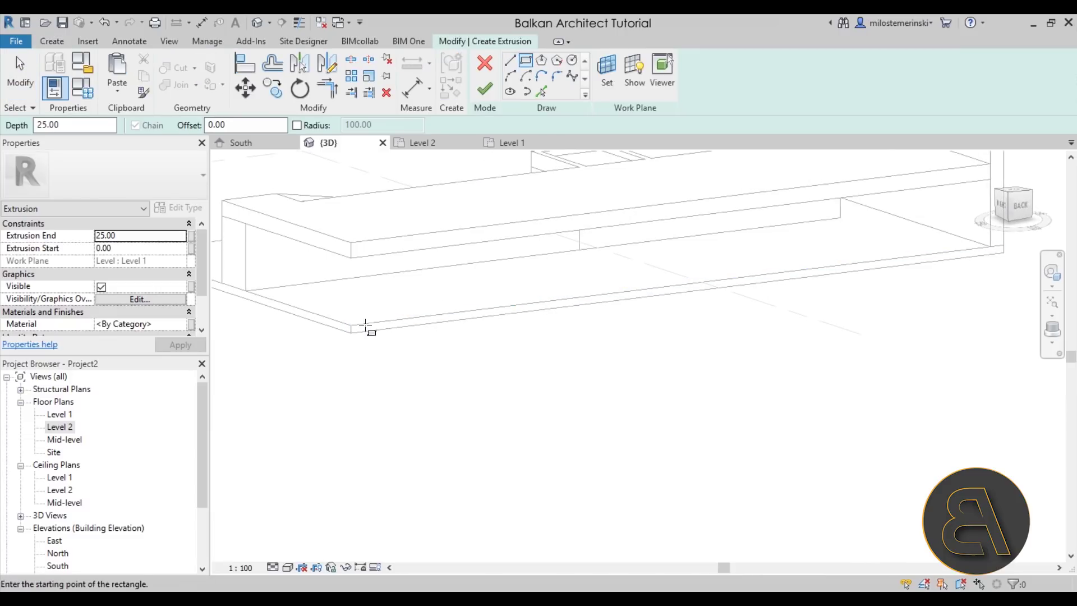
click(353, 329)
click(893, 218)
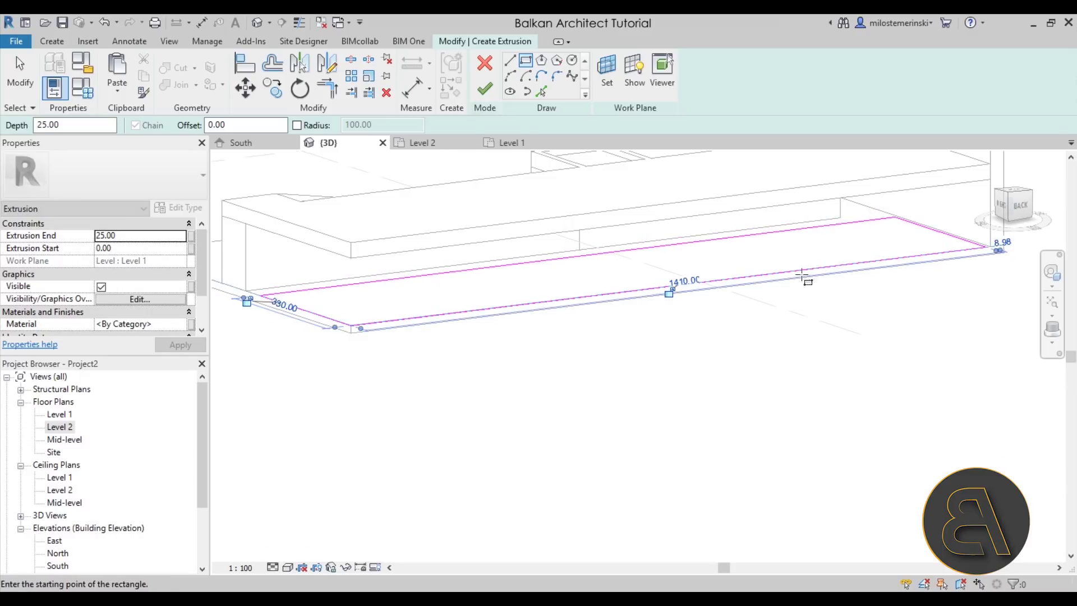
shift+middle_drag(803, 276, 763, 299)
key(Escape)
key(Escape)
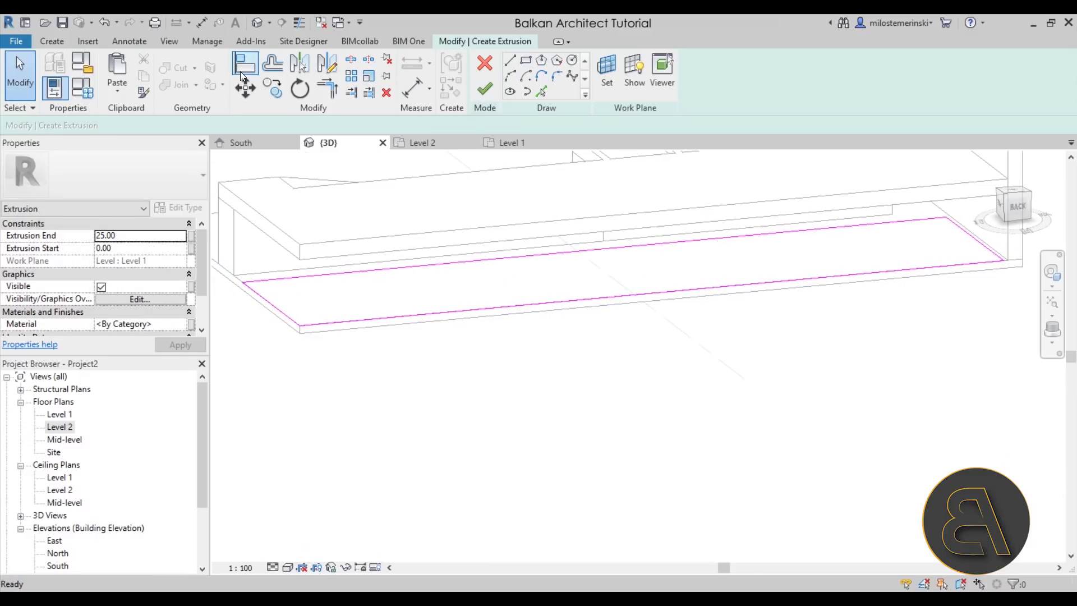
- Align the rectangle's end line with the wall face and its long line with the stairs' rear face, and finish the extrusion
click(244, 71)
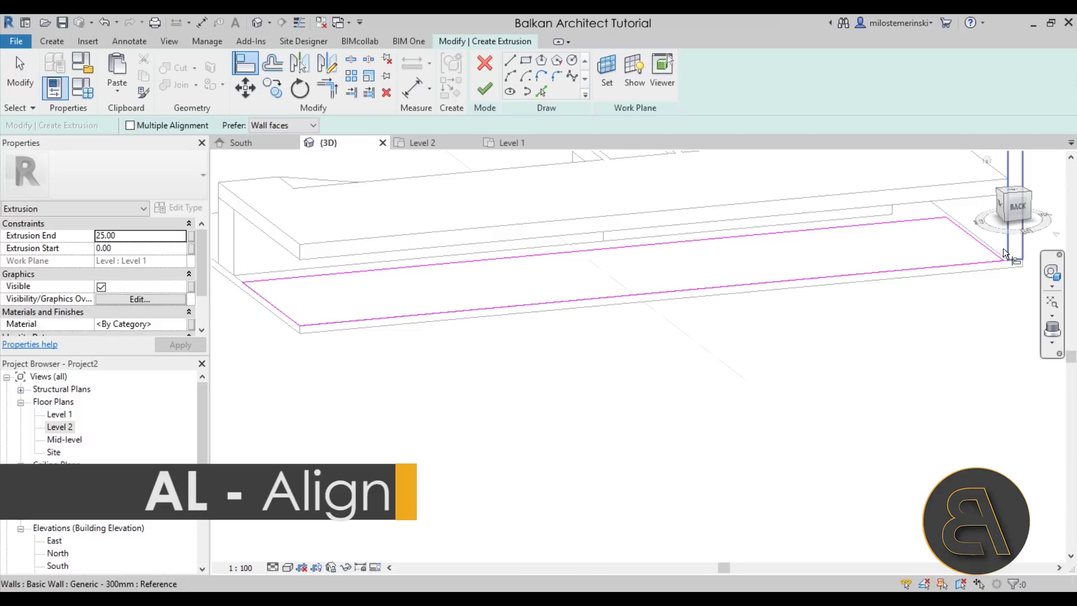
scroll(1001, 260, up, 3)
middle_drag(1002, 260, 713, 326)
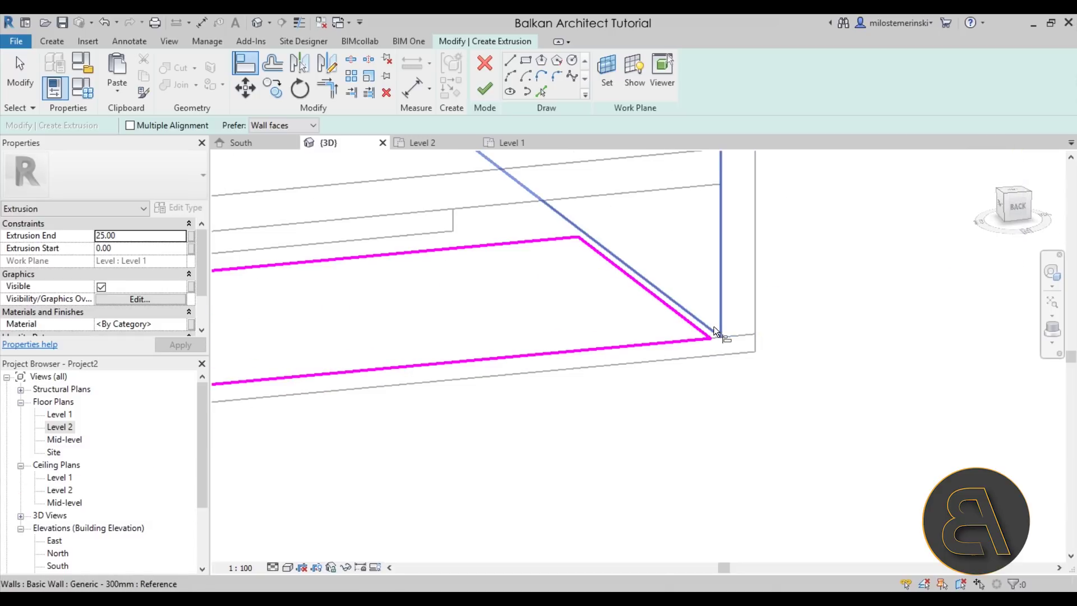
click(713, 325)
click(691, 318)
scroll(692, 373, down, 2)
scroll(636, 331, up, 2)
click(563, 294)
click(563, 302)
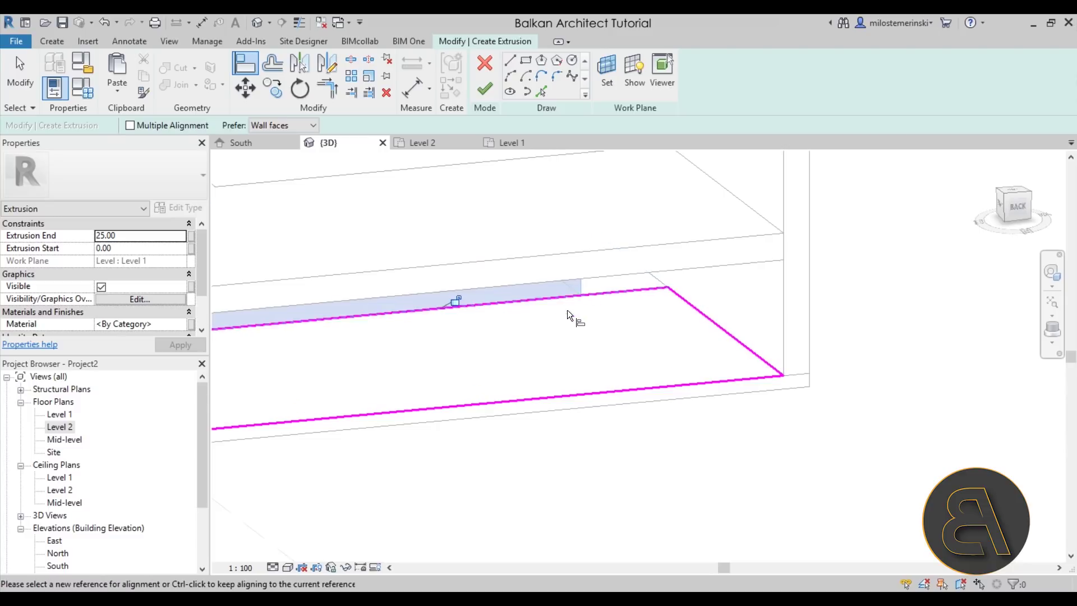
scroll(567, 309, down, 3)
shift+middle_drag(676, 385, 624, 398)
click(488, 92)
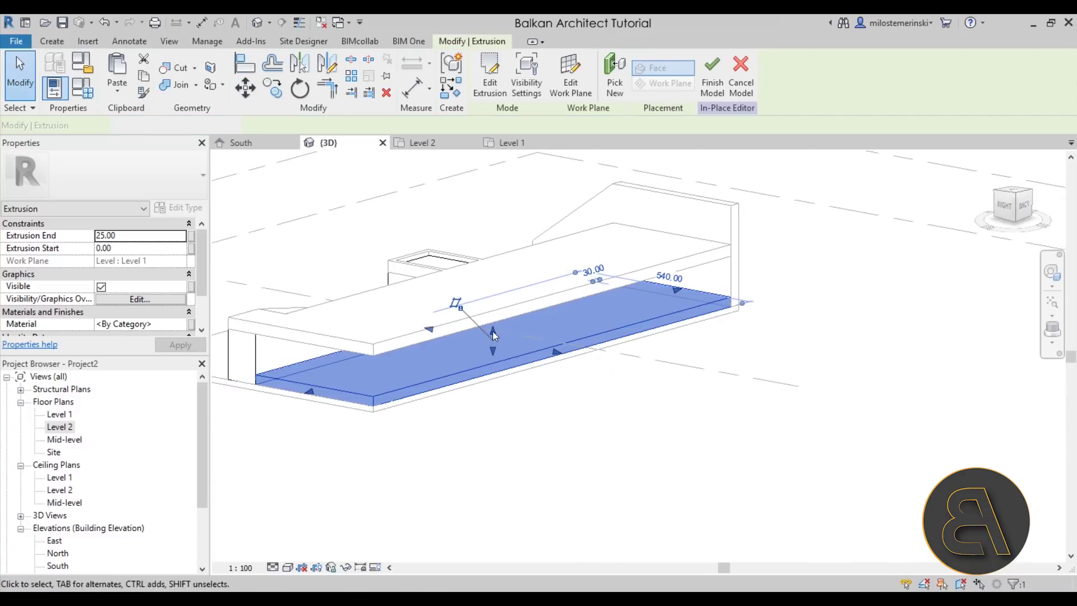
- Stretch the top of the rear extrusion up to the underside of the upper floor
drag(493, 332, 276, 289)
click(445, 462)
shift+middle_drag(445, 462, 411, 508)
shift+middle_drag(516, 507, 449, 474)
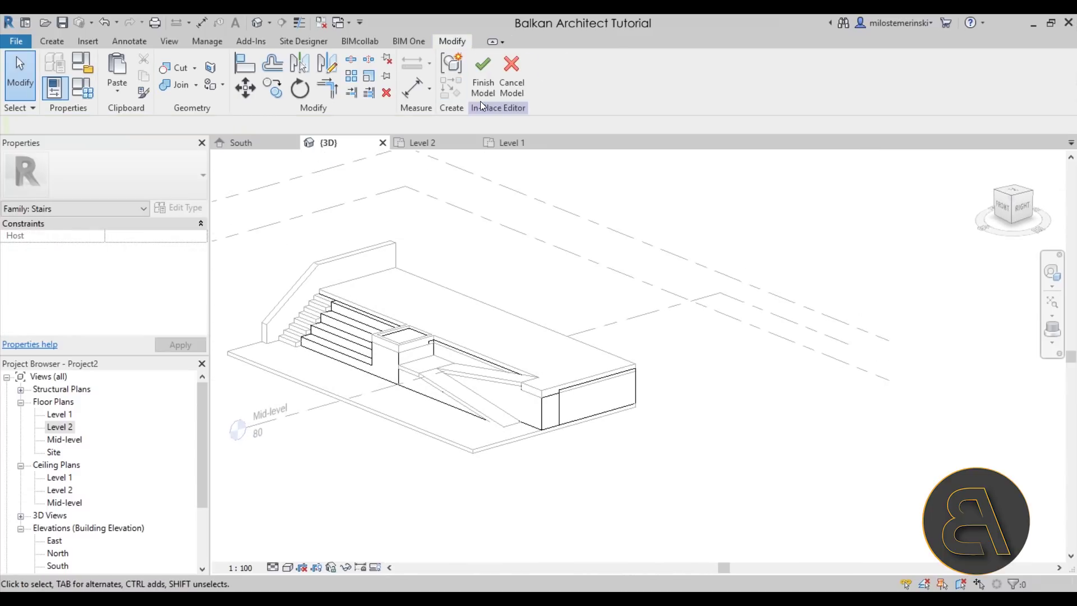
- Set the 3D view's visual style to Realistic
middle_drag(483, 337, 634, 342)
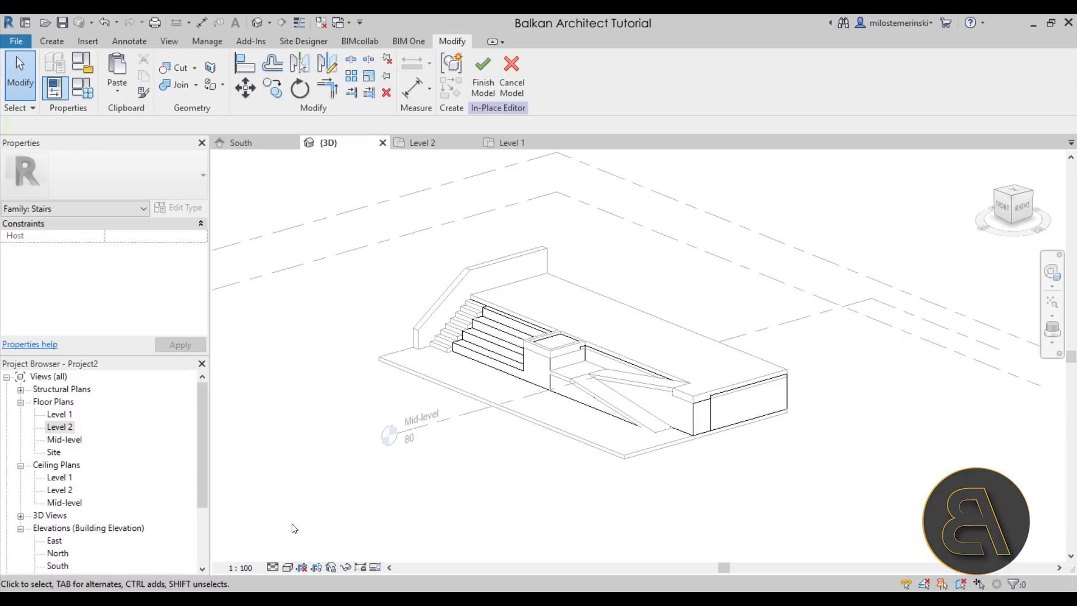
click(288, 567)
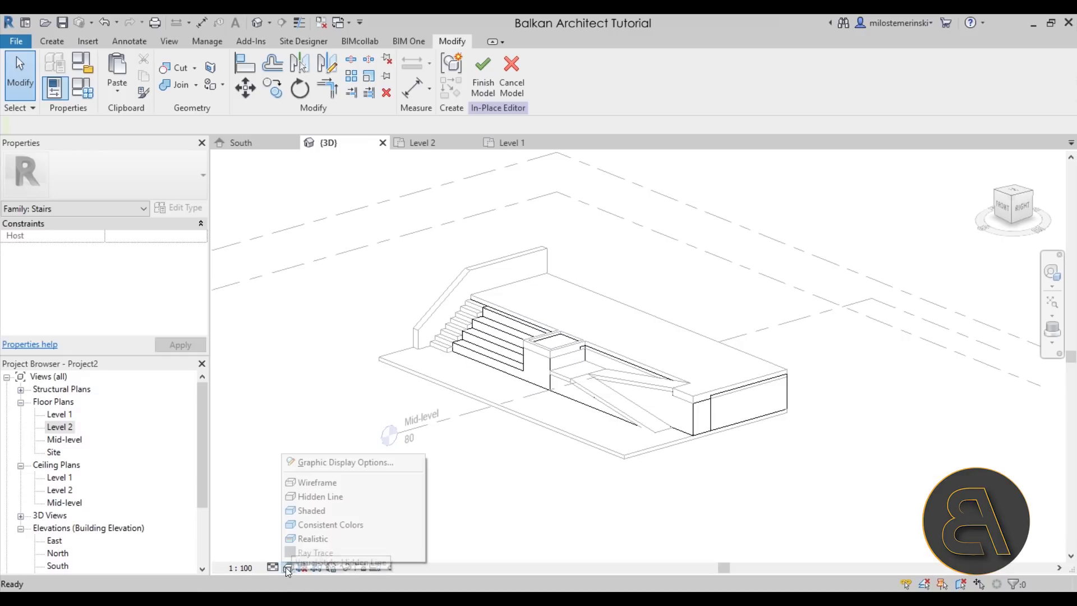
click(311, 540)
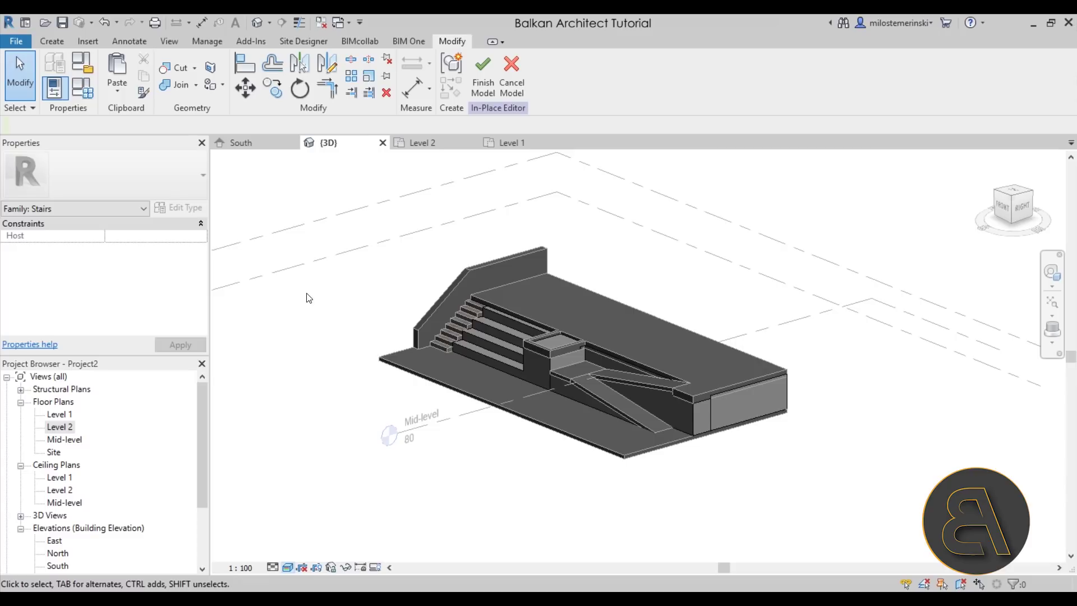
- Assign the Default material to all extrusions of the in-place stairs and finish the model
drag(378, 218, 878, 464)
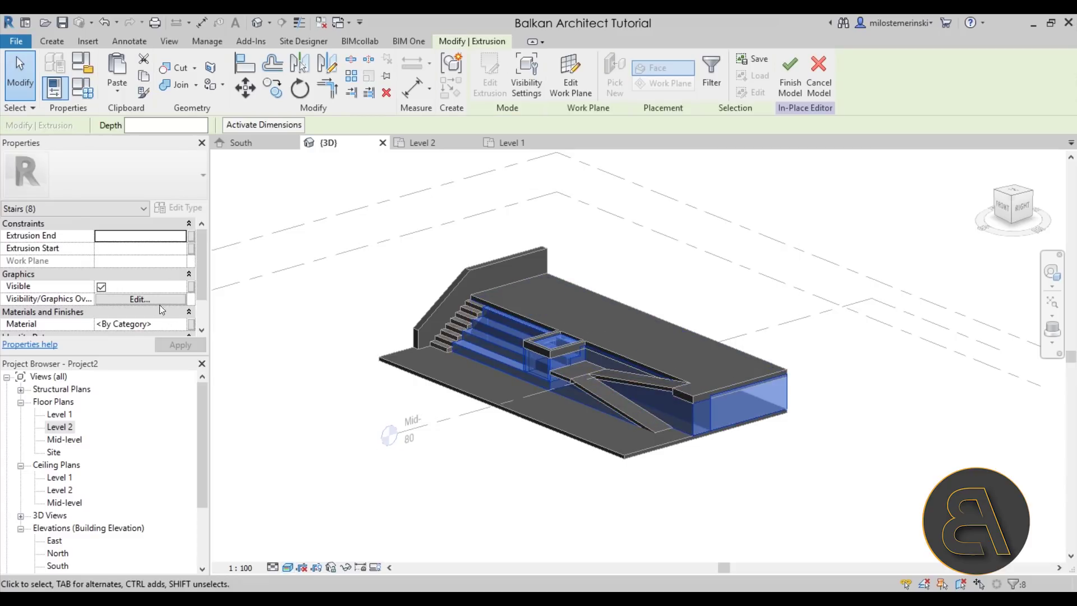
click(180, 324)
click(180, 324)
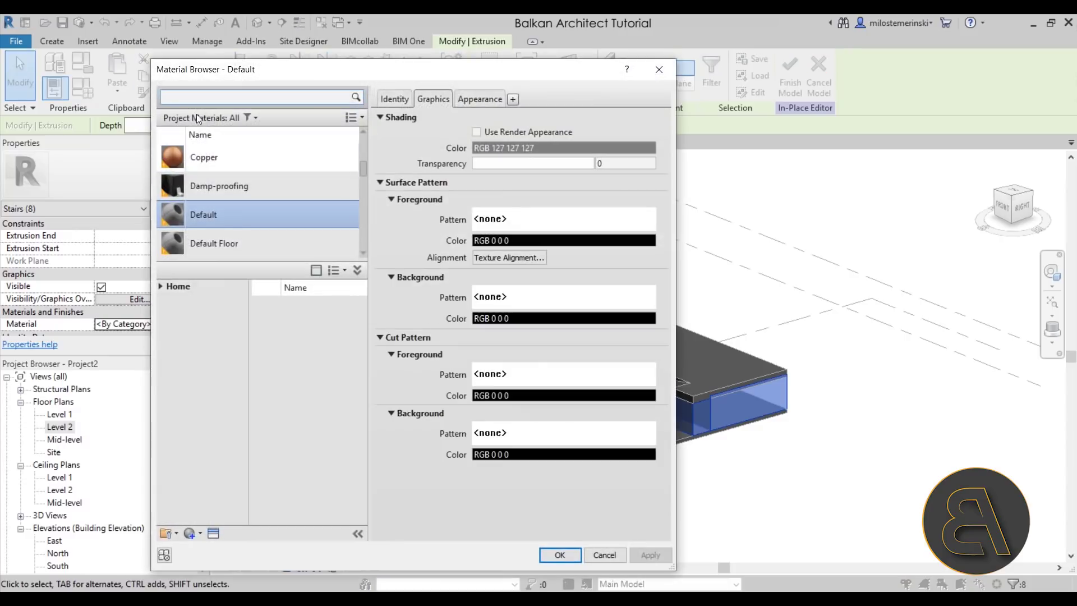
double_click(205, 214)
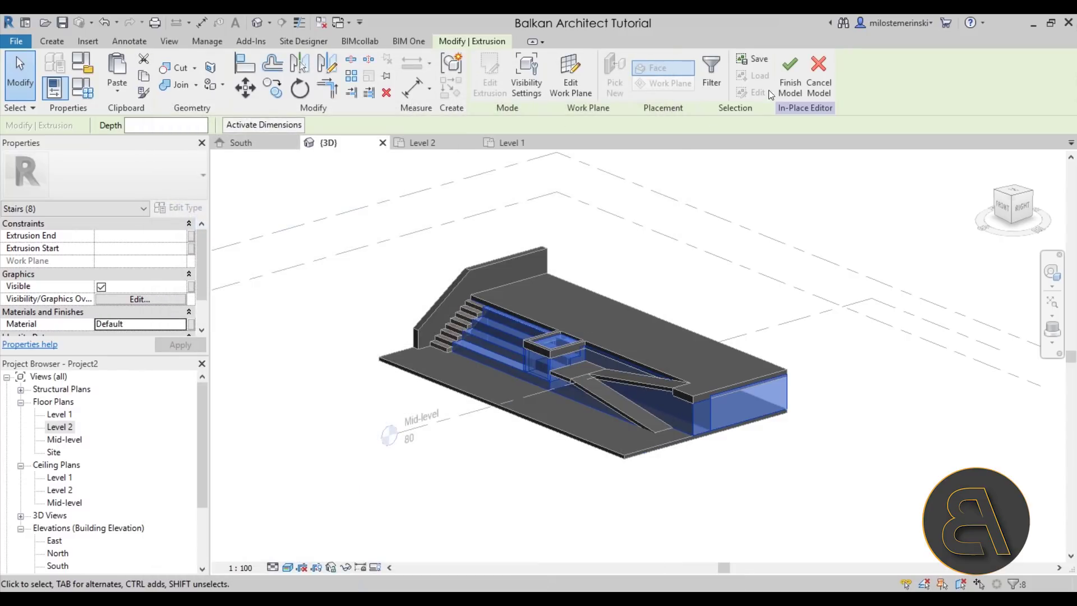
click(788, 79)
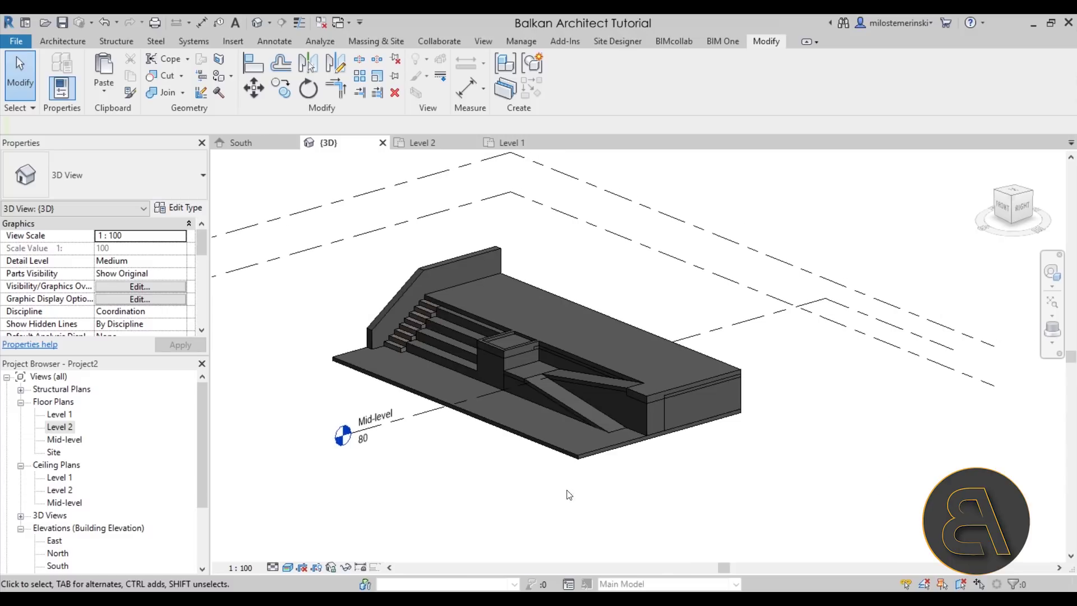
- Set the monolithic material of the cast-in-place stair's 150mm Depth run type to Default
shift+middle_drag(418, 422, 409, 365)
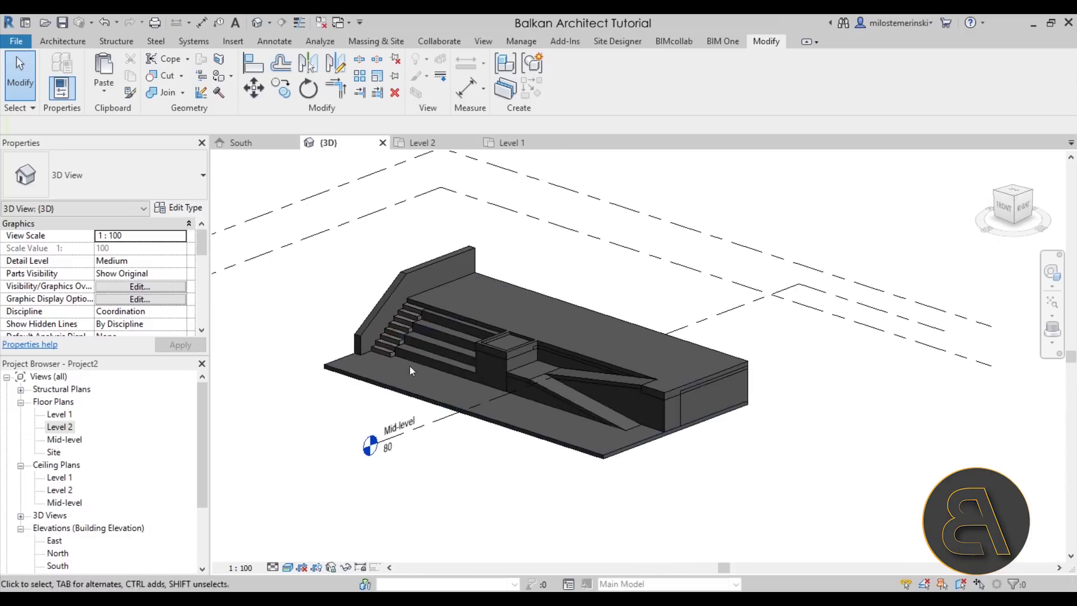
click(374, 351)
scroll(404, 368, up, 6)
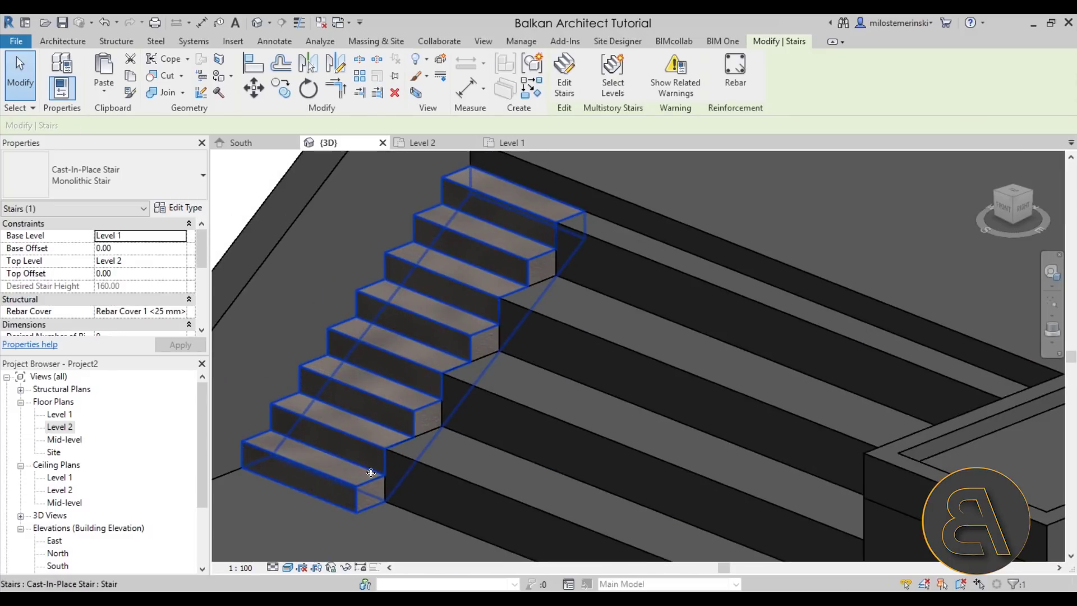
scroll(403, 367, down, 3)
click(177, 207)
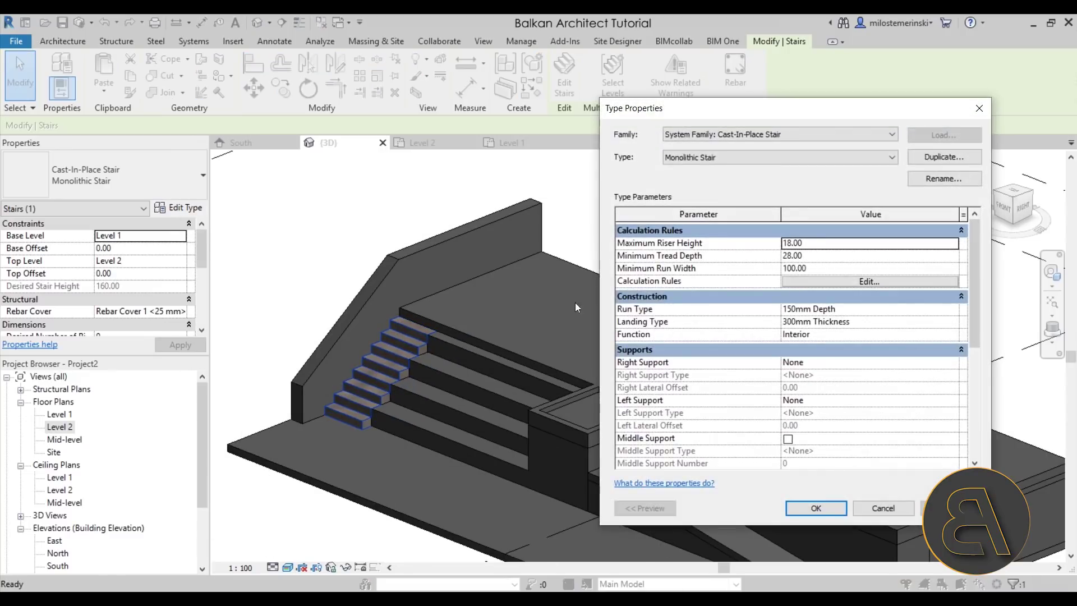
click(952, 310)
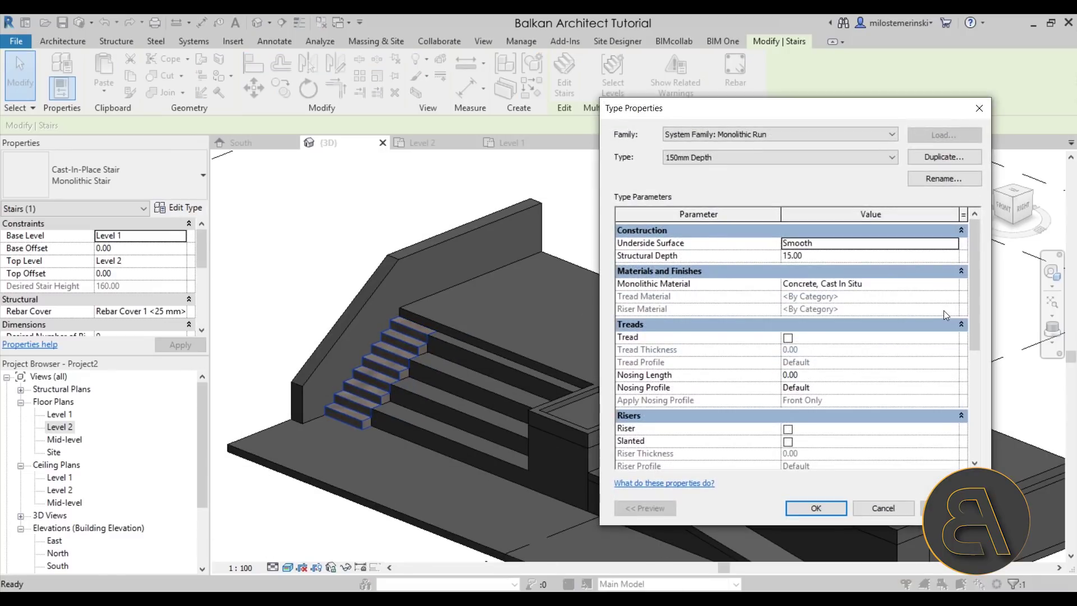
click(953, 287)
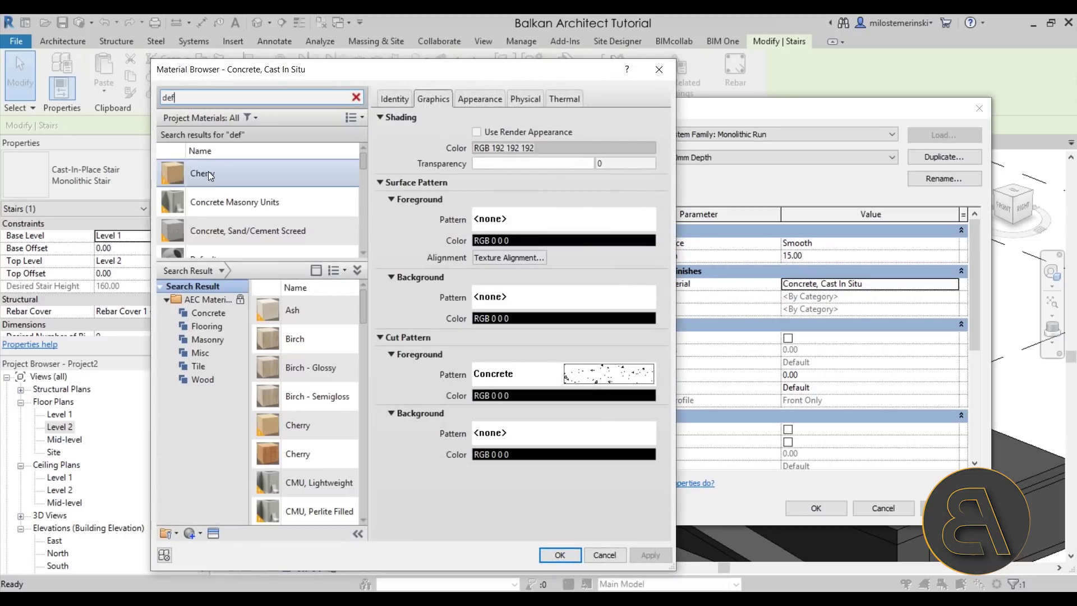
click(220, 188)
click(559, 555)
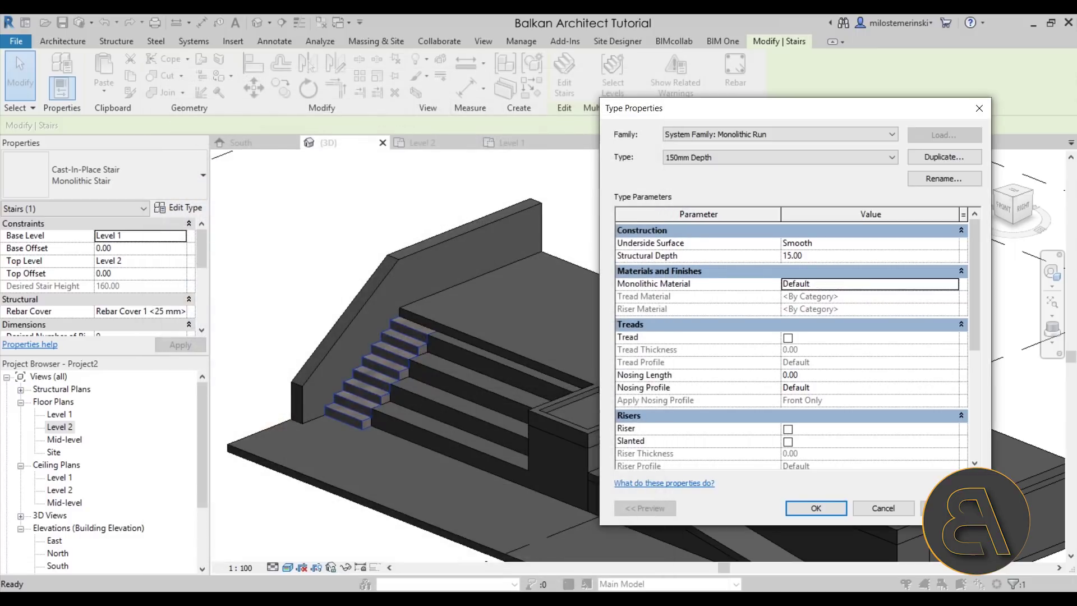
click(815, 508)
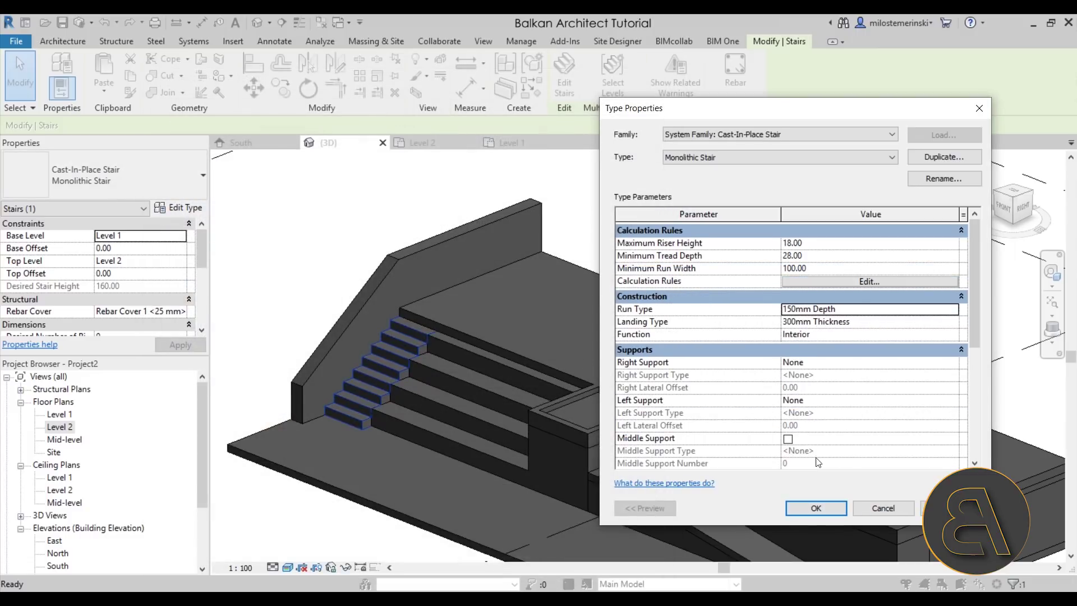
click(815, 508)
key(Escape)
- Change the shading colour of the project's Default material to white, RGB 255 255 255
scroll(472, 316, down, 2)
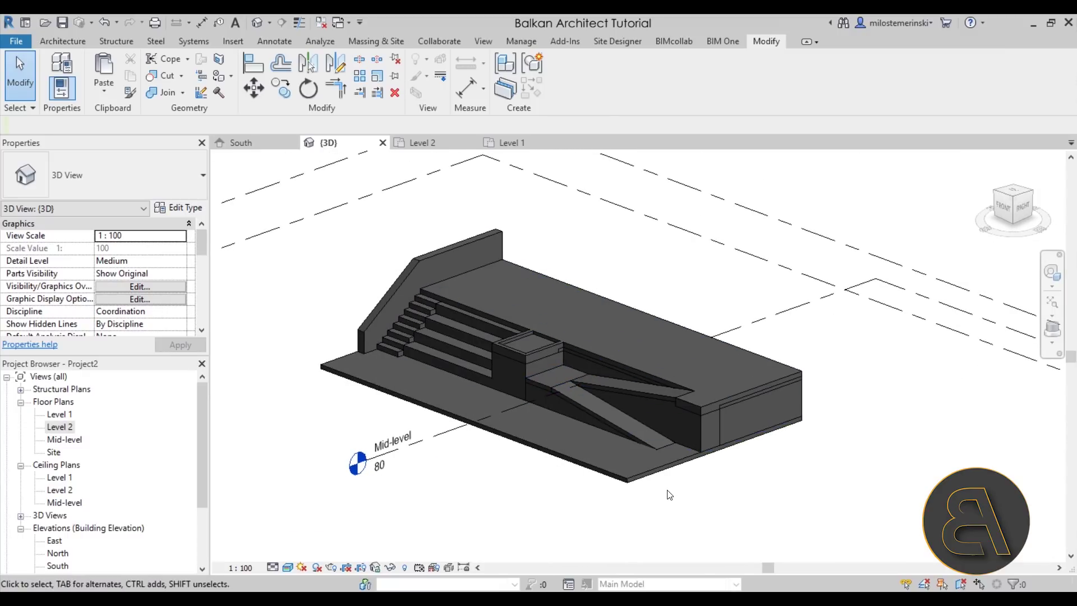
shift+middle_drag(547, 392, 396, 366)
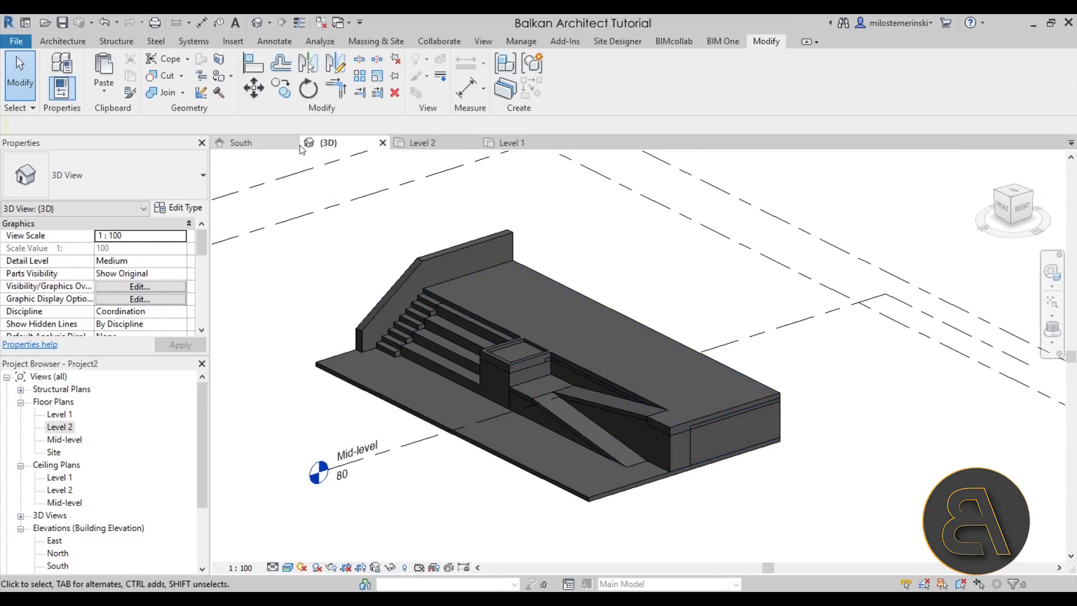
click(517, 43)
click(66, 92)
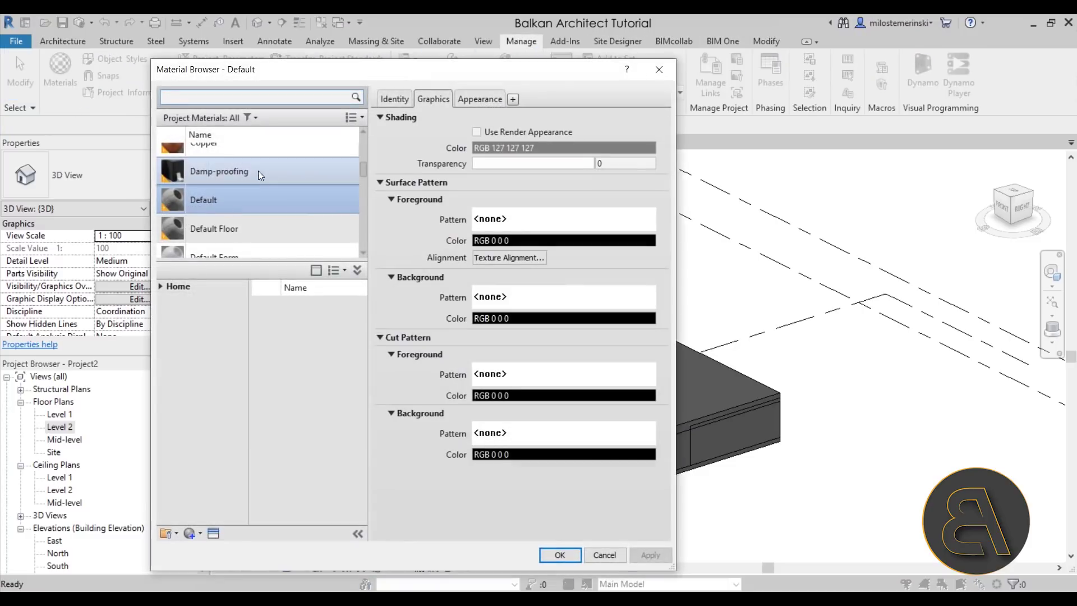
click(514, 147)
click(572, 216)
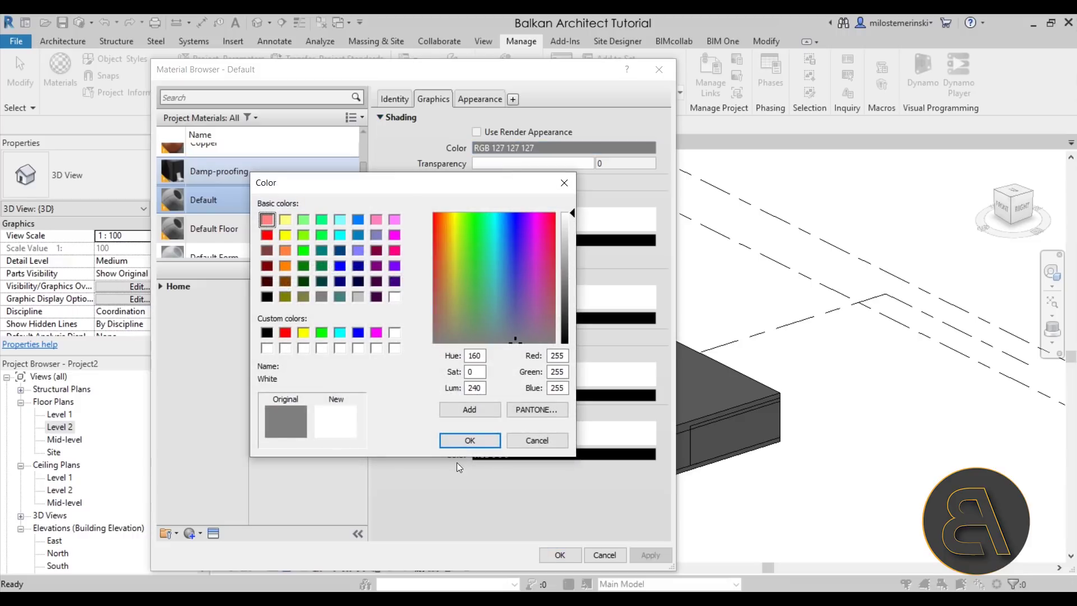
click(469, 441)
- Set the Default material's generic appearance colour to RGB 255 255 255 and apply the material changes
click(467, 100)
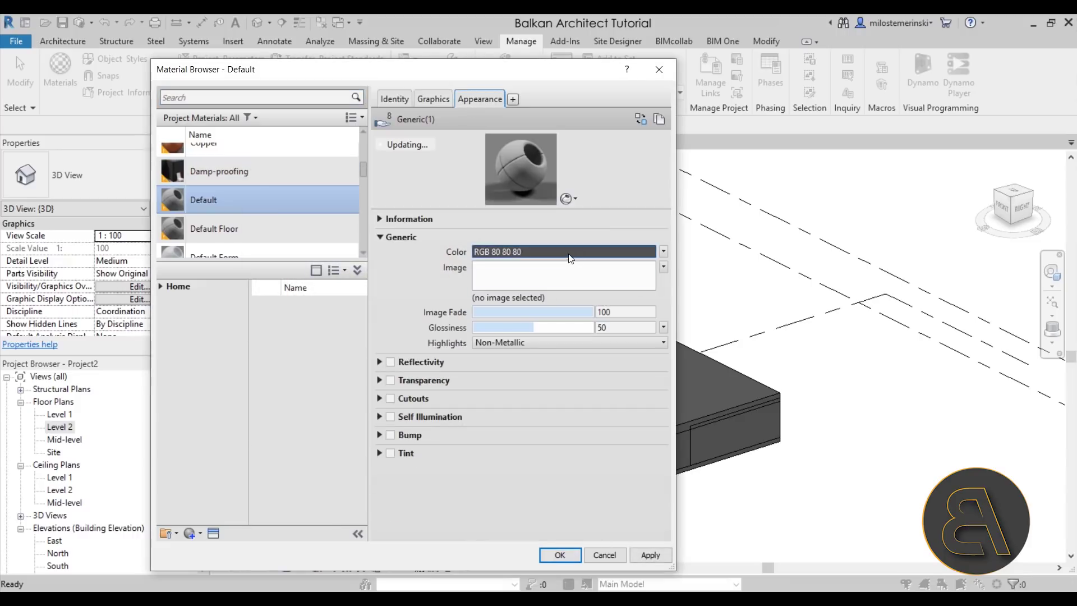
click(563, 251)
click(564, 217)
click(470, 441)
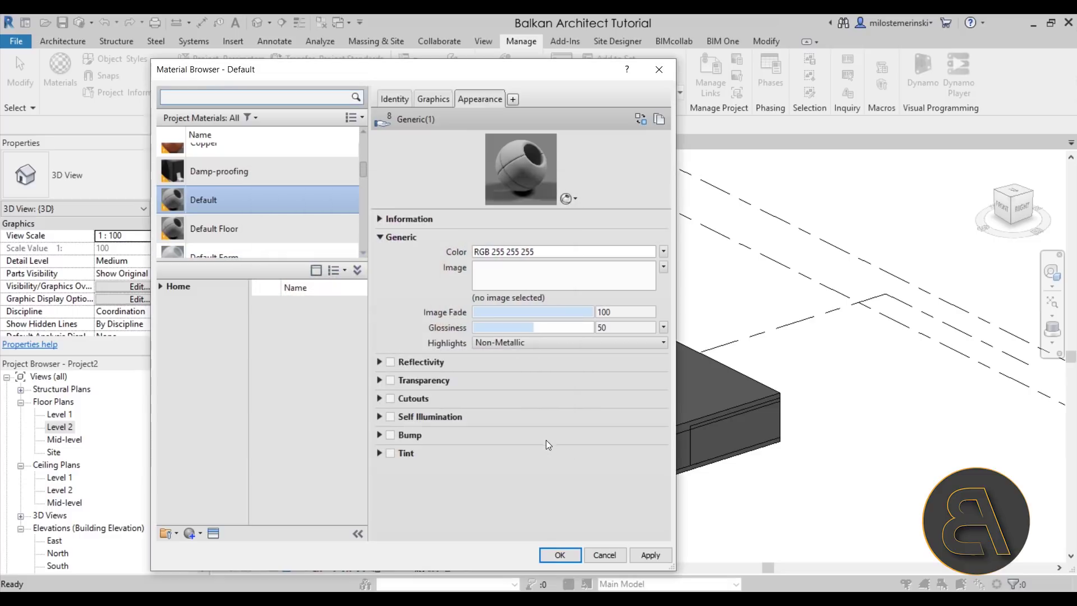
click(644, 558)
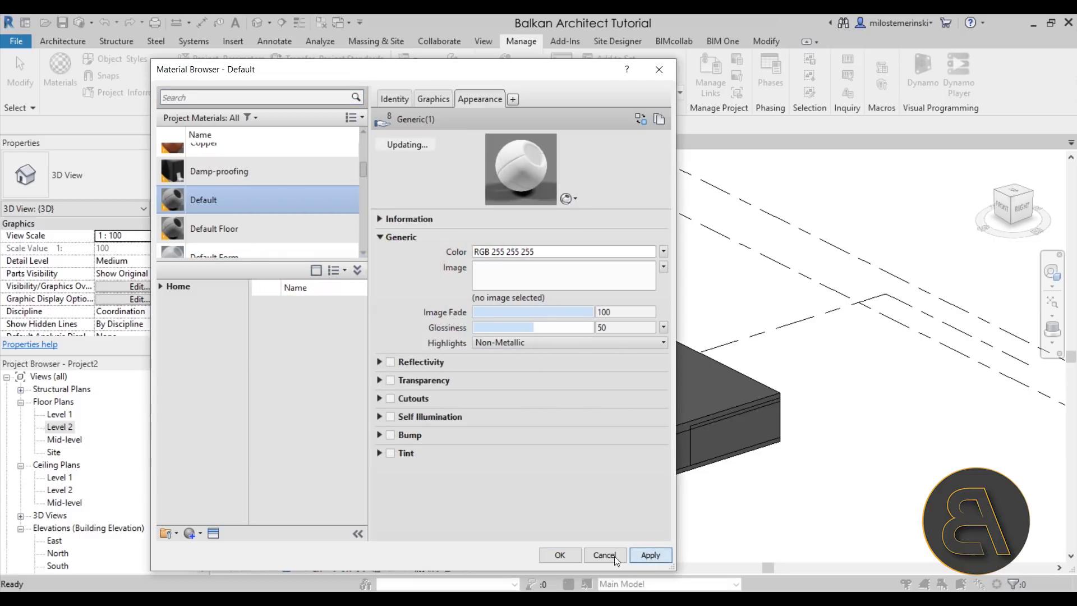
click(570, 557)
- Place a Japanese Maple - 3.0 Meters site component in the centre of the square planter on the Level 2 plan
mouse_move(592, 429)
shift+middle_down()
mouse_move(522, 473)
mouse_move(492, 473)
shift+middle_up()
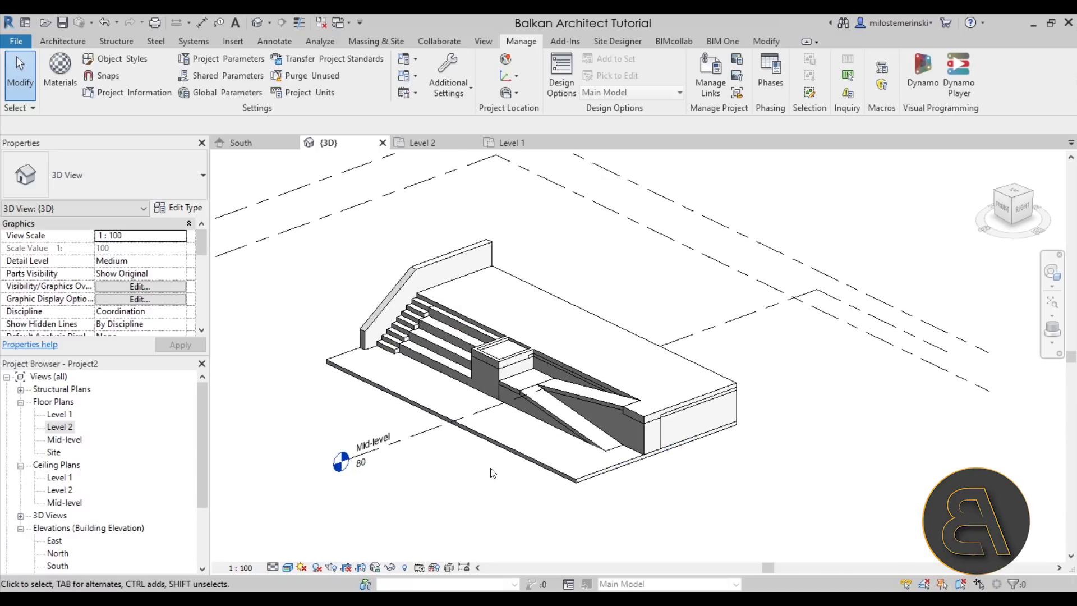
scroll(484, 336, up, 5)
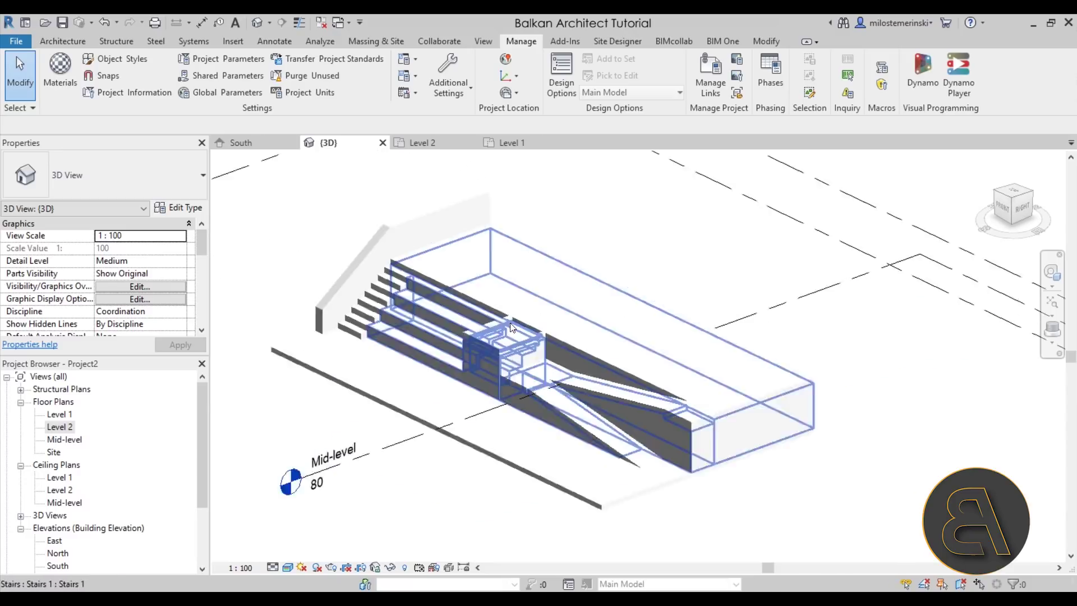
double_click(61, 427)
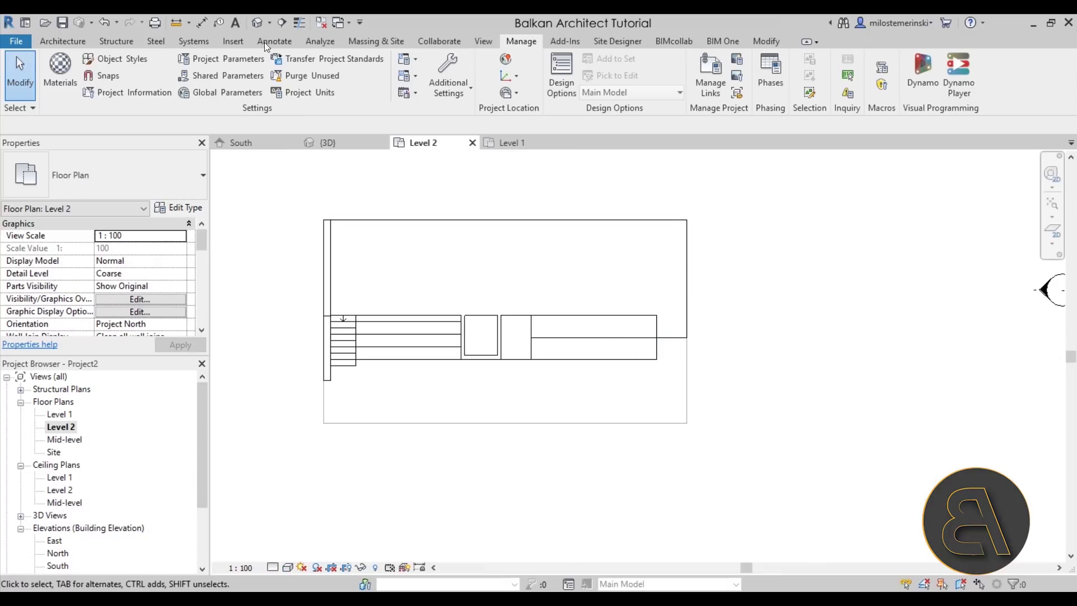
click(375, 41)
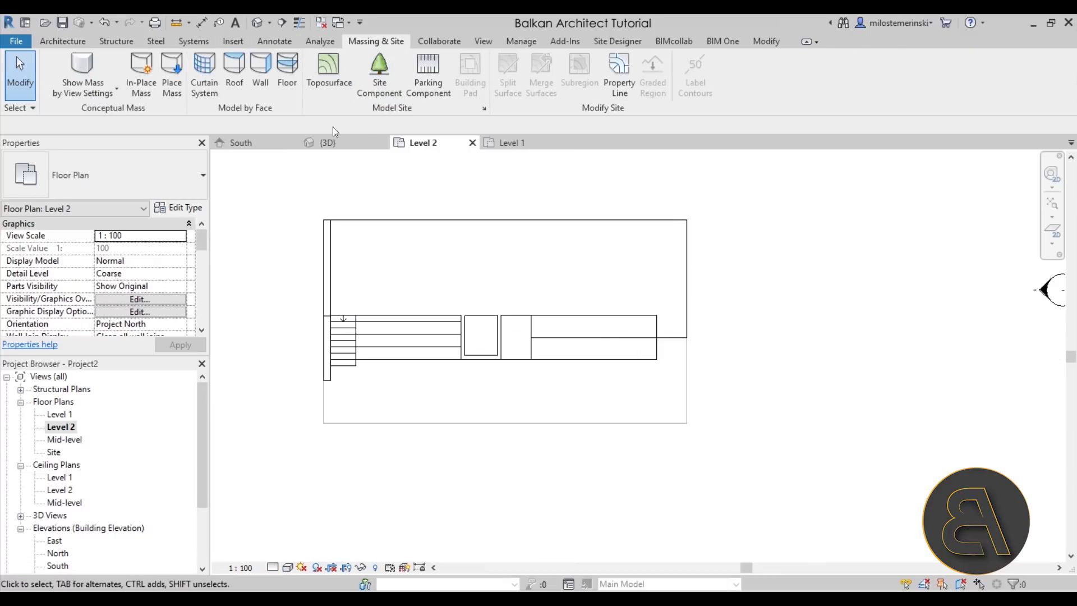
click(354, 73)
click(171, 160)
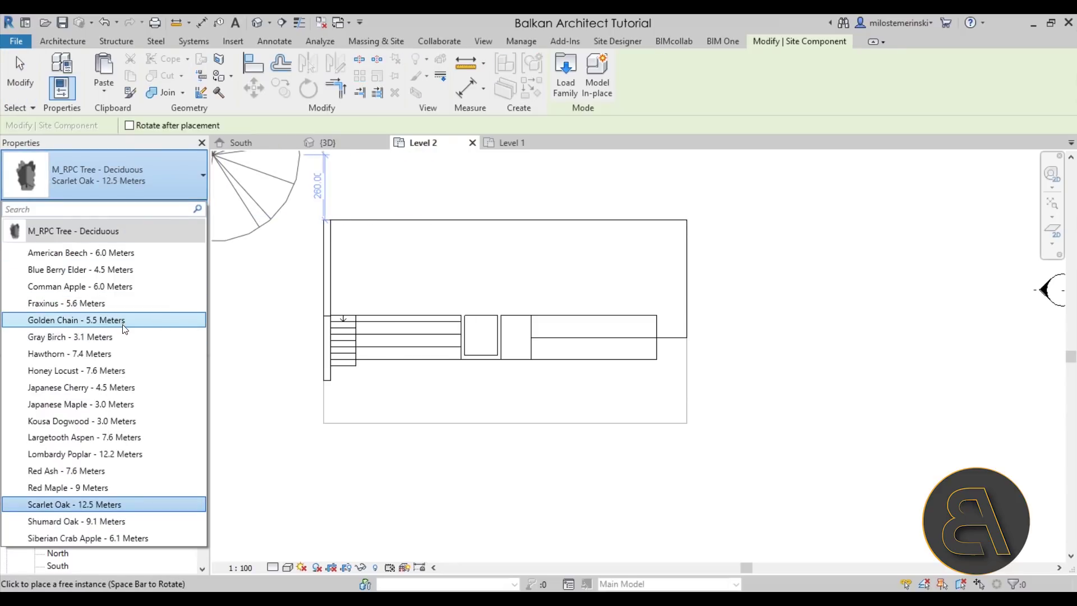
mouse_move(143, 407)
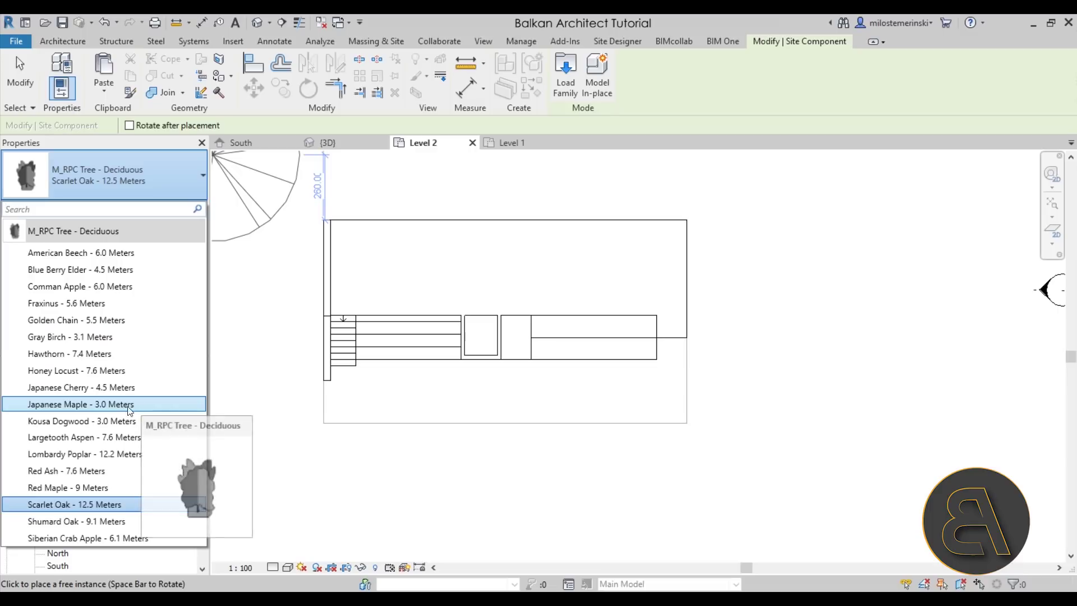
click(59, 404)
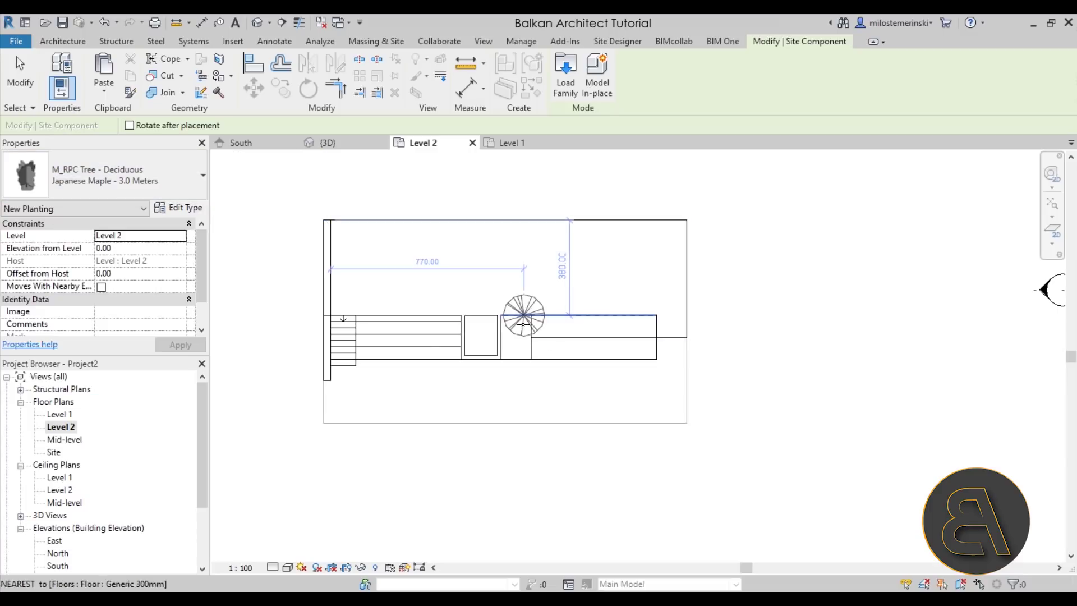
scroll(477, 320, up, 3)
click(477, 322)
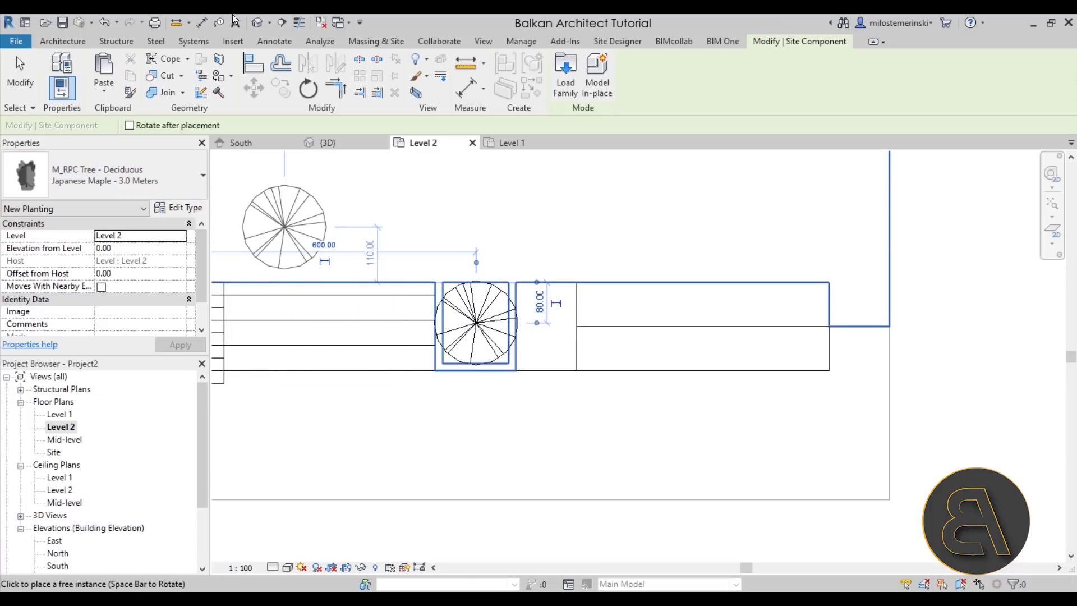
- Finish placing trees and examine the planter tree together with the stairs and ramps in 3D
click(264, 26)
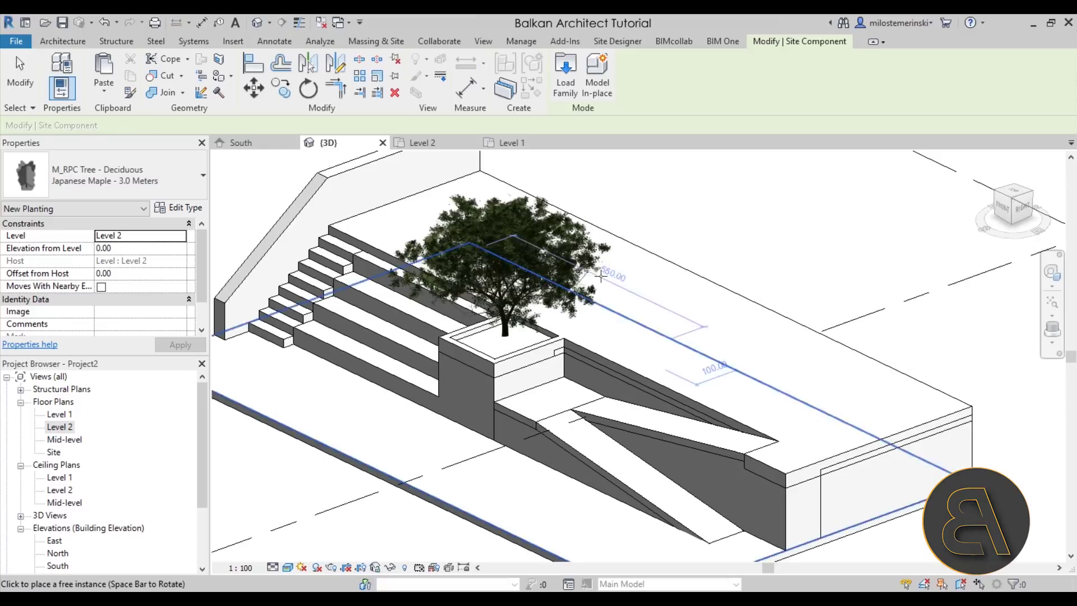
scroll(505, 294, up, 3)
scroll(505, 295, down, 3)
key(Escape)
key(Escape)
shift+middle_drag(505, 294, 638, 318)
scroll(695, 309, down, 2)
shift+middle_drag(681, 199, 689, 206)
scroll(642, 263, up, 3)
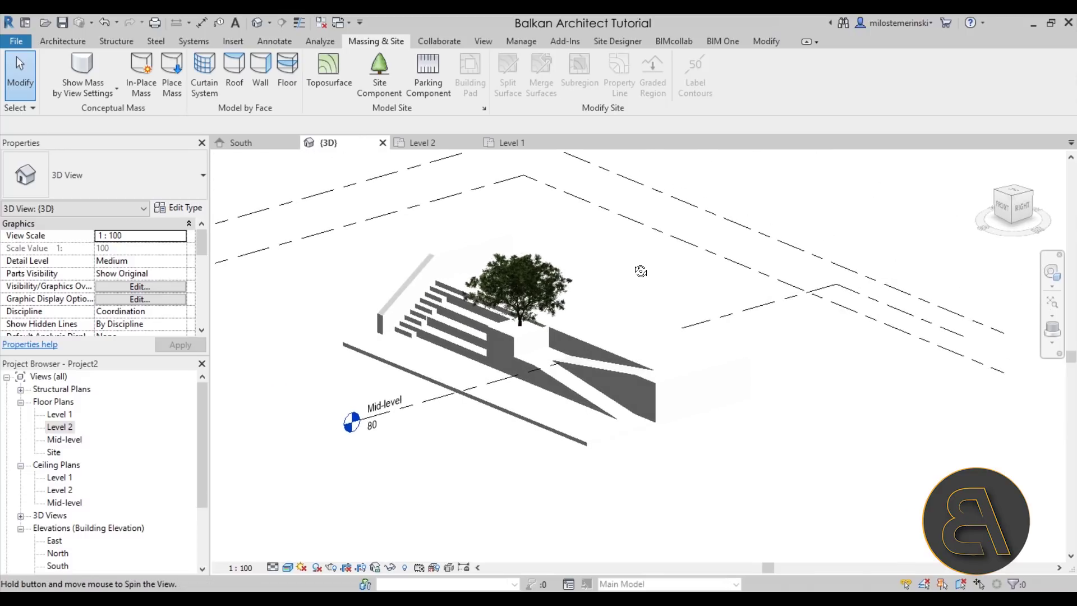
scroll(644, 258, down, 3)
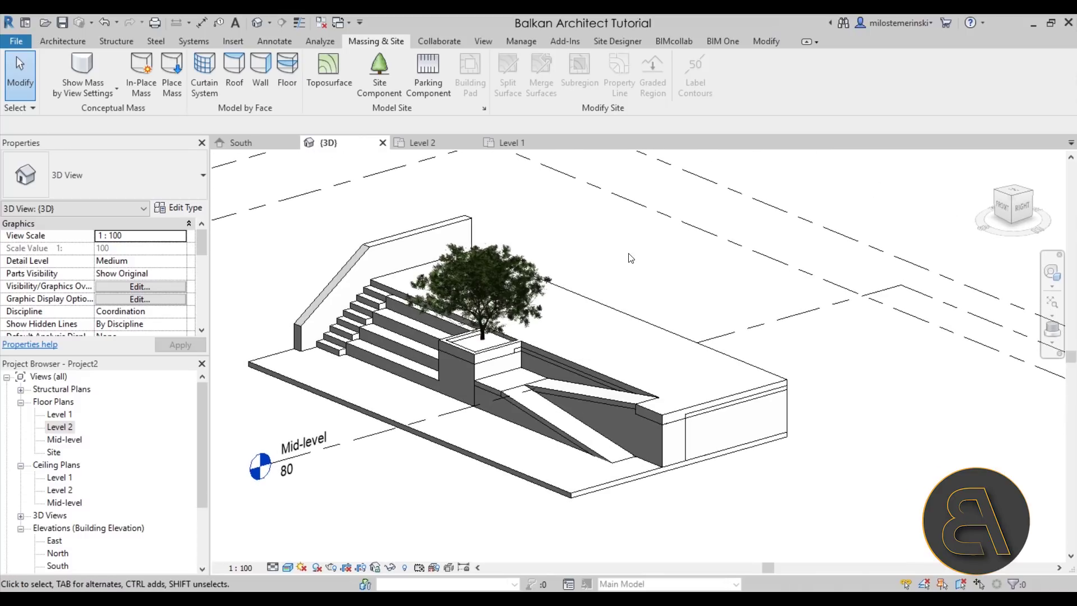
- Hide the Level 1, Level 2 and Mid-level datums in the 3D view
scroll(621, 262, down, 3)
drag(864, 396, 806, 247)
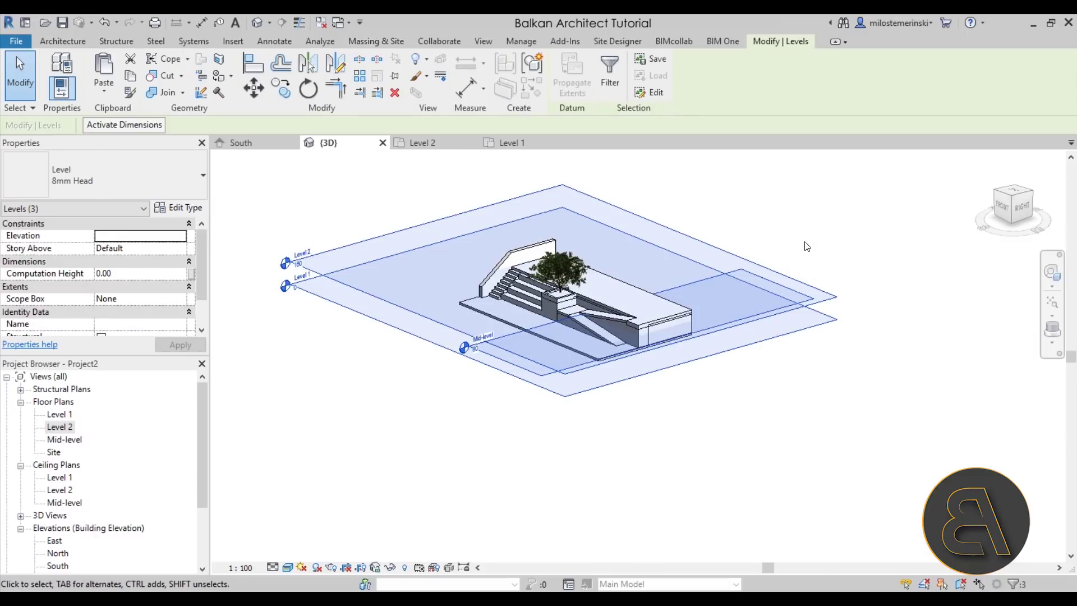
click(426, 60)
click(433, 81)
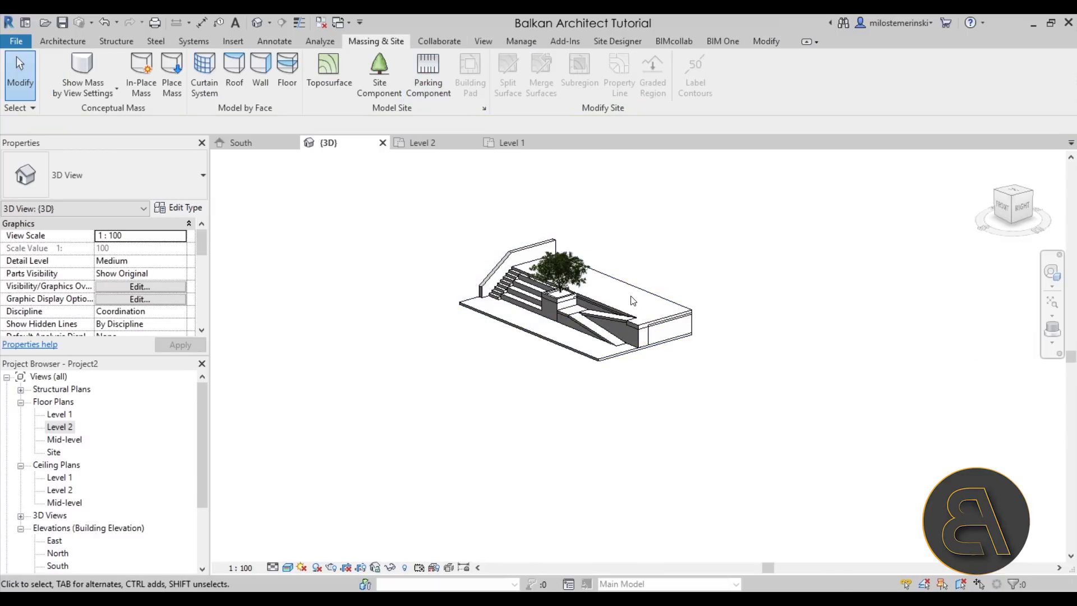
- Examine the edge lines on the ramps and upper floor up close and locate the Linework tool for overriding them
scroll(604, 168, up, 2)
scroll(589, 247, up, 2)
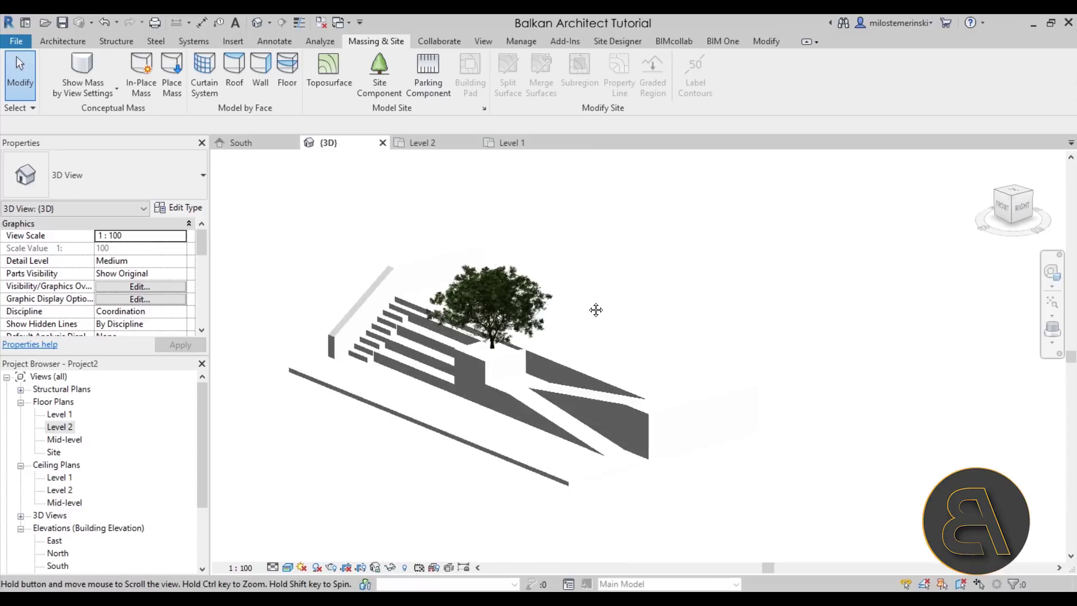
scroll(618, 415, up, 3)
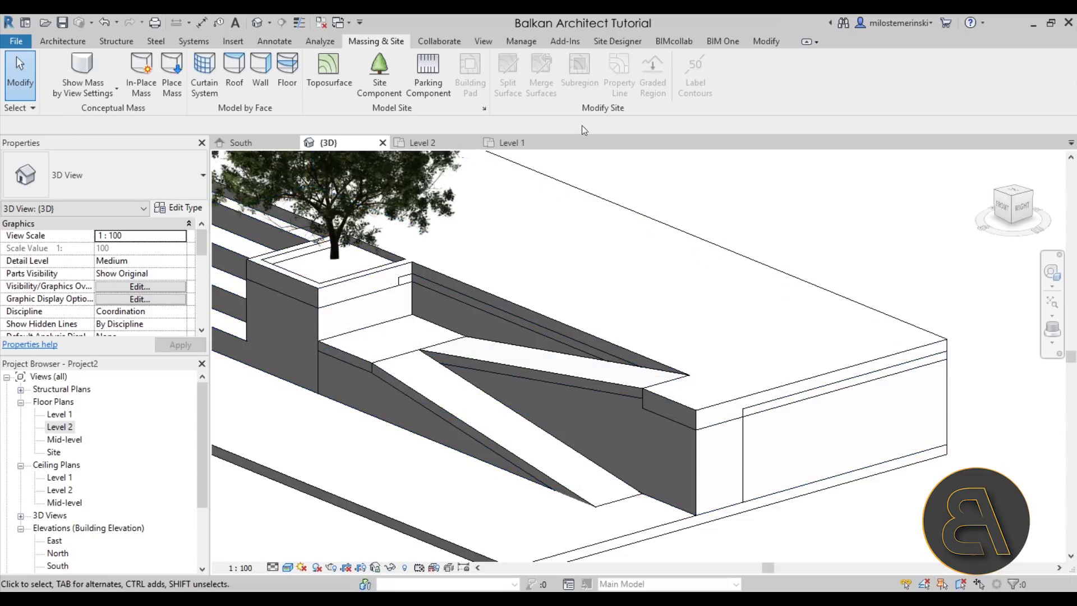
click(772, 45)
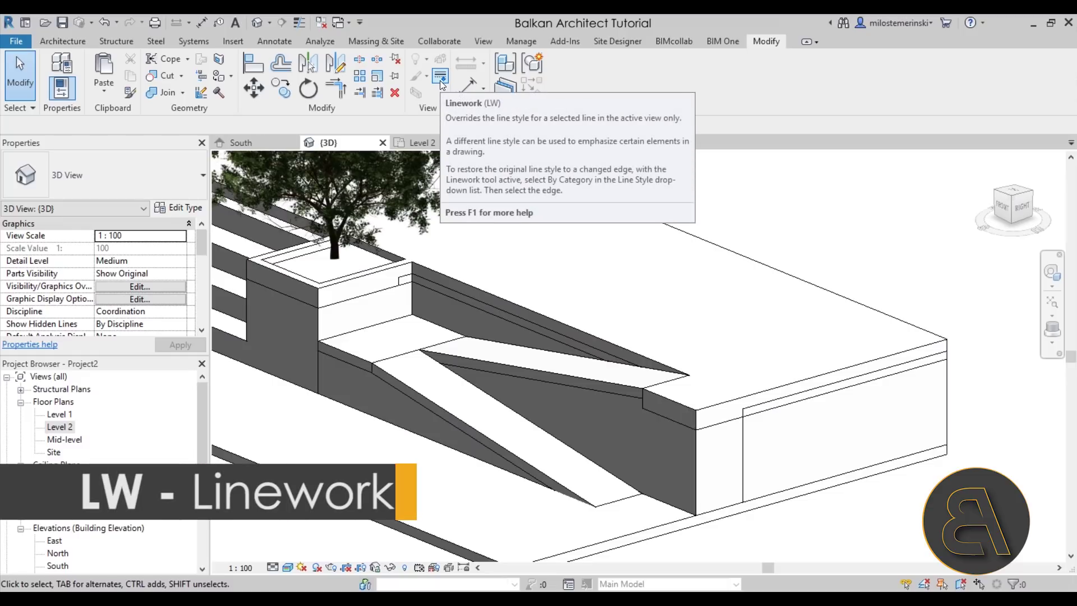
scroll(510, 345, down, 5)
scroll(510, 344, up, 3)
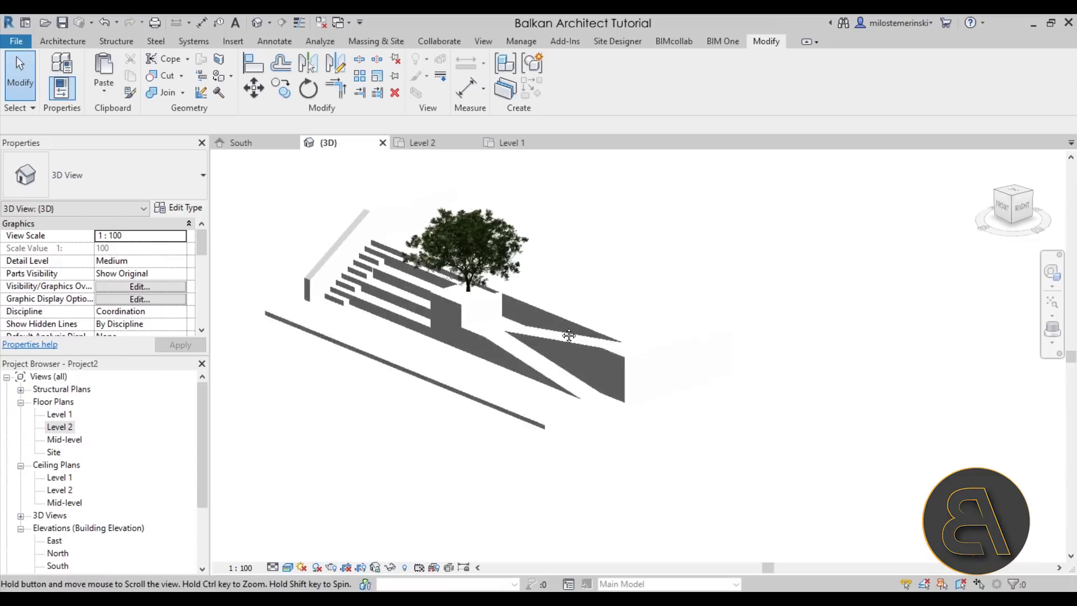
scroll(510, 344, up, 2)
middle_drag(570, 312, 626, 296)
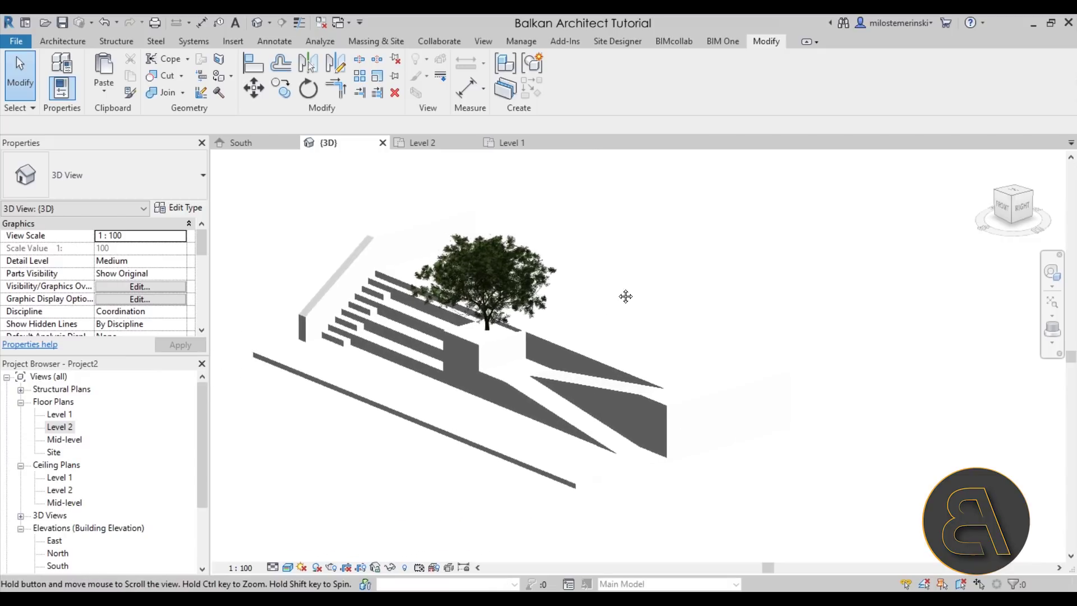
- Enable cast shadows and ambient shadows in the 3D view's graphic display options and apply them
click(287, 567)
click(311, 463)
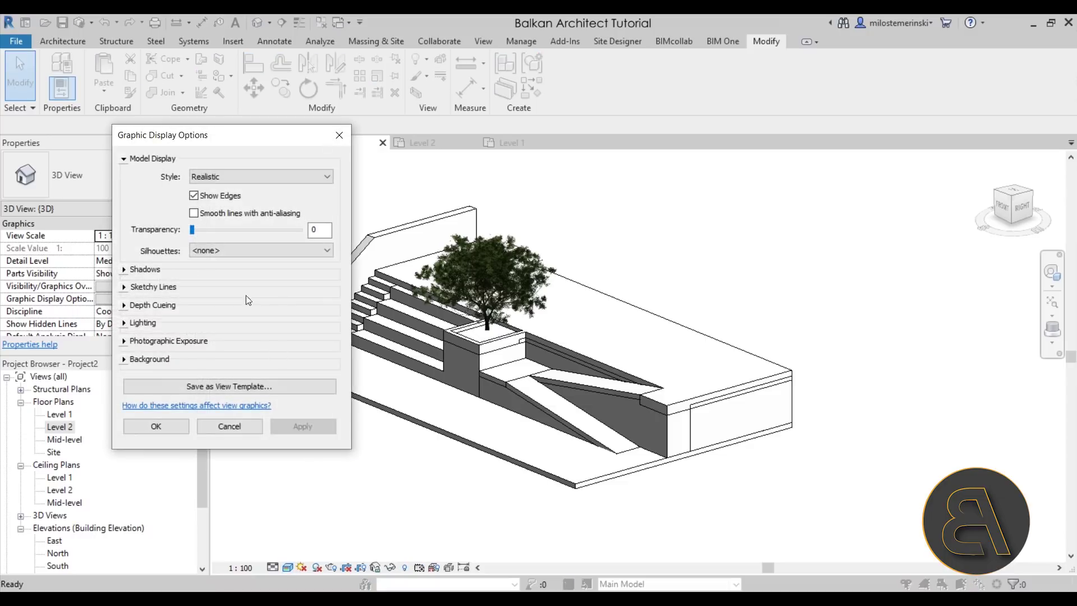
click(124, 269)
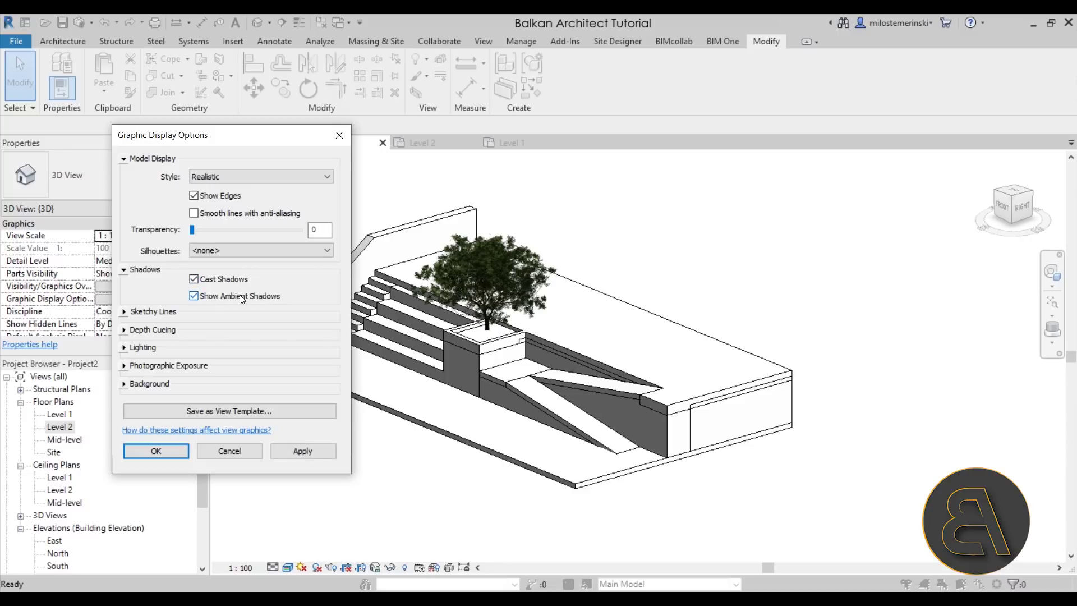
click(302, 453)
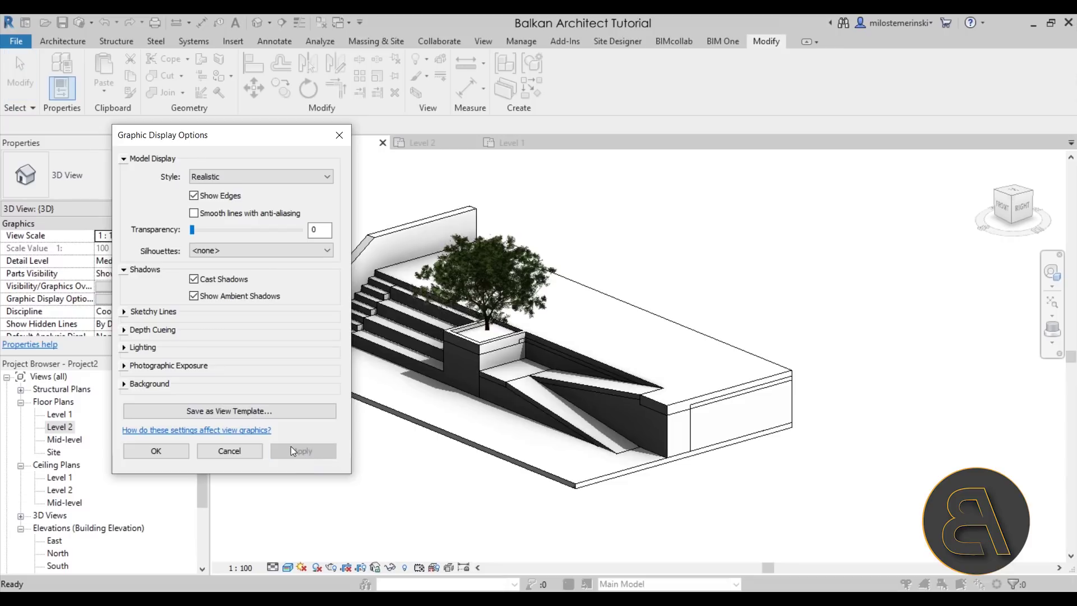
- Turn off Show Edges for the 3D view and set its lighting to Sun 5 and Shadows 30
click(196, 196)
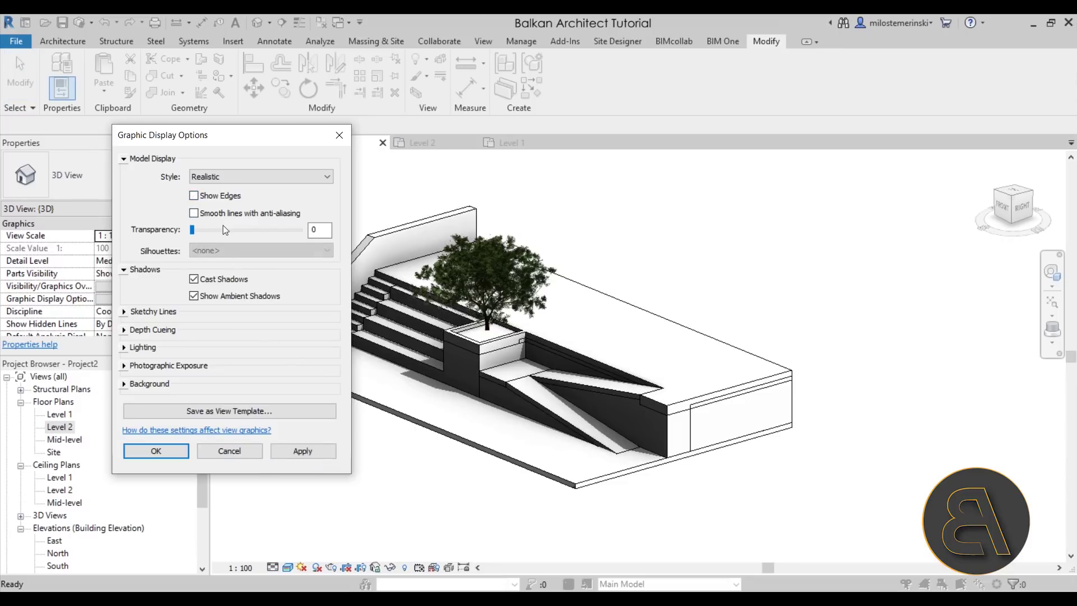
click(314, 452)
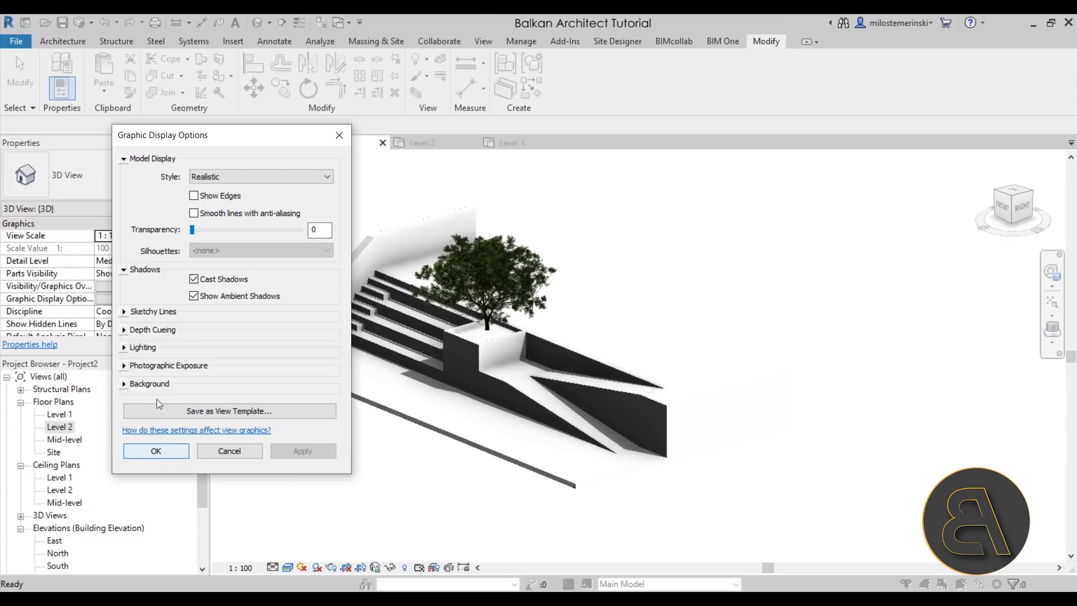
click(129, 349)
drag(230, 432, 193, 423)
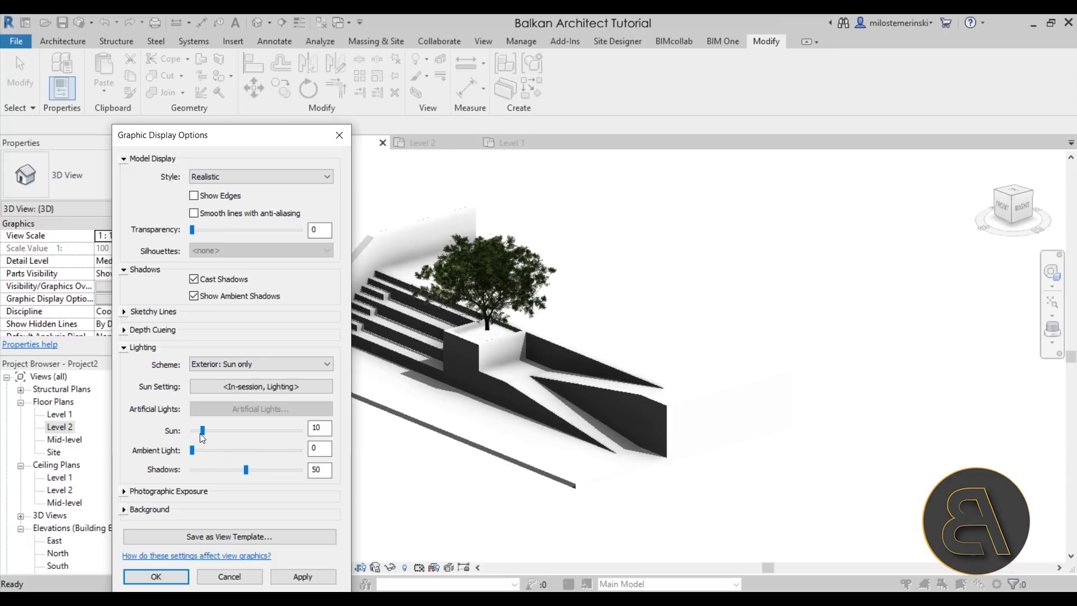
click(322, 575)
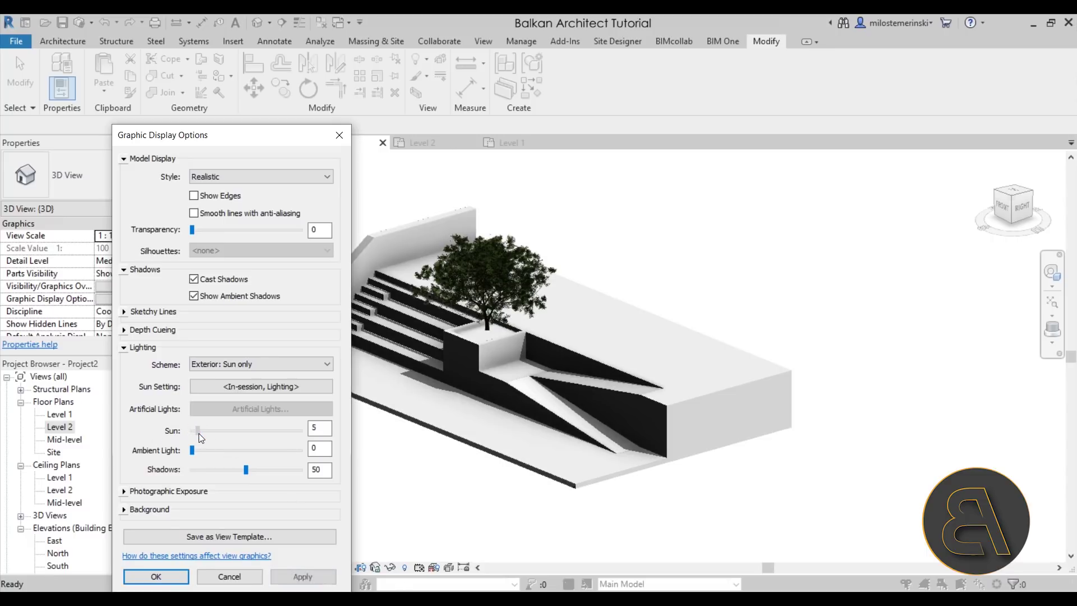
click(303, 575)
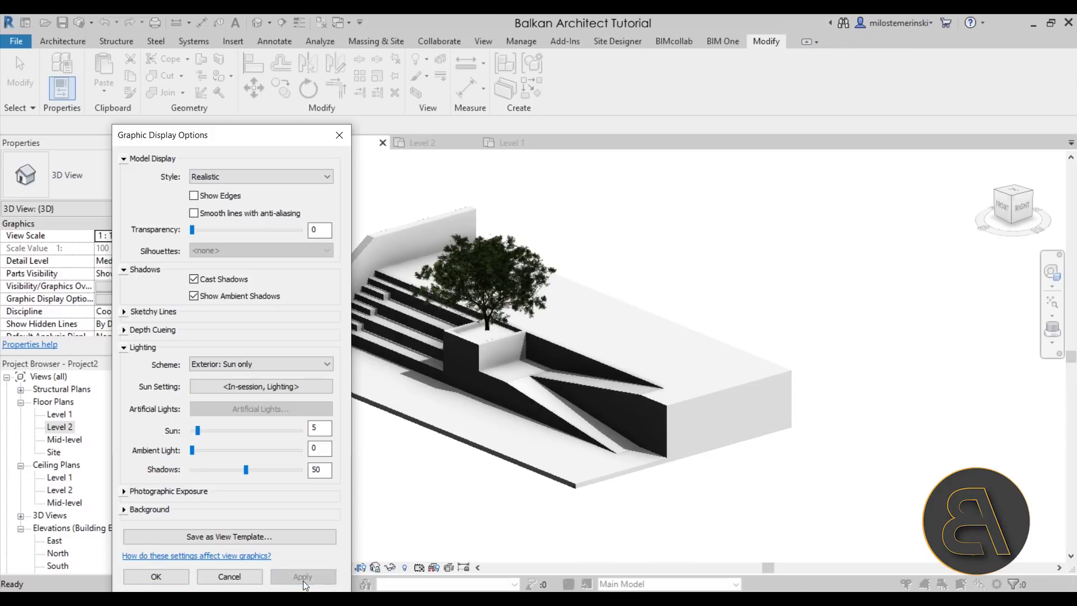
drag(245, 469, 224, 470)
click(301, 575)
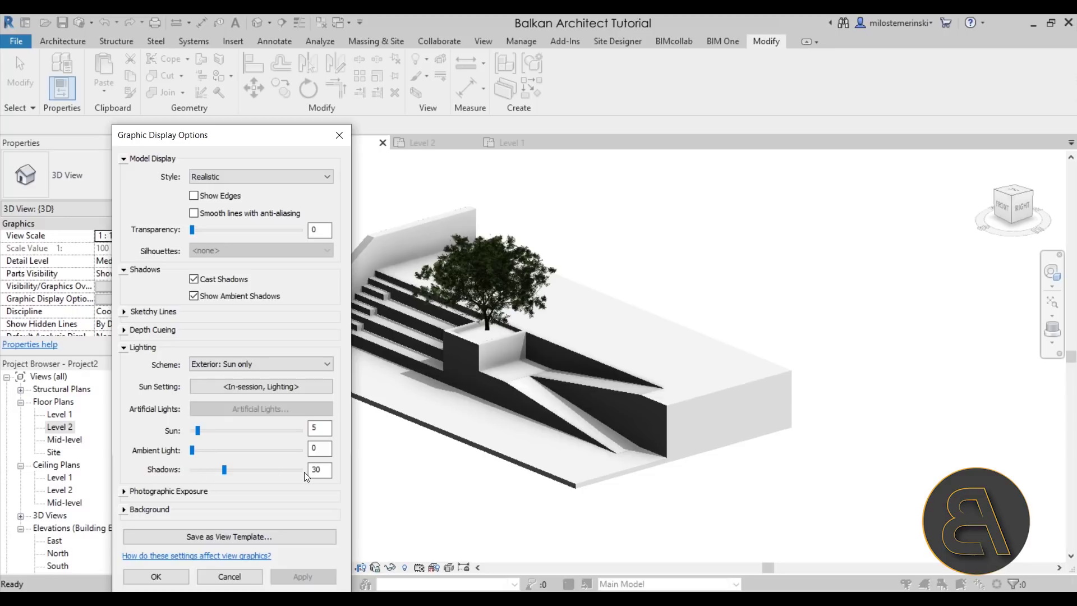
- Try ambient light values of 60, 40 and 29, and a sun intensity of 25
click(257, 450)
click(303, 576)
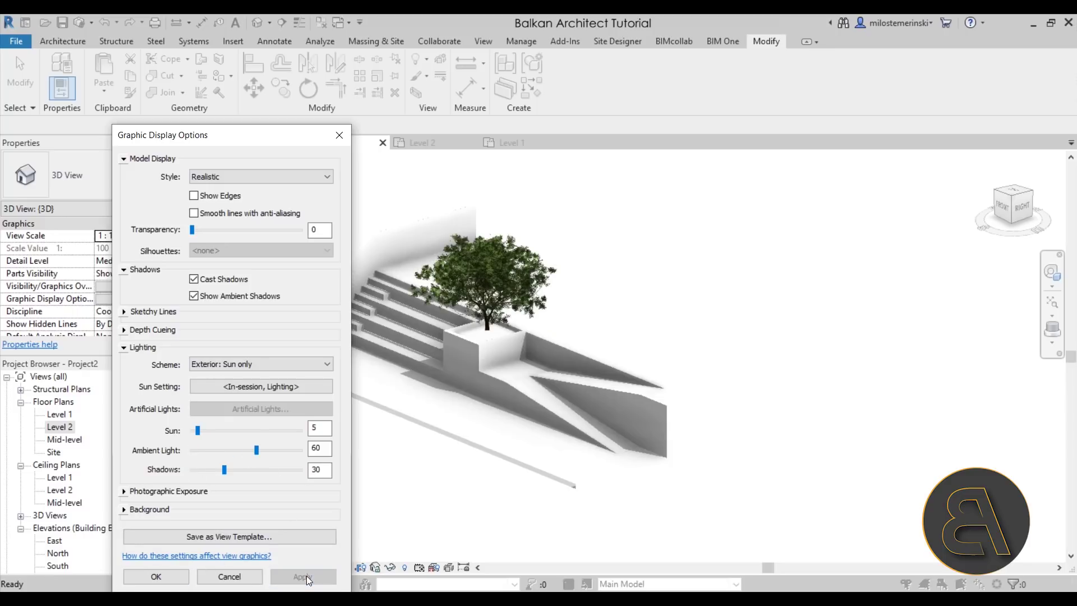
click(246, 464)
click(303, 576)
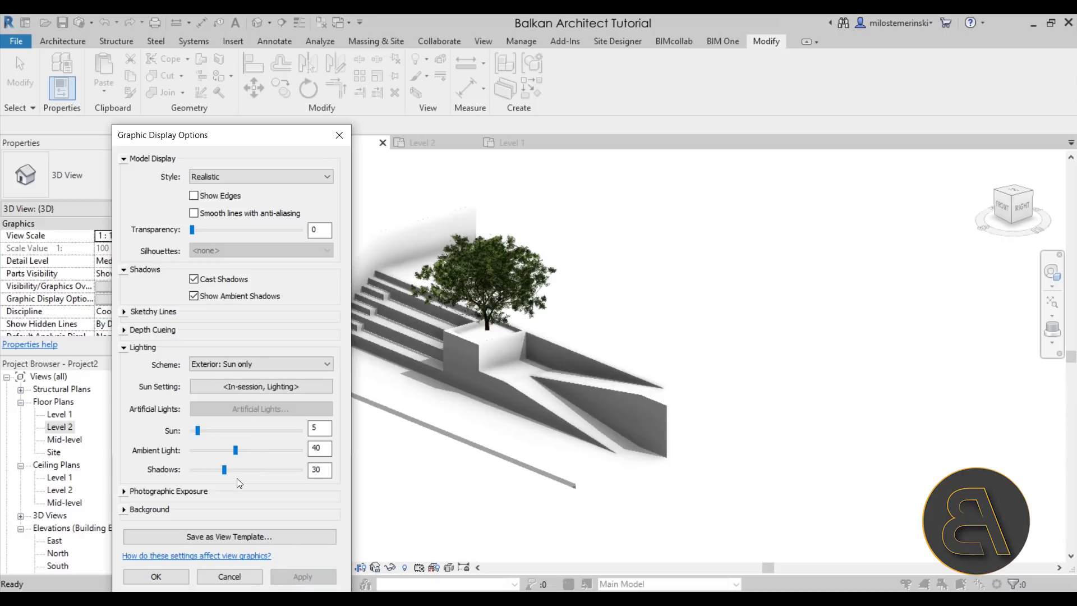
drag(235, 450, 223, 450)
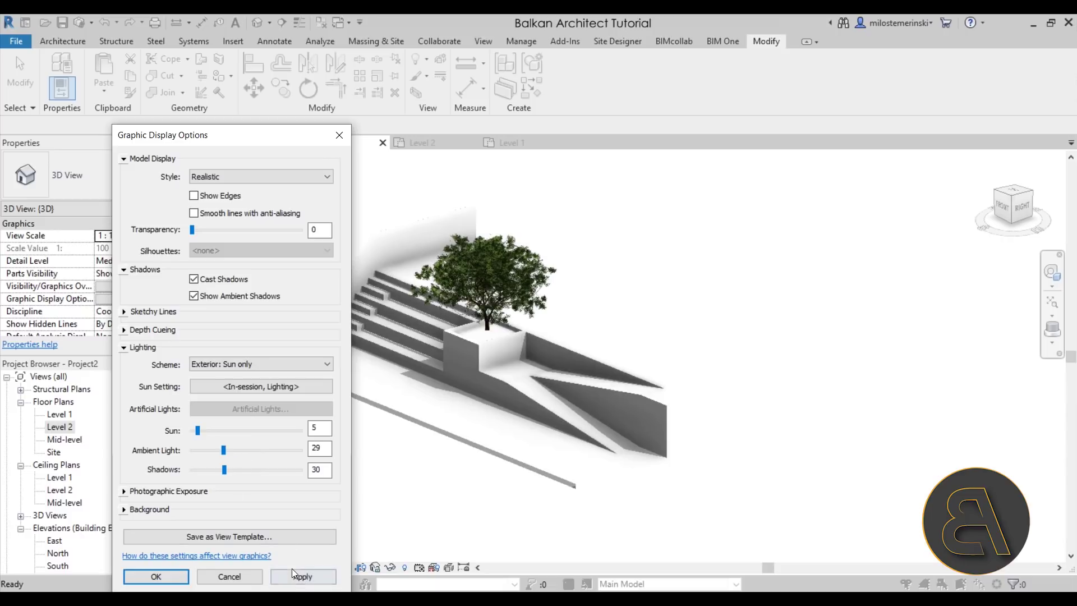
click(298, 576)
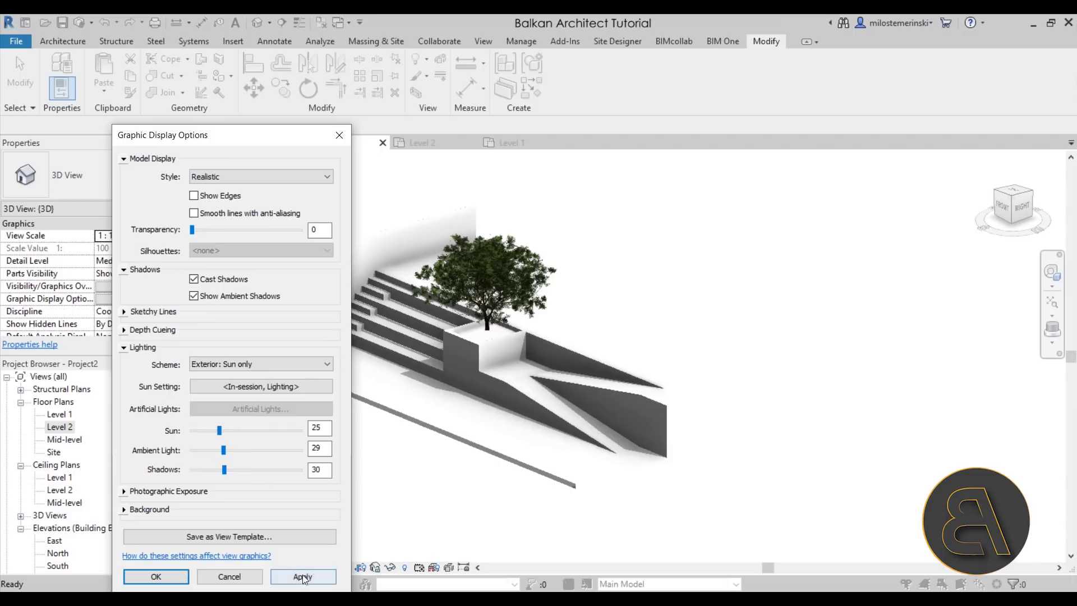
click(302, 576)
- Set the sun intensity to 5 and the ambient light to 9, and accept the graphic display options
click(211, 431)
click(215, 450)
click(333, 579)
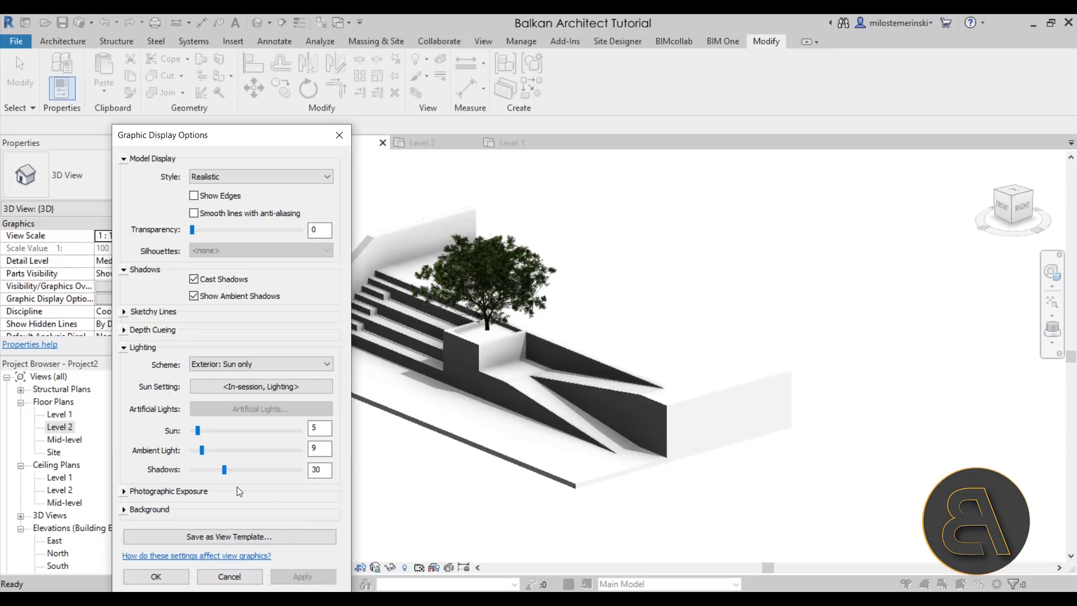
click(204, 452)
click(306, 578)
click(156, 577)
middle_drag(424, 431, 414, 443)
- Create a new sheet with the A1 metric titleblock
scroll(147, 430, down, 1)
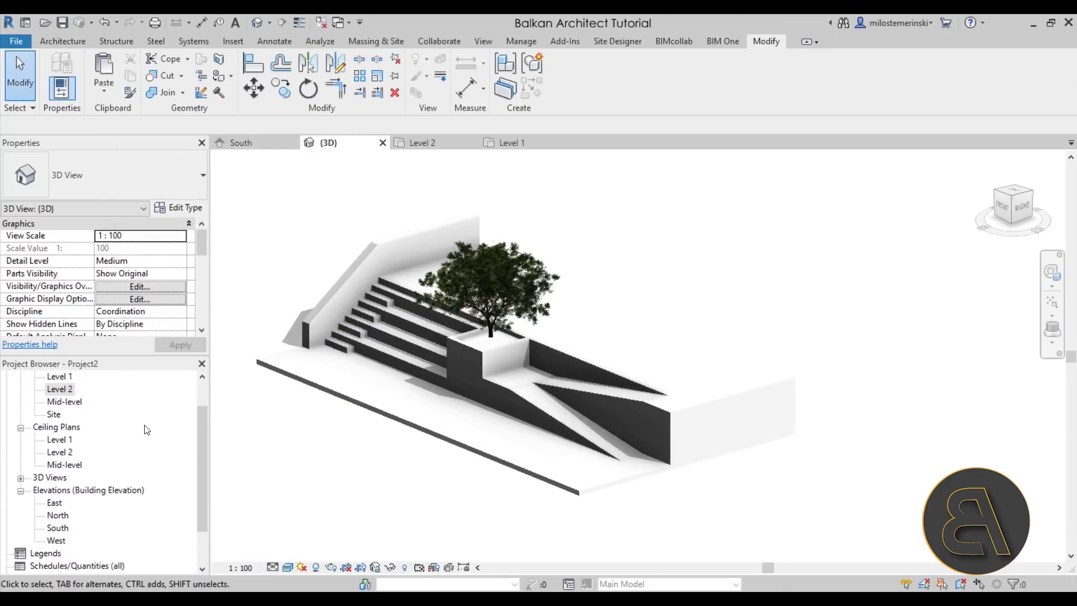
scroll(147, 429, down, 1)
click(39, 528)
right_click(39, 530)
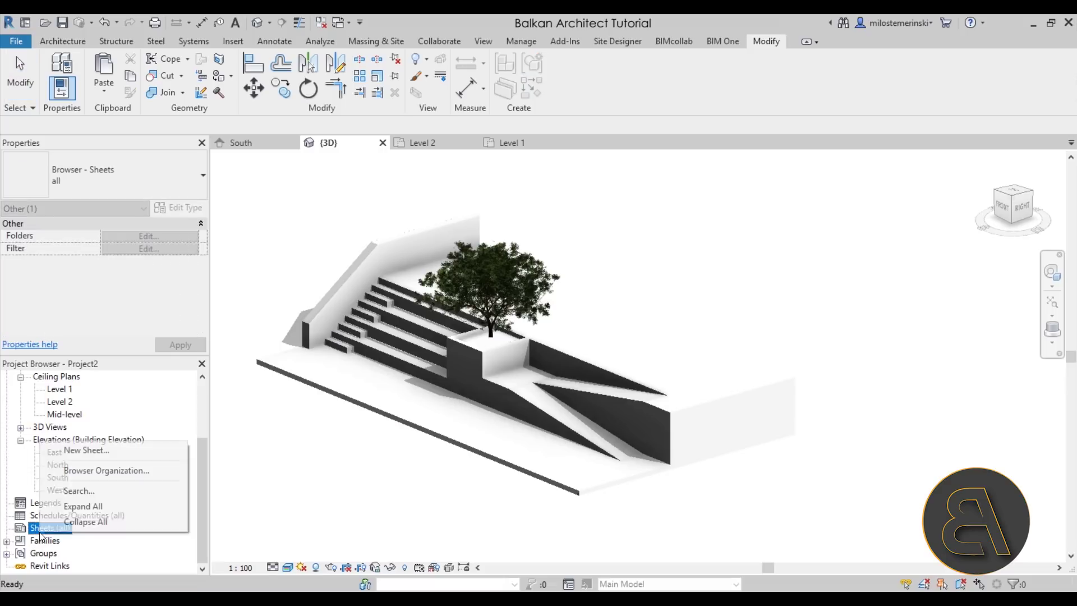
click(69, 451)
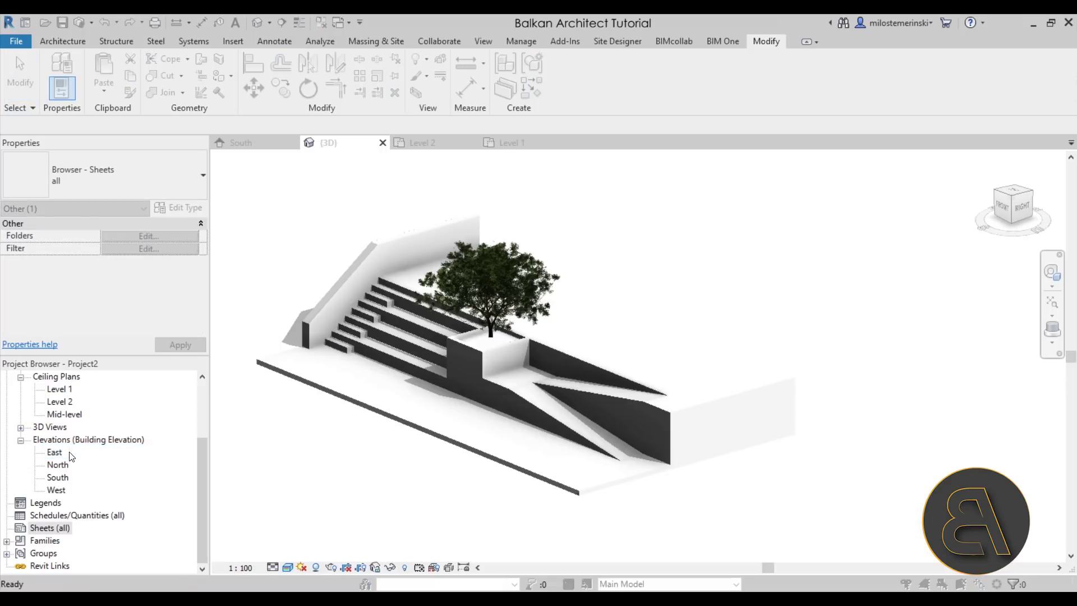
drag(219, 198, 474, 147)
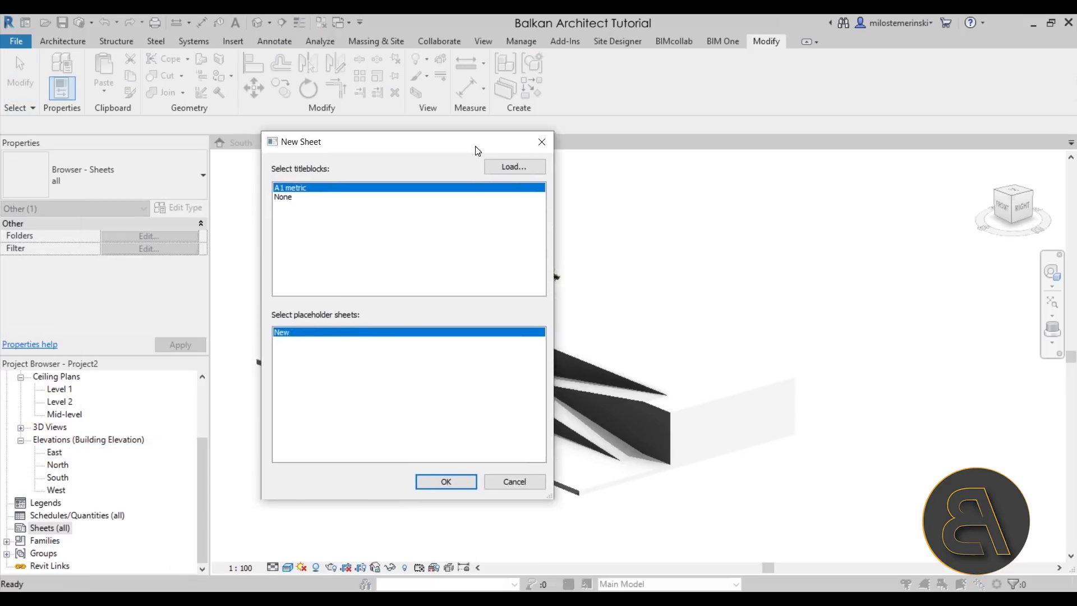
click(446, 482)
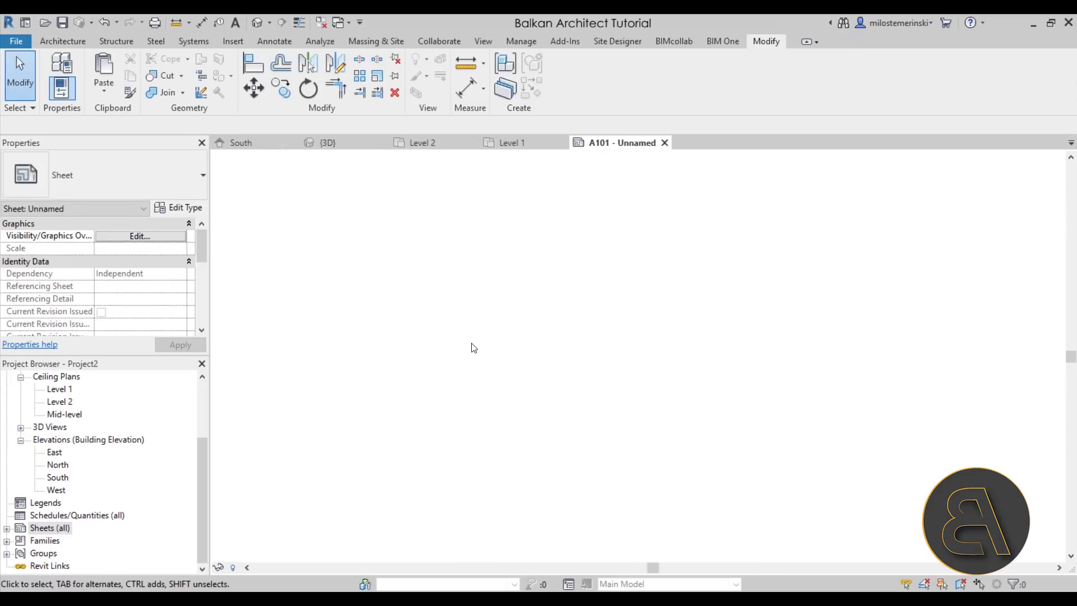
- Place the {3D} view in the middle of the blank sheet's drawing area
scroll(67, 448, up, 5)
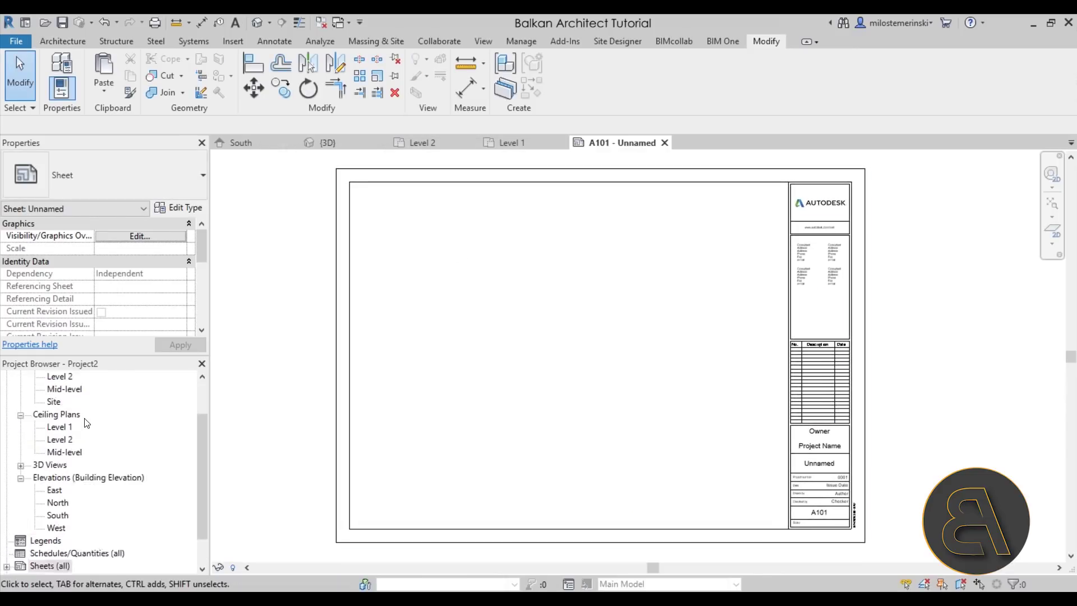
scroll(22, 480, down, 2)
click(21, 479)
drag(55, 489, 594, 385)
click(546, 340)
scroll(555, 359, up, 5)
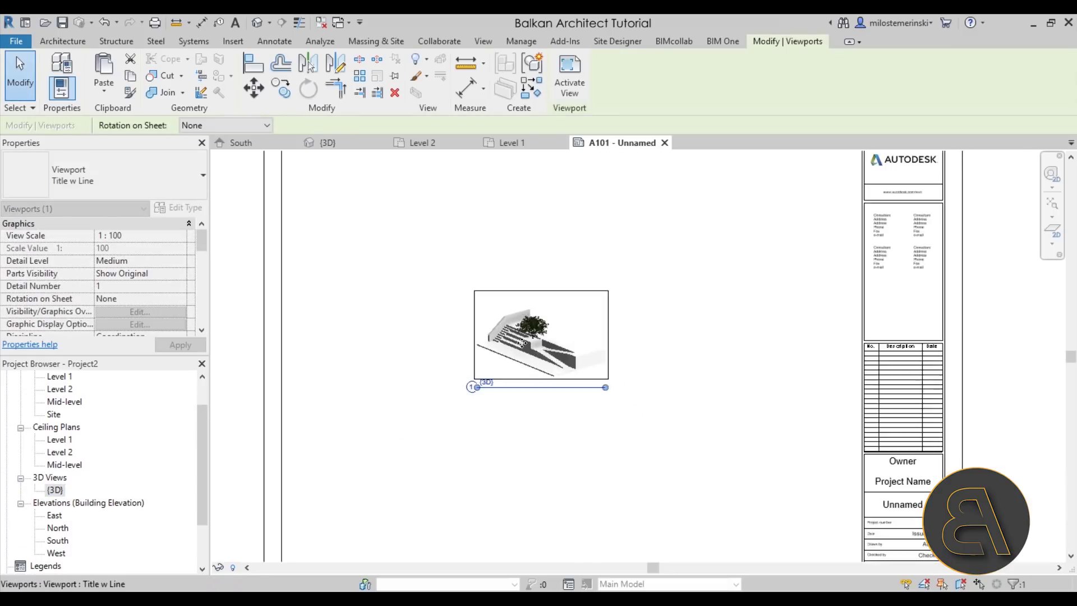
- Change the 3D viewport's type to No Title
click(853, 340)
scroll(547, 392, down, 3)
scroll(436, 353, up, 5)
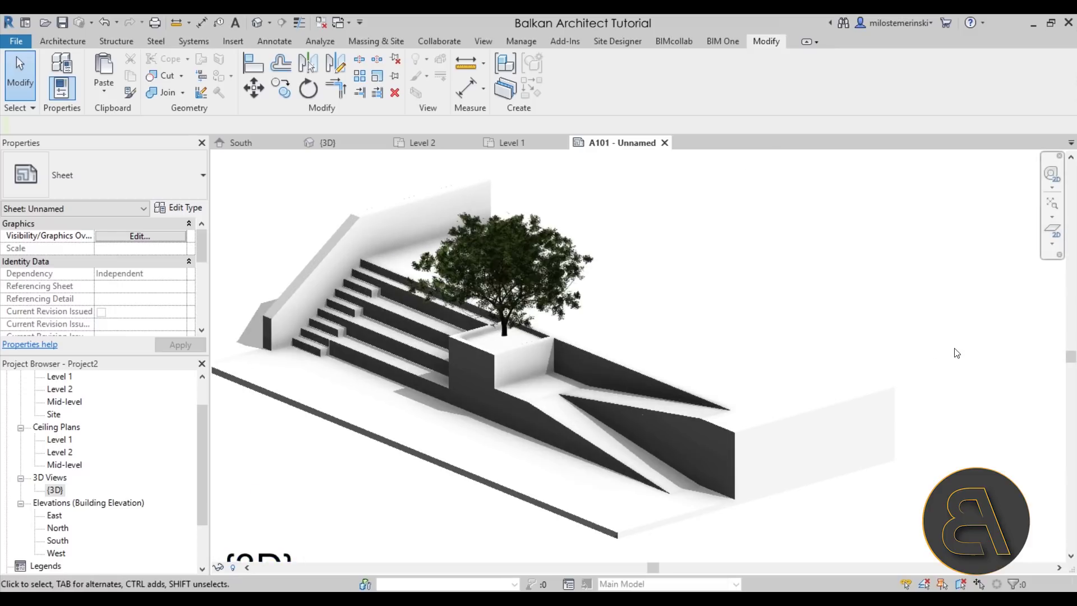
scroll(931, 339, down, 5)
click(655, 378)
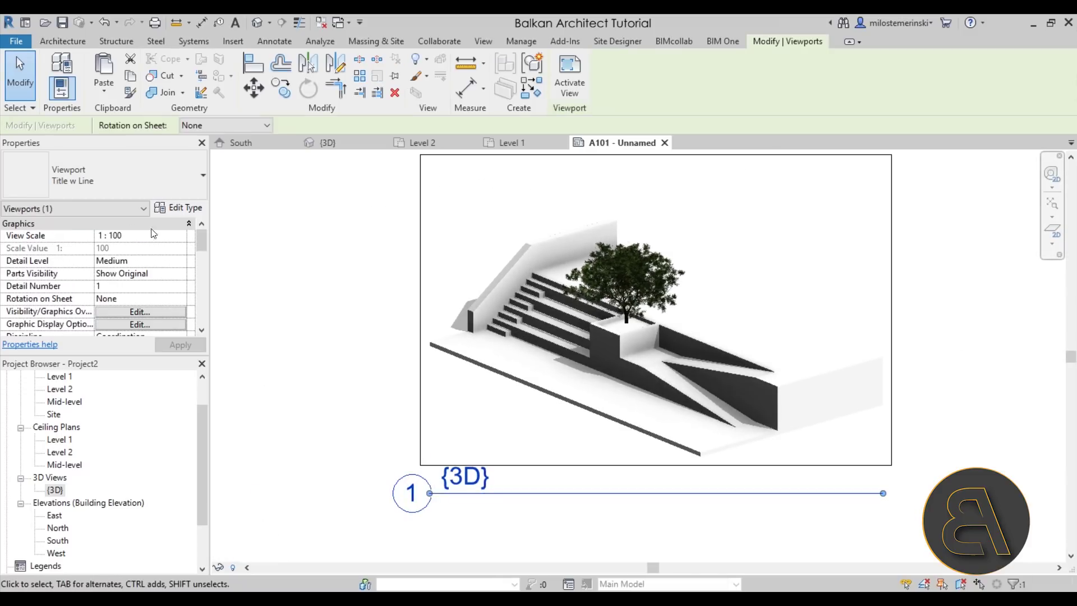
click(82, 180)
click(54, 241)
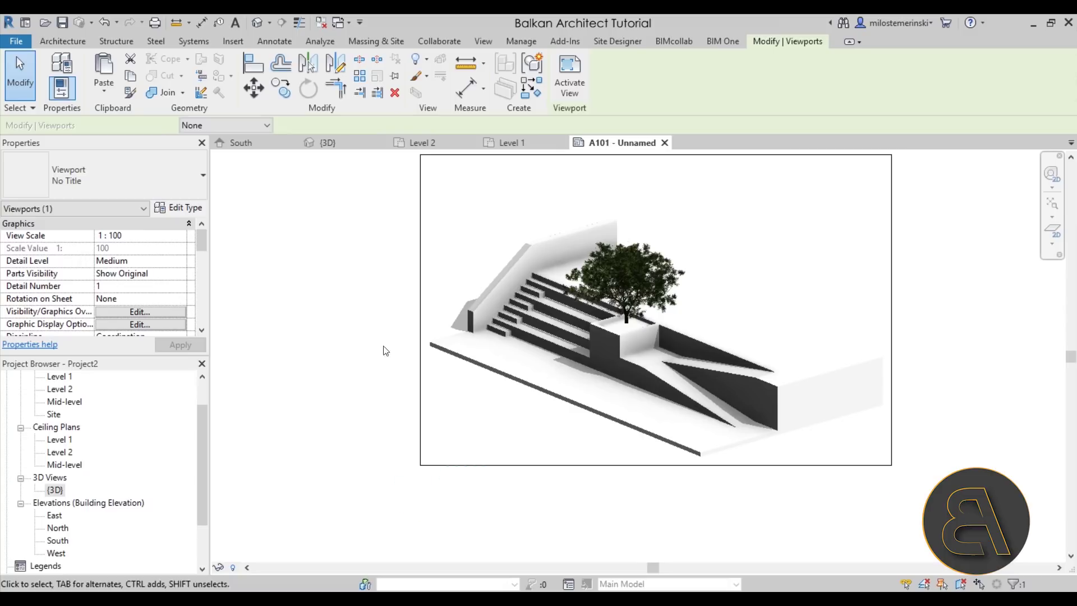
click(339, 379)
middle_drag(604, 394, 482, 412)
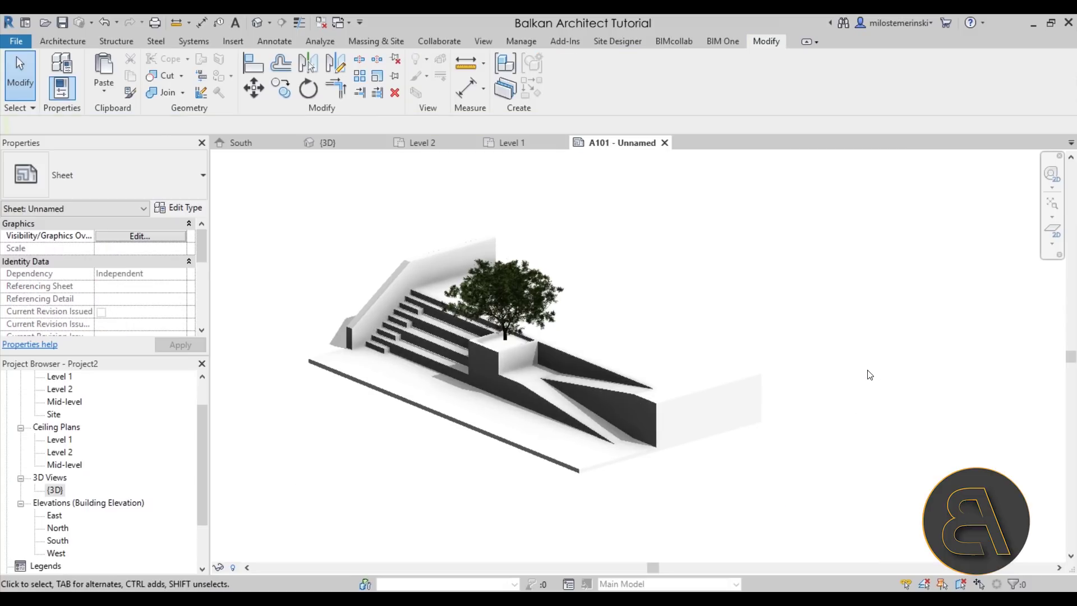
- Draw a detail line in the Wide Lines style from the base slab's far-left corner to the foot of the side wall
click(274, 43)
click(317, 65)
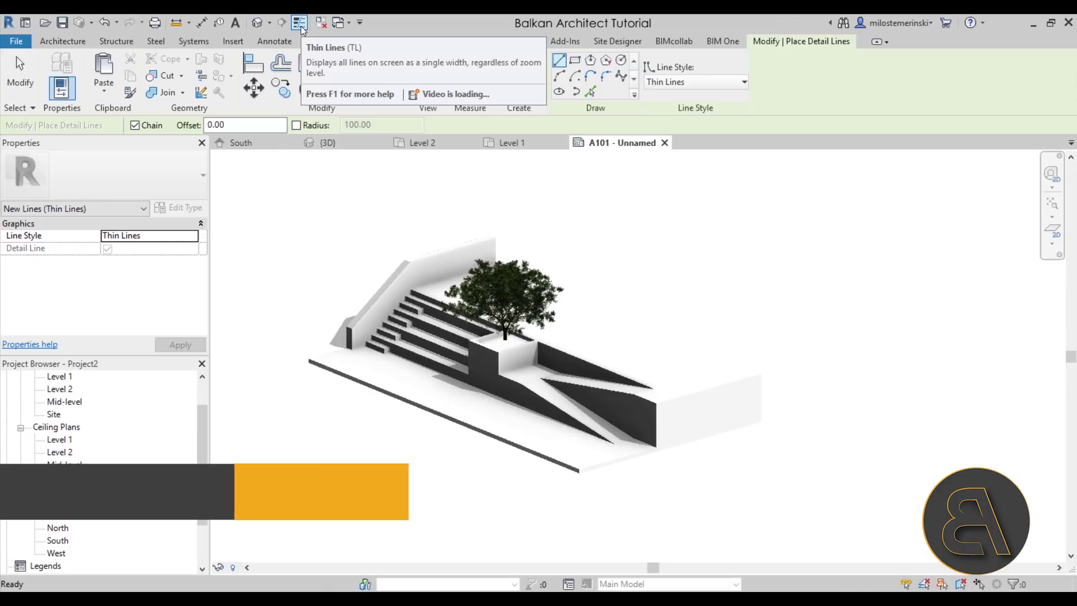
click(680, 83)
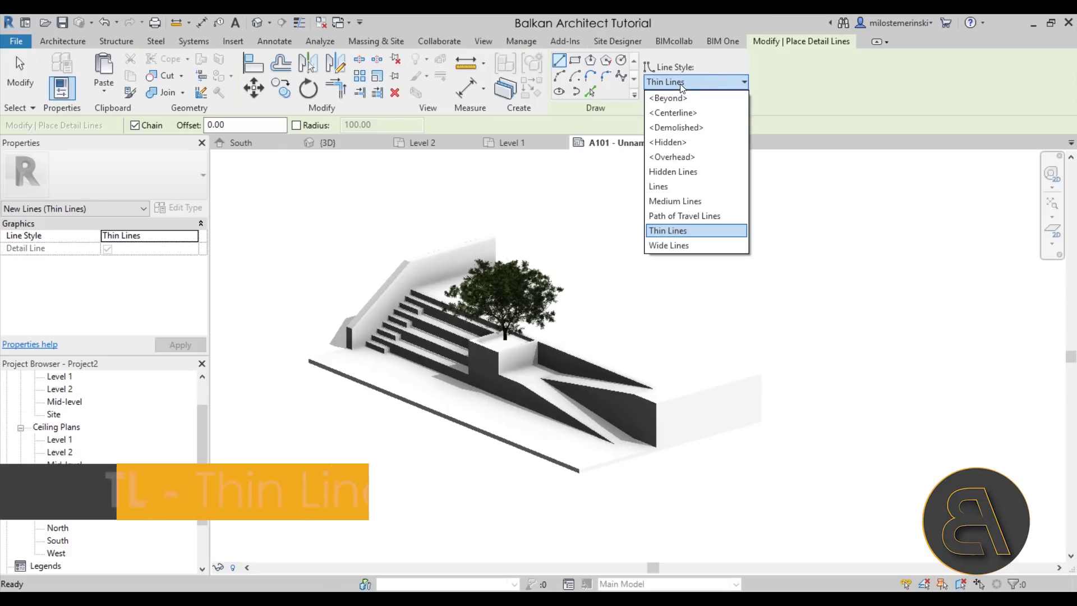
click(680, 245)
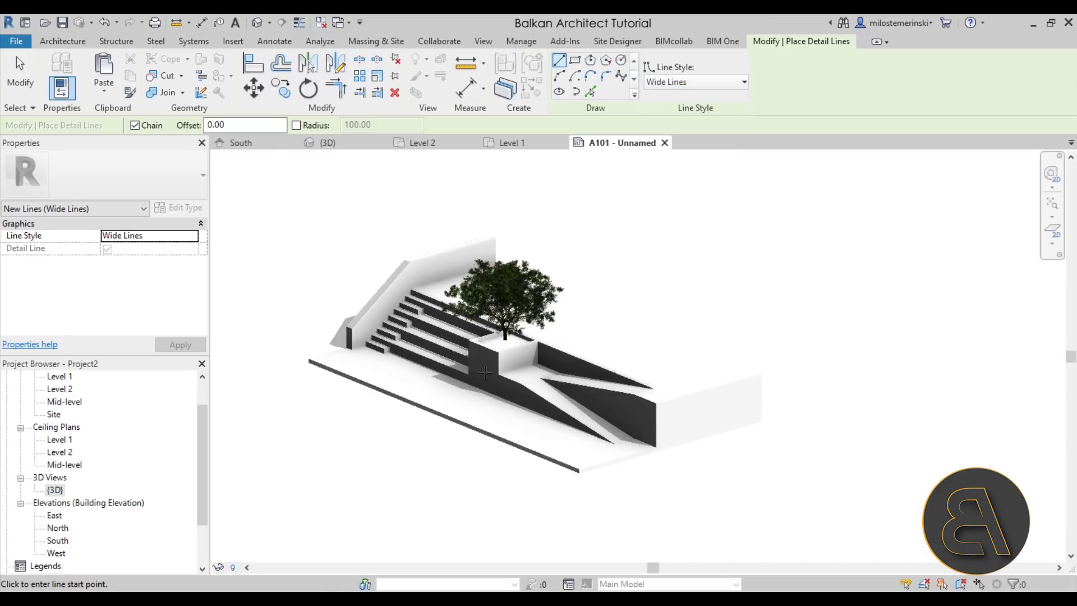
scroll(295, 359, up, 6)
middle_drag(288, 330, 360, 325)
click(359, 324)
middle_drag(487, 292, 345, 385)
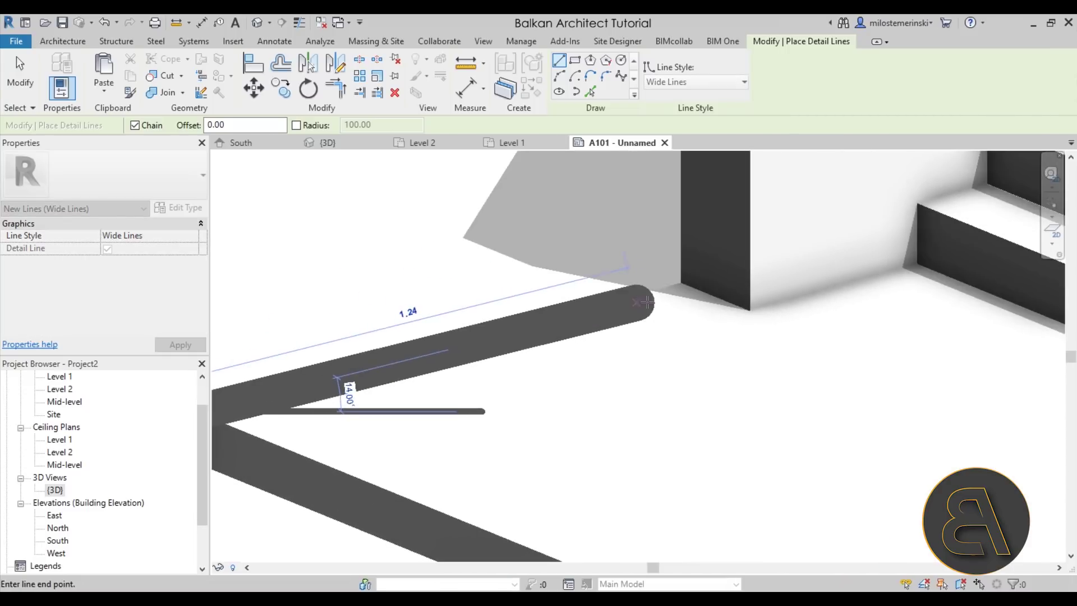
click(671, 277)
- Continue the wide outline up the side wall's front edge and along its slope and top edge to the far upper corner
middle_drag(670, 276, 522, 449)
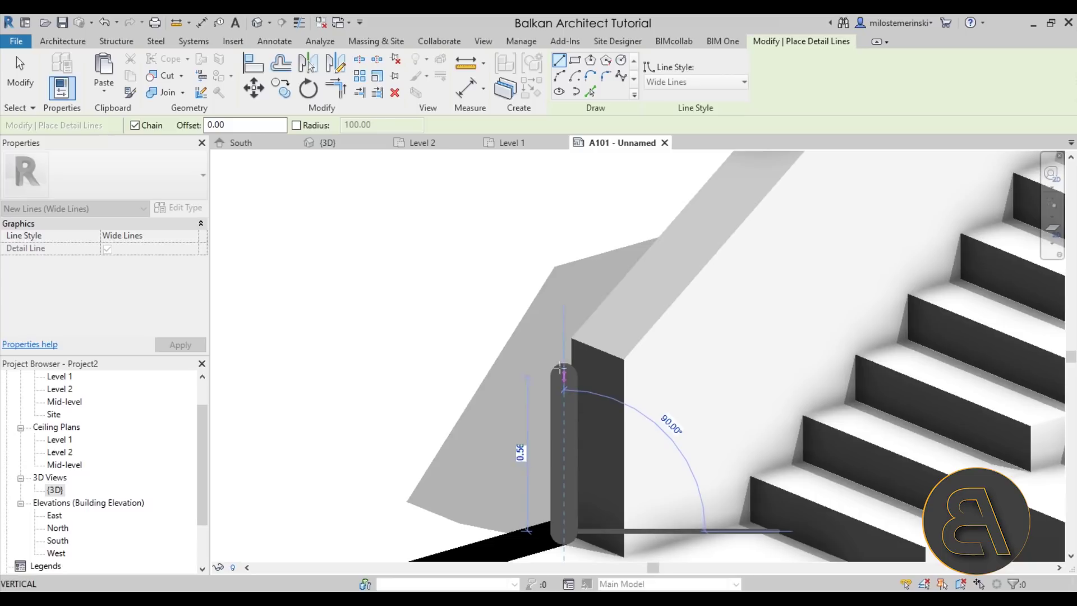
middle_drag(563, 334, 582, 236)
scroll(517, 228, up, 3)
click(582, 236)
middle_drag(861, 224, 163, 443)
scroll(162, 443, down, 1)
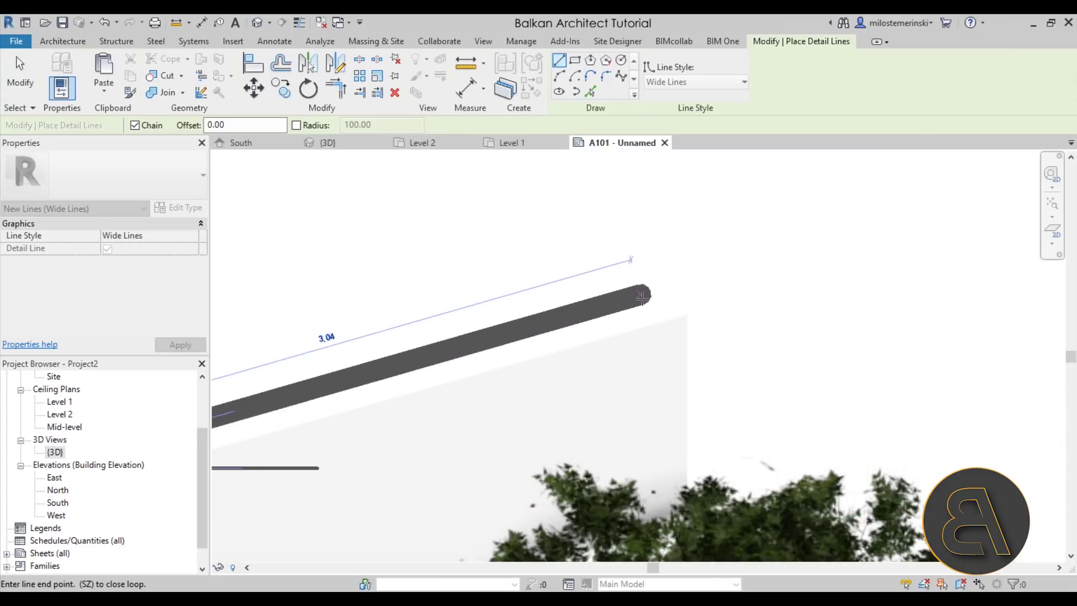
scroll(638, 295, up, 2)
middle_drag(606, 303, 360, 382)
scroll(489, 290, down, 1)
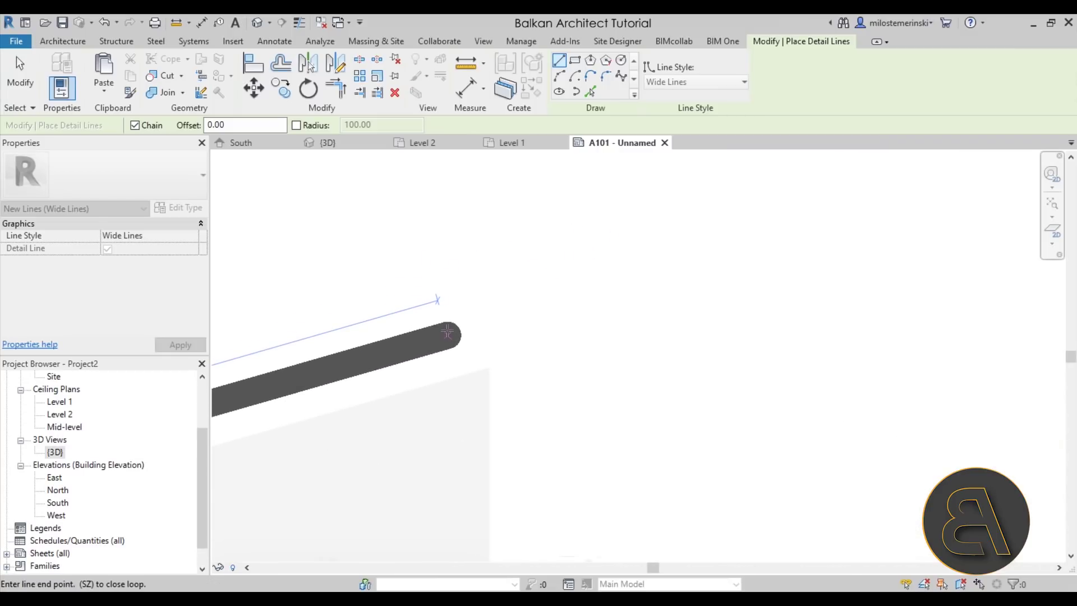
click(447, 331)
- Run the wide outline down the wall's far vertical edge to the tree and add the first short segments along the crown
middle_drag(496, 361, 516, 401)
scroll(478, 303, up, 5)
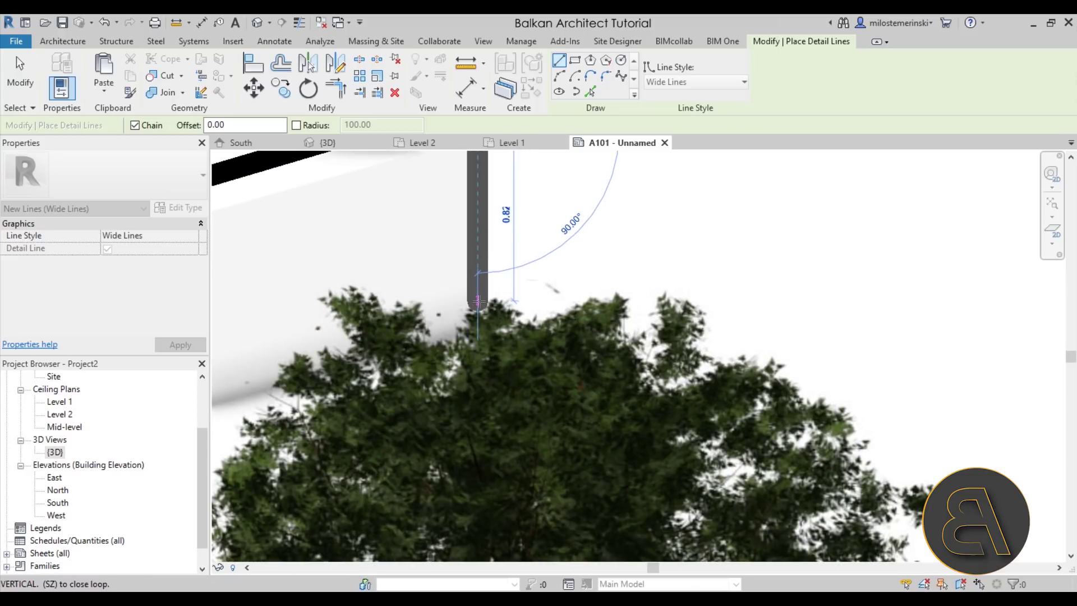
click(478, 302)
click(509, 292)
click(530, 314)
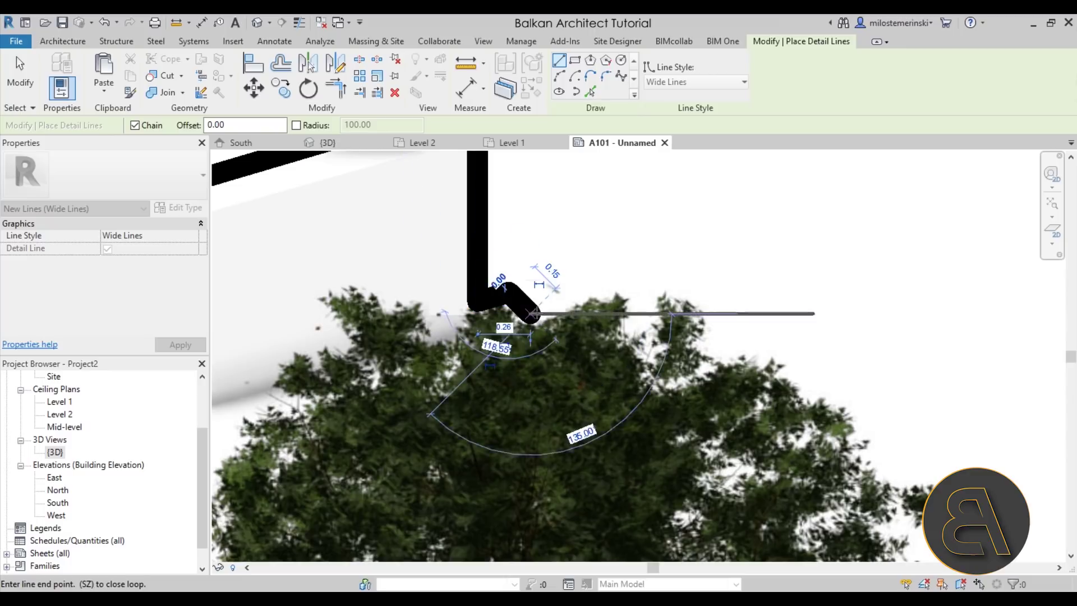
click(537, 309)
click(1043, 571)
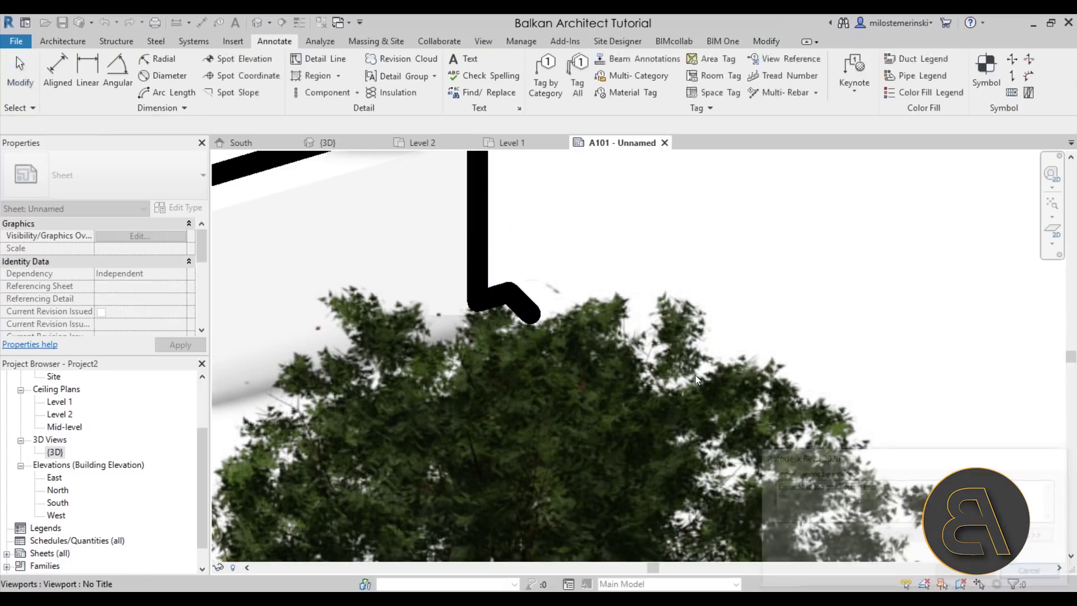
- Continue the wide detail line outline in short zigzag segments along the top of the tree crown
click(530, 320)
click(270, 42)
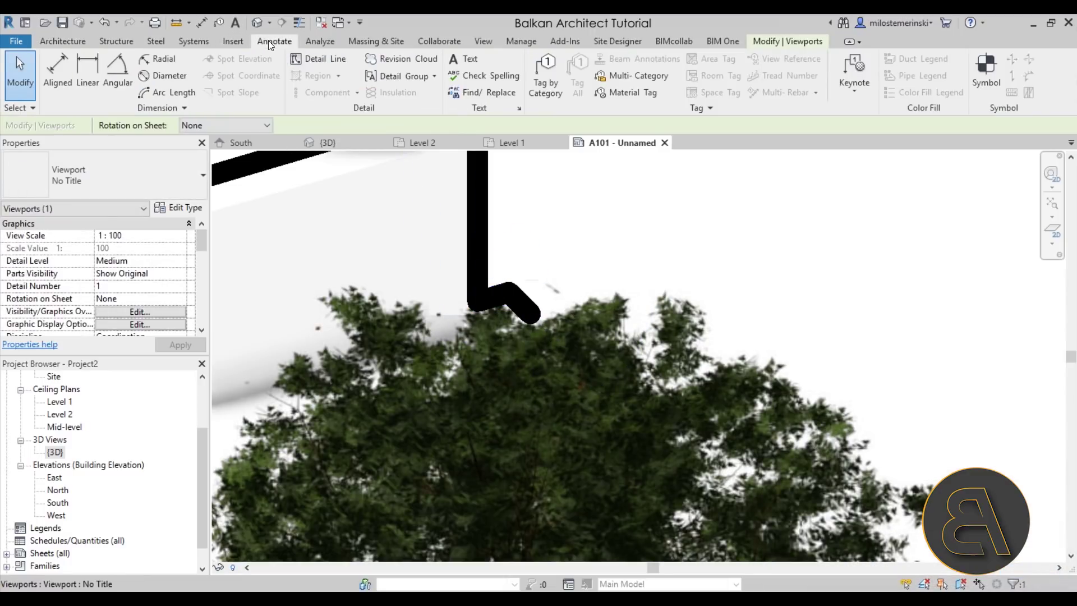
click(314, 60)
click(530, 315)
click(594, 294)
click(642, 293)
click(631, 332)
click(694, 293)
click(719, 352)
click(784, 372)
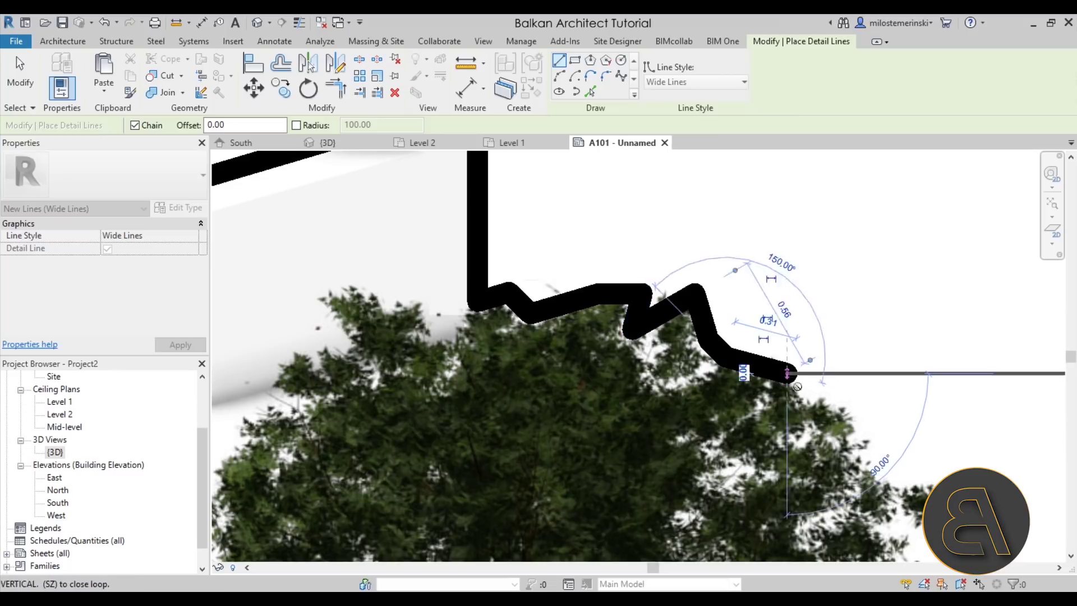
- Extend the wide outline down the outer side of the tree crown with further short segments and end the chain
click(850, 415)
click(863, 444)
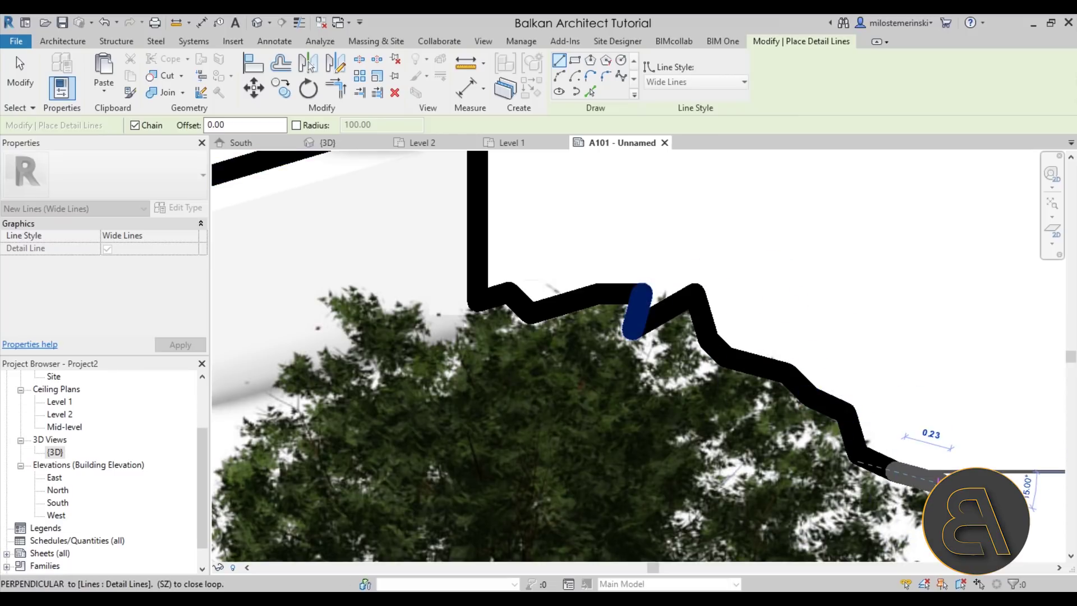
middle_drag(915, 508, 601, 445)
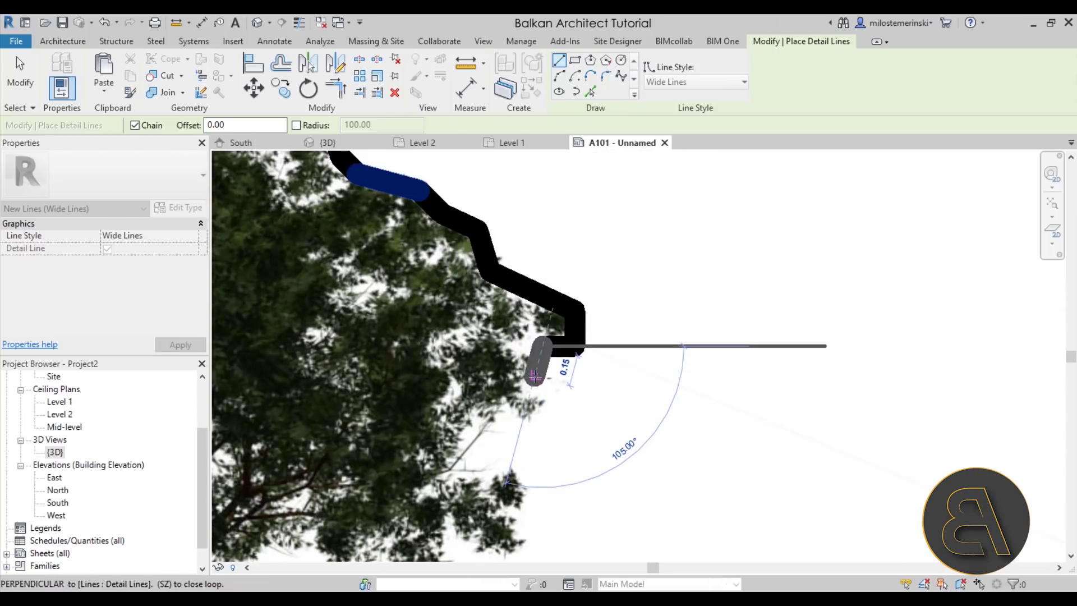
click(492, 419)
scroll(492, 419, down, 4)
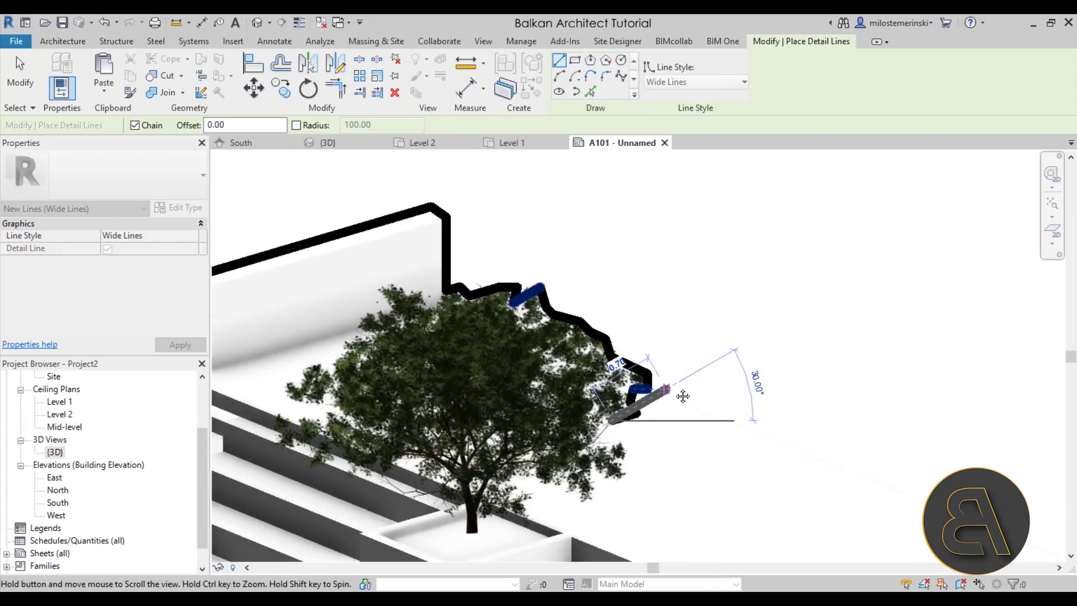
key(Escape)
key(Escape)
middle_drag(628, 318, 606, 293)
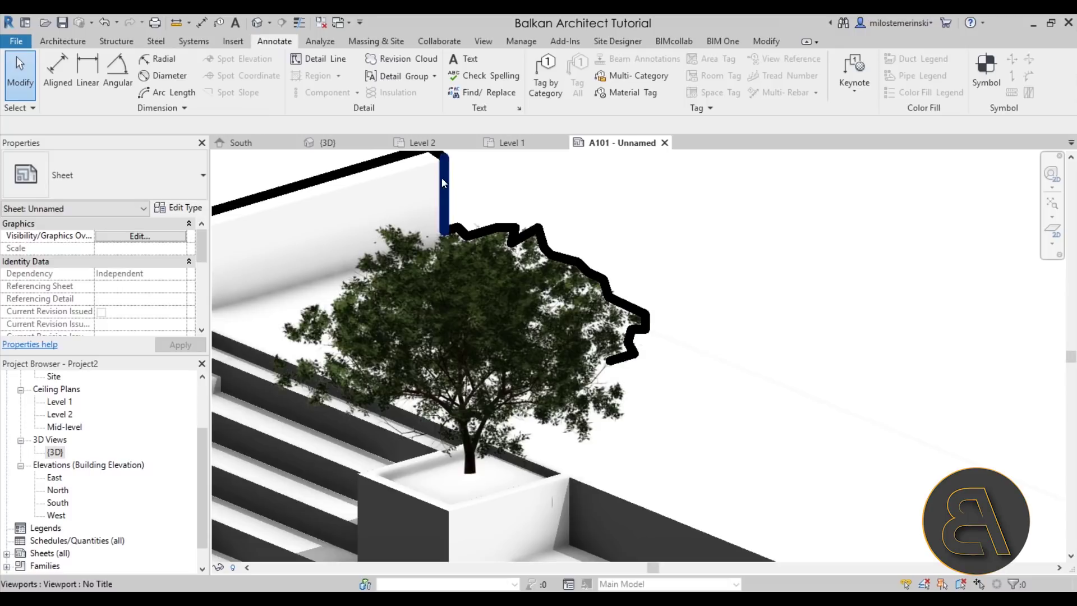
click(454, 194)
drag(454, 194, 625, 318)
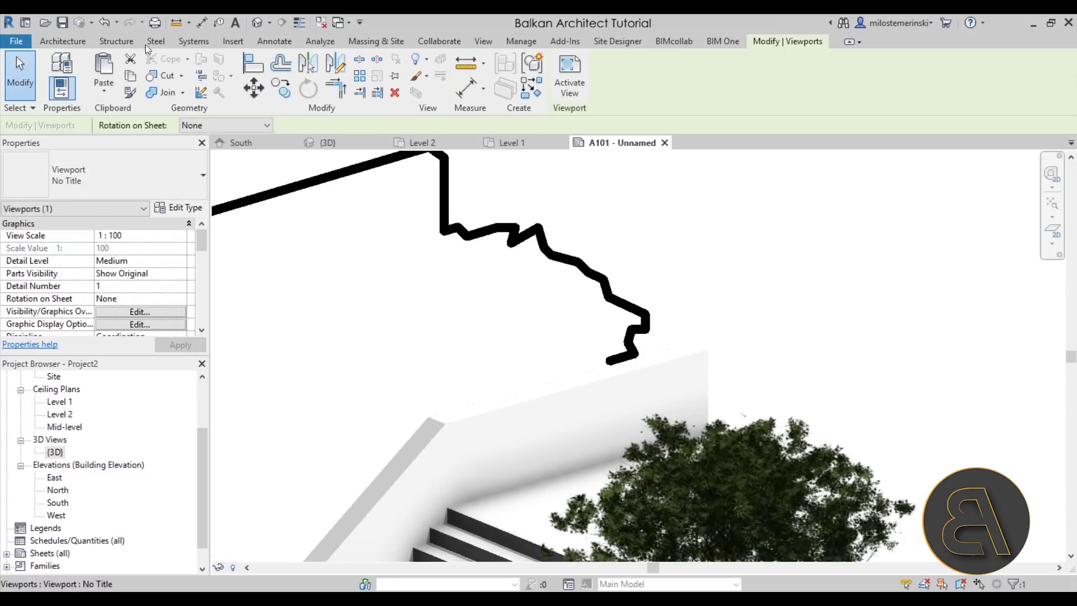
click(104, 26)
- Delete the short wide detail lines traced along the tree crown
scroll(588, 280, down, 5)
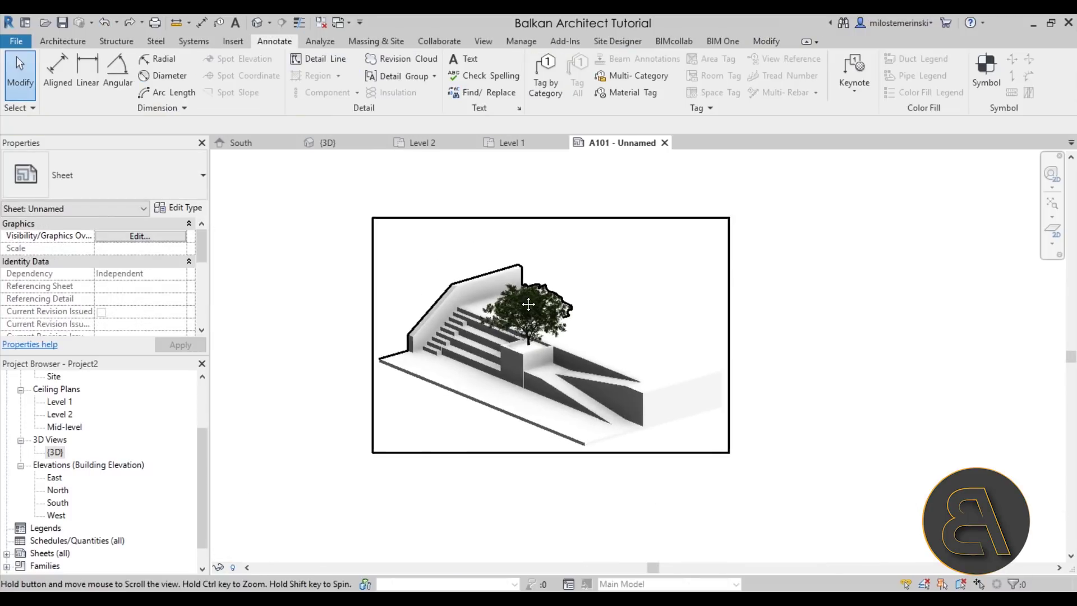
drag(512, 210, 584, 394)
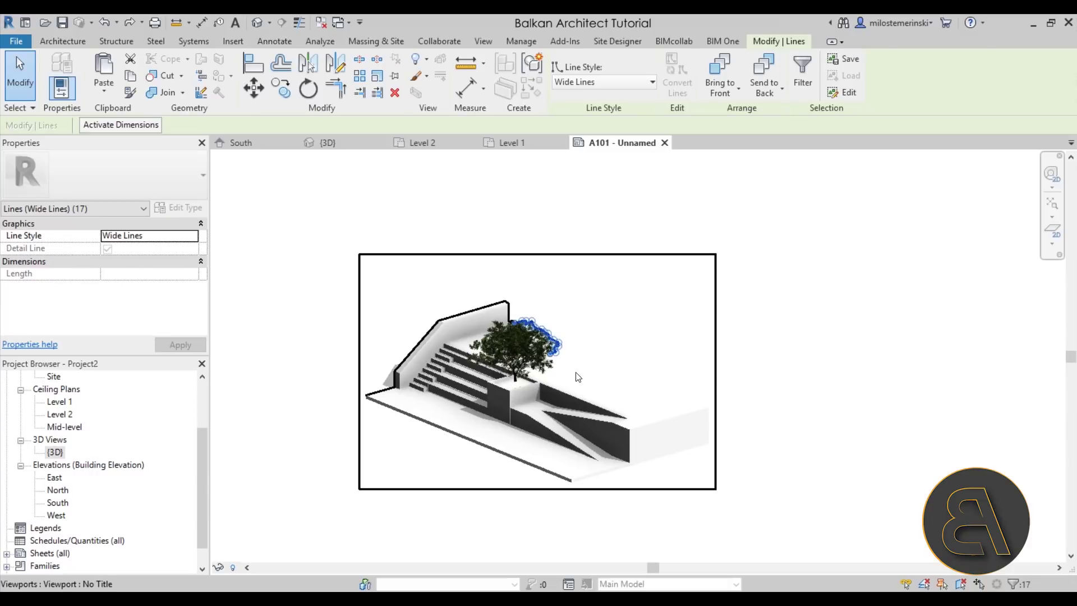
key(Delete)
scroll(516, 324, up, 2)
scroll(516, 324, up, 5)
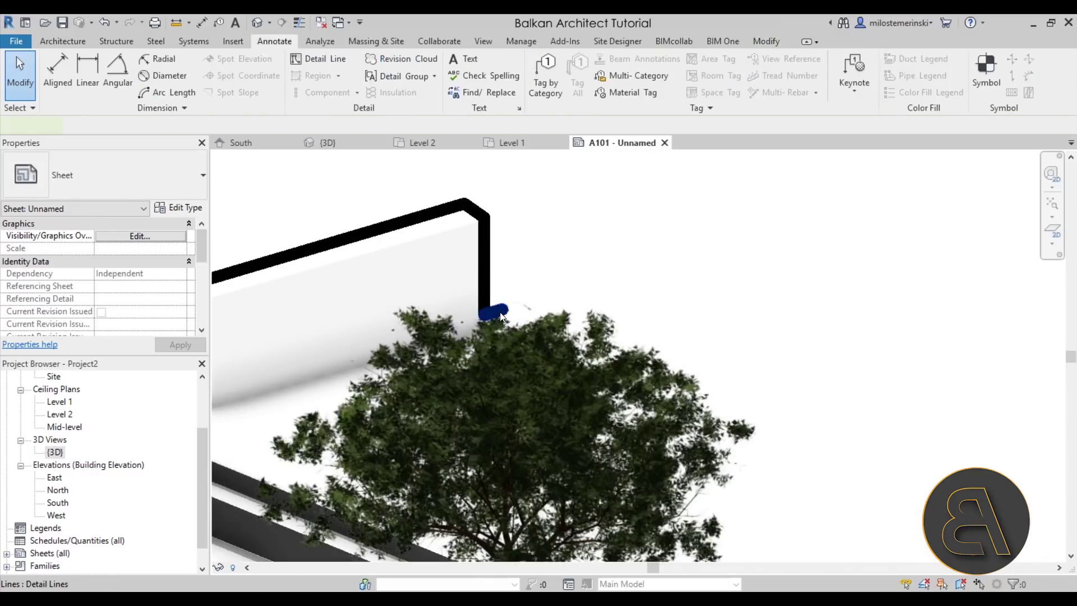
scroll(604, 314, down, 3)
- Draw a Wide Lines detail line from the upper platform's far-right corner along its back edge to the tree crown
middle_drag(604, 314, 377, 206)
middle_drag(553, 360, 583, 322)
scroll(561, 301, up, 4)
scroll(584, 385, down, 3)
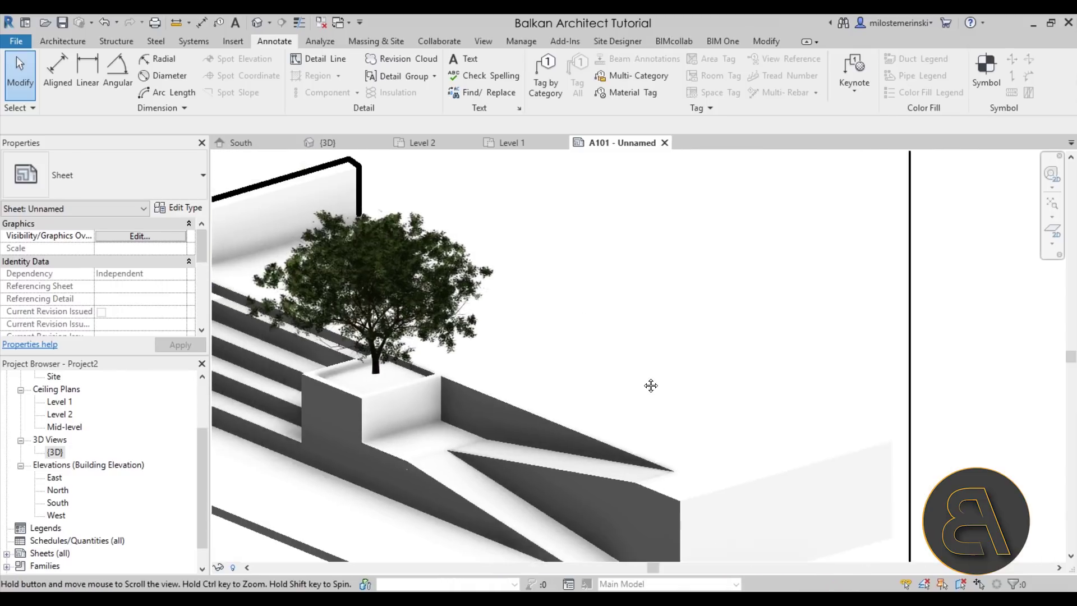
scroll(584, 385, up, 2)
click(297, 59)
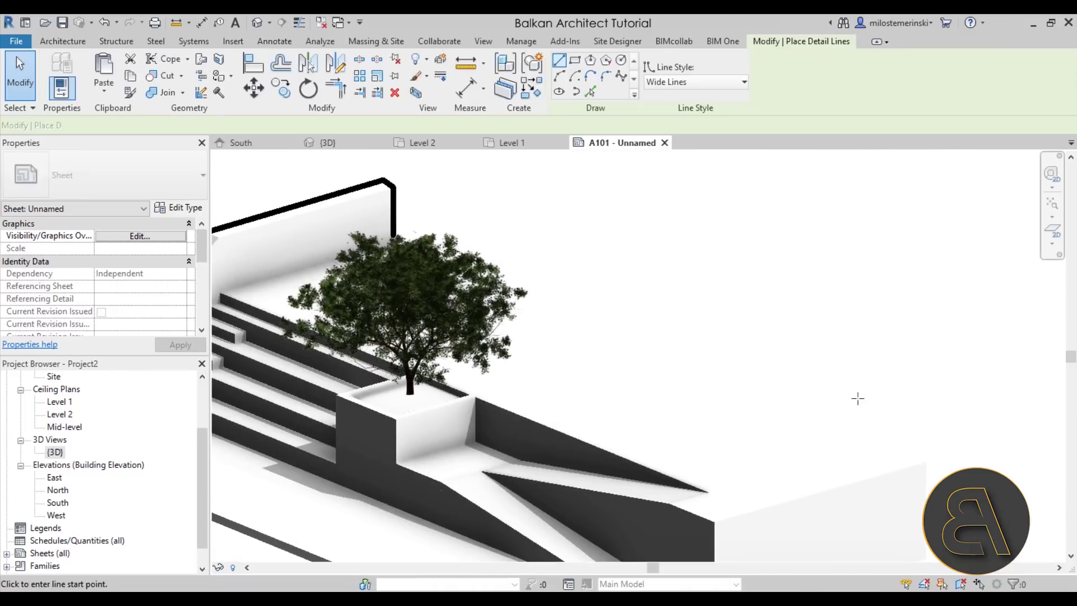
click(926, 462)
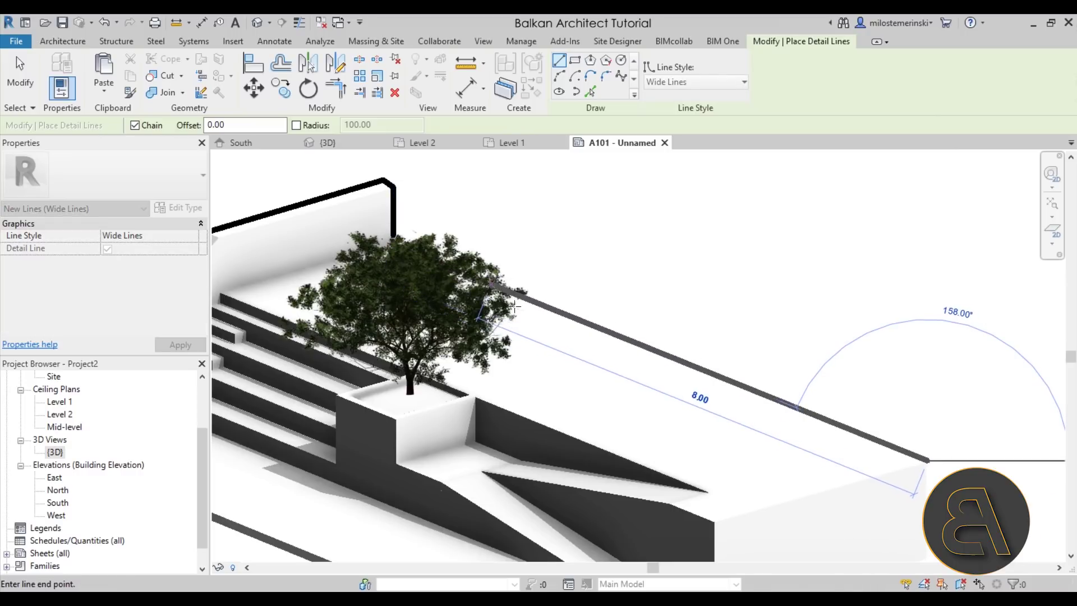
scroll(496, 286, up, 3)
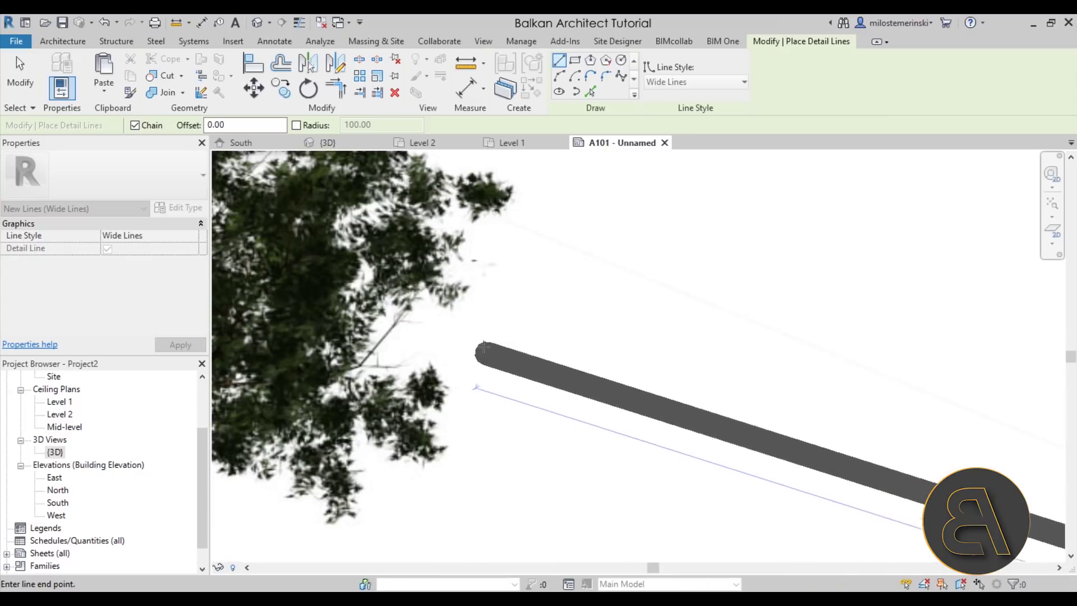
scroll(480, 321, down, 3)
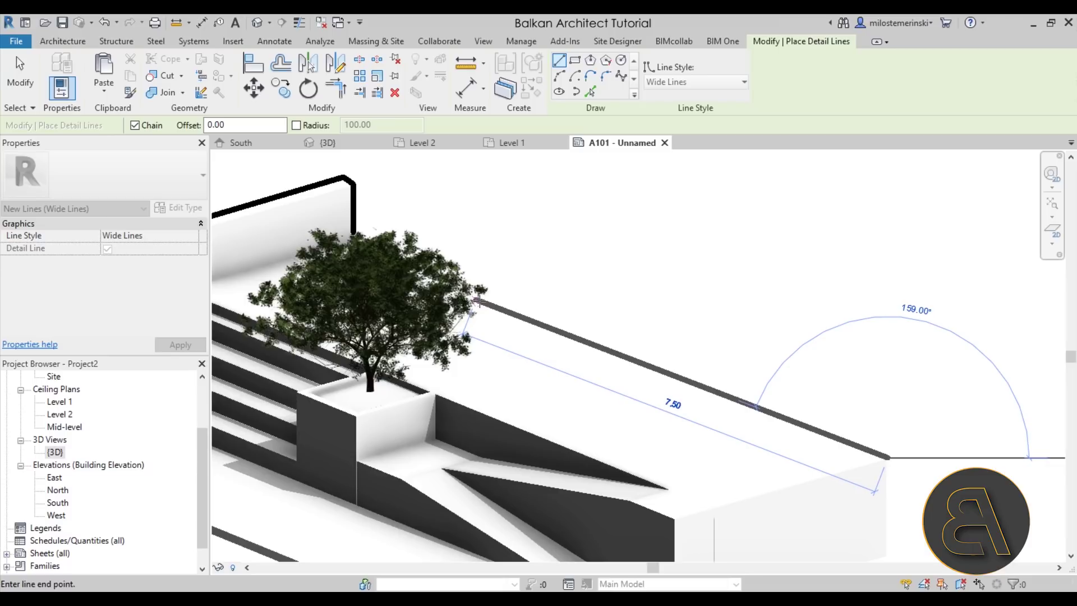
click(477, 301)
key(Escape)
- Run the wide outline down the platform's far-right vertical edge and along the base to the slab's near corner
scroll(759, 385, down, 3)
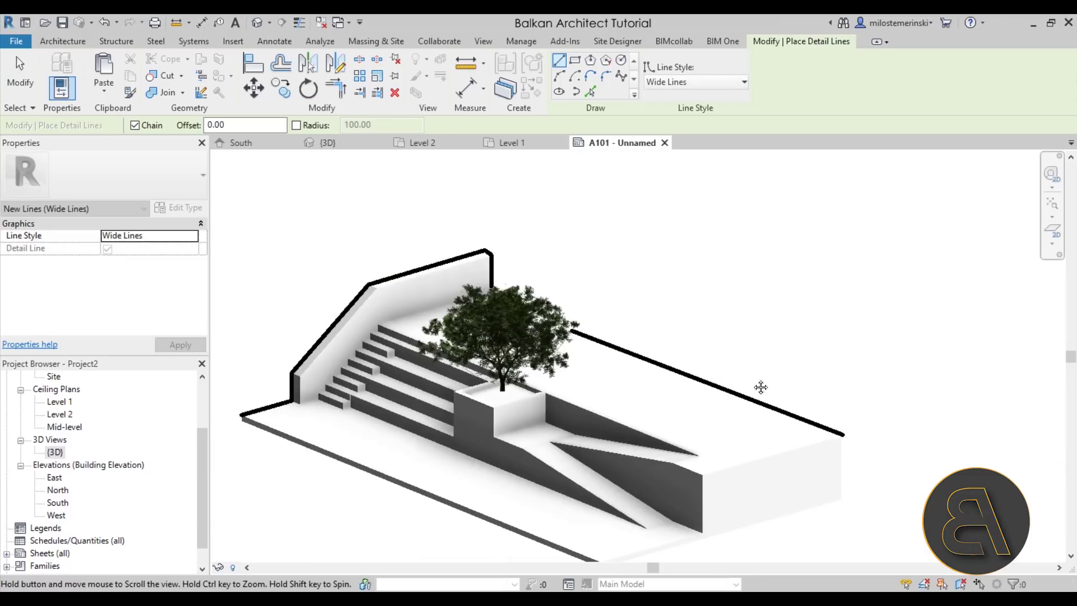
click(801, 335)
scroll(802, 337, up, 5)
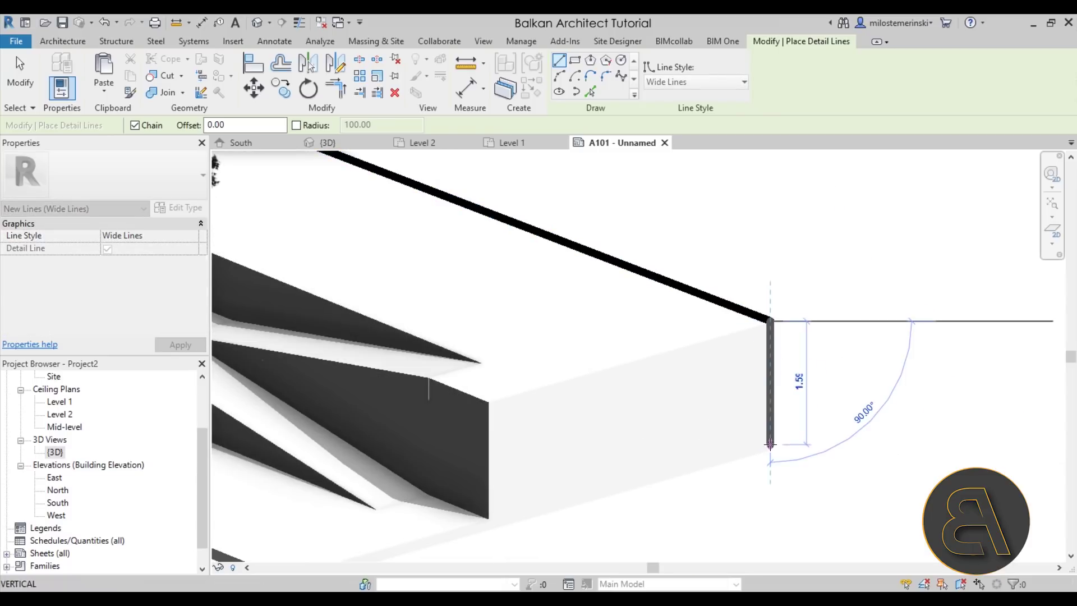
click(771, 454)
scroll(469, 481, up, 4)
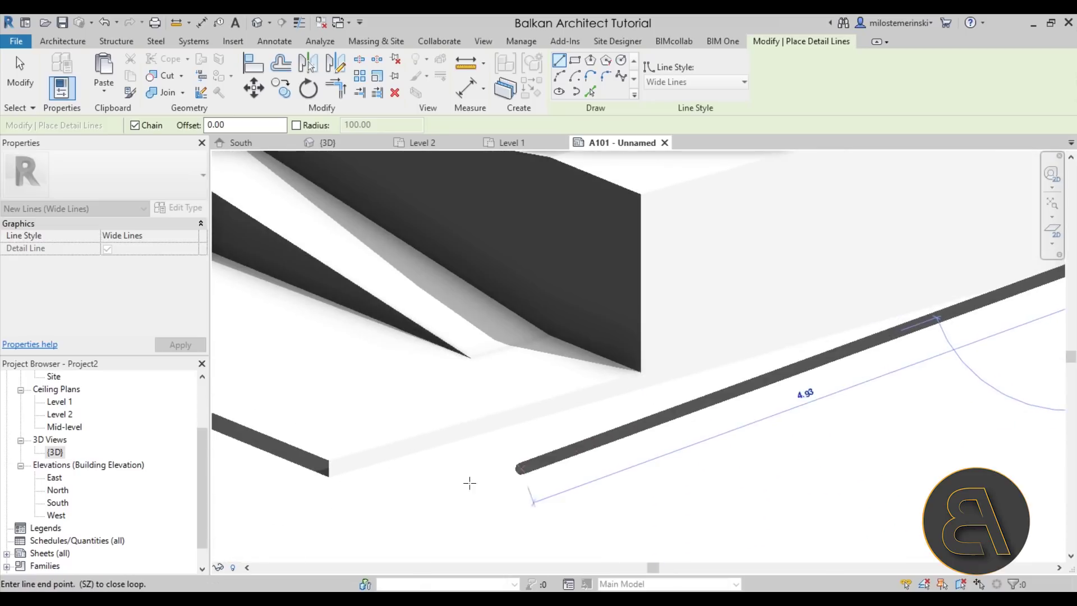
click(334, 491)
- Close the wide outline along the base slab's long front edge back to its starting corner
middle_drag(309, 474, 737, 509)
scroll(737, 508, down, 3)
scroll(314, 297, up, 4)
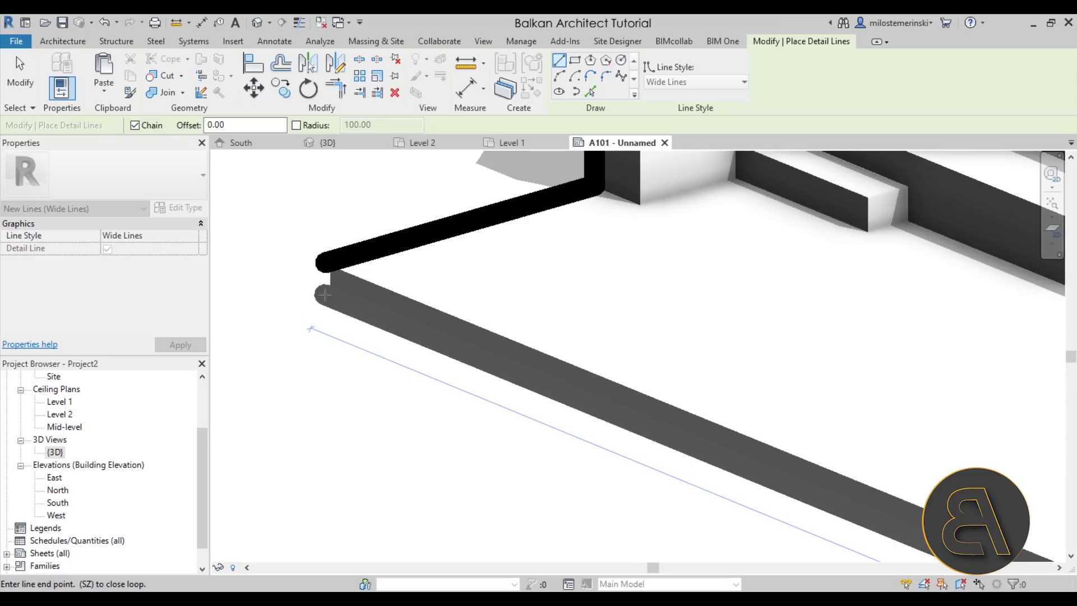
scroll(326, 269, up, 2)
click(326, 269)
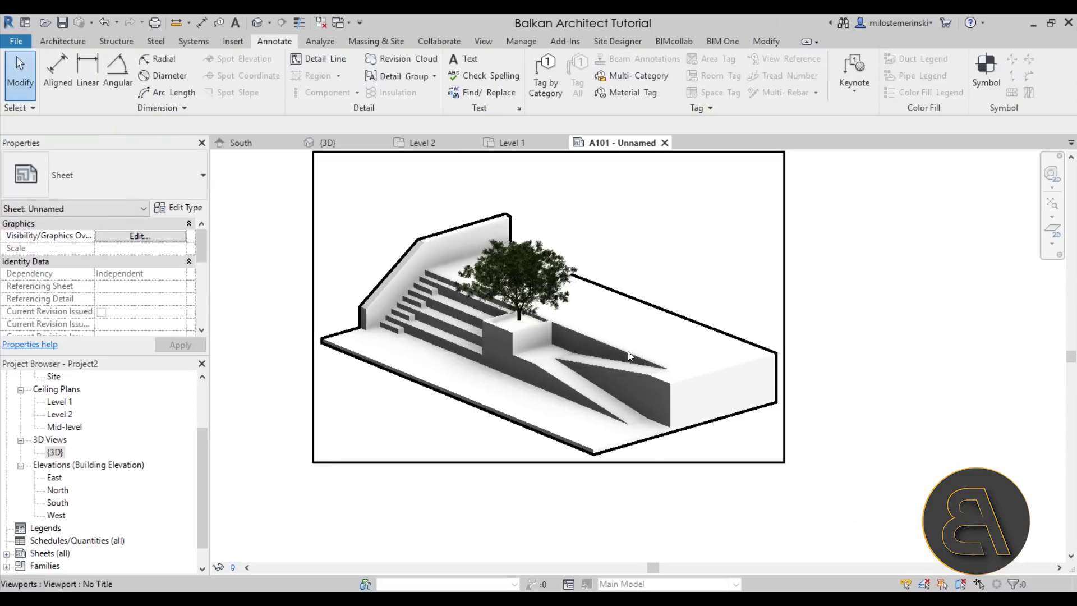
scroll(530, 334, up, 5)
middle_drag(529, 334, 556, 346)
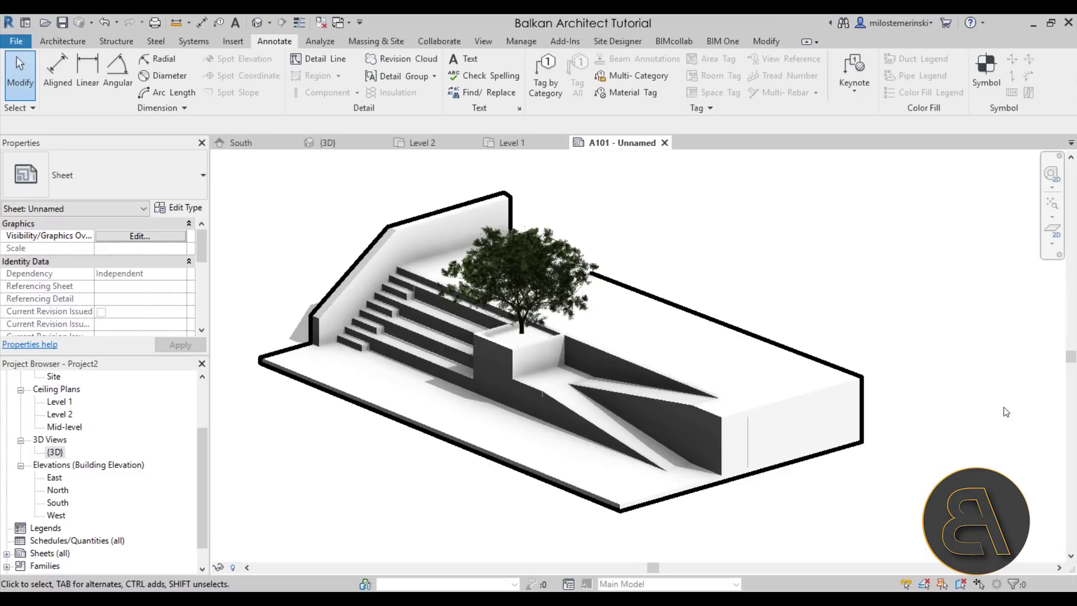
middle_drag(977, 332, 966, 344)
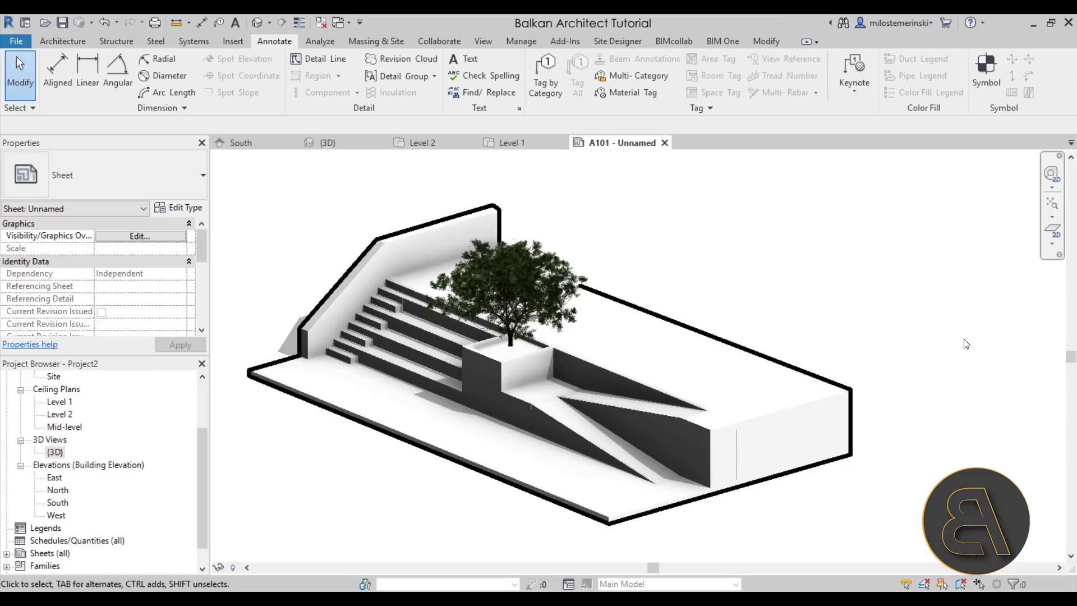
scroll(731, 397, down, 3)
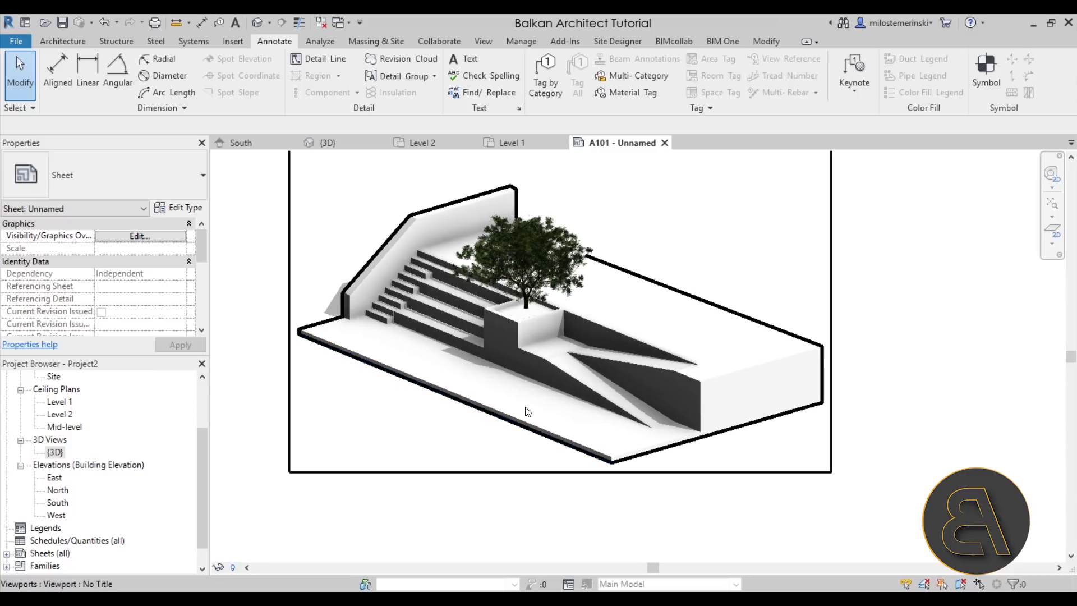
click(342, 389)
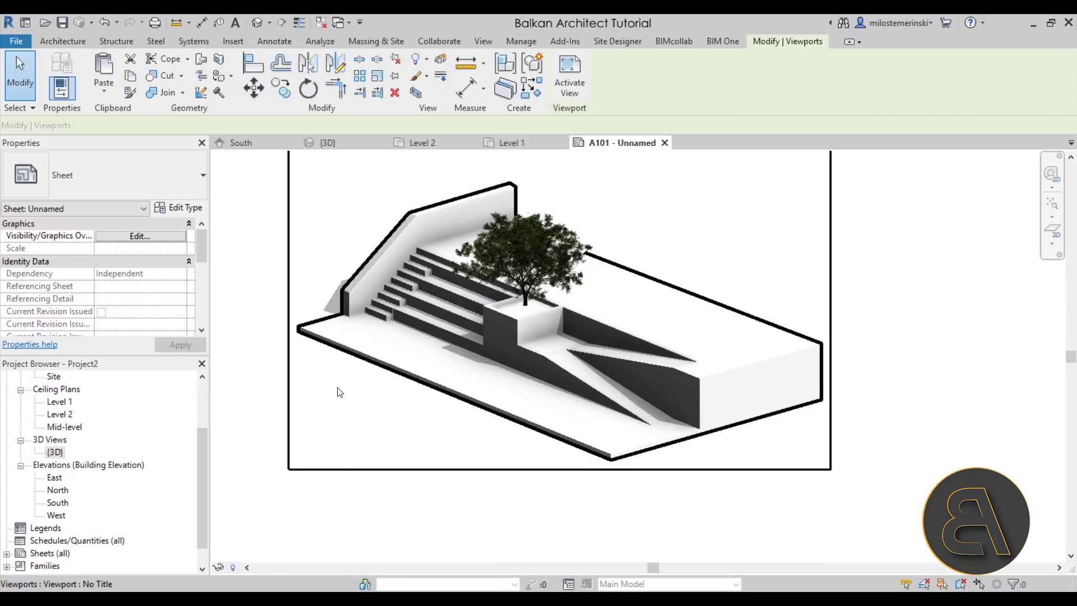
click(250, 370)
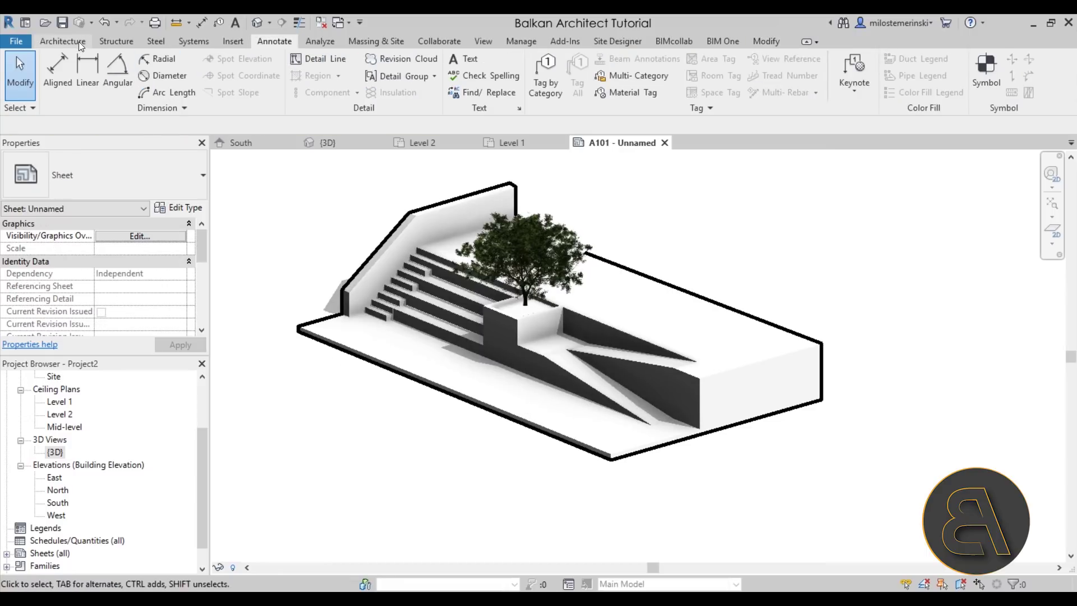
- Place a model text reading "Waterfront" on the base slab in front of the stairs in the Level 1 plan
click(491, 147)
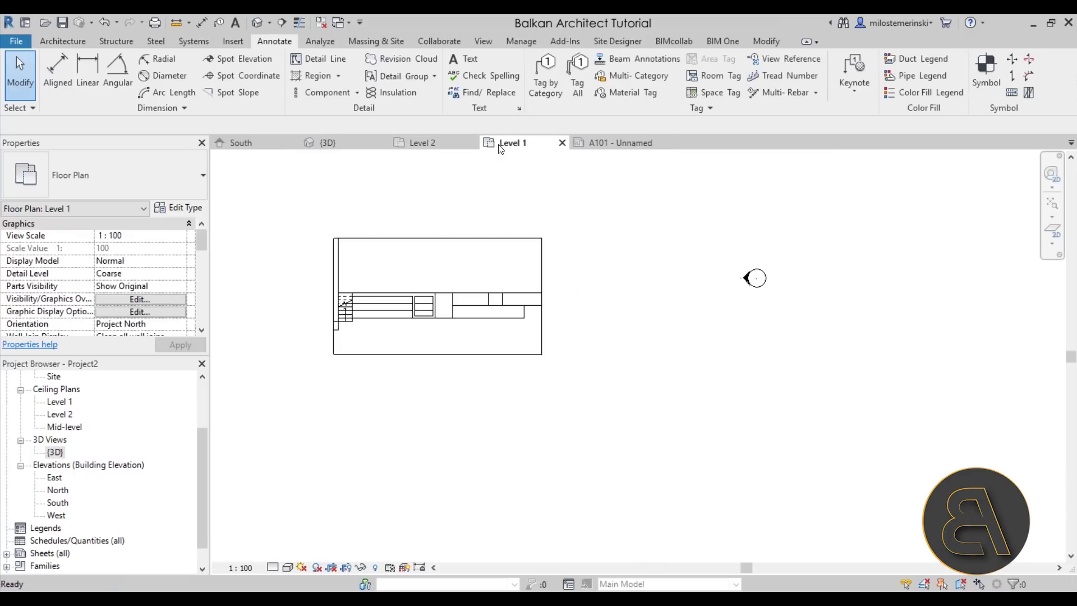
scroll(393, 341, up, 2)
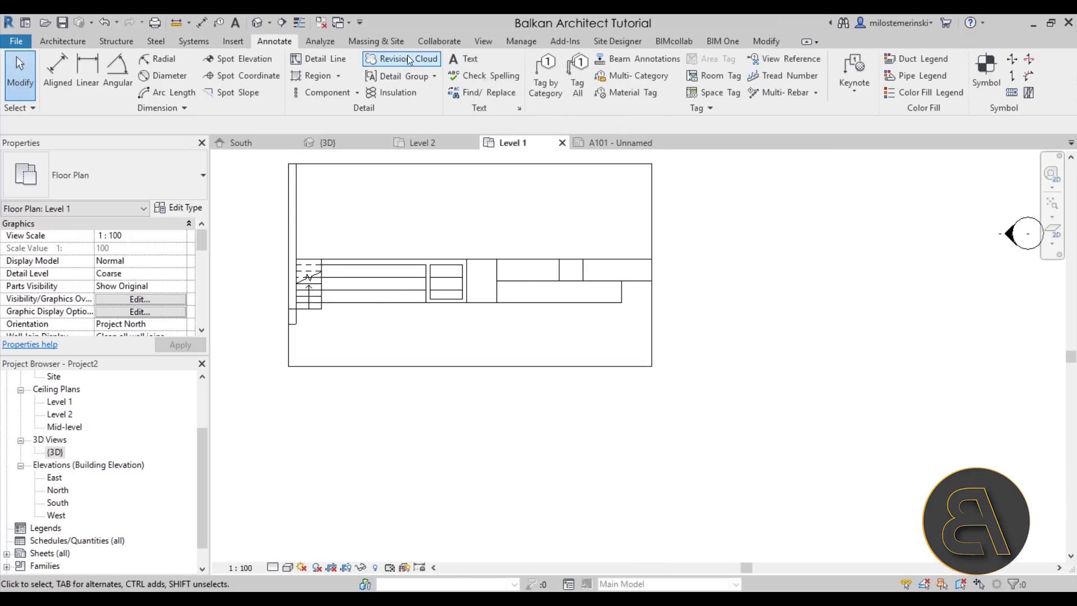
click(66, 41)
click(553, 76)
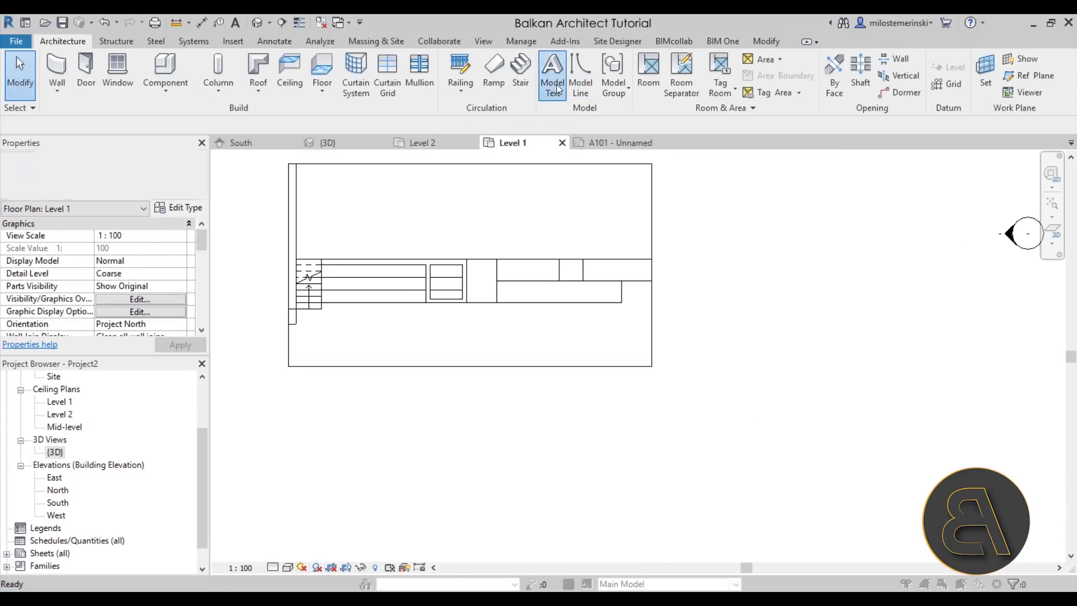
drag(224, 199, 416, 183)
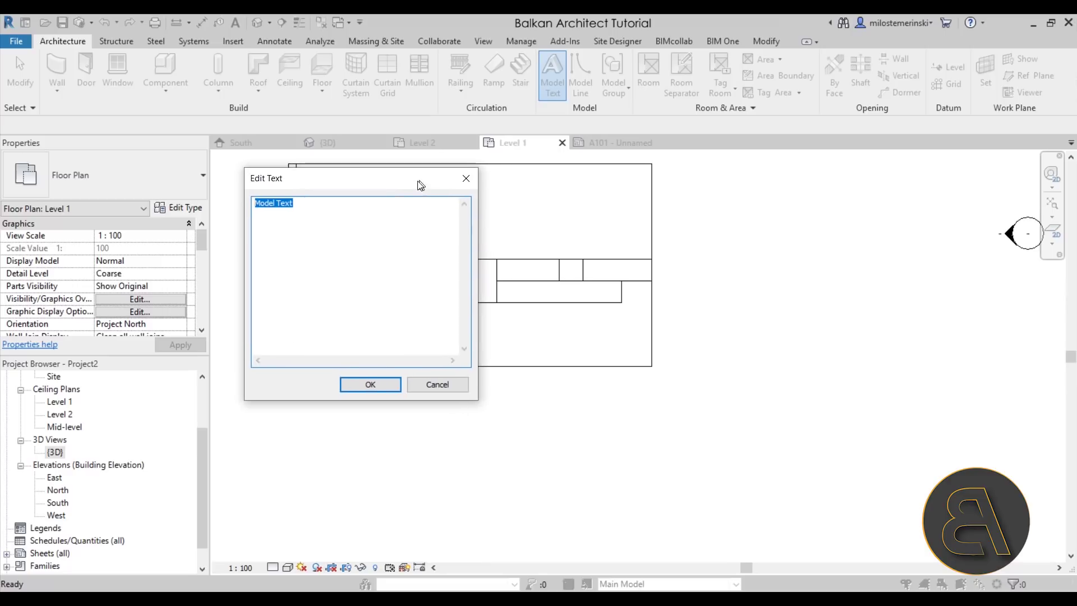
text(Waterfront)
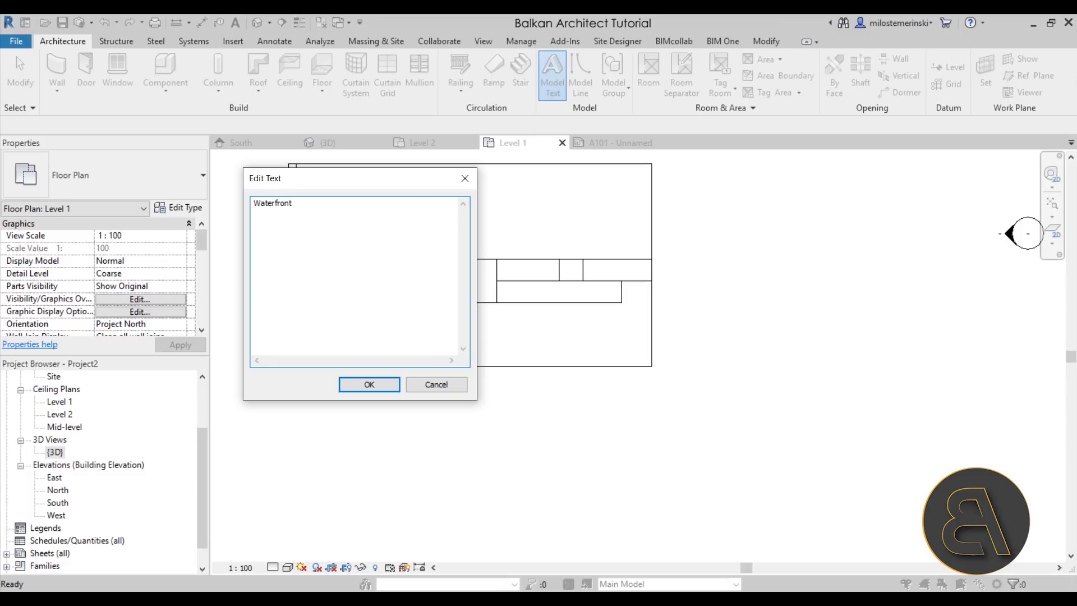
click(369, 384)
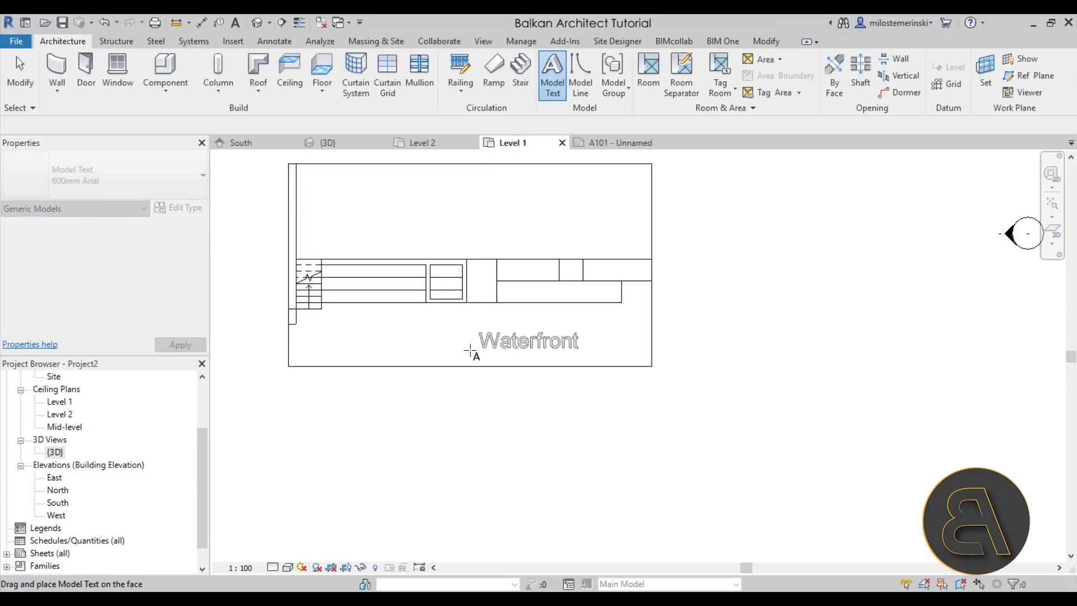
click(429, 353)
- Set the depth of the Waterfront model text to 10 in the 3D view
click(477, 343)
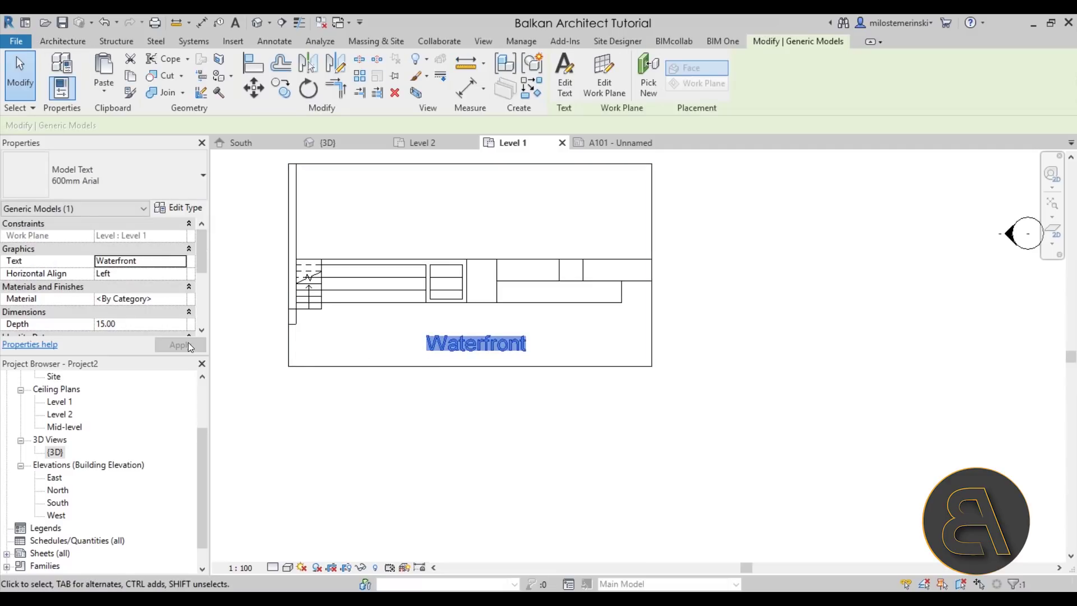
click(253, 25)
shift+middle_drag(623, 448, 575, 446)
scroll(404, 427, up, 4)
click(413, 395)
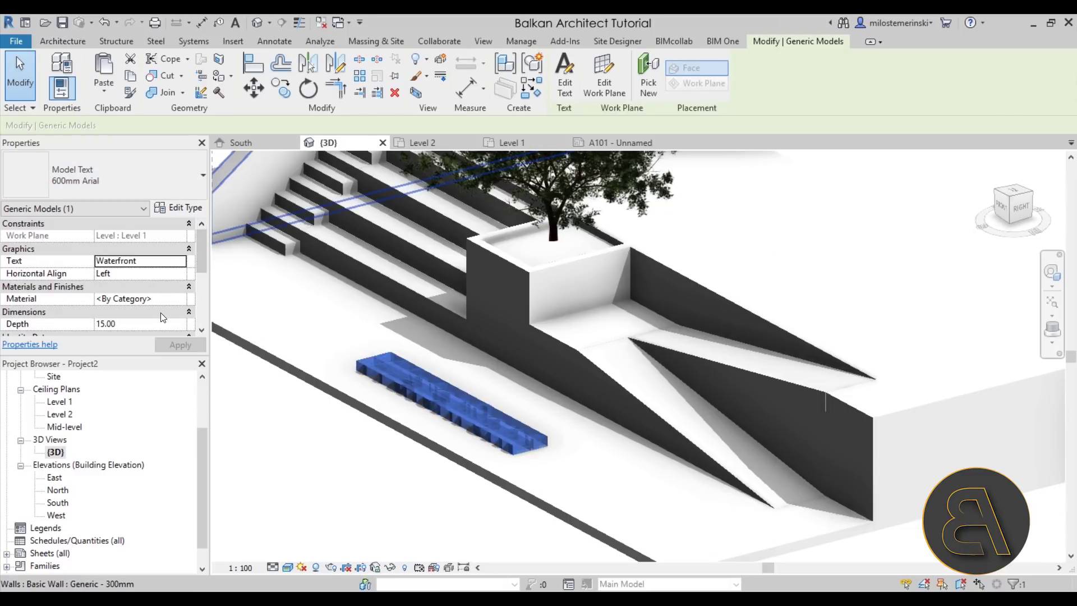
double_click(141, 324)
text(10)
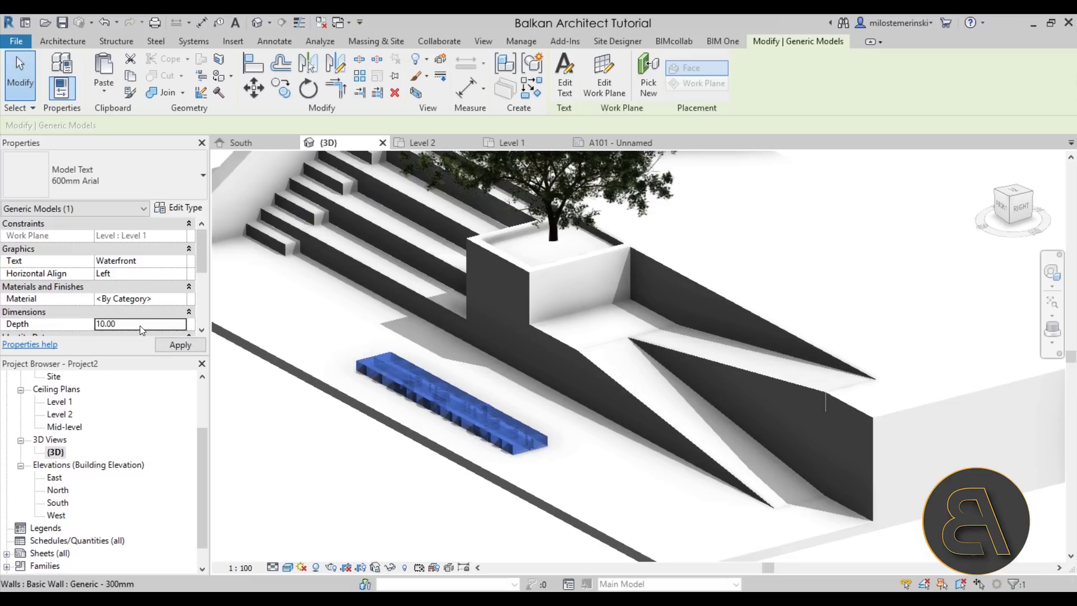
- Set the Waterfront model text type to a text size of 80 and make it bold
click(185, 208)
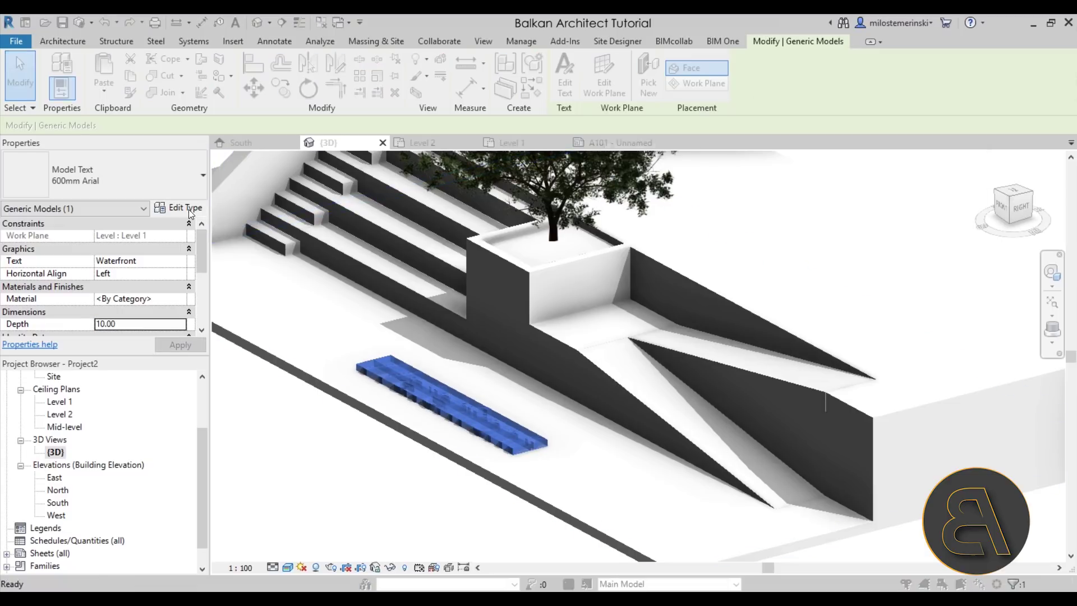
click(830, 256)
text(80)
click(800, 269)
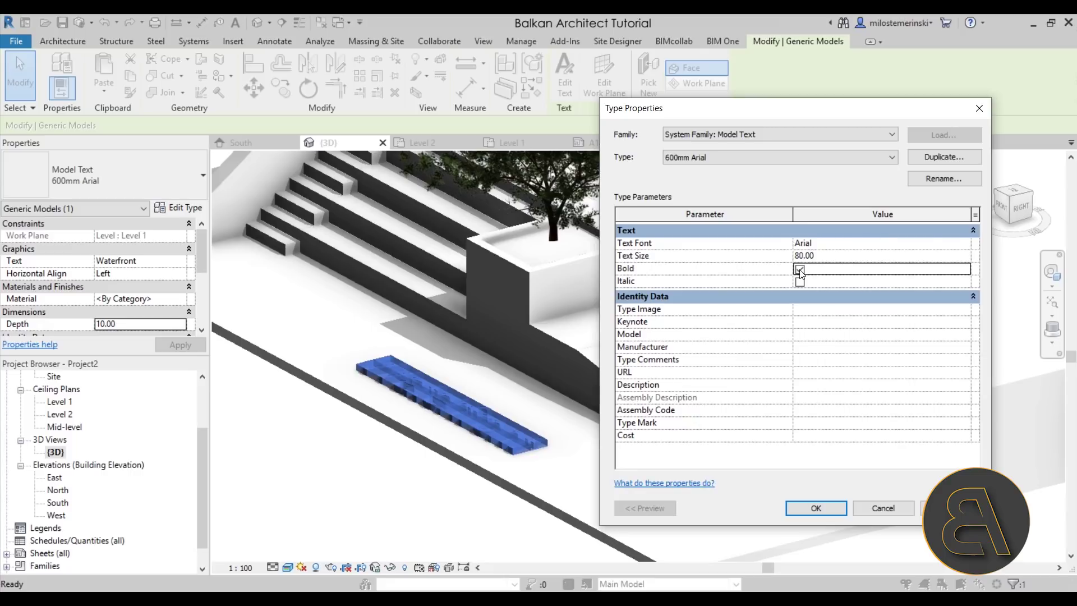
click(948, 508)
click(802, 508)
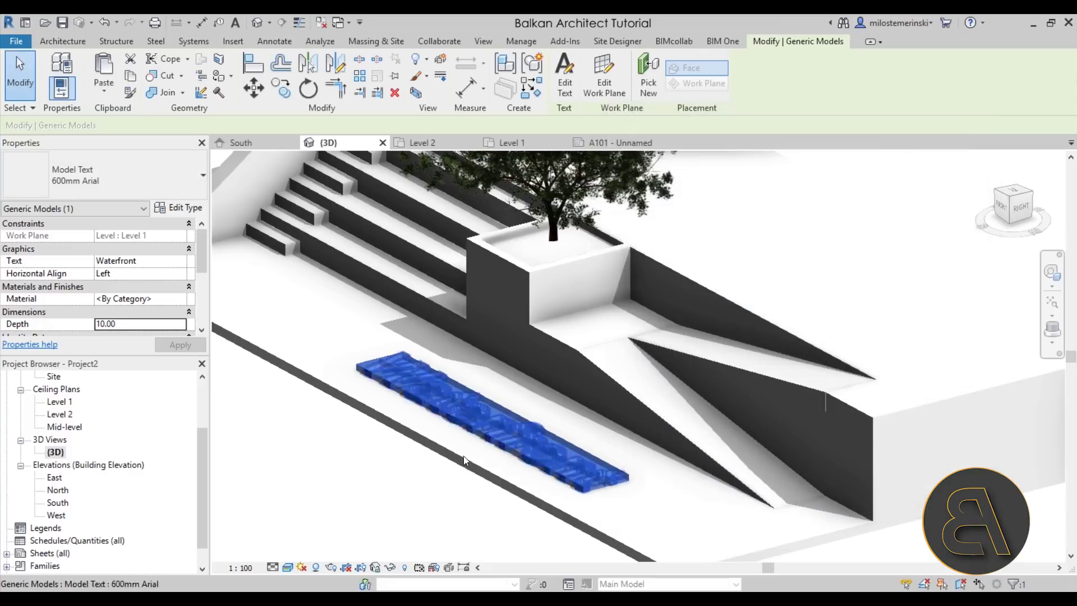
- Move the Waterfront model text along the base slab toward the foot of the stairs
click(336, 460)
click(383, 375)
drag(384, 375, 332, 355)
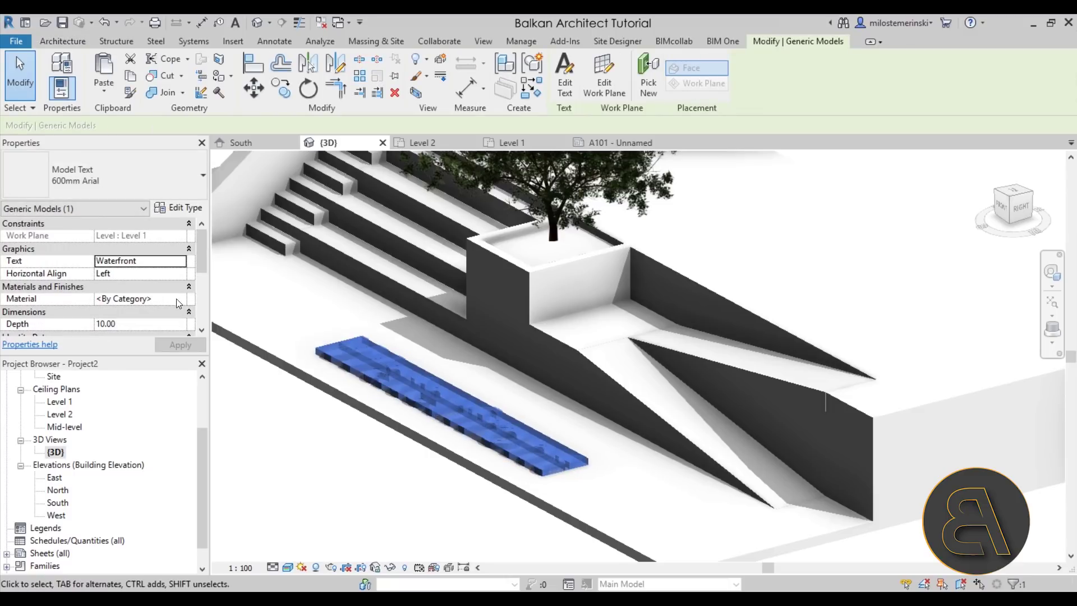
- Add the Blue Stone material to the project and assign it to the Waterfront model text
click(125, 299)
click(181, 299)
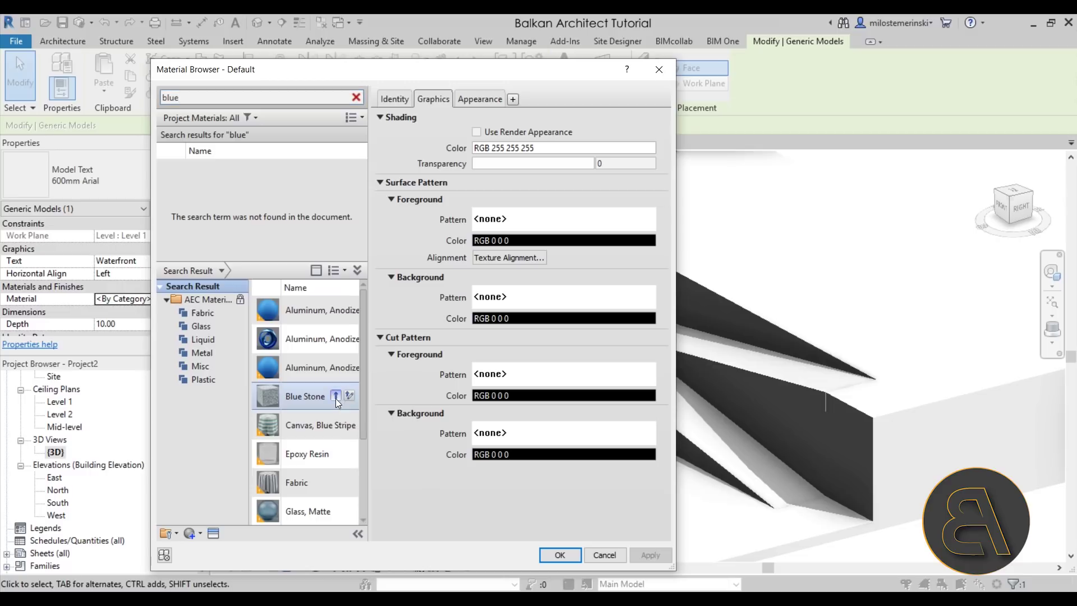
click(335, 396)
click(560, 554)
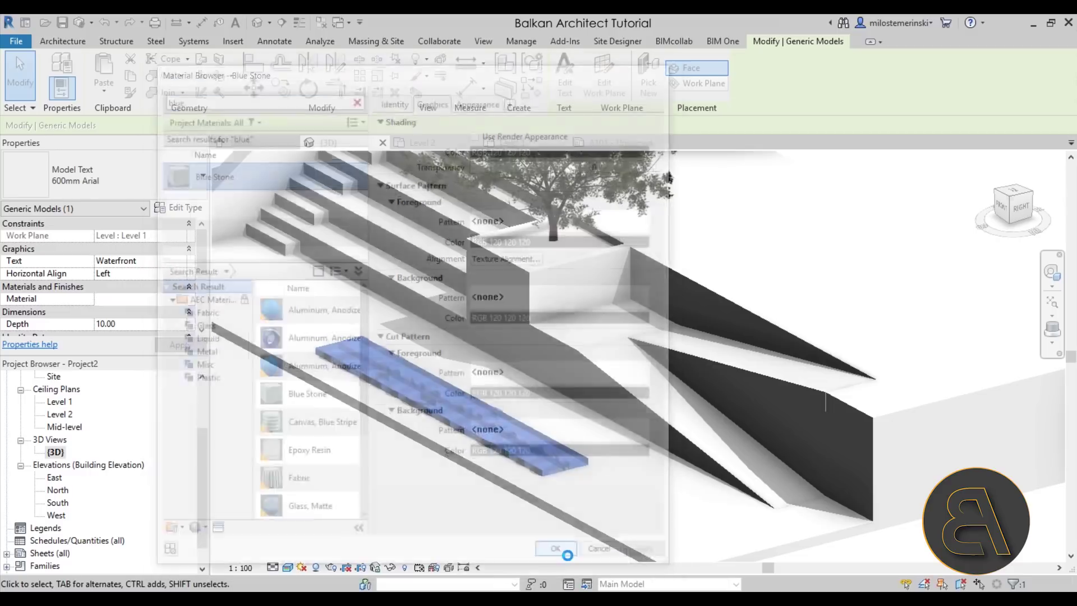
click(415, 515)
scroll(393, 403, down, 4)
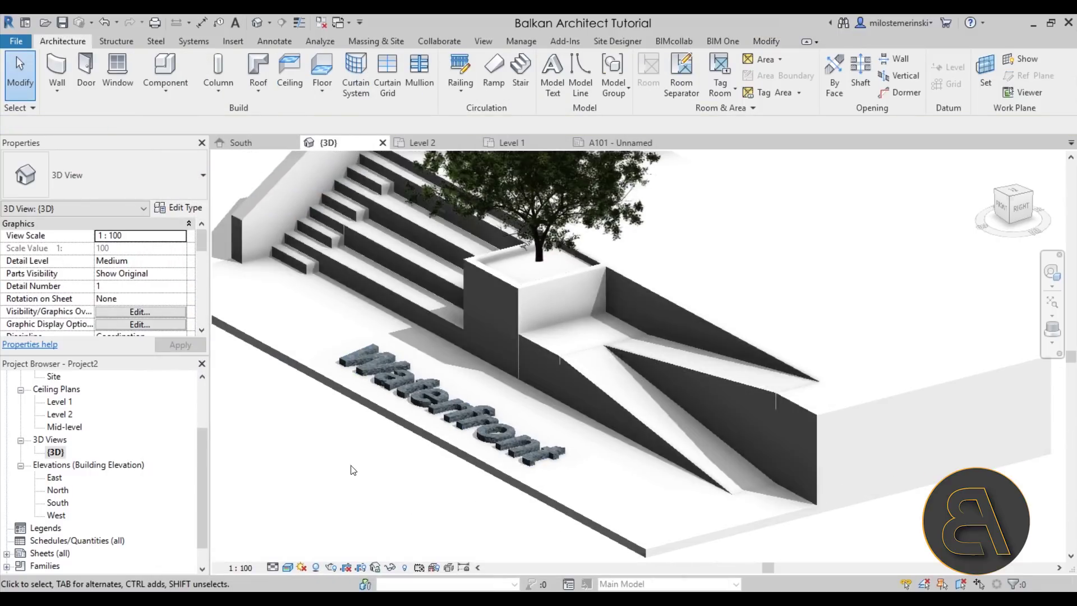
- Shift the Waterfront text slightly further along the slab in 3D and check it against the outline on sheet A101
click(394, 400)
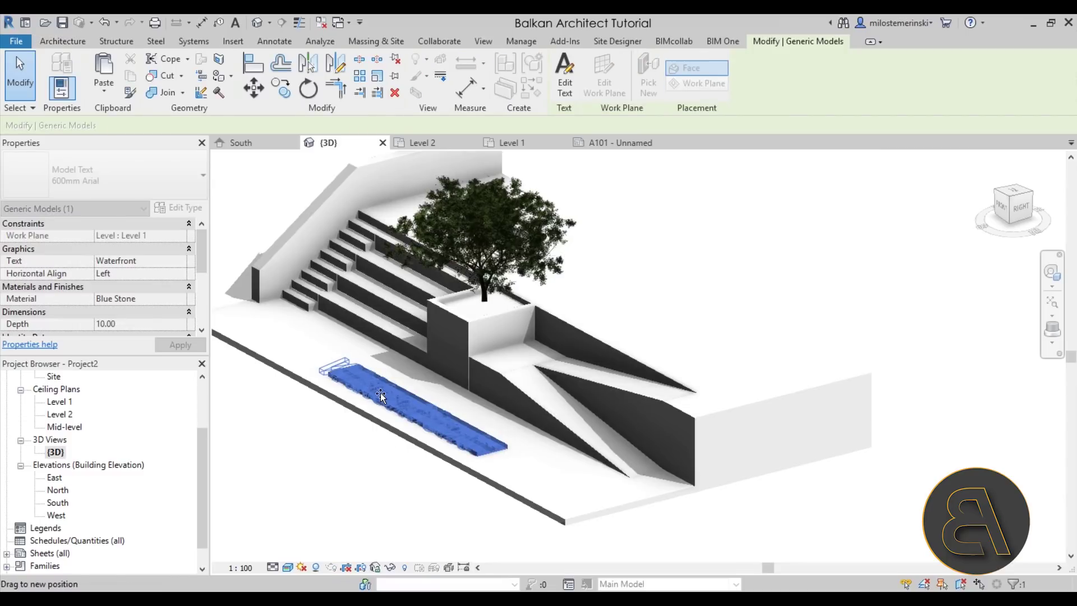
click(348, 449)
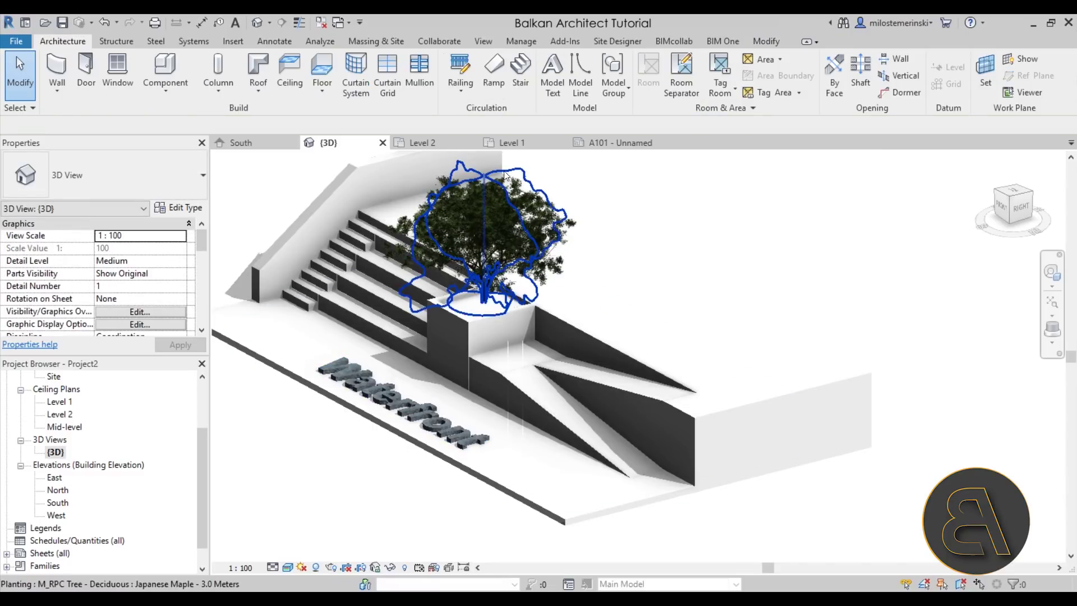
click(507, 142)
click(650, 143)
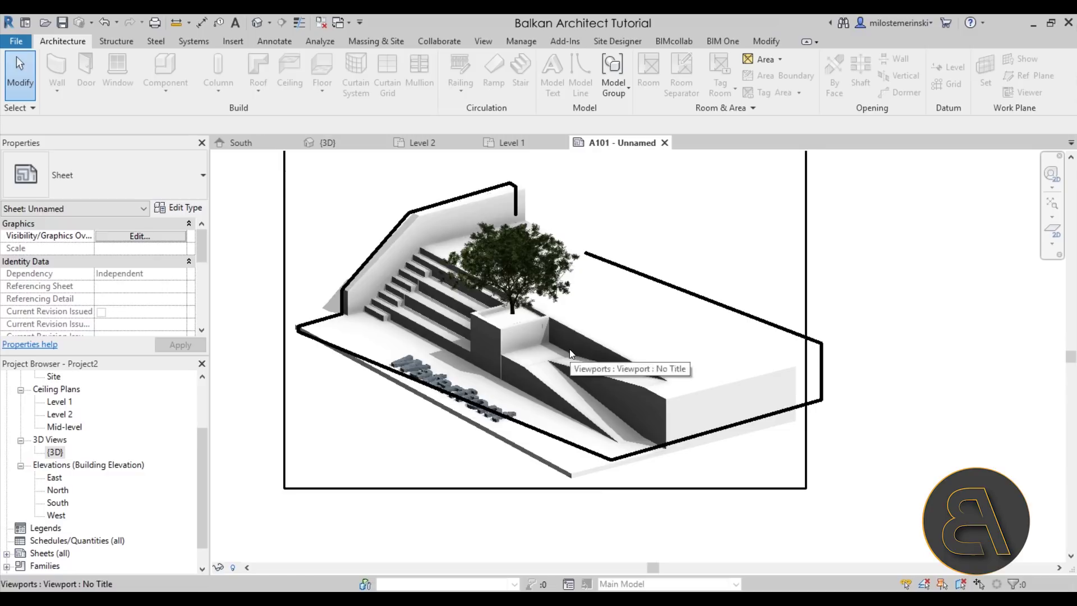
middle_drag(570, 349, 576, 348)
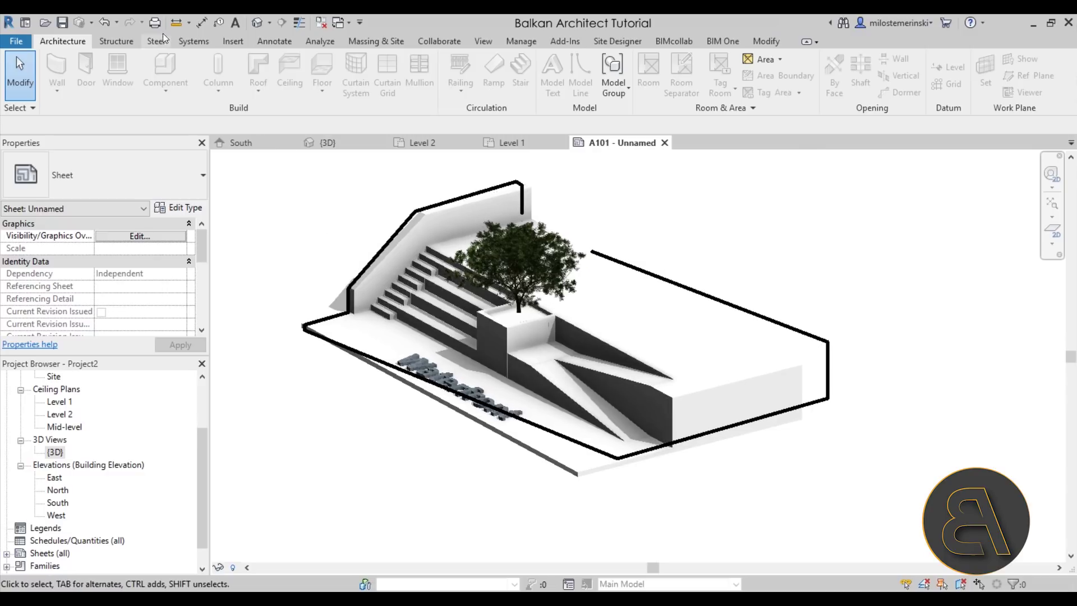
- Undo the recent Waterfront text edits back to the outline's front line, and redo that line
click(103, 22)
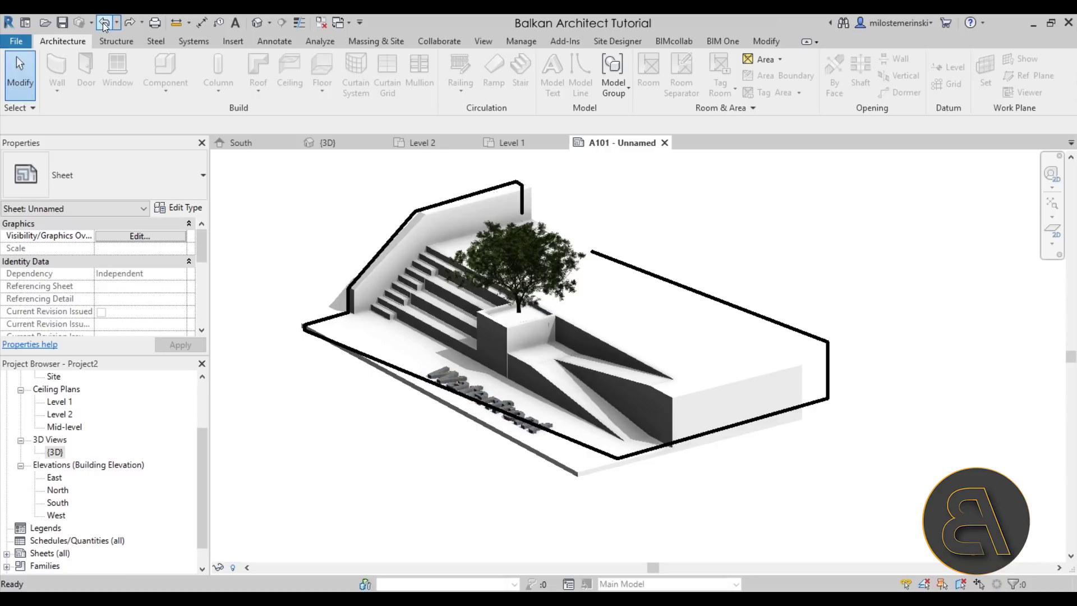
click(103, 22)
click(102, 23)
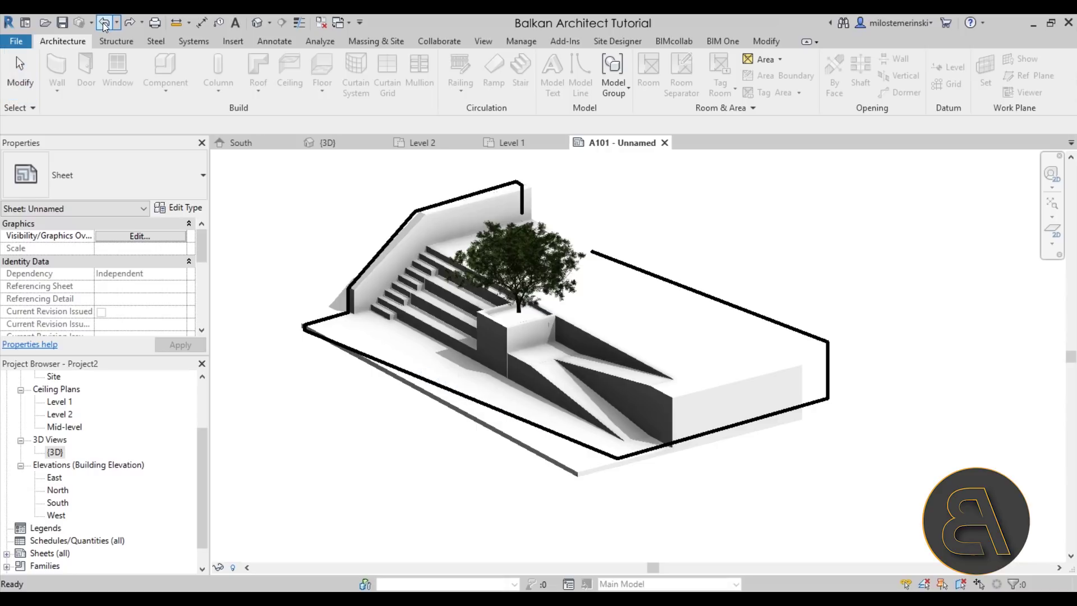
click(103, 23)
click(103, 22)
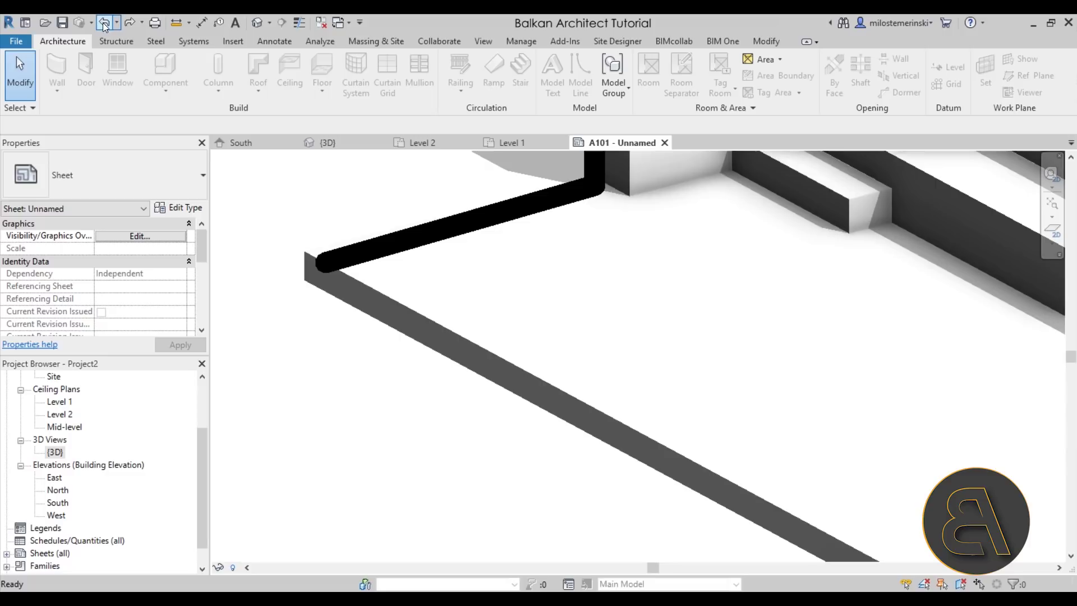
click(124, 23)
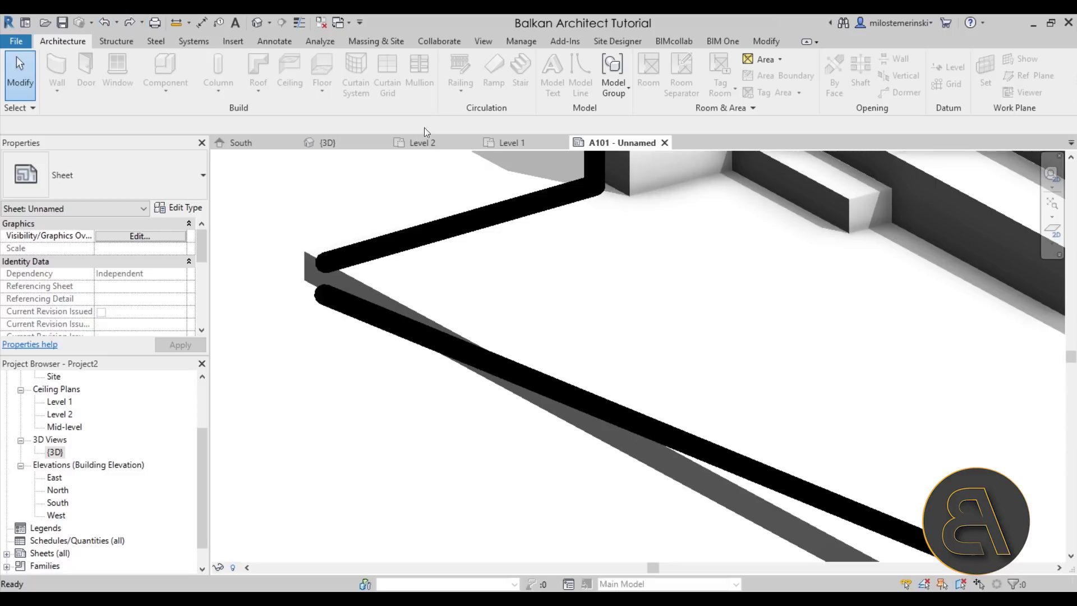
- Rewind the 3D view to its earlier orientation with the steering wheel
click(356, 146)
scroll(388, 255, down, 5)
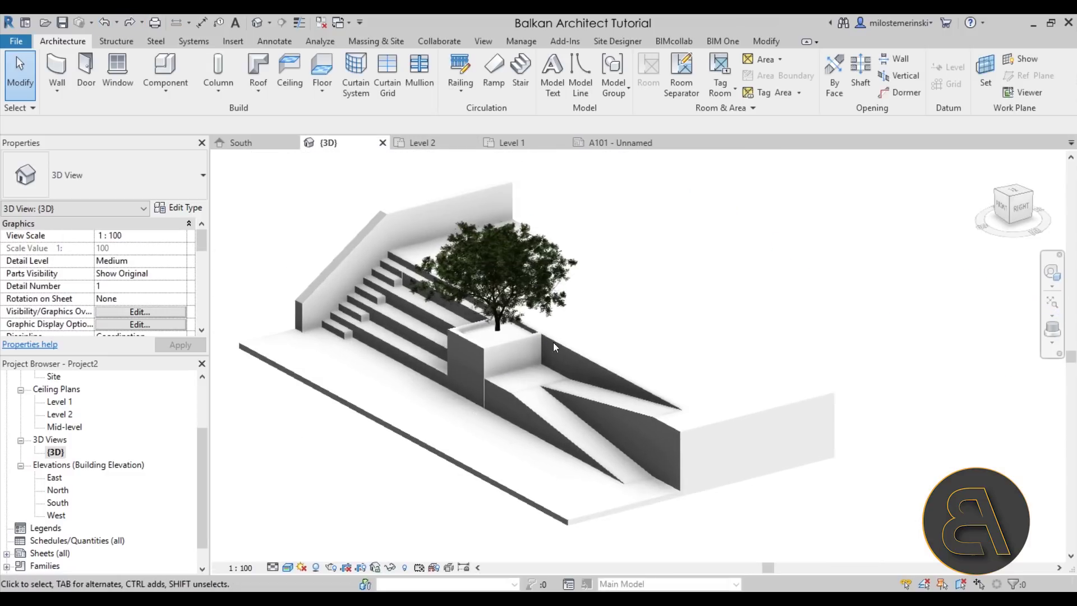
click(1052, 273)
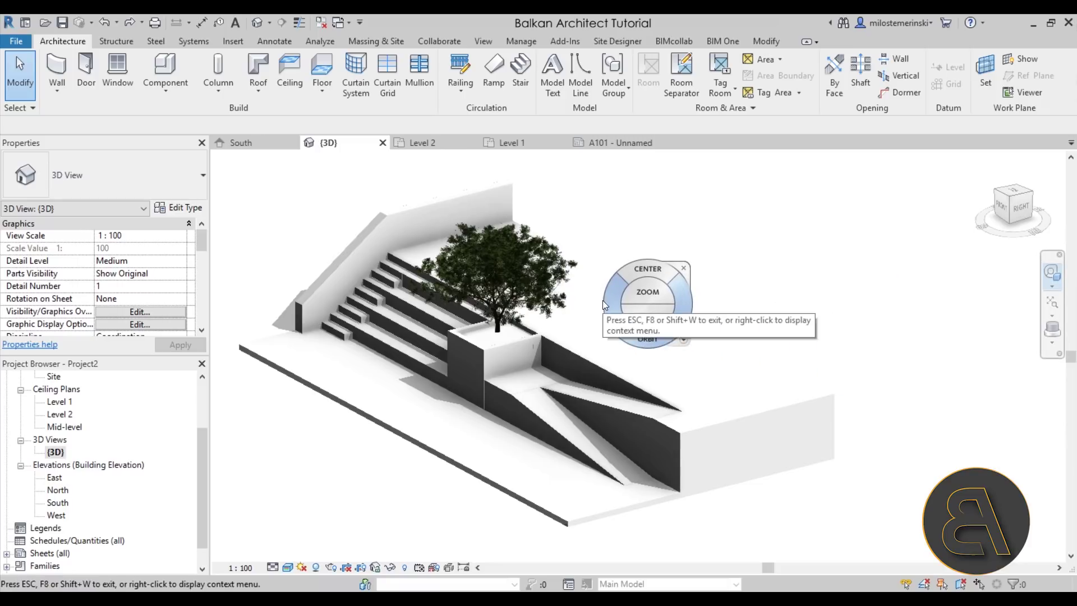
drag(624, 312, 307, 315)
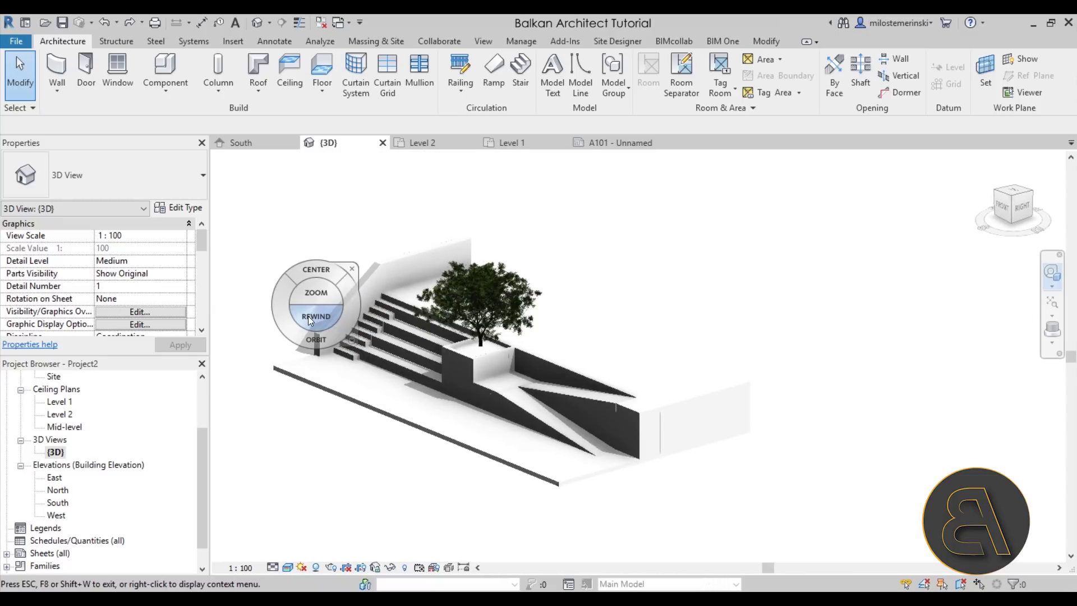
click(351, 269)
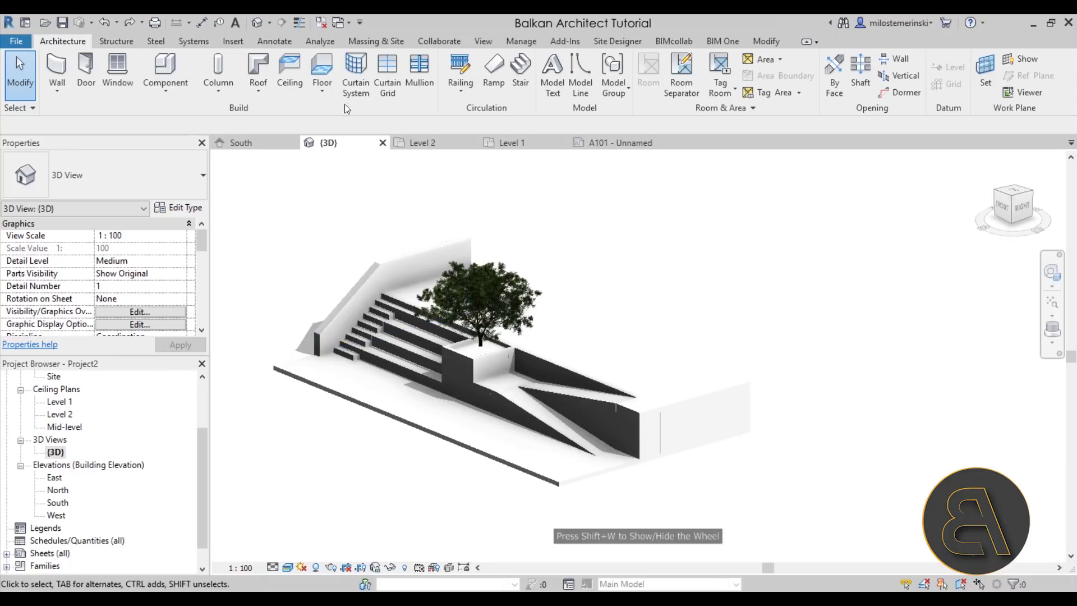
- Redo the undone Waterfront text edits and check the model against the thick outline on sheet A101
click(133, 25)
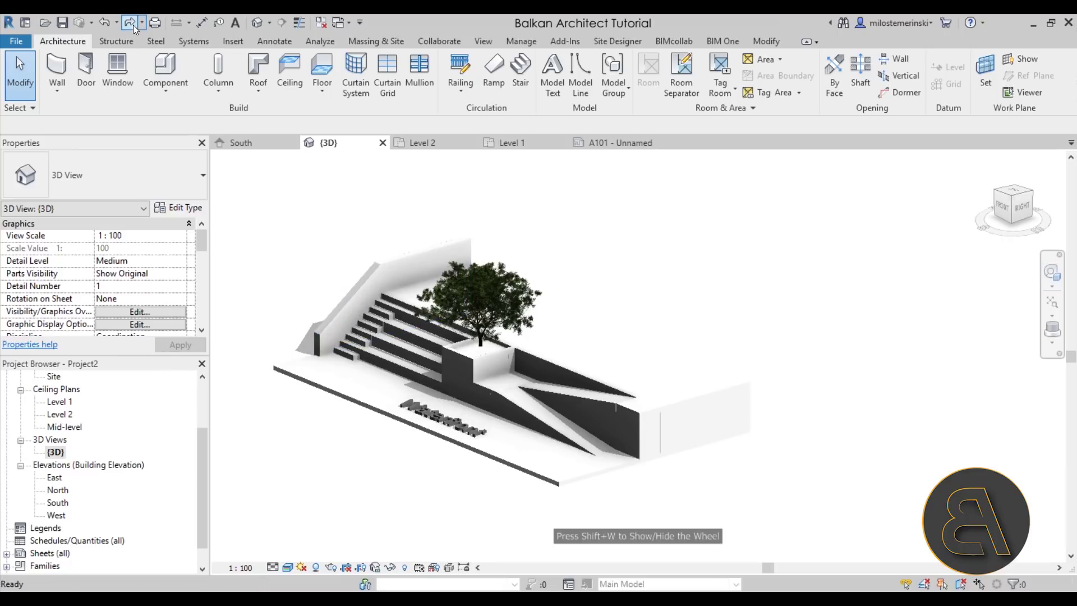
click(133, 25)
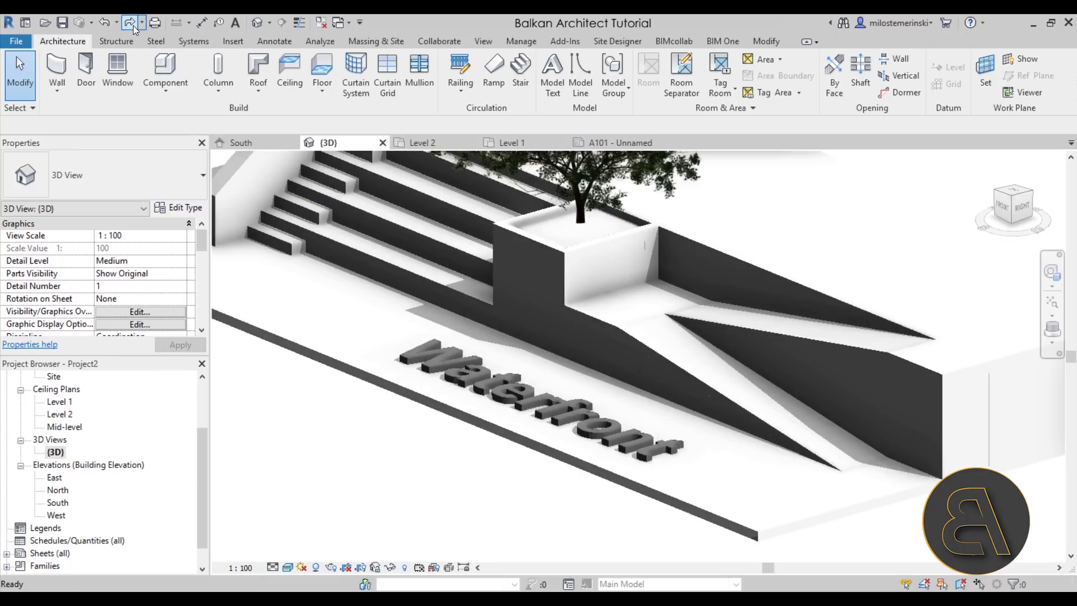
click(638, 144)
scroll(336, 420, down, 5)
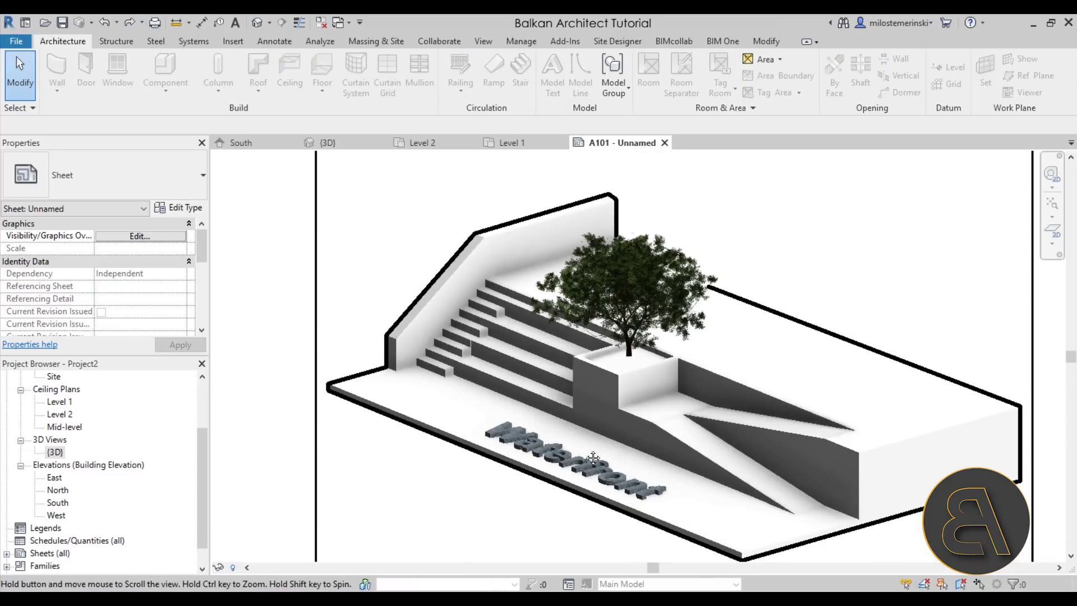
scroll(501, 413, up, 2)
scroll(501, 413, down, 2)
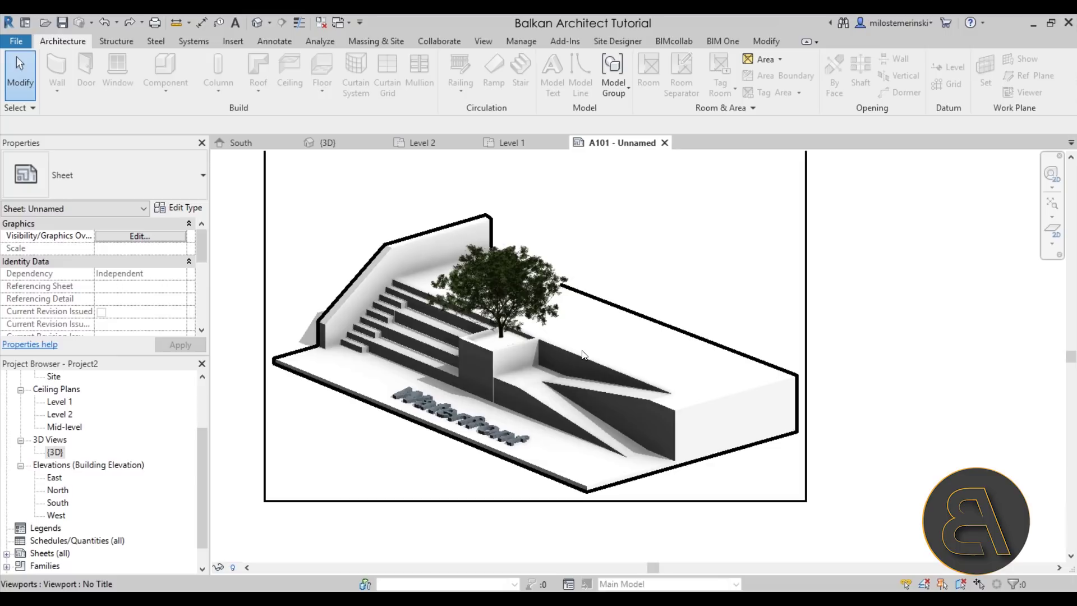
- Save the orientation of the 3D view and lock it under the name "new view"
click(345, 145)
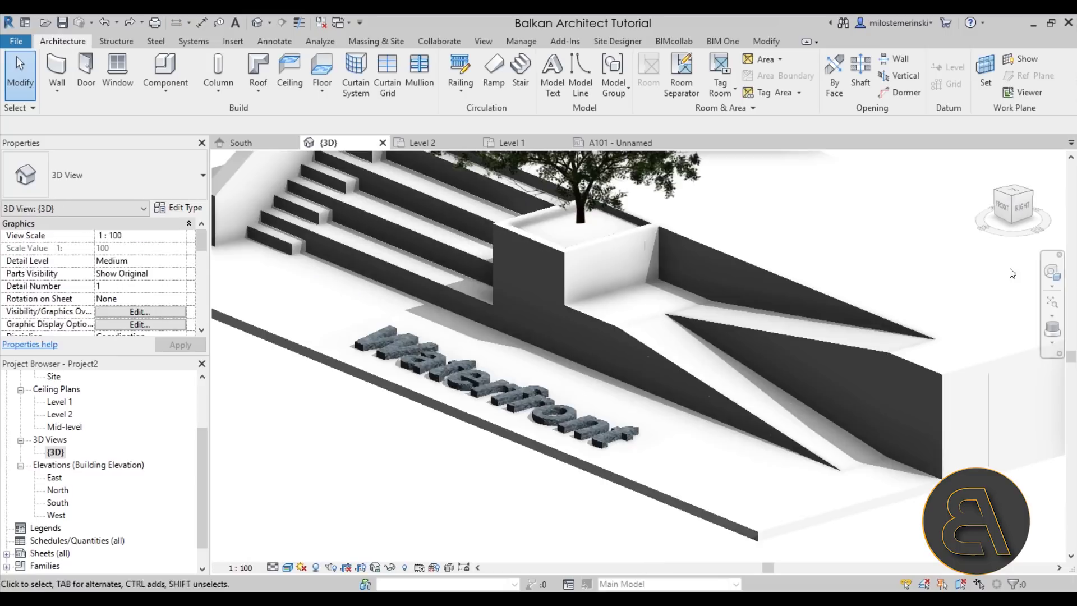
click(1058, 274)
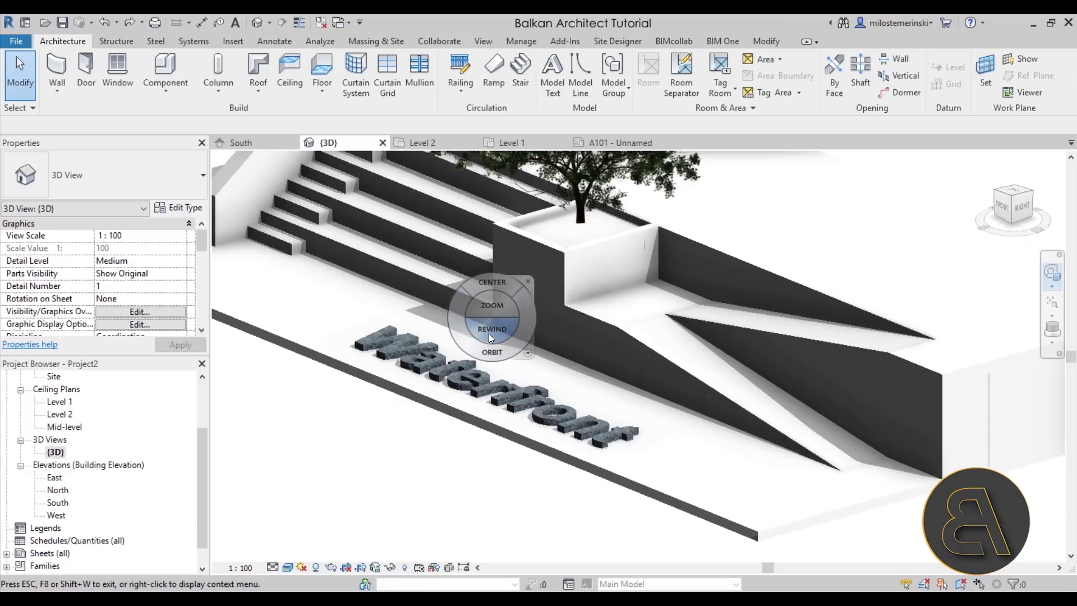
click(489, 334)
click(489, 333)
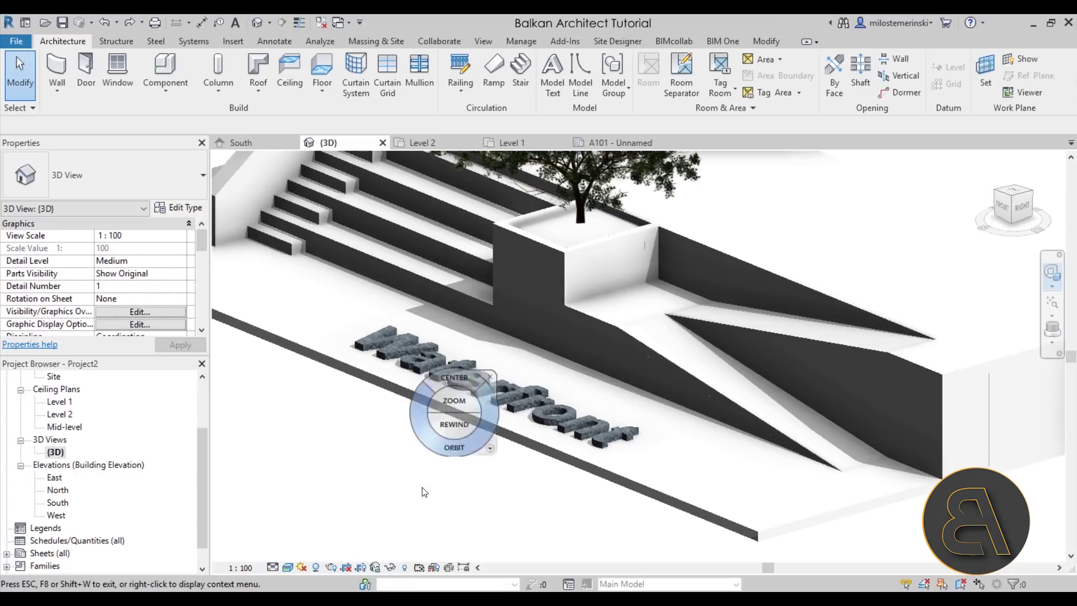
click(375, 568)
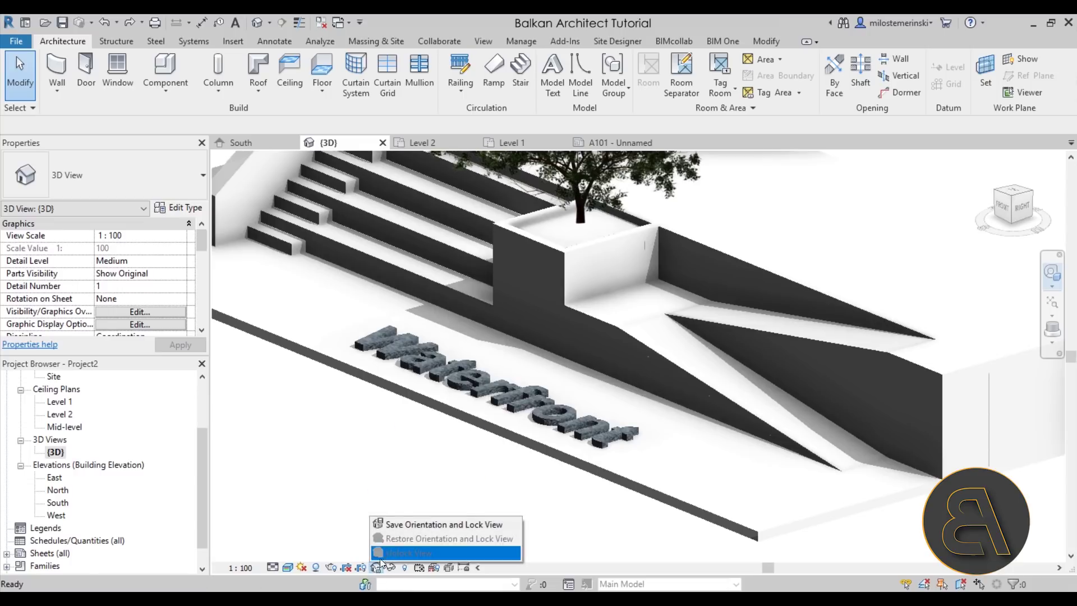
click(395, 526)
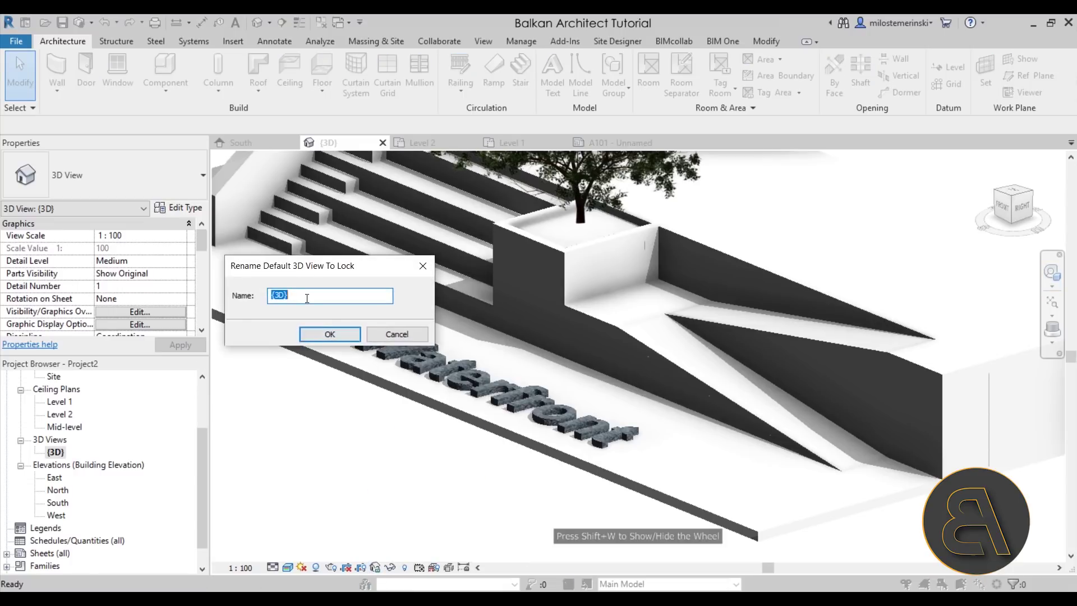
text(new view)
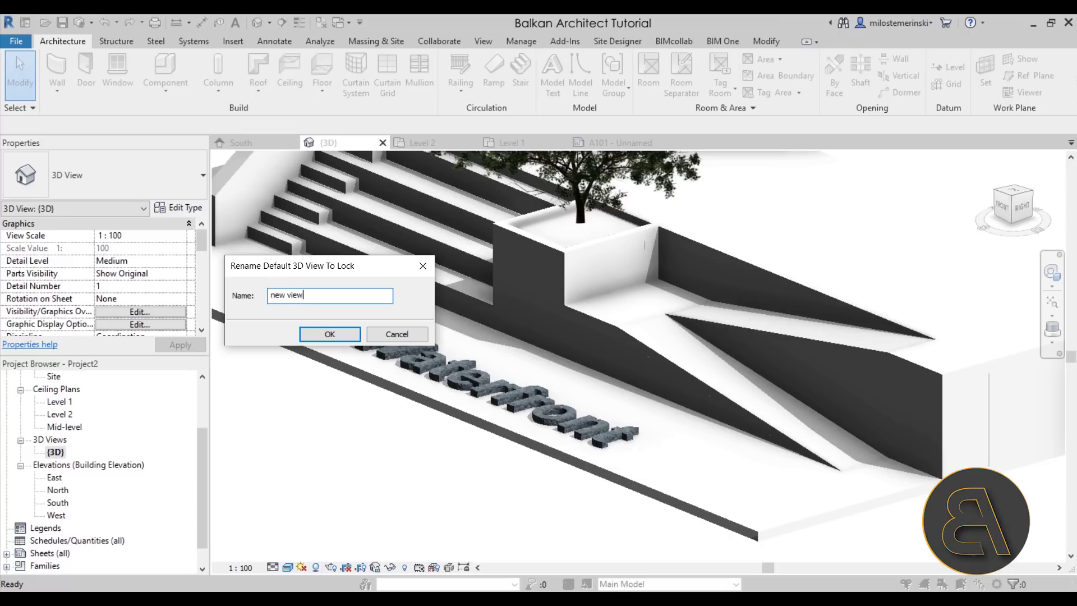
key(Return)
- Check the locked 3D view and review how the model fits its outline on sheet A101
scroll(453, 410, down, 3)
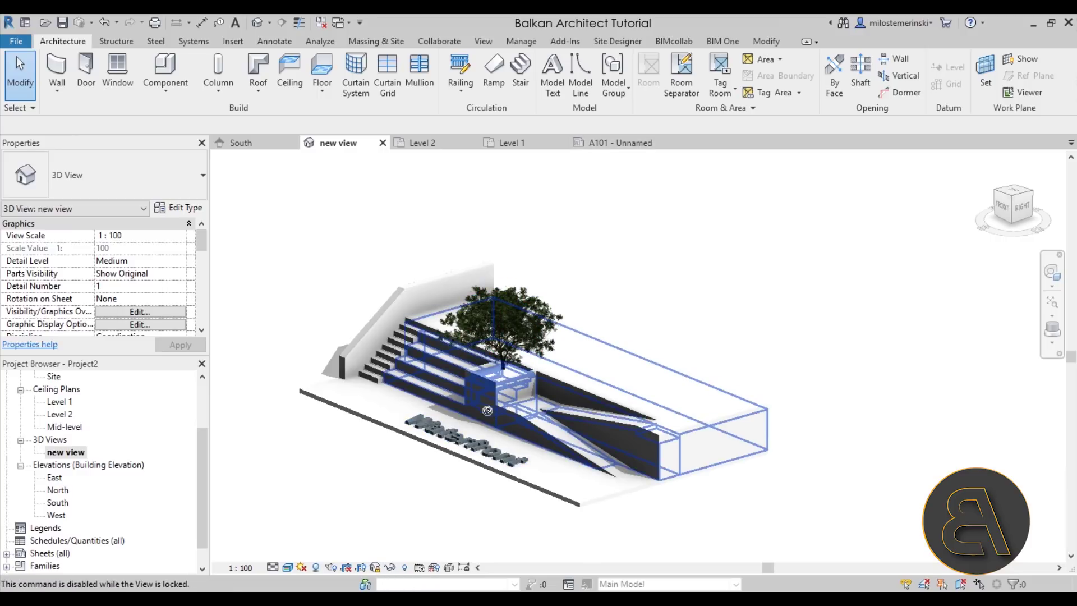
click(624, 142)
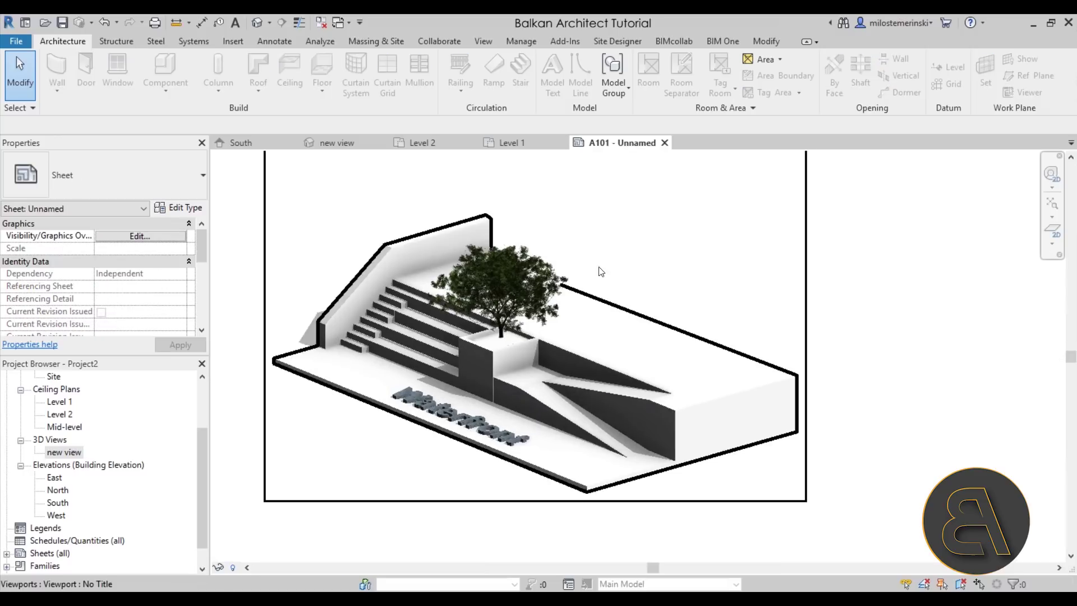
middle_drag(888, 366, 868, 377)
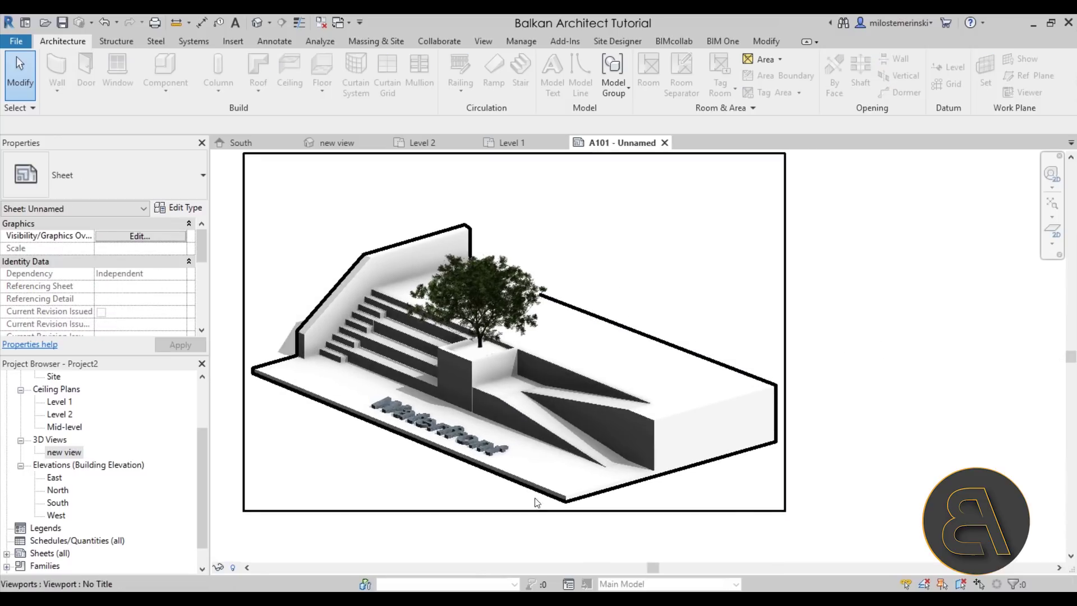